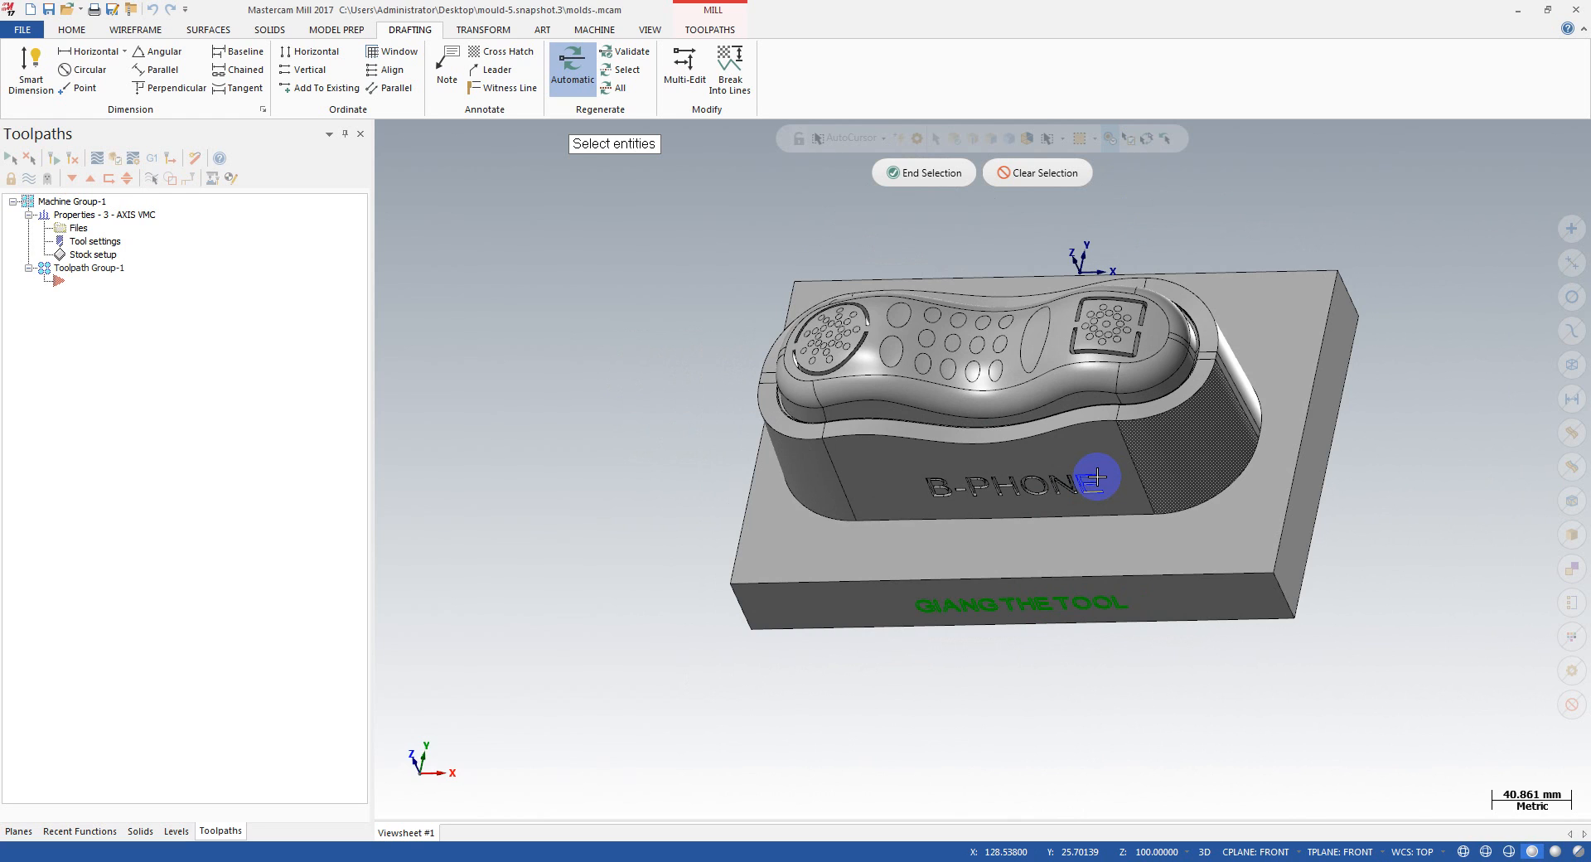
# Step: Examine the B-PHONE mould's shape and engraved lettering from several angles and exit the entity selection
pyautogui.moveTo(1098, 477); pyautogui.dragTo(1267, 464, button='middle')
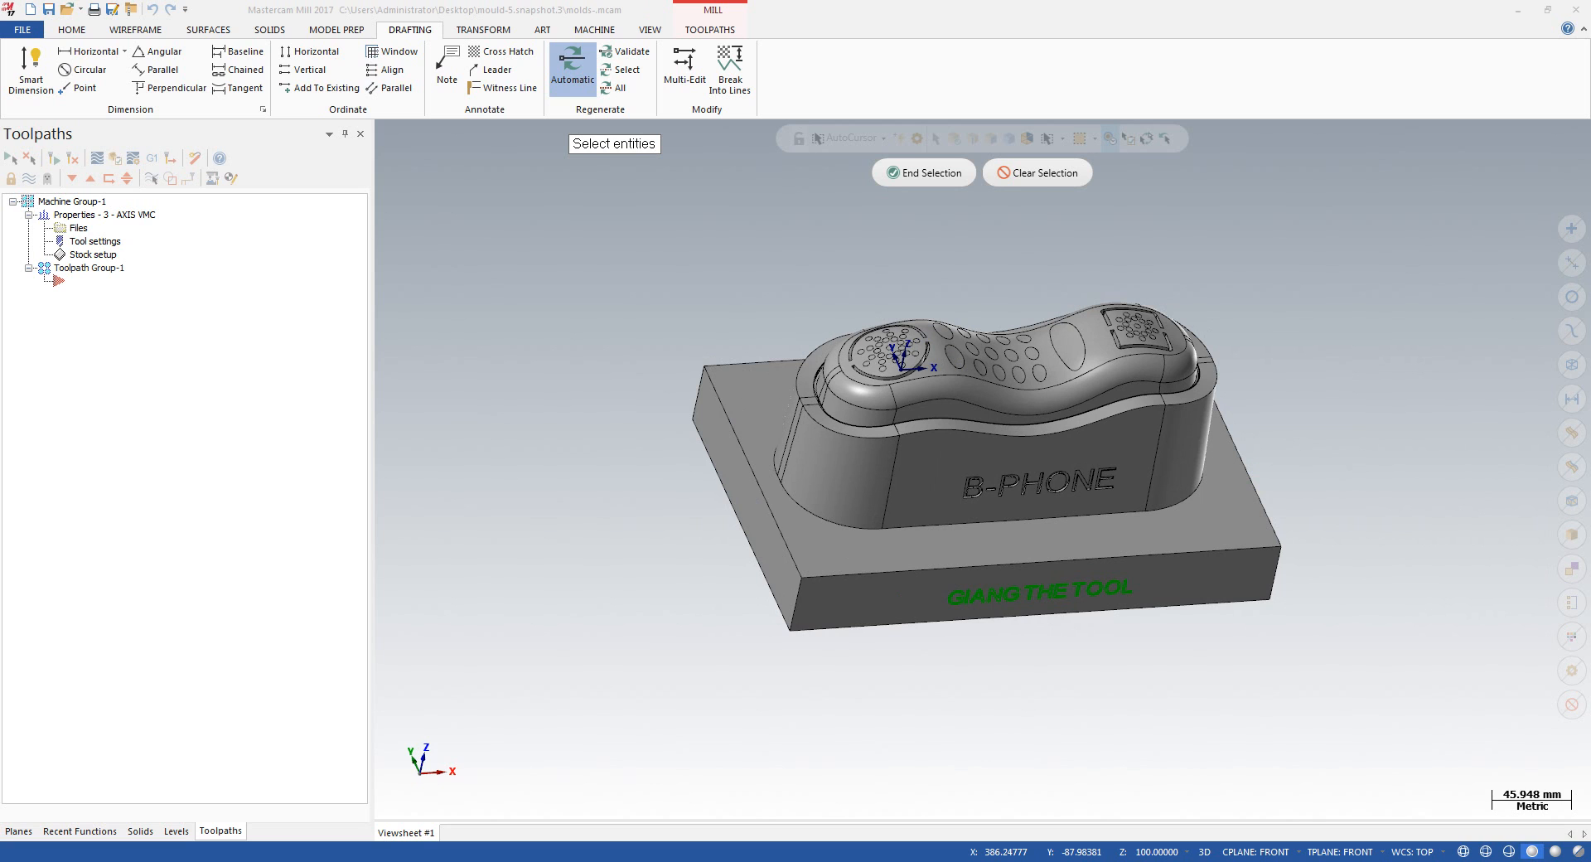
pyautogui.moveTo(1147, 365)
pyautogui.mouseDown(button='middle')
pyautogui.moveTo(1151, 550)
pyautogui.moveTo(1155, 166)
pyautogui.moveTo(1019, 356)
pyautogui.moveTo(1101, 330)
pyautogui.moveTo(994, 424)
pyautogui.moveTo(1055, 356)
pyautogui.moveTo(1111, 472)
pyautogui.moveTo(1061, 489)
pyautogui.moveTo(934, 165)
pyautogui.moveTo(1019, 284)
pyautogui.moveTo(1019, 356)
pyautogui.moveTo(970, 291)
pyautogui.moveTo(1086, 319)
pyautogui.moveTo(1069, 190)
pyautogui.moveTo(1090, 213)
pyautogui.moveTo(1002, 291)
pyautogui.moveTo(976, 286)
pyautogui.mouseUp(button='middle')
pyautogui.scroll(-1, 974, 372)
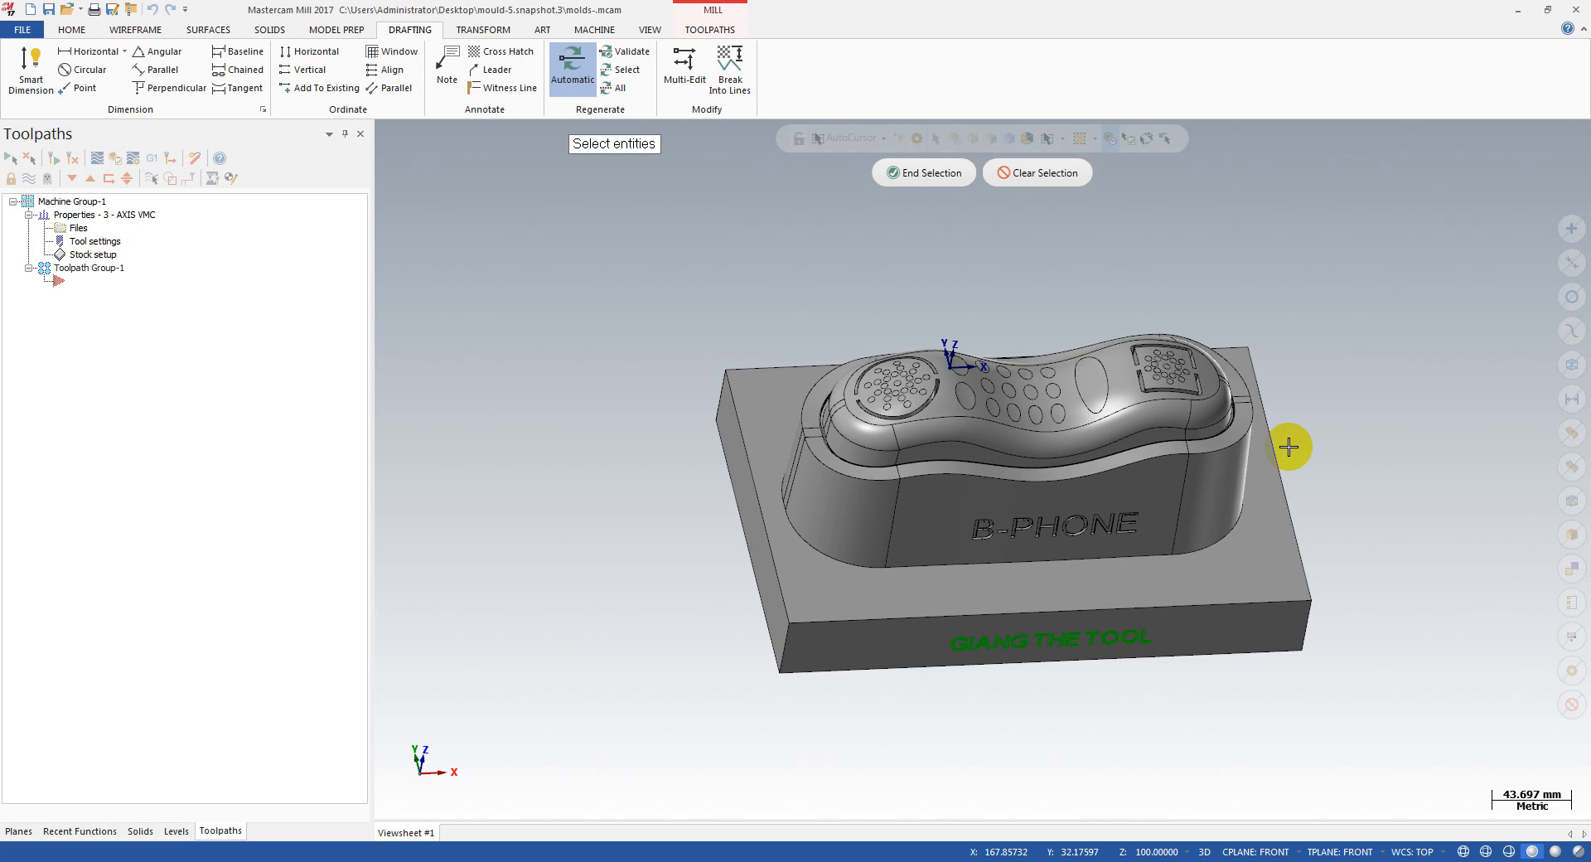
pyautogui.scroll(2, 1288, 447)
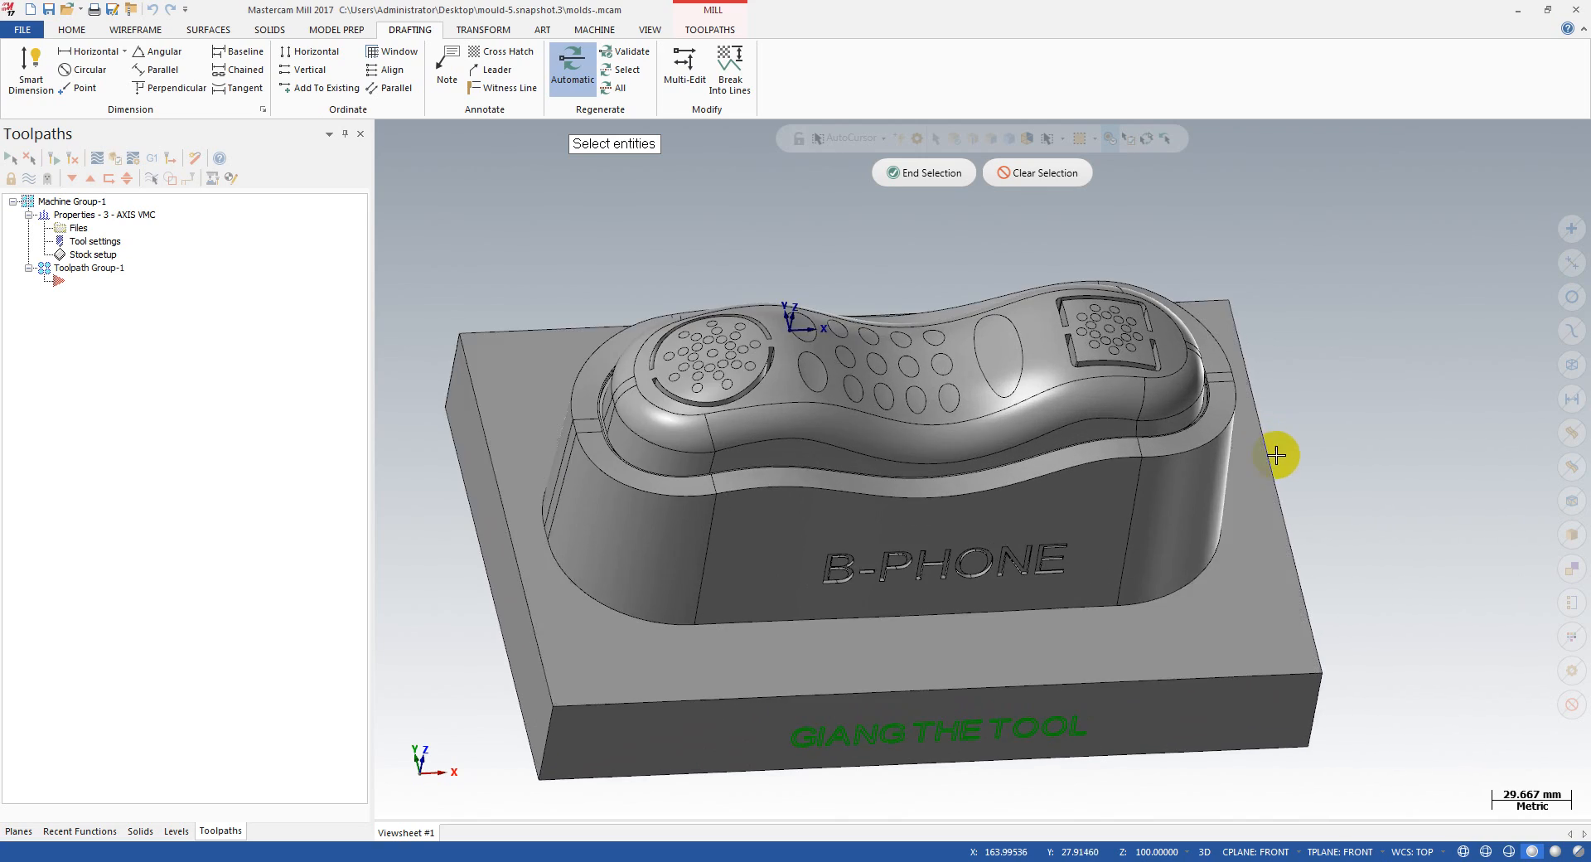
pyautogui.moveTo(1279, 454); pyautogui.dragTo(1274, 395, button='middle')
pyautogui.scroll(-1, 1305, 368)
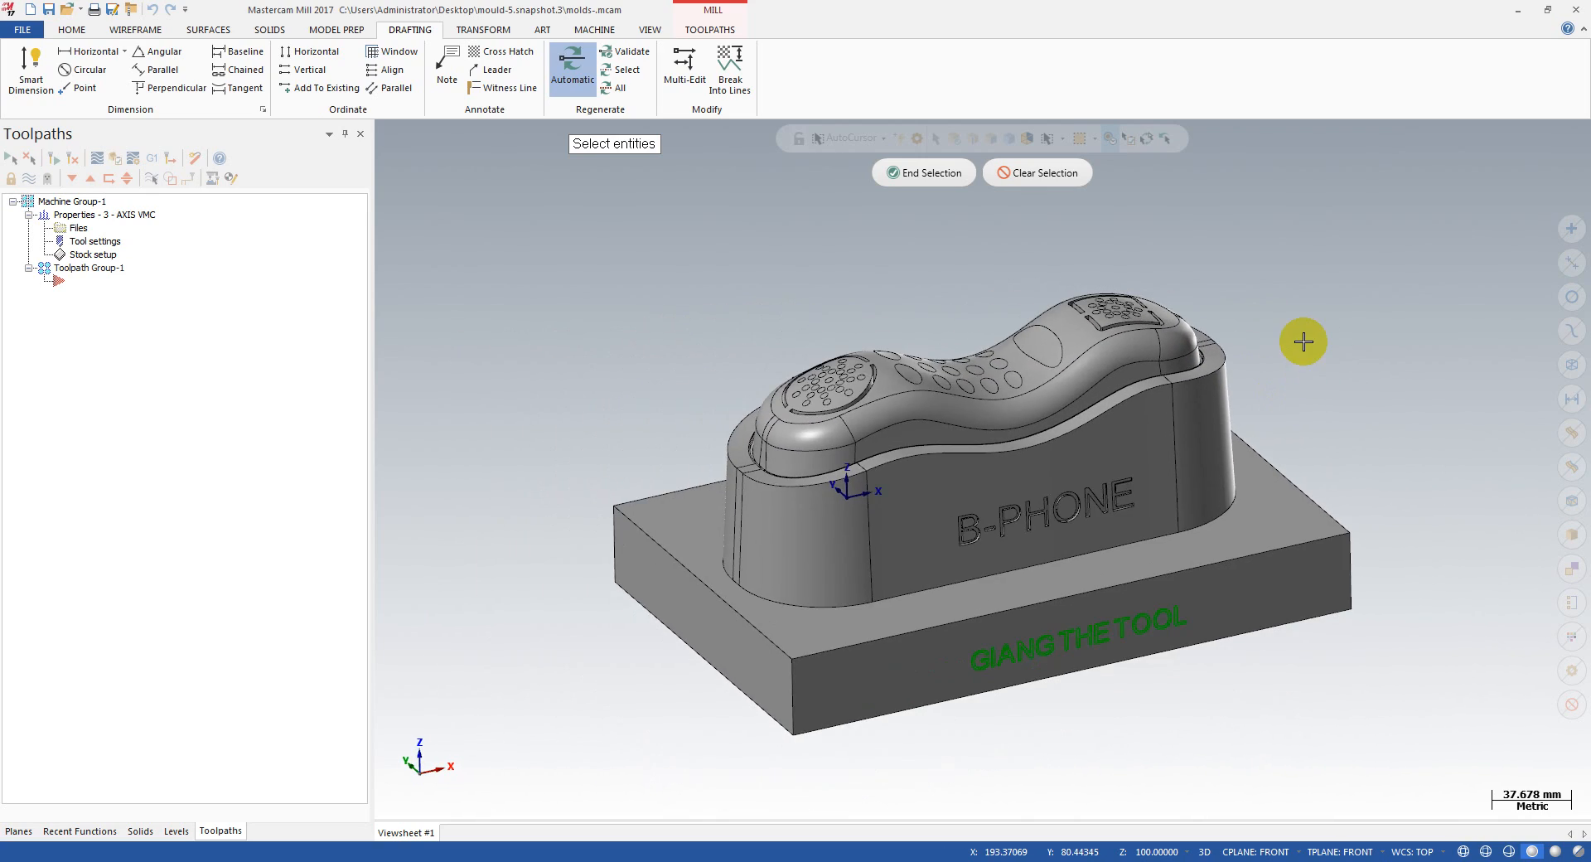
pyautogui.moveTo(1304, 341); pyautogui.dragTo(1277, 509, button='middle')
pyautogui.scroll(1, 1303, 357)
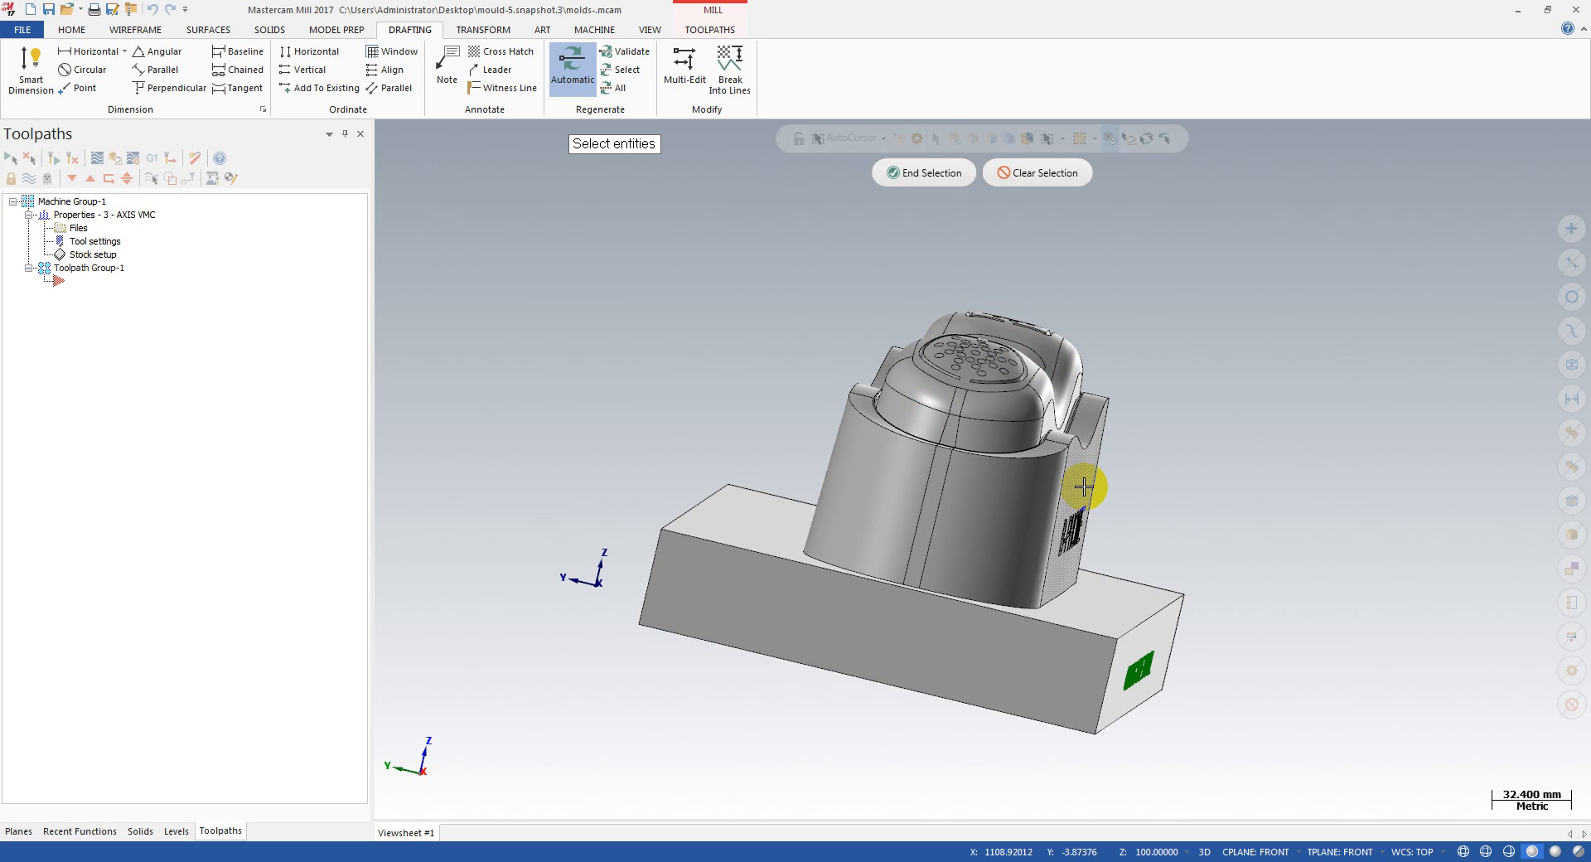
pyautogui.moveTo(1090, 487)
pyautogui.mouseDown(button='middle')
pyautogui.moveTo(916, 486)
pyautogui.moveTo(1120, 494)
pyautogui.moveTo(1041, 483)
pyautogui.moveTo(1040, 543)
pyautogui.moveTo(1063, 540)
pyautogui.moveTo(827, 543)
pyautogui.mouseUp(button='middle')
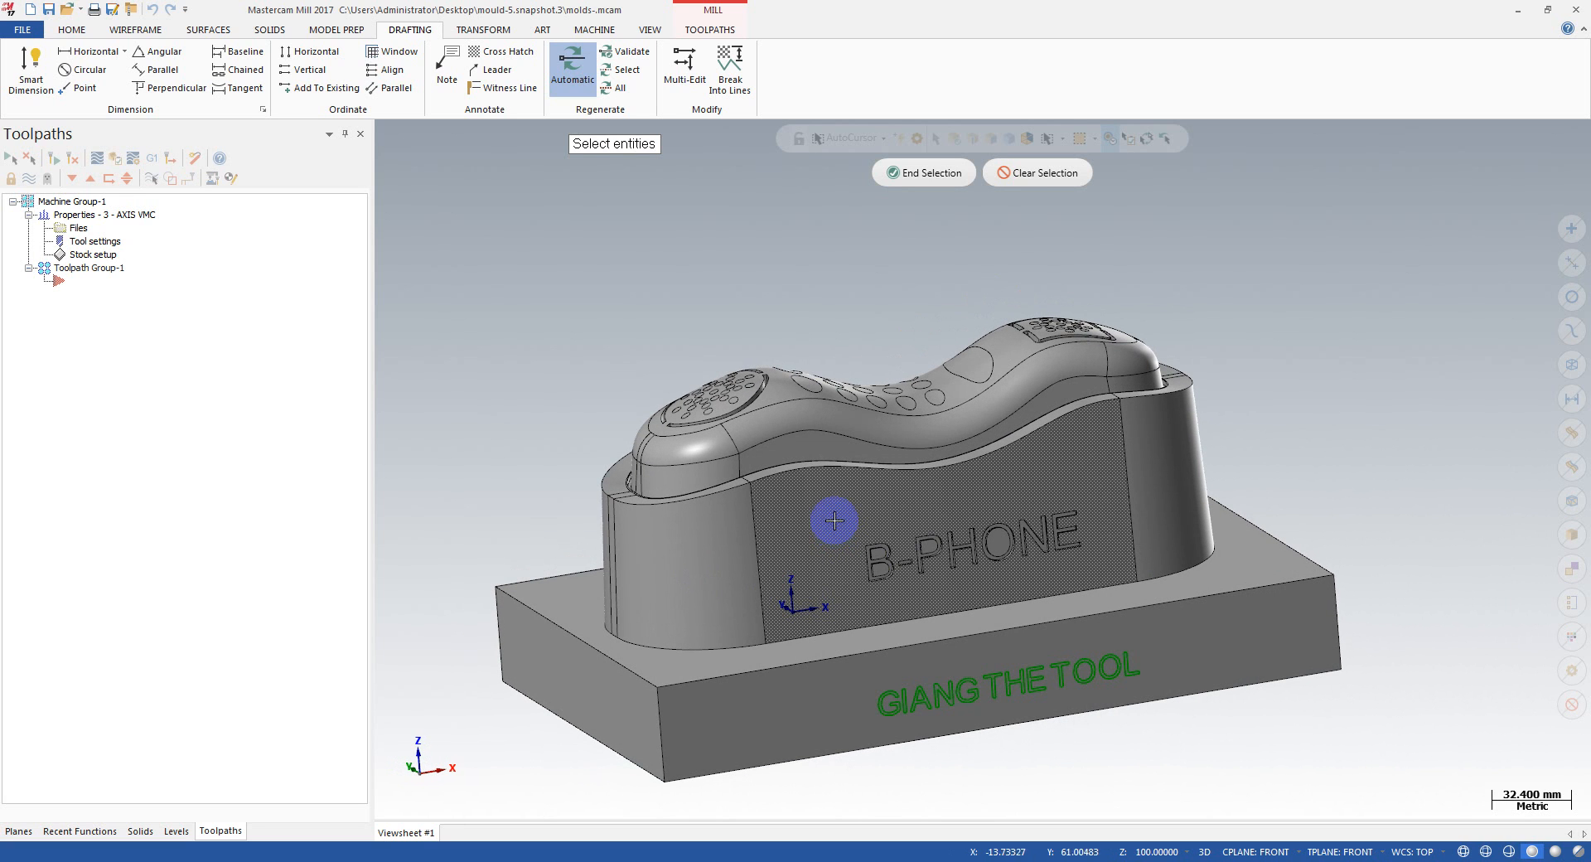
pyautogui.moveTo(835, 526); pyautogui.dragTo(845, 630, button='middle')
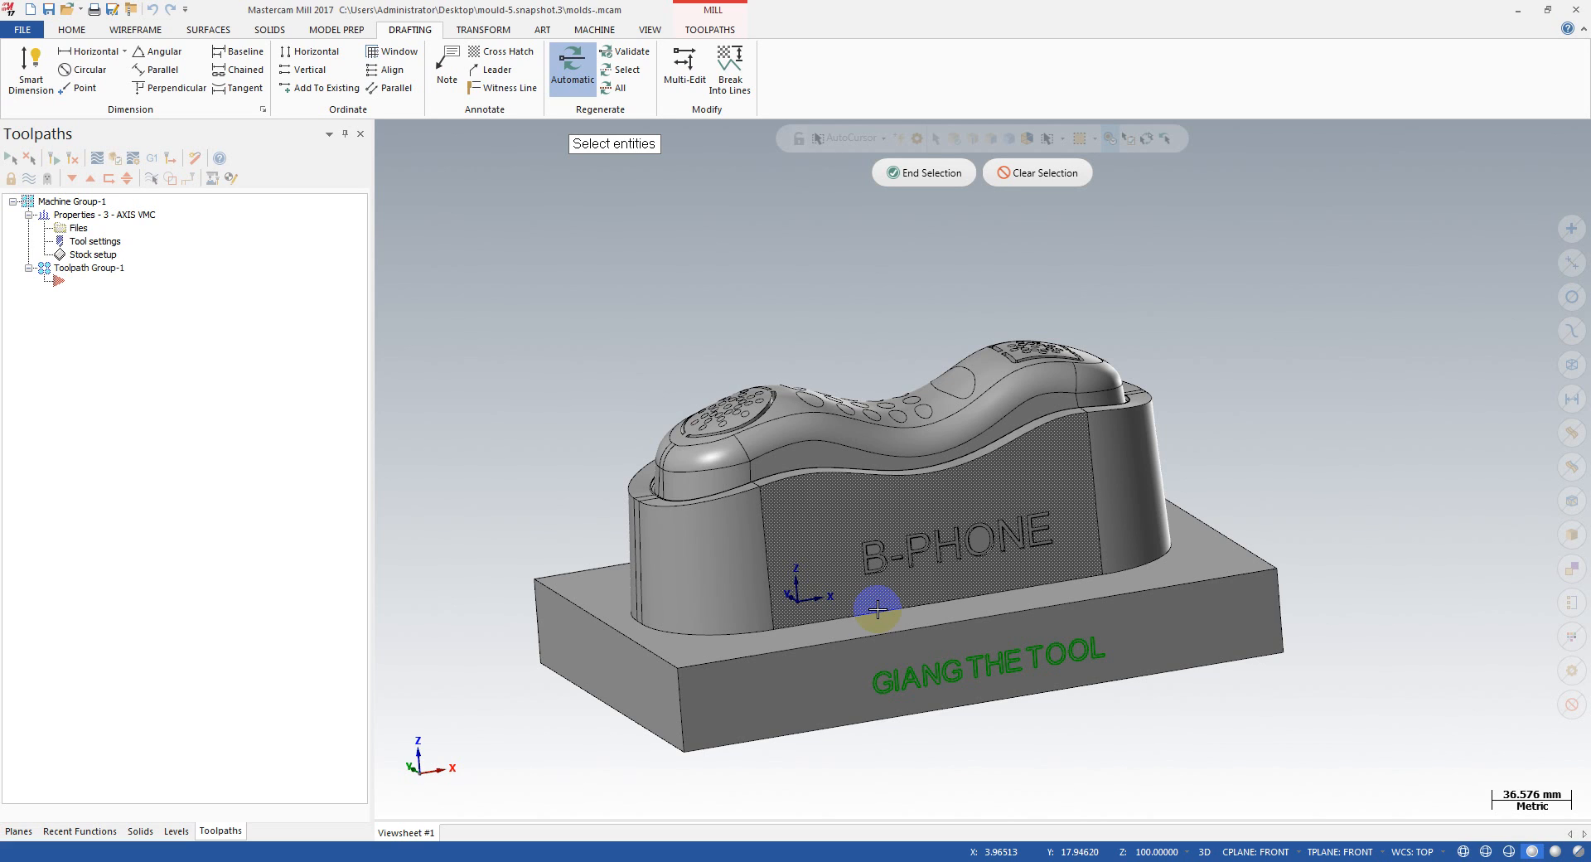
pyautogui.moveTo(877, 609); pyautogui.dragTo(1136, 377, button='middle')
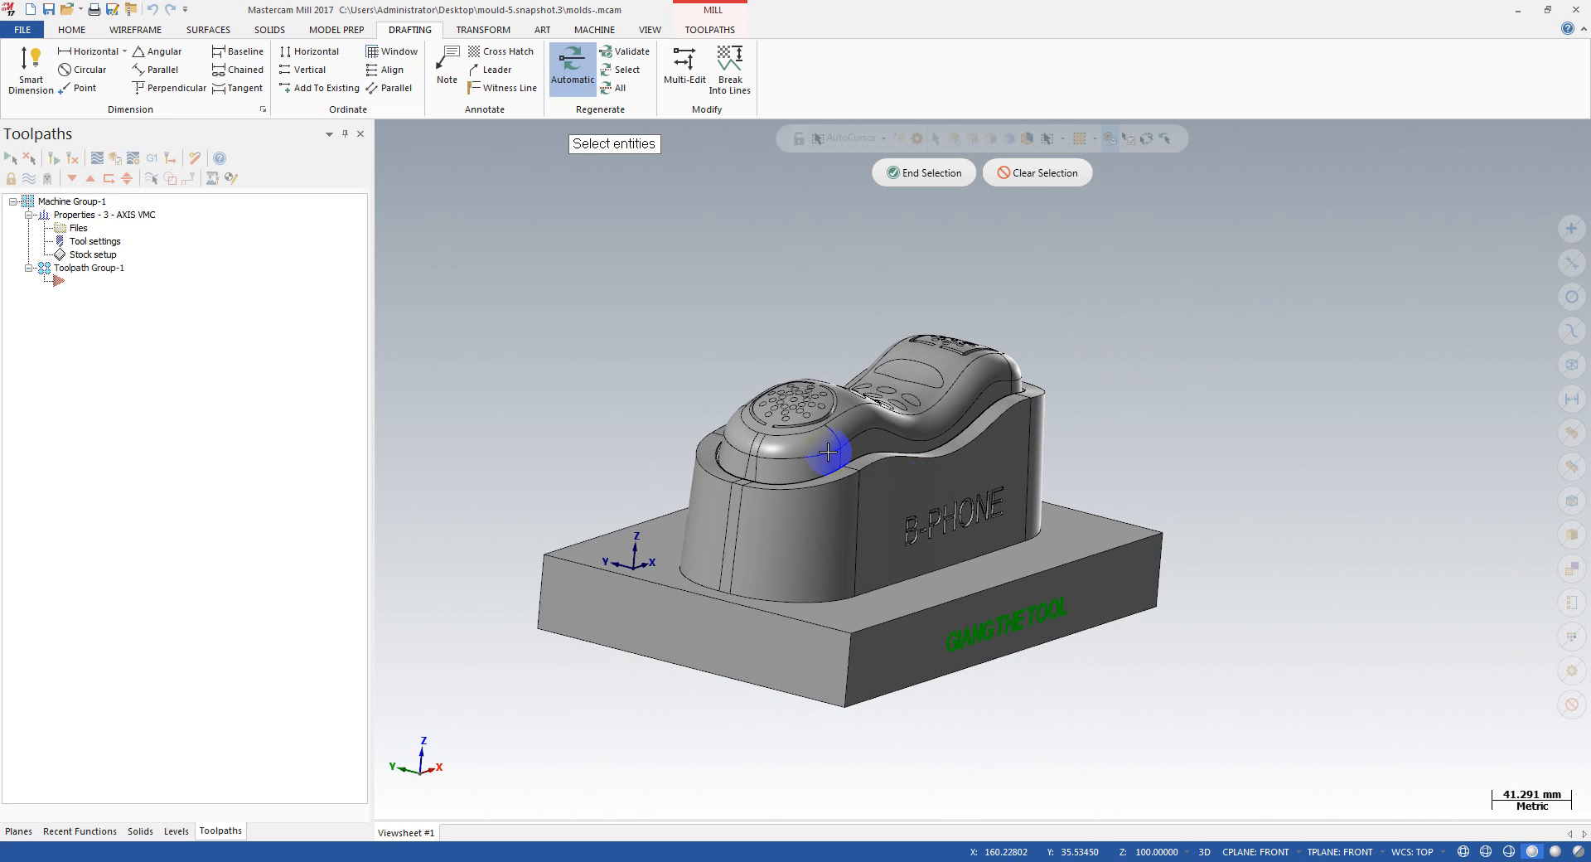
pyautogui.moveTo(1040, 330); pyautogui.dragTo(959, 344, button='middle')
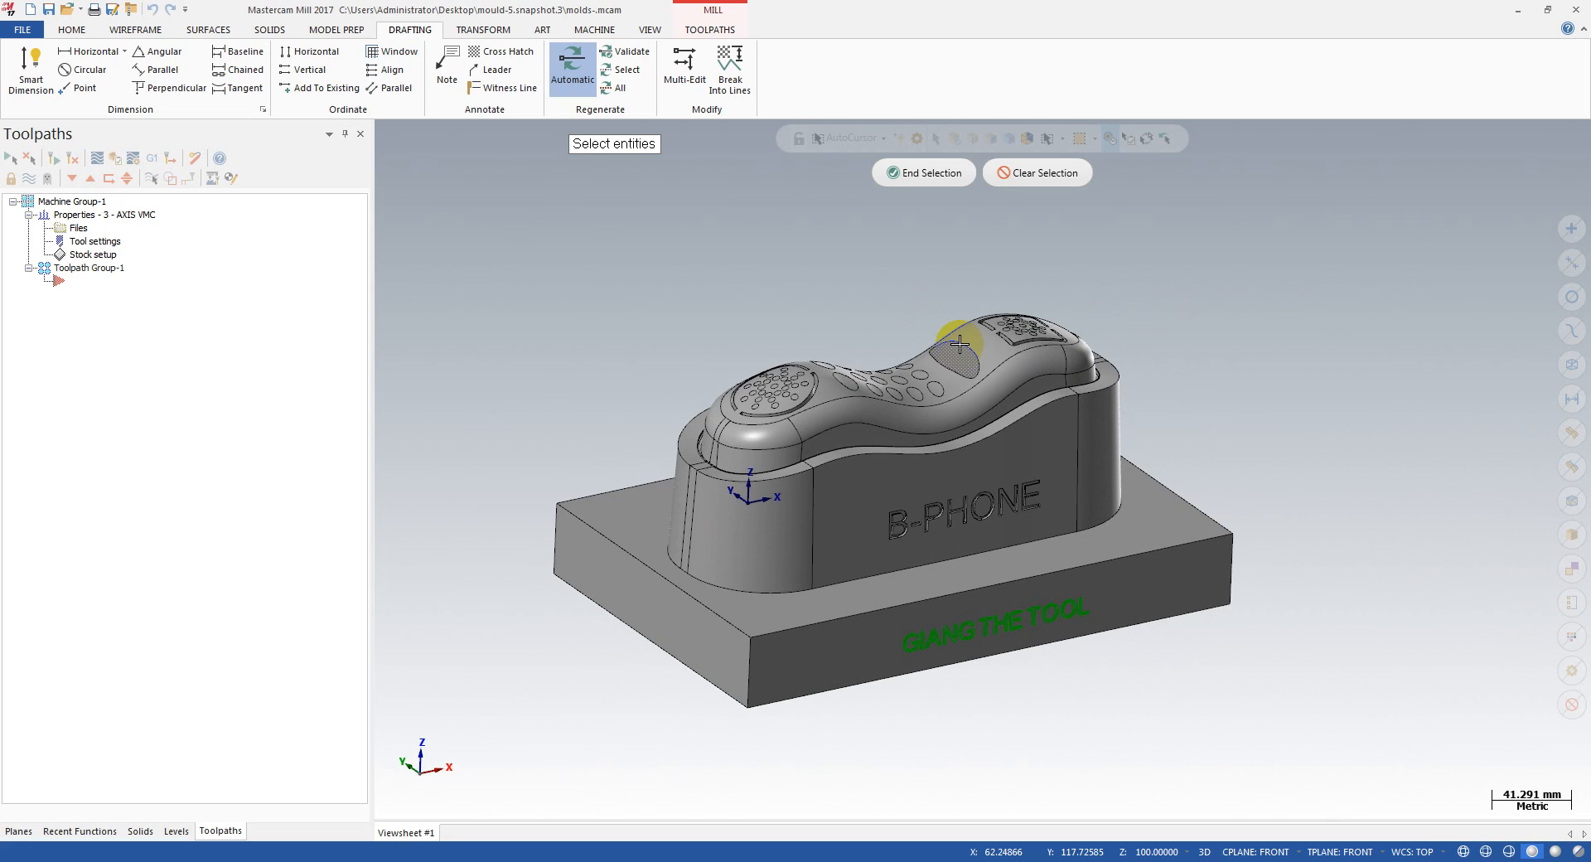
pyautogui.scroll(2, 893, 341)
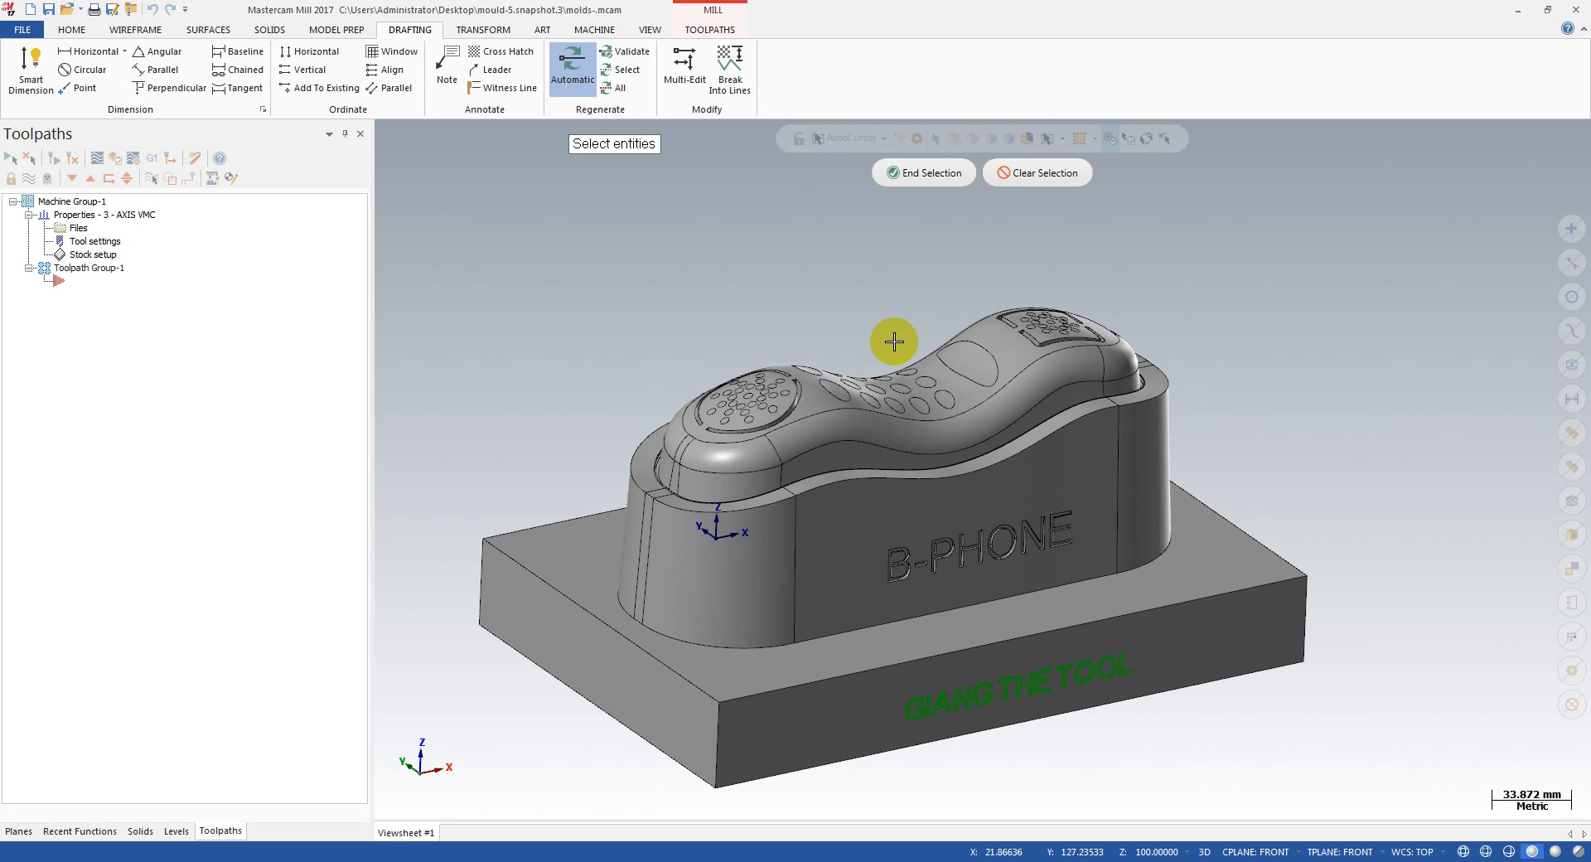
pyautogui.scroll(-1, 909, 294)
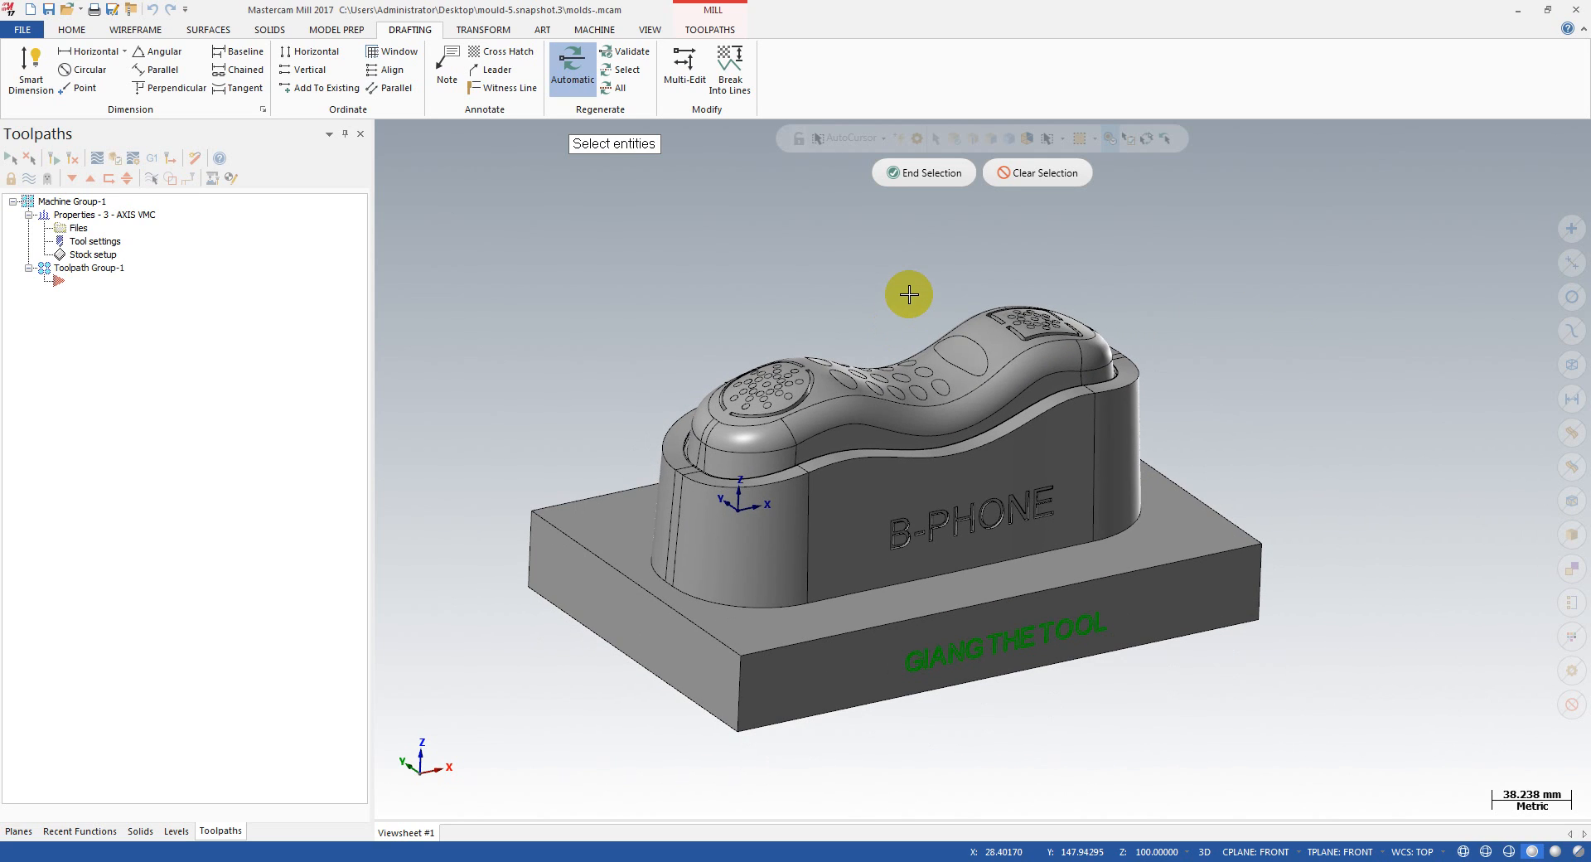
pyautogui.press('Escape')
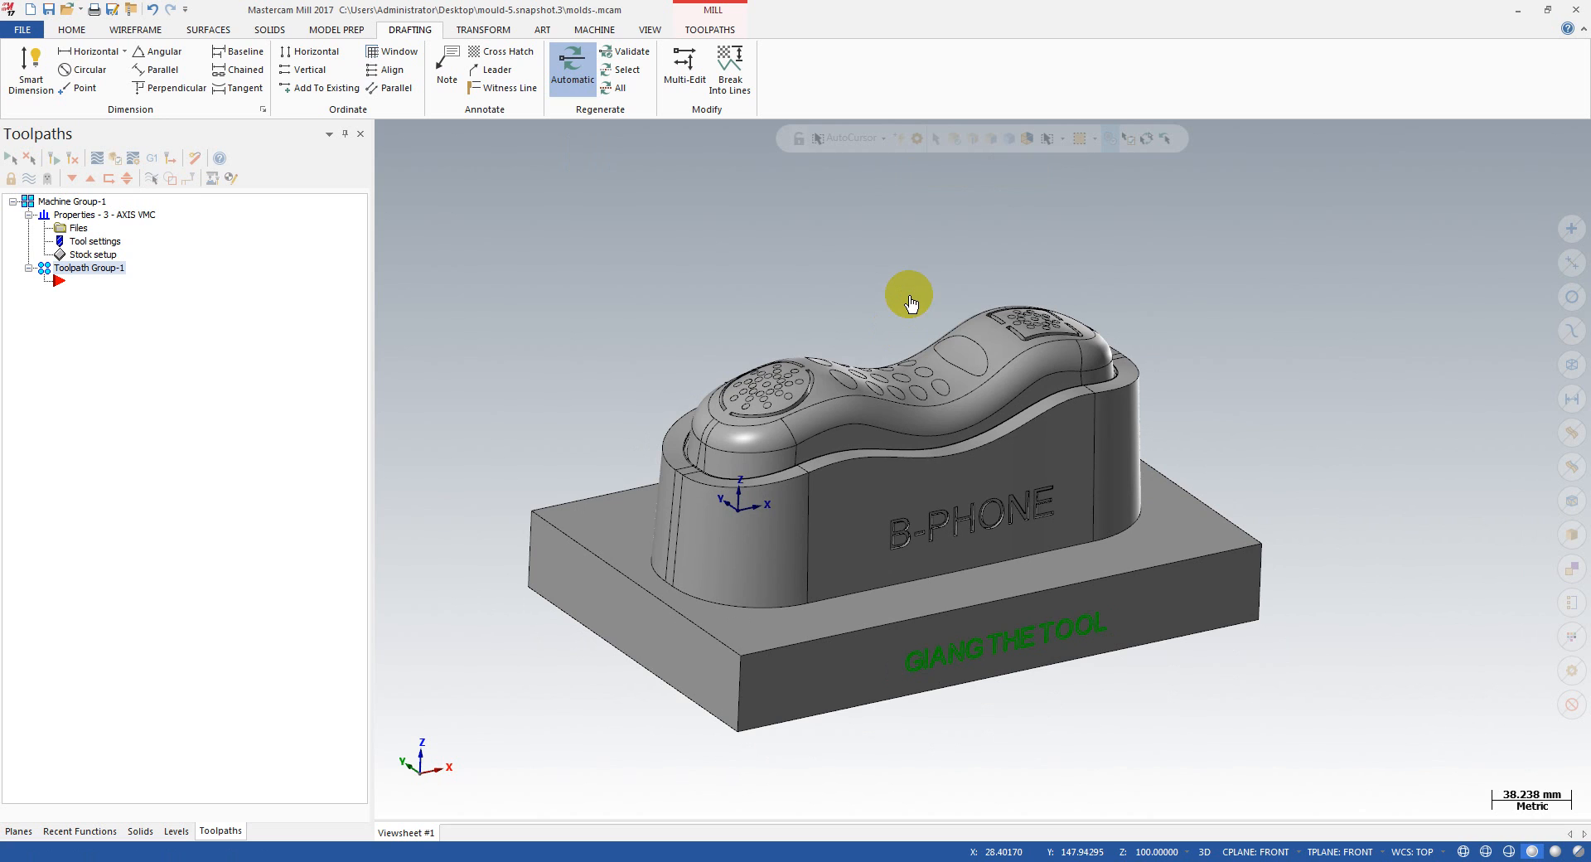
# Step: Set the graphics view, construction plane and tool plane to Top, and inspect the mould from an oblique front angle
pyautogui.moveTo(909, 302)
pyautogui.mouseDown(button='middle')
pyautogui.moveTo(841, 327)
pyautogui.moveTo(1018, 286)
pyautogui.moveTo(936, 294)
pyautogui.mouseUp(button='middle')
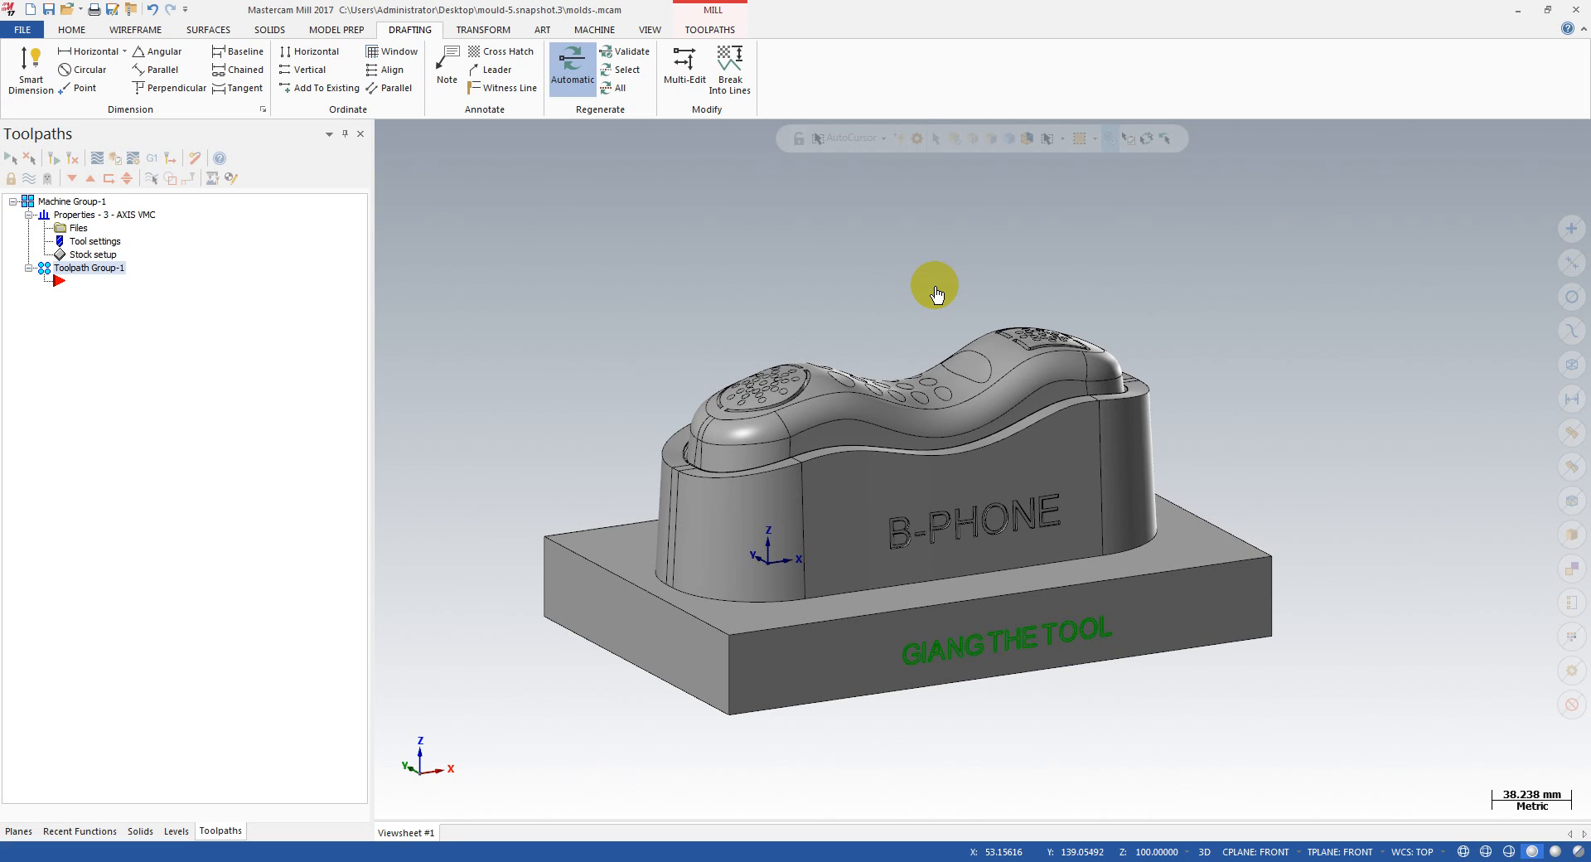
pyautogui.moveTo(1022, 256)
pyautogui.mouseDown(button='middle')
pyautogui.moveTo(952, 312)
pyautogui.moveTo(994, 367)
pyautogui.moveTo(1007, 276)
pyautogui.mouseUp(button='middle')
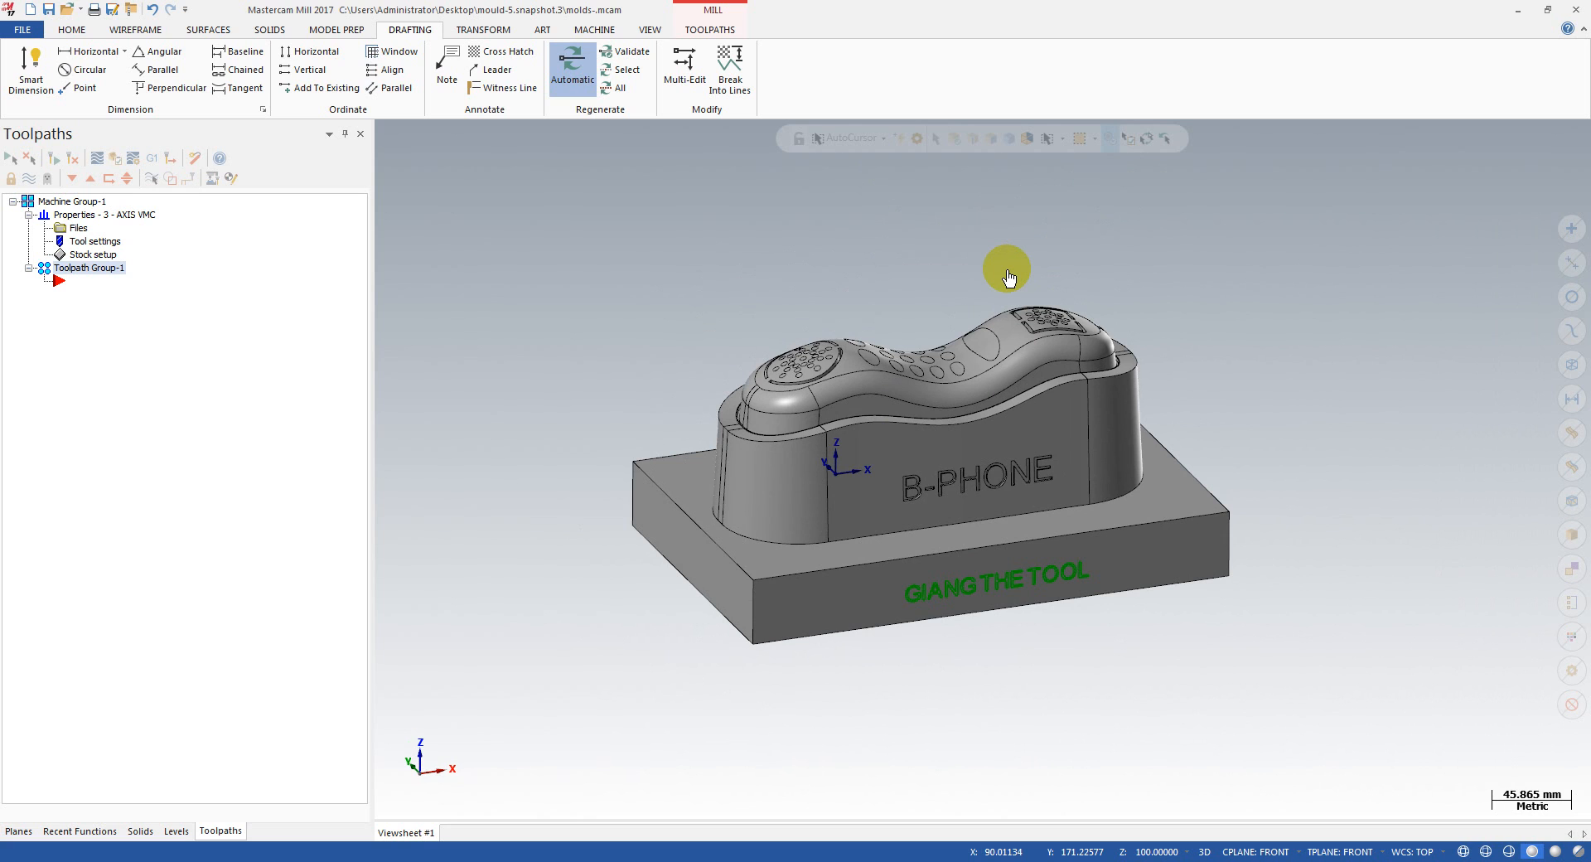
pyautogui.moveTo(1183, 330); pyautogui.dragTo(925, 359, button='middle')
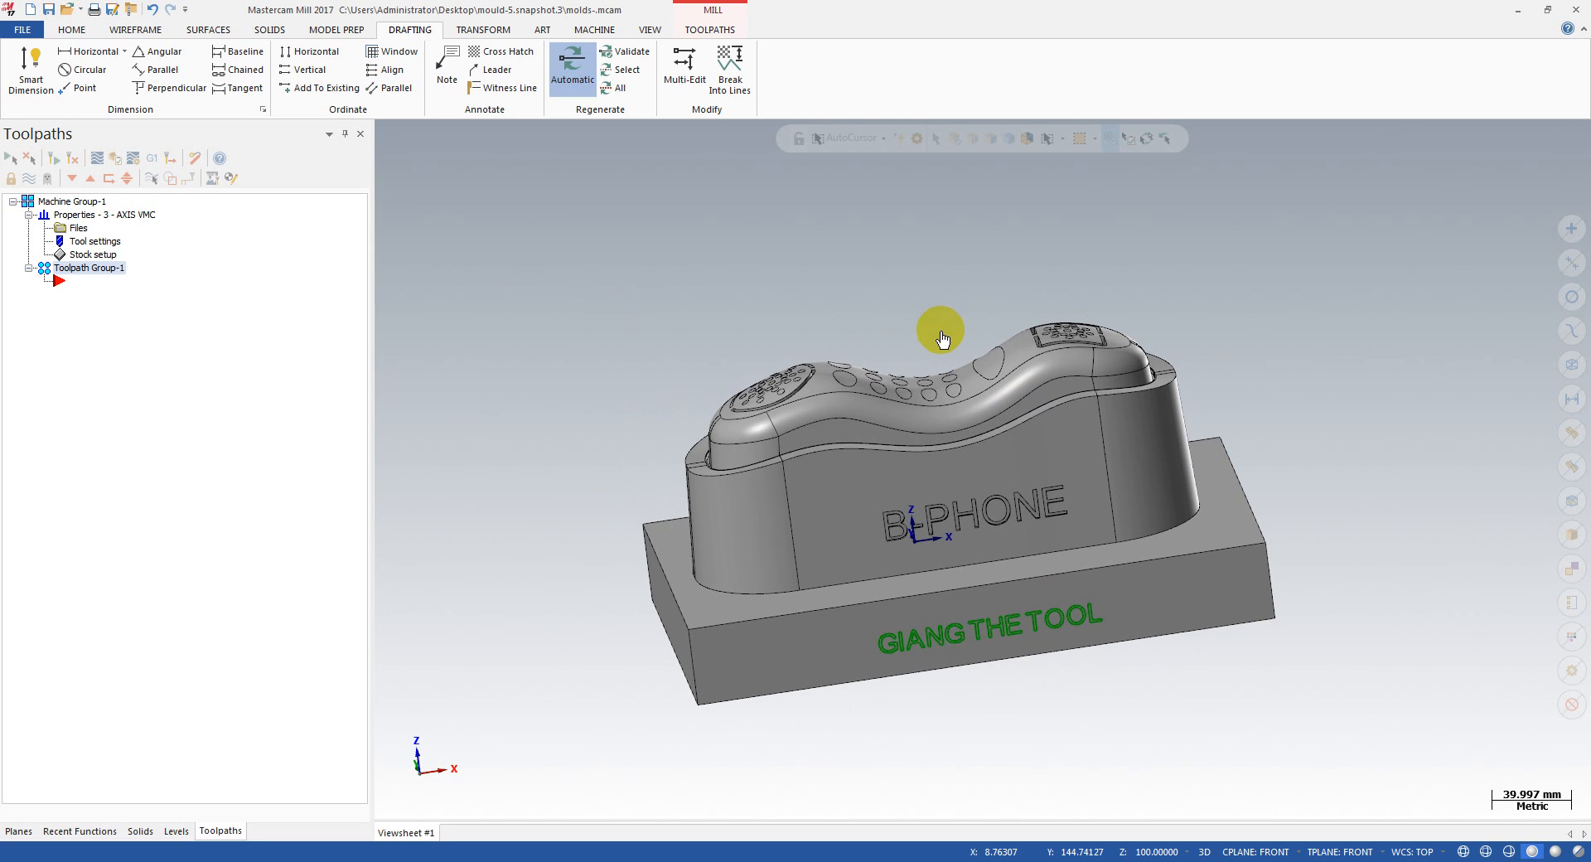
pyautogui.moveTo(934, 330)
pyautogui.mouseDown(button='middle')
pyautogui.moveTo(1111, 391)
pyautogui.moveTo(1129, 412)
pyautogui.moveTo(966, 313)
pyautogui.moveTo(931, 344)
pyautogui.moveTo(1019, 430)
pyautogui.moveTo(957, 384)
pyautogui.moveTo(934, 334)
pyautogui.mouseUp(button='middle')
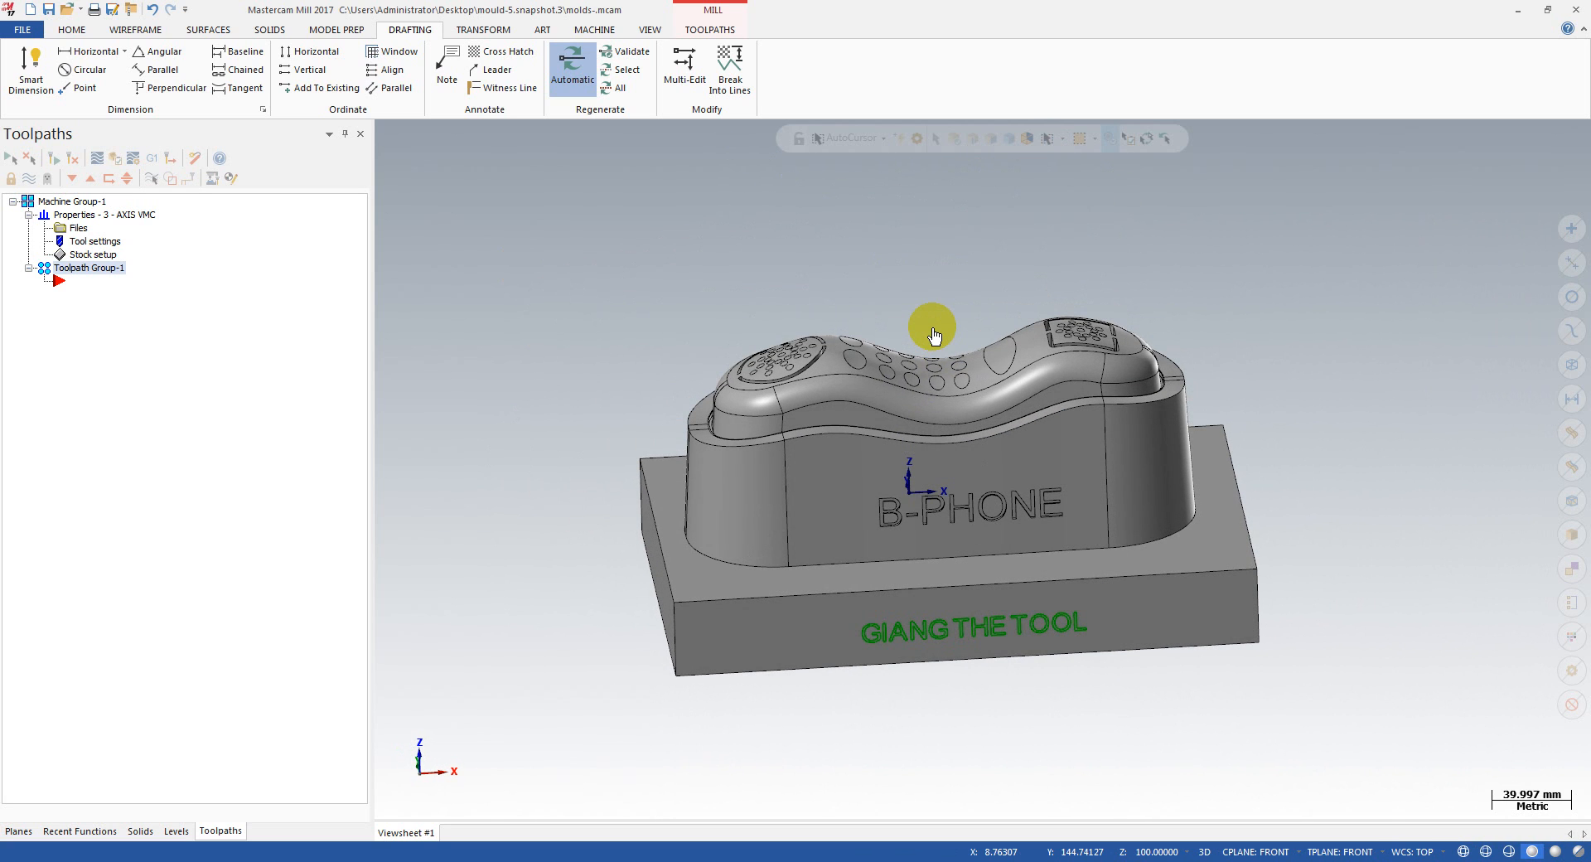
pyautogui.hotkey('alt', '1')
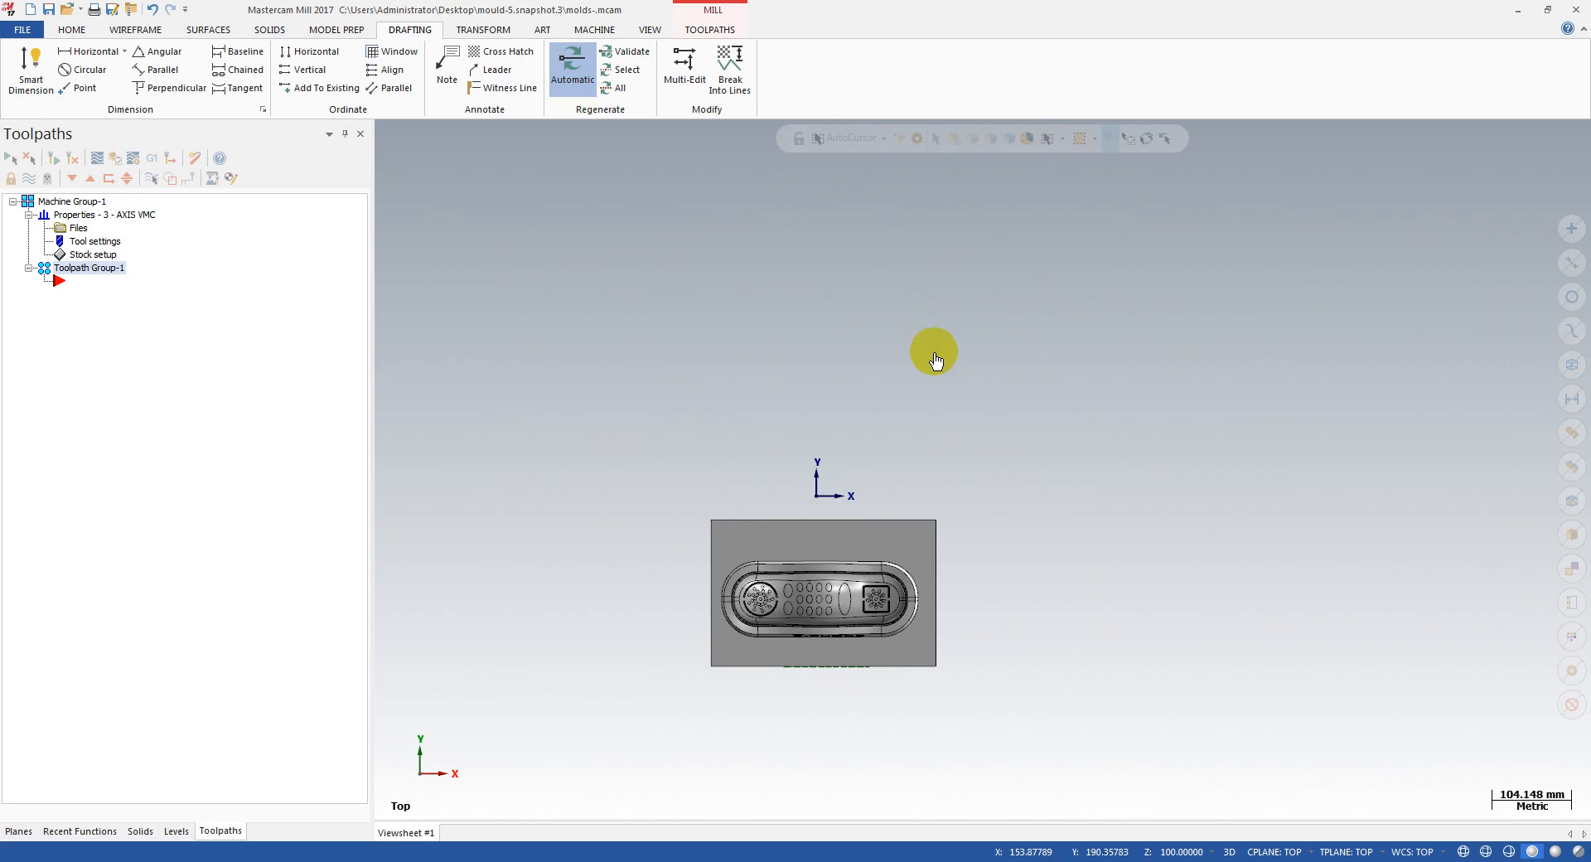
pyautogui.moveTo(775, 564); pyautogui.dragTo(880, 746, button='middle')
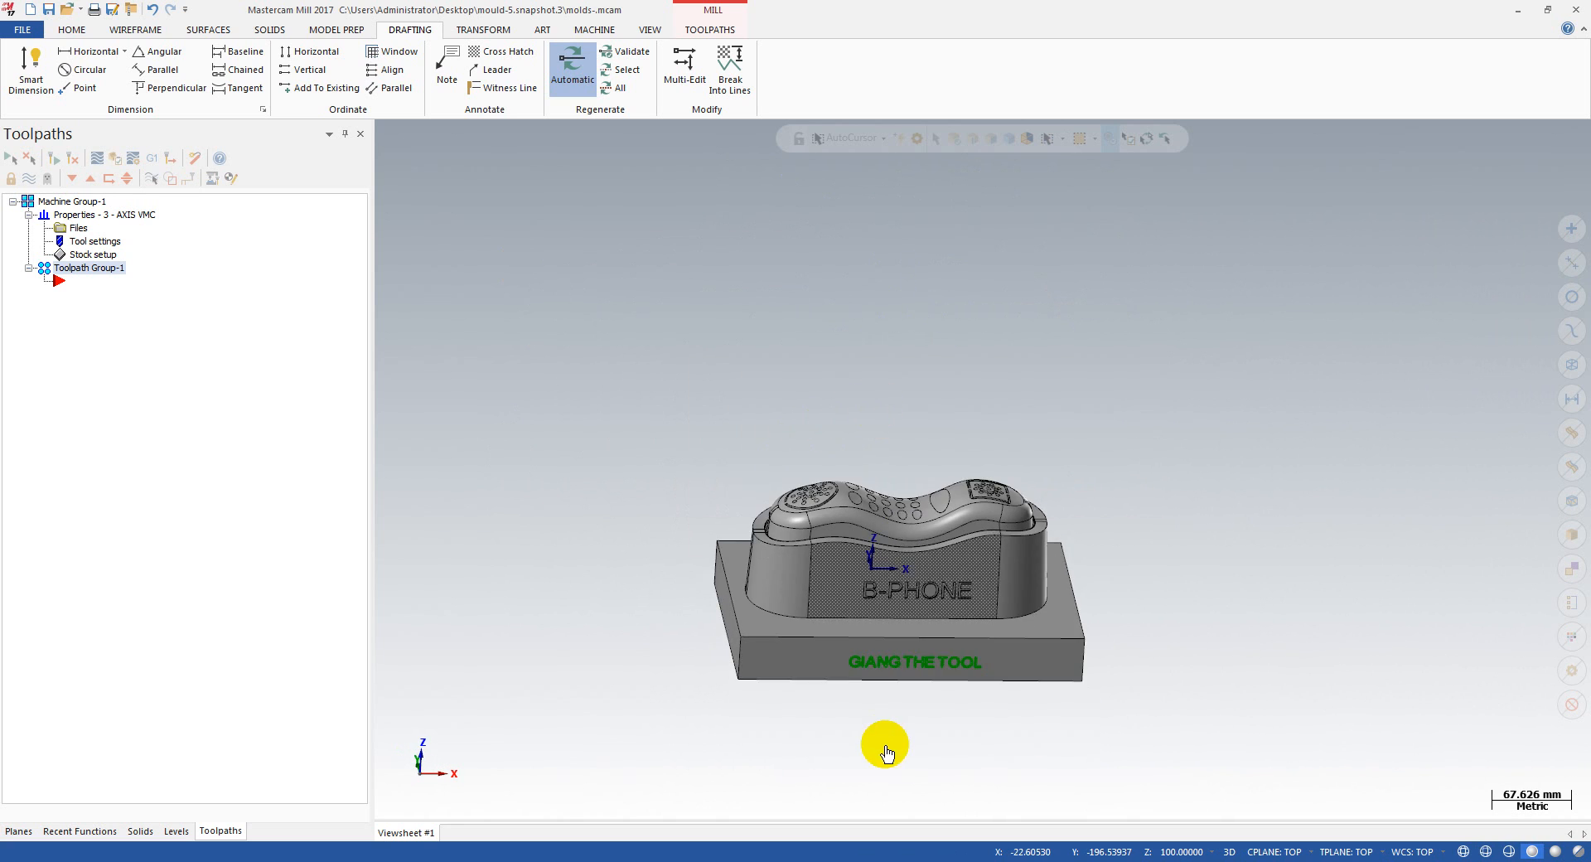
pyautogui.scroll(3, 887, 544)
pyautogui.moveTo(887, 545); pyautogui.dragTo(812, 497, button='middle')
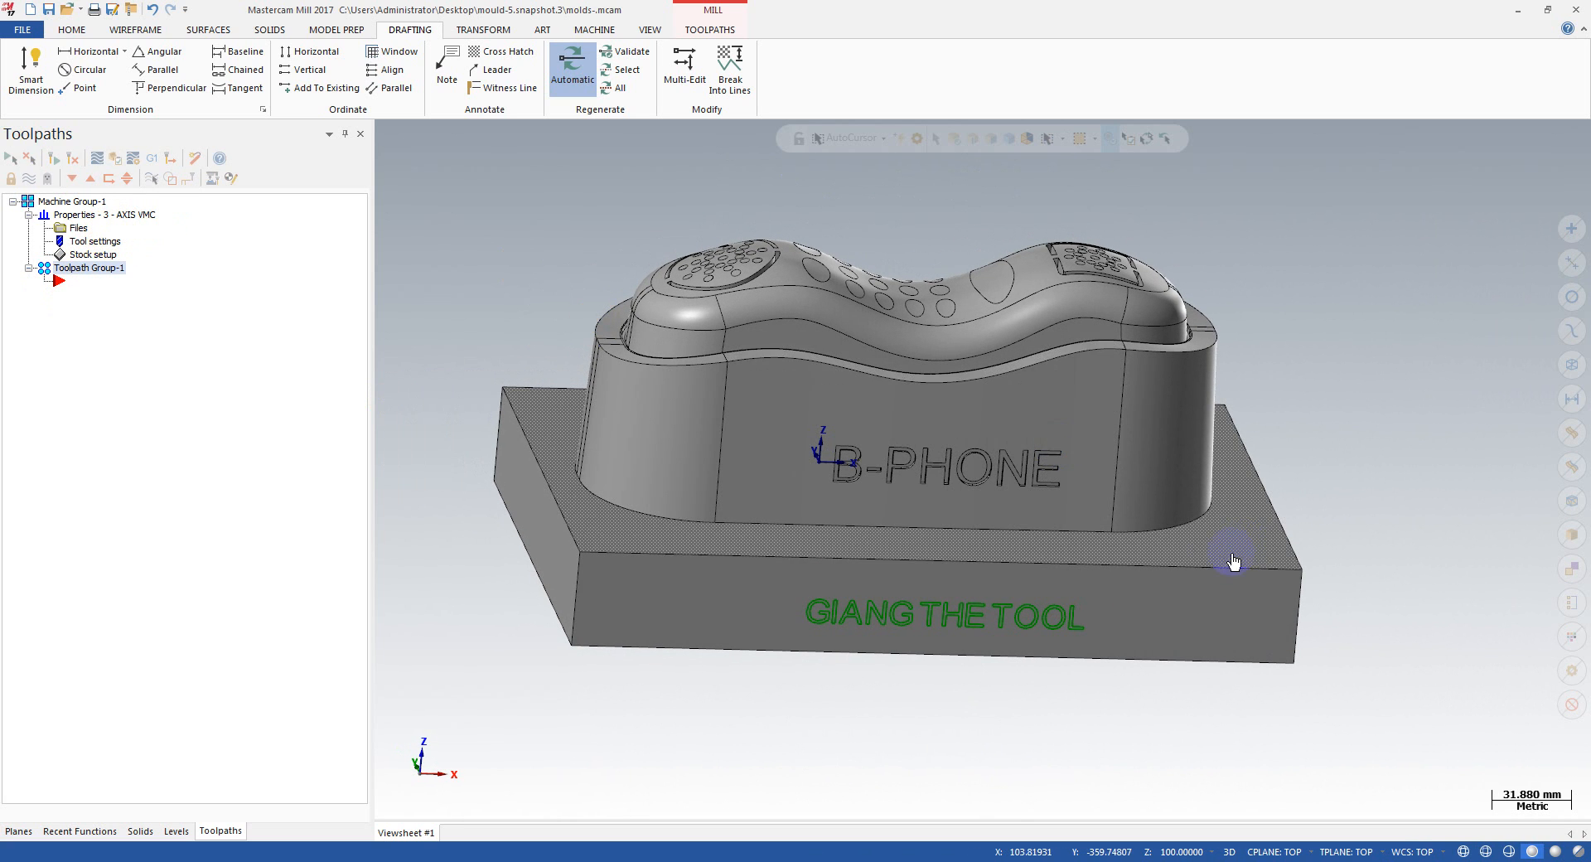
pyautogui.scroll(-2, 1228, 556)
pyautogui.moveTo(1207, 548); pyautogui.dragTo(909, 430, button='middle')
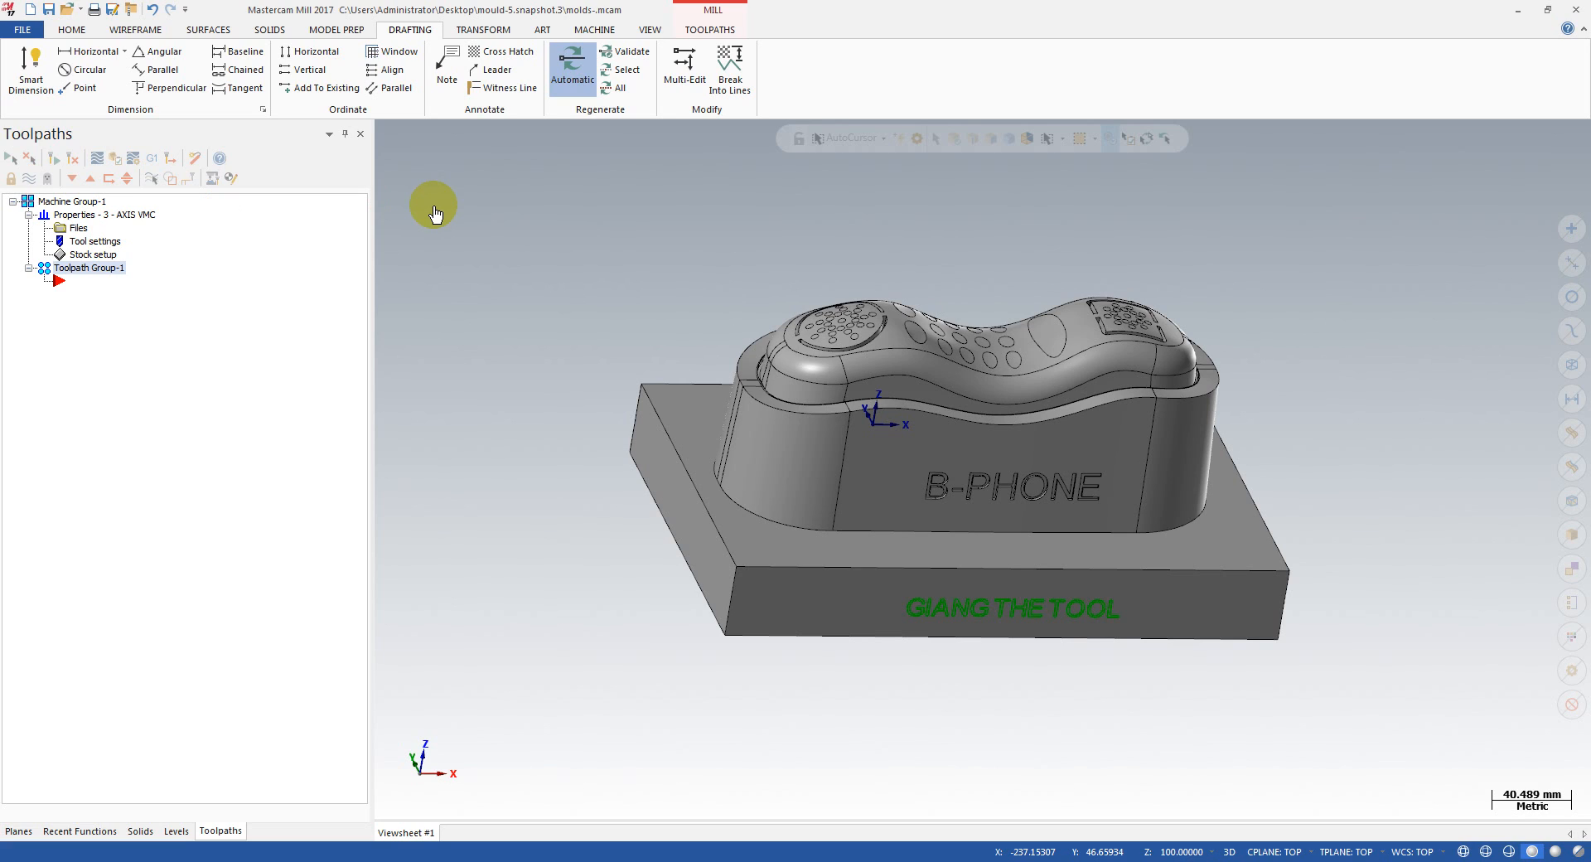
# Step: Replace the machine group's machine definition with MILL DEFAULT MM and accept the group properties
pyautogui.click(133, 217)
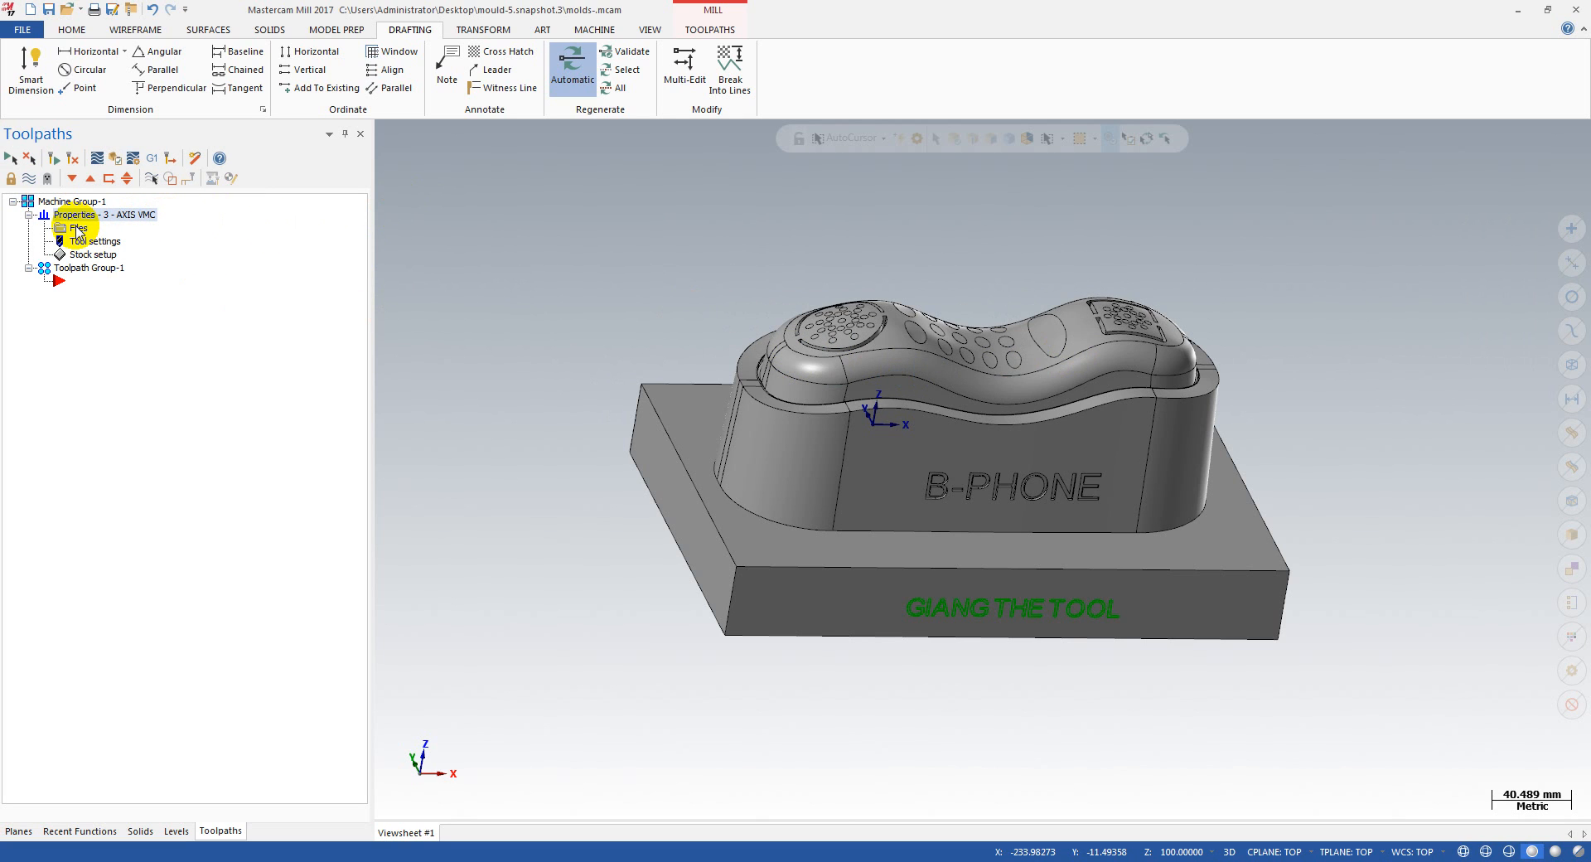
pyautogui.click(77, 228)
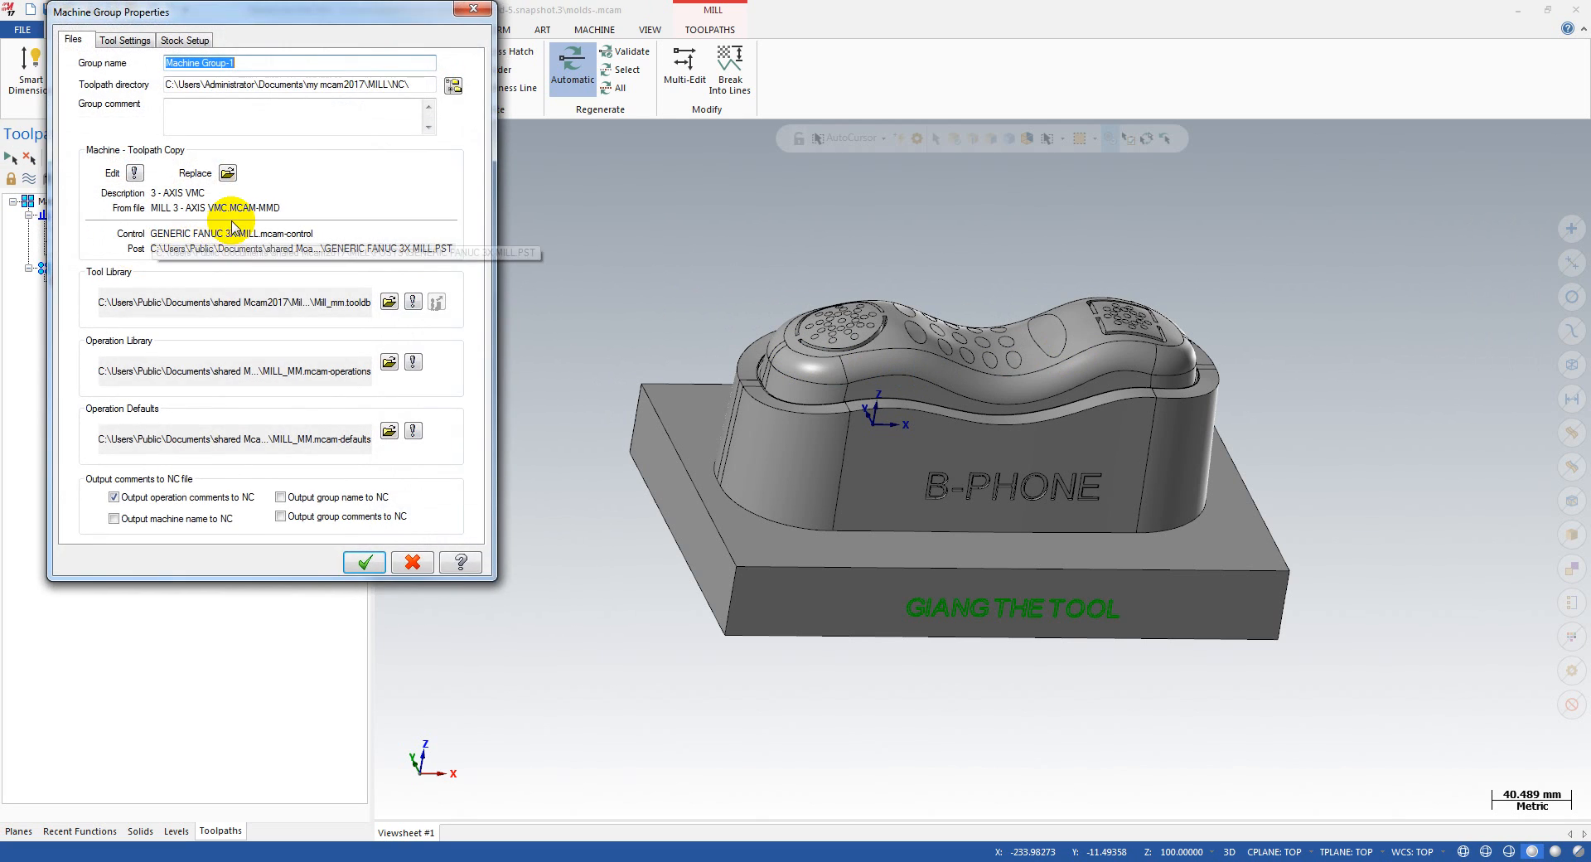
pyautogui.click(227, 174)
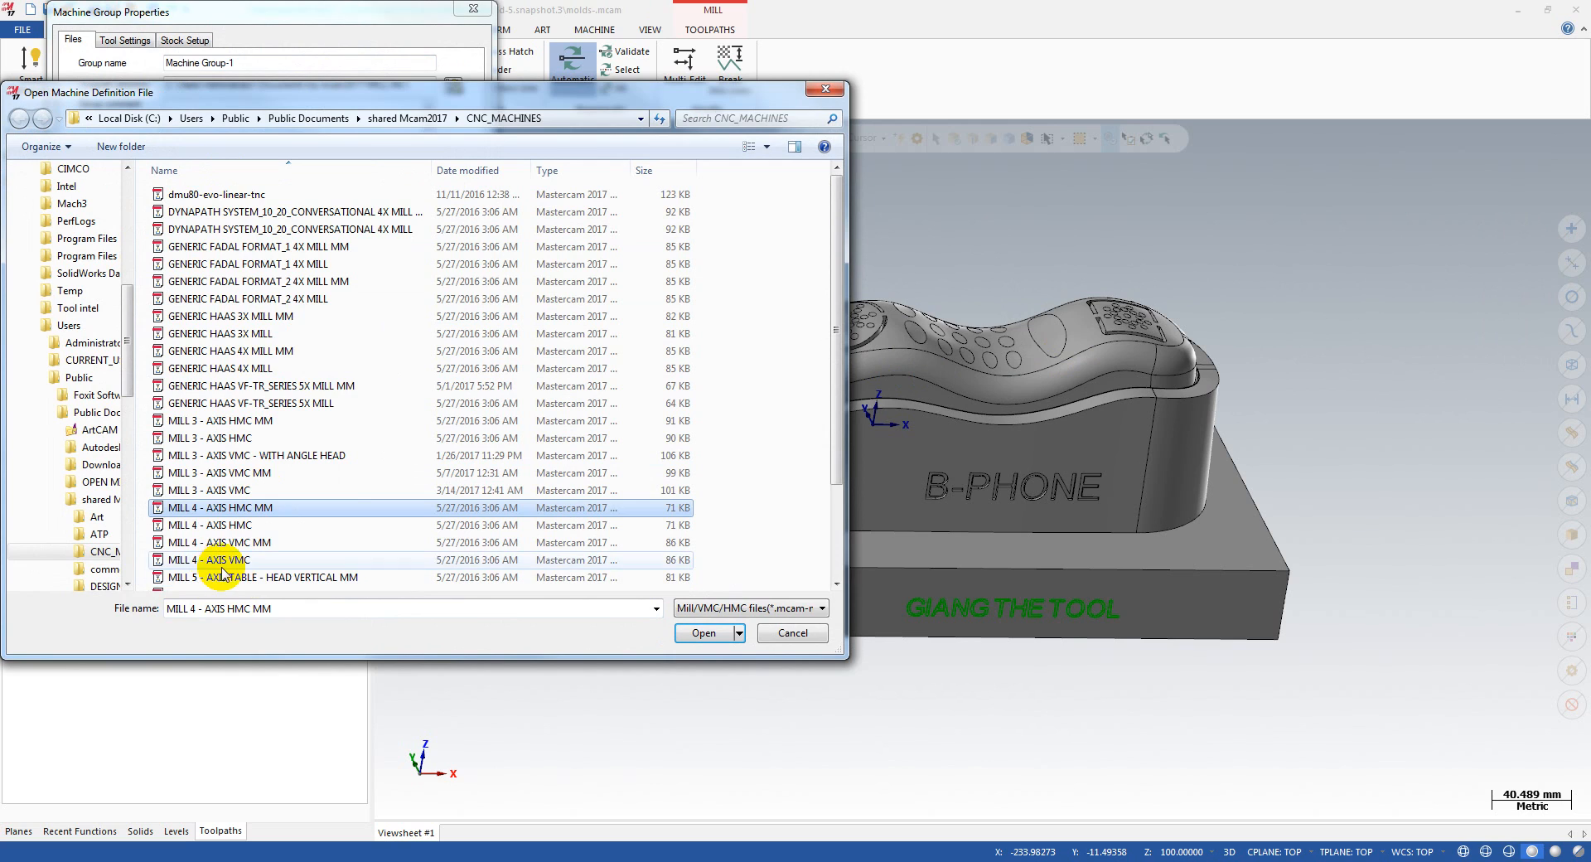
pyautogui.click(282, 577)
pyautogui.scroll(-3, 333, 557)
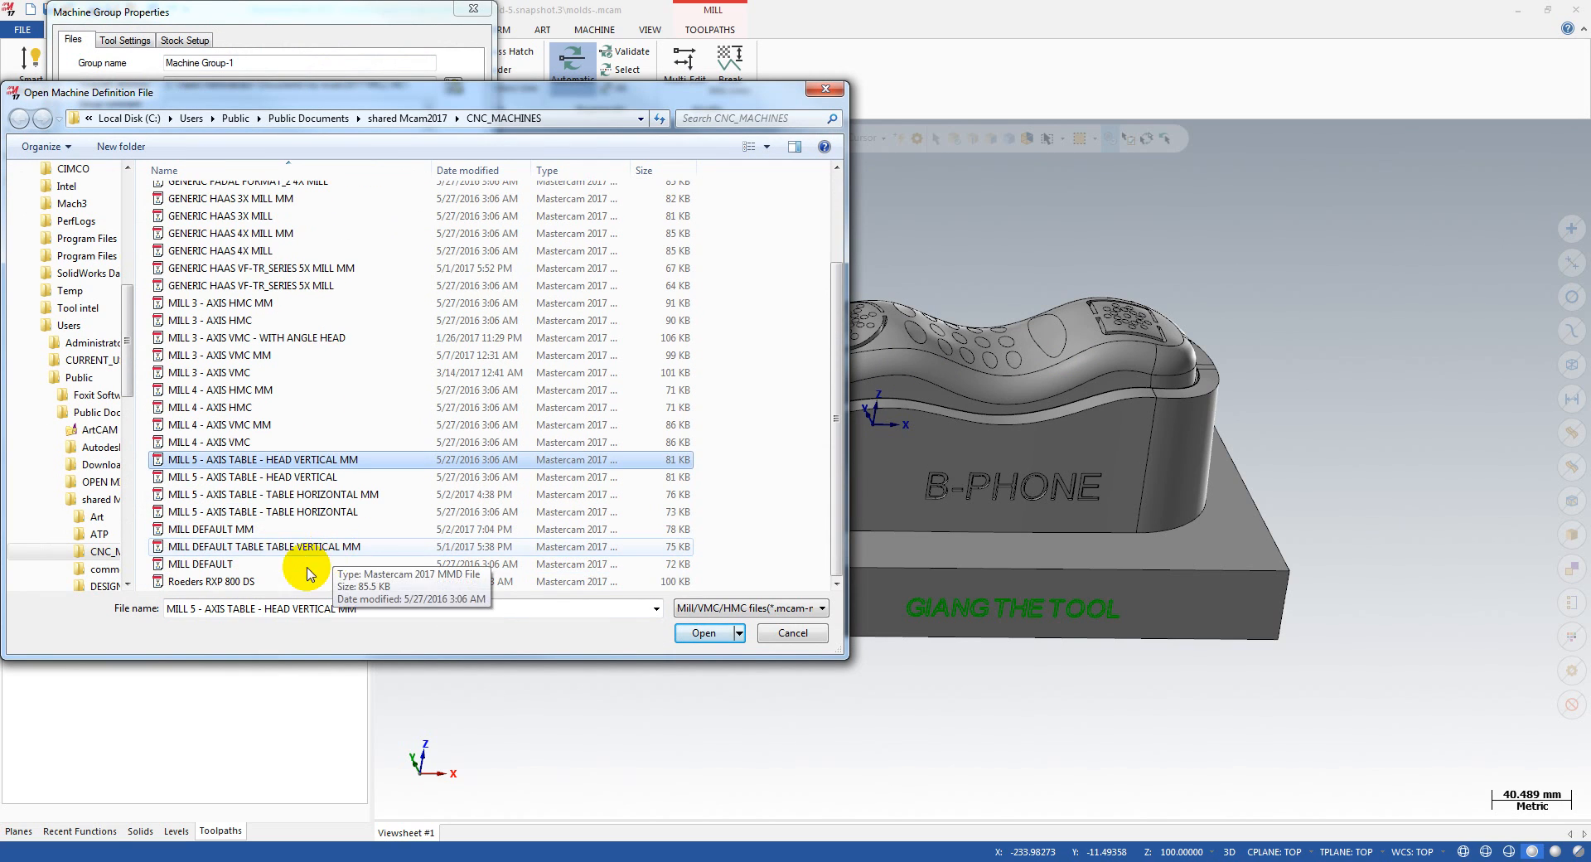
pyautogui.click(232, 564)
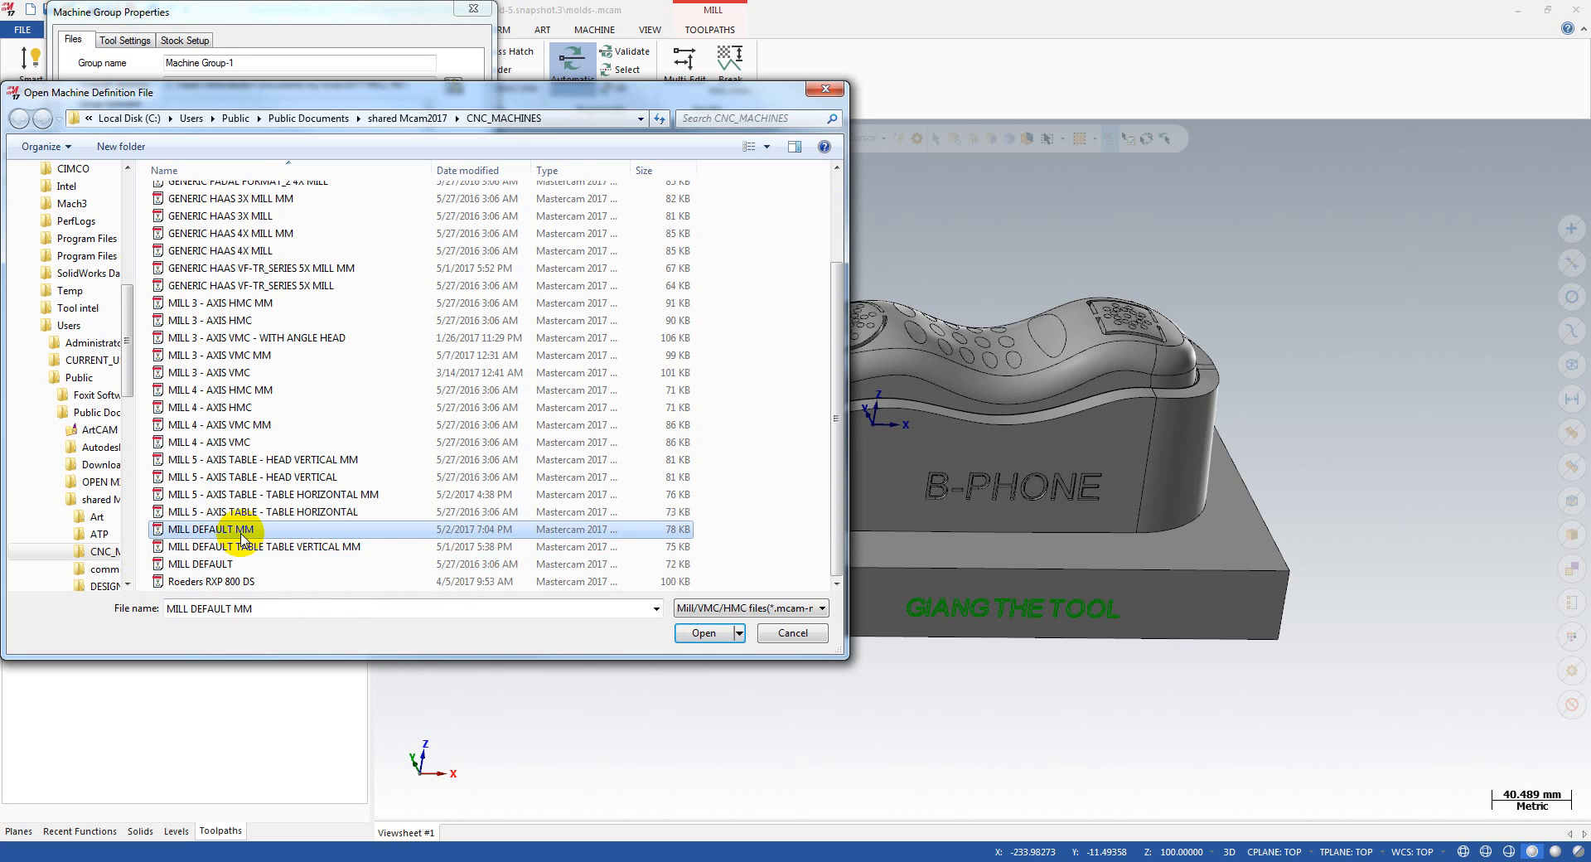
pyautogui.doubleClick(242, 533)
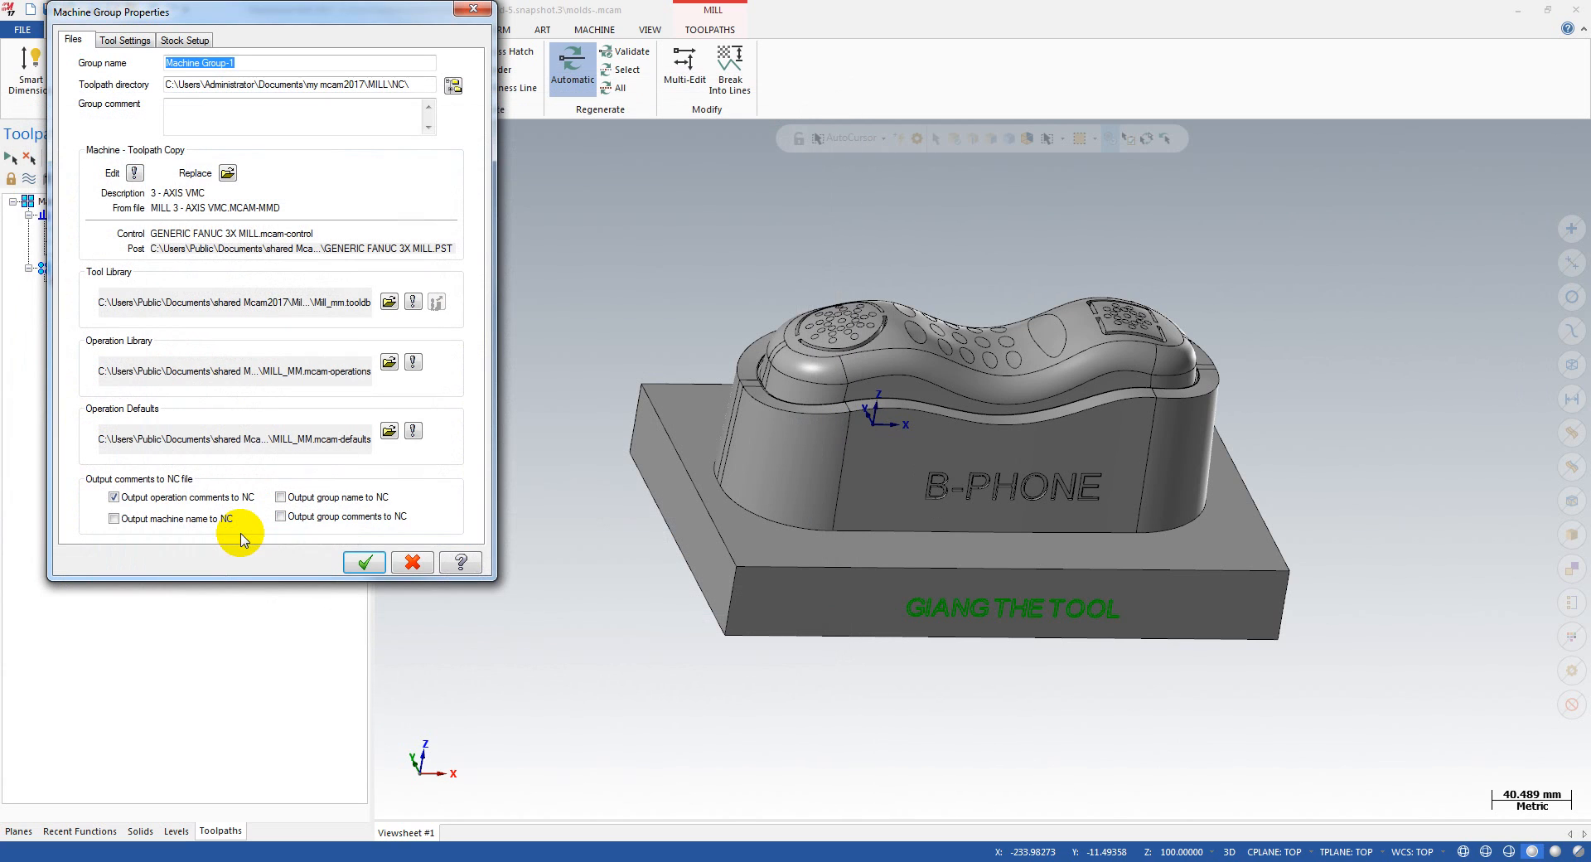
pyautogui.click(362, 563)
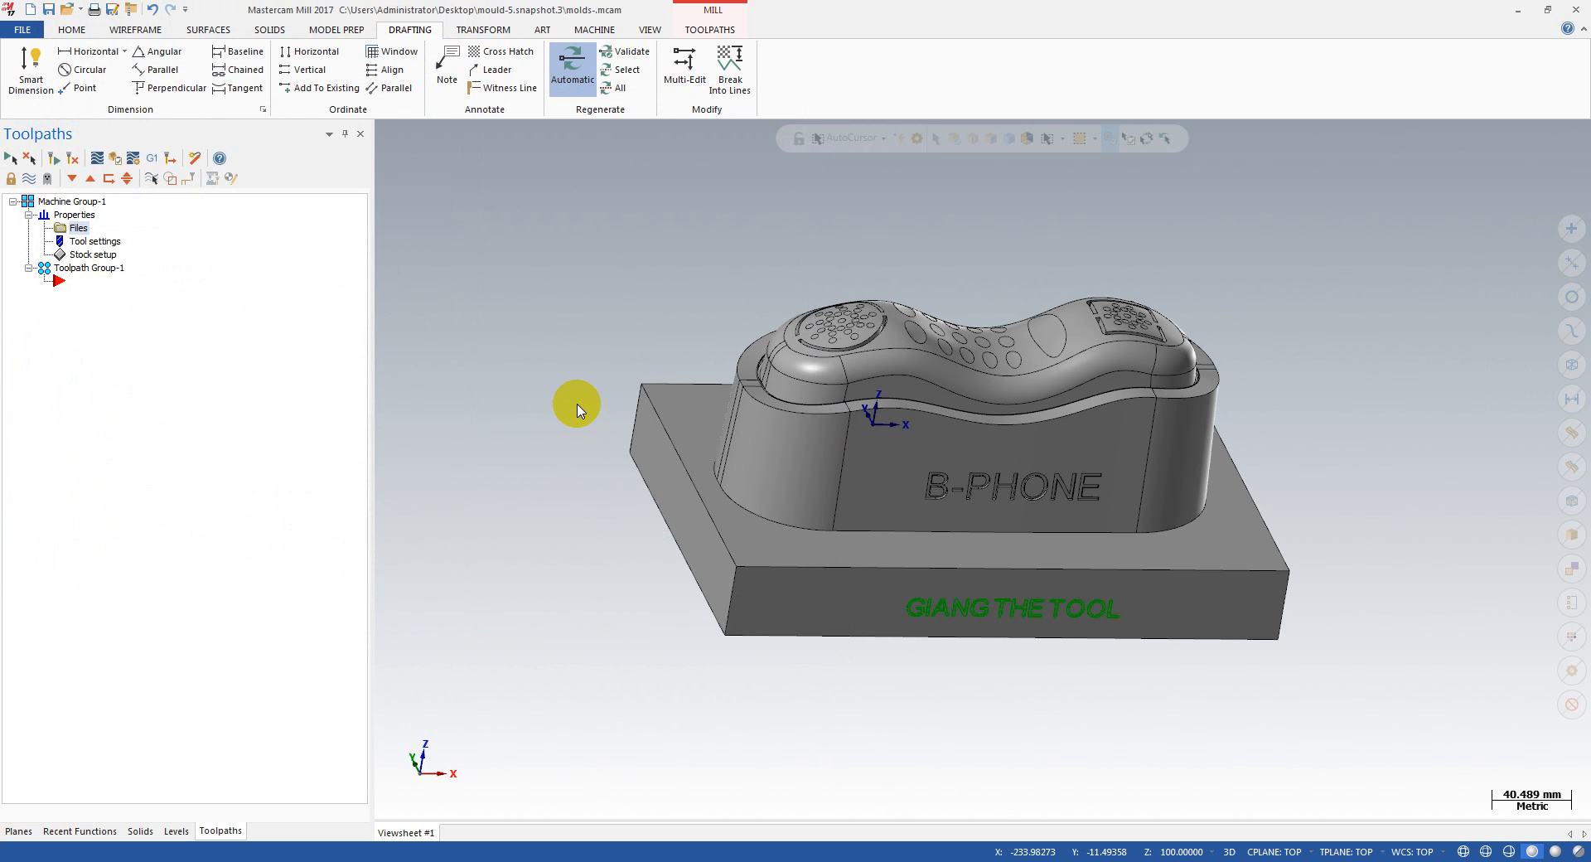
# Step: Start a multiaxis Curve toolpath under the NC name molds- and change its type to the 3-to-5 axis application
pyautogui.scroll(-3, 579, 405)
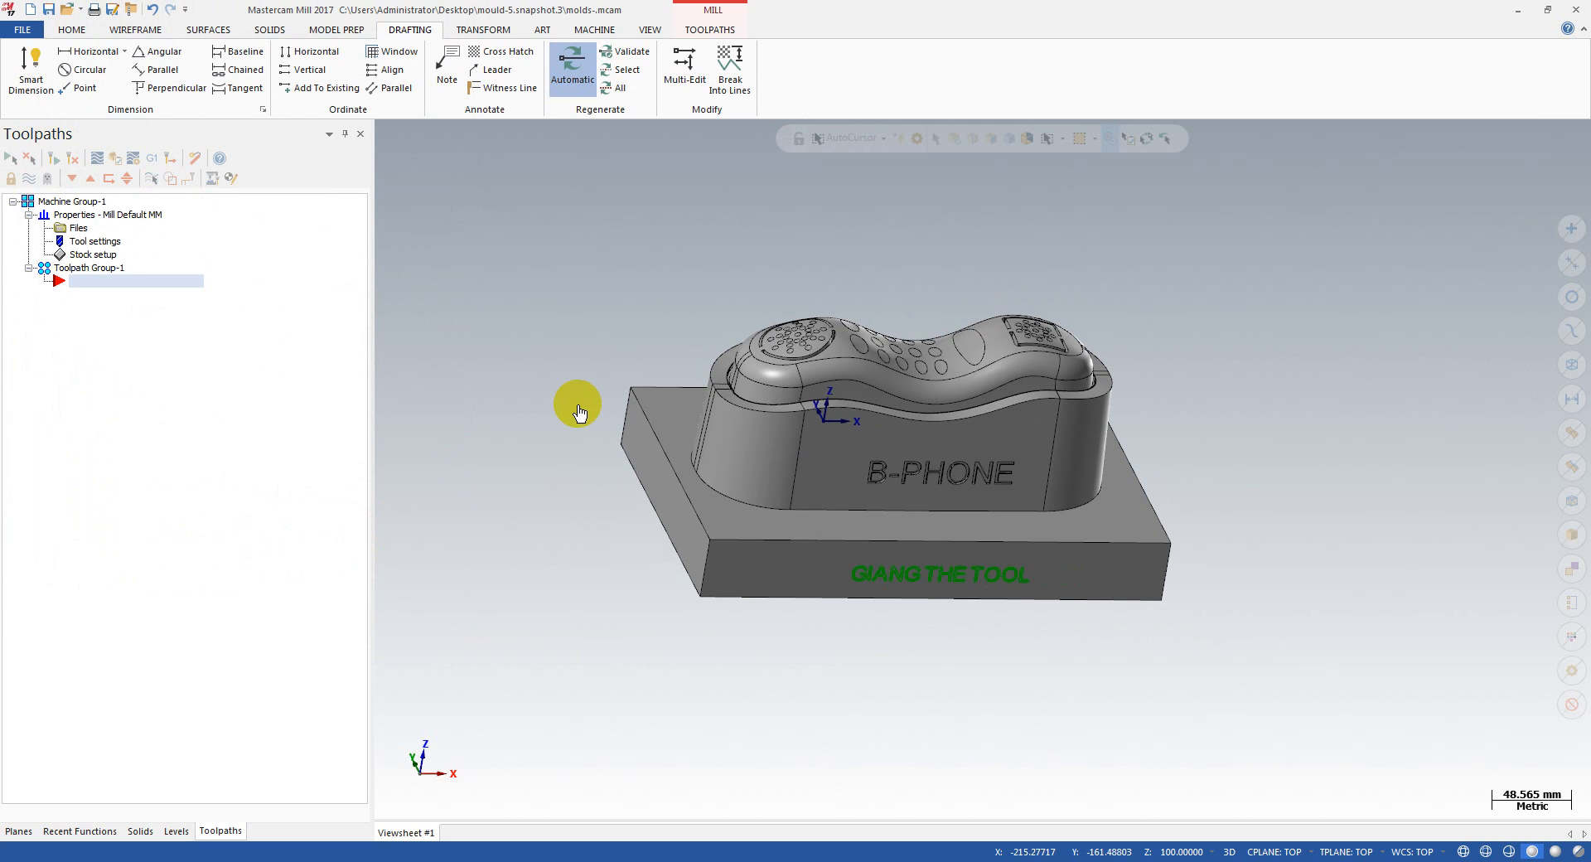
pyautogui.moveTo(589, 379)
pyautogui.mouseDown(button='middle')
pyautogui.moveTo(535, 332)
pyautogui.moveTo(609, 390)
pyautogui.mouseUp(button='middle')
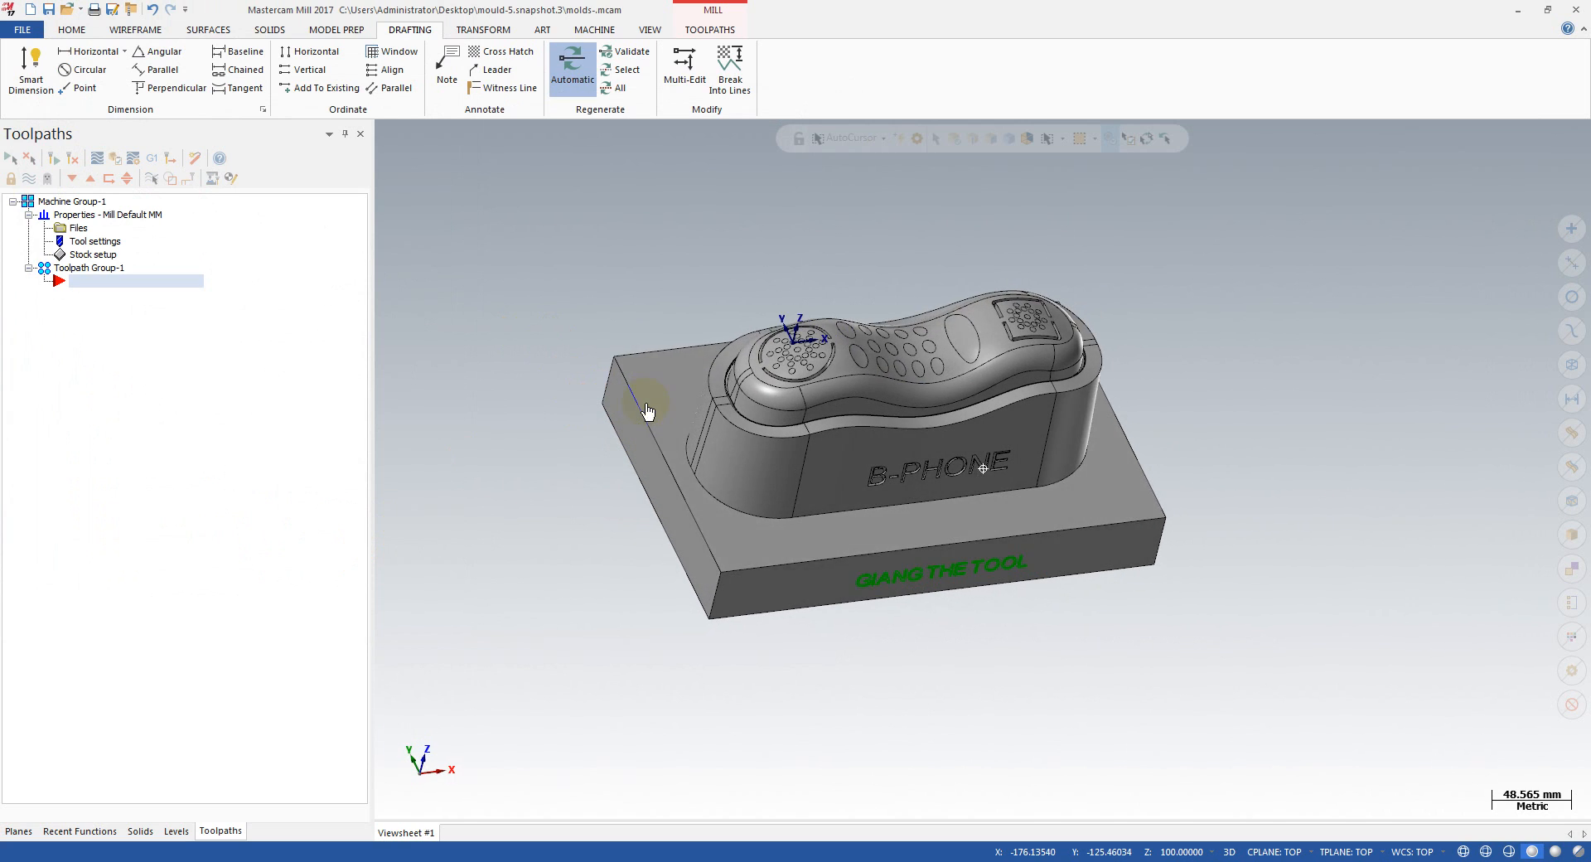
pyautogui.click(706, 30)
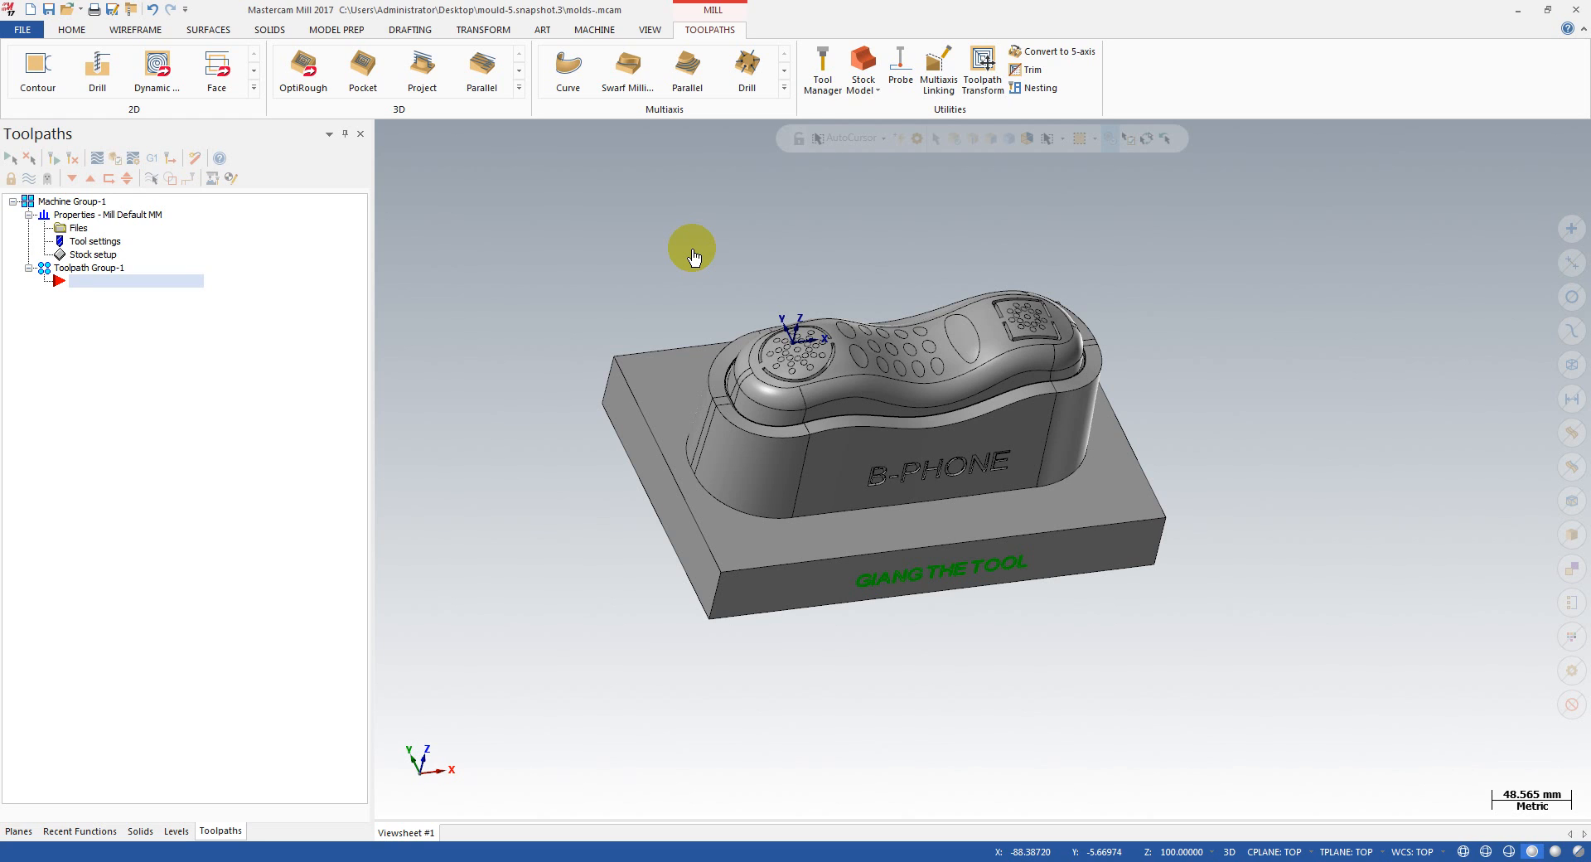
pyautogui.click(784, 87)
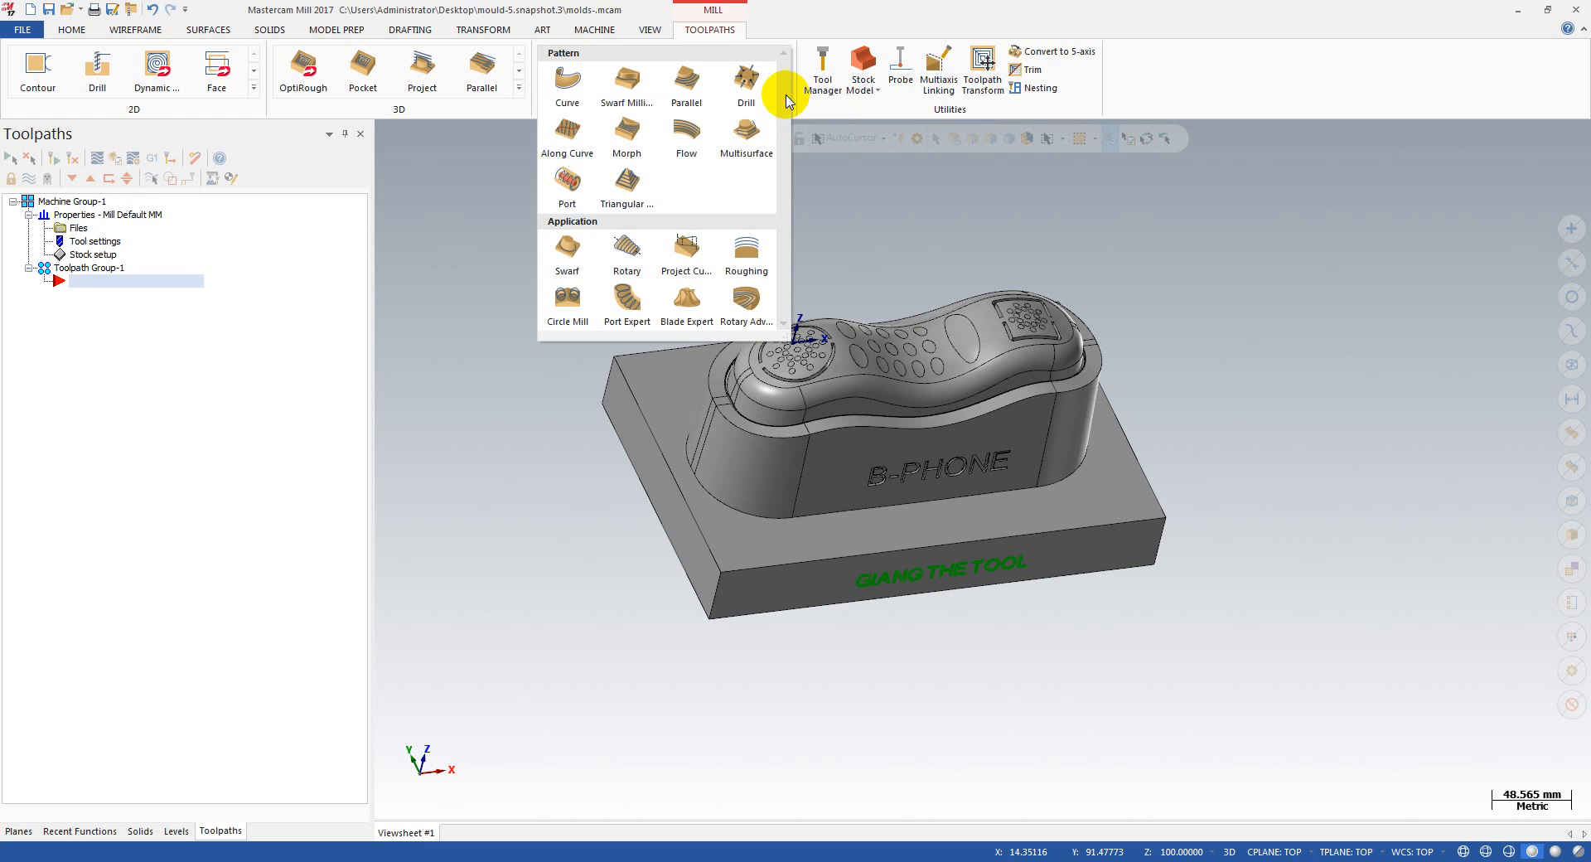
pyautogui.click(594, 111)
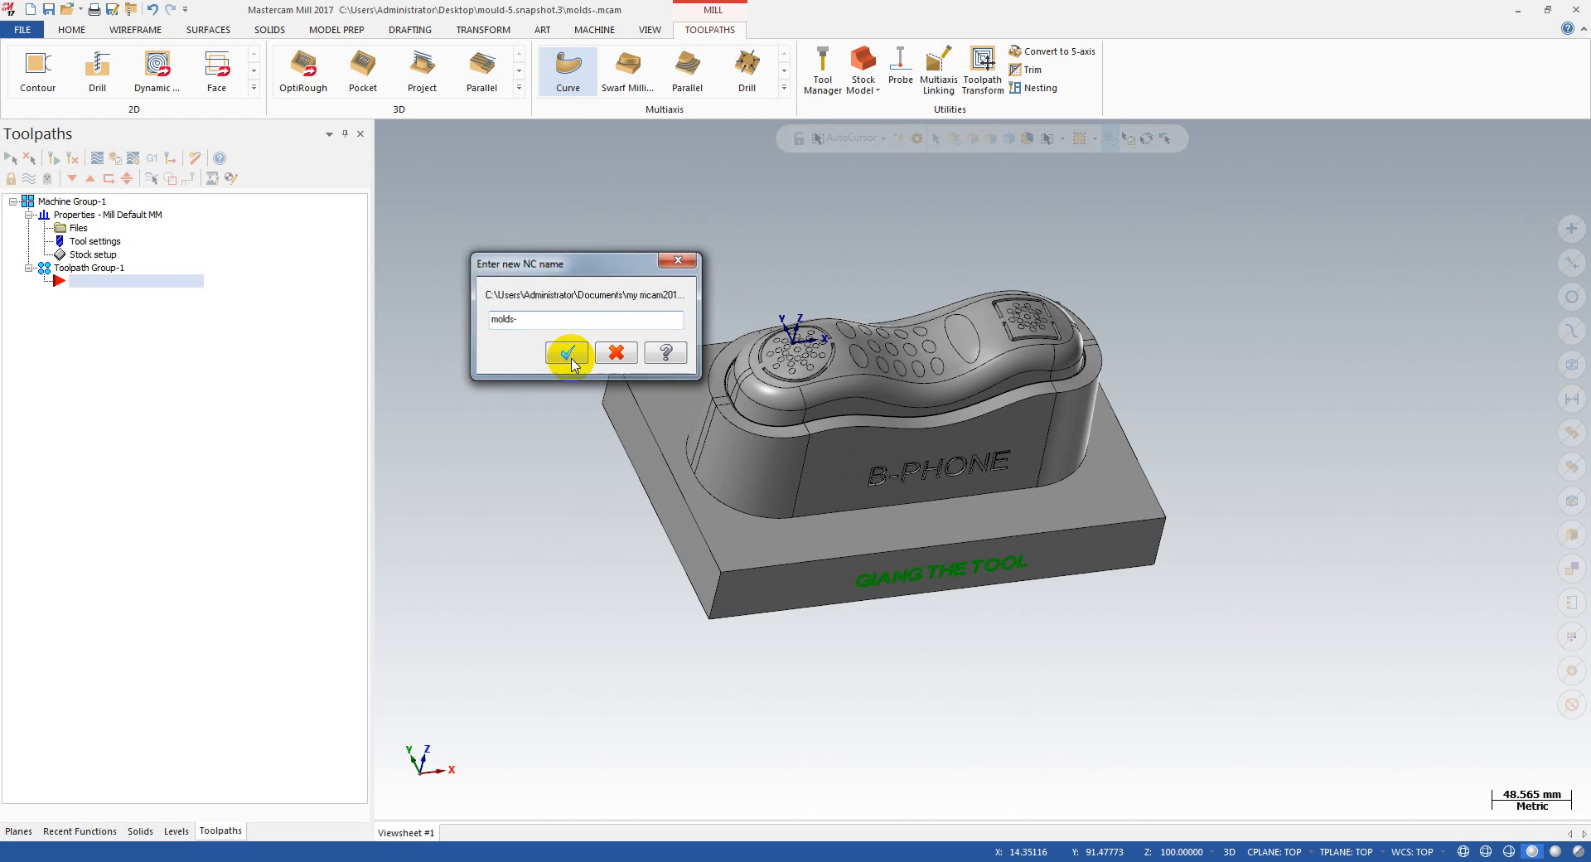
pyautogui.click(568, 353)
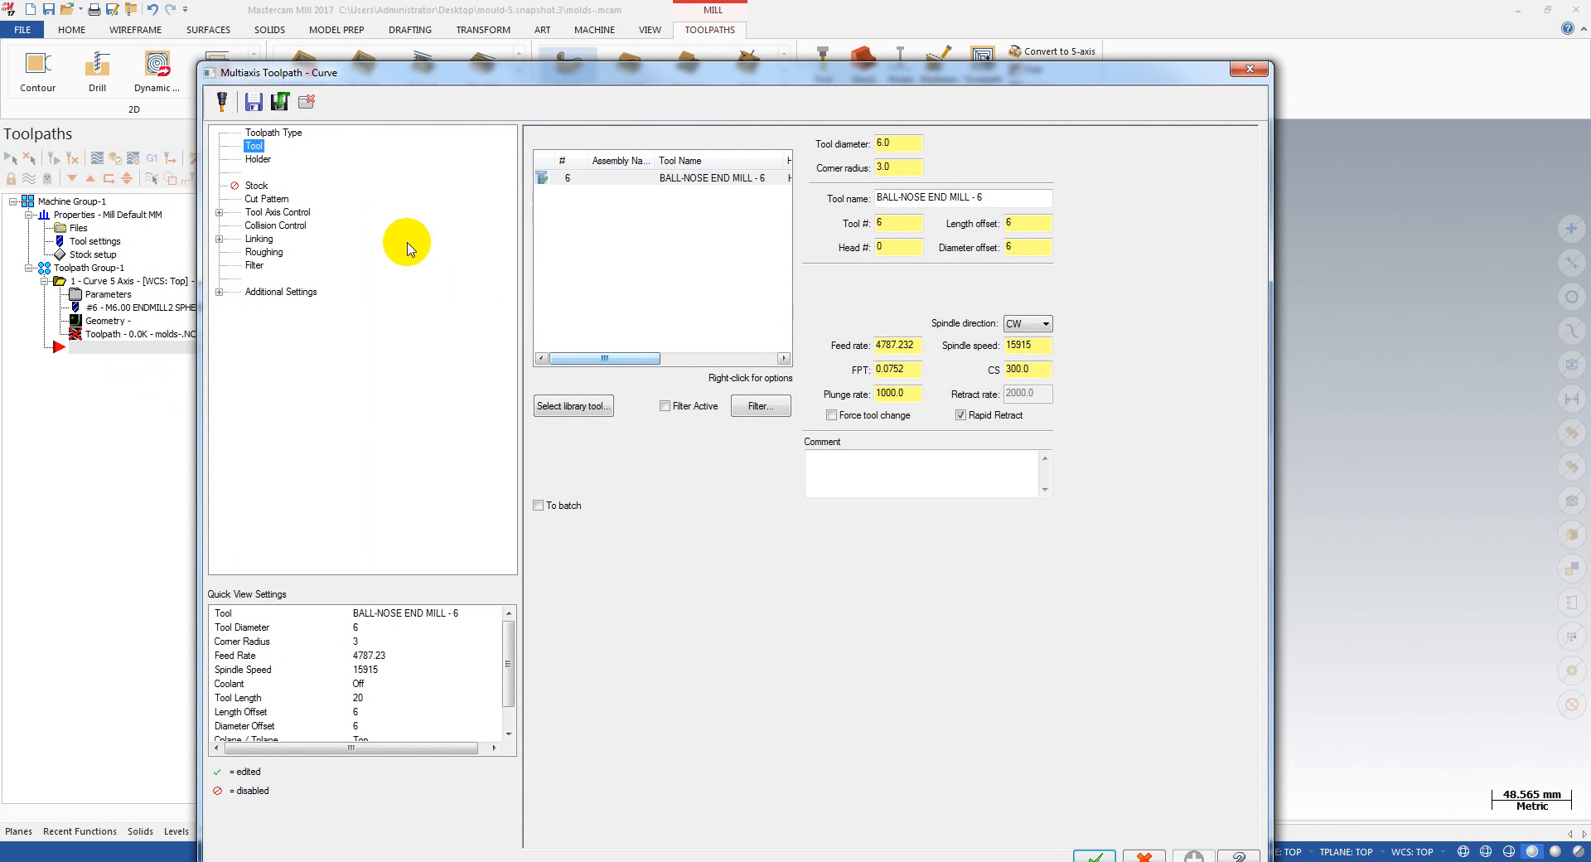
pyautogui.click(263, 146)
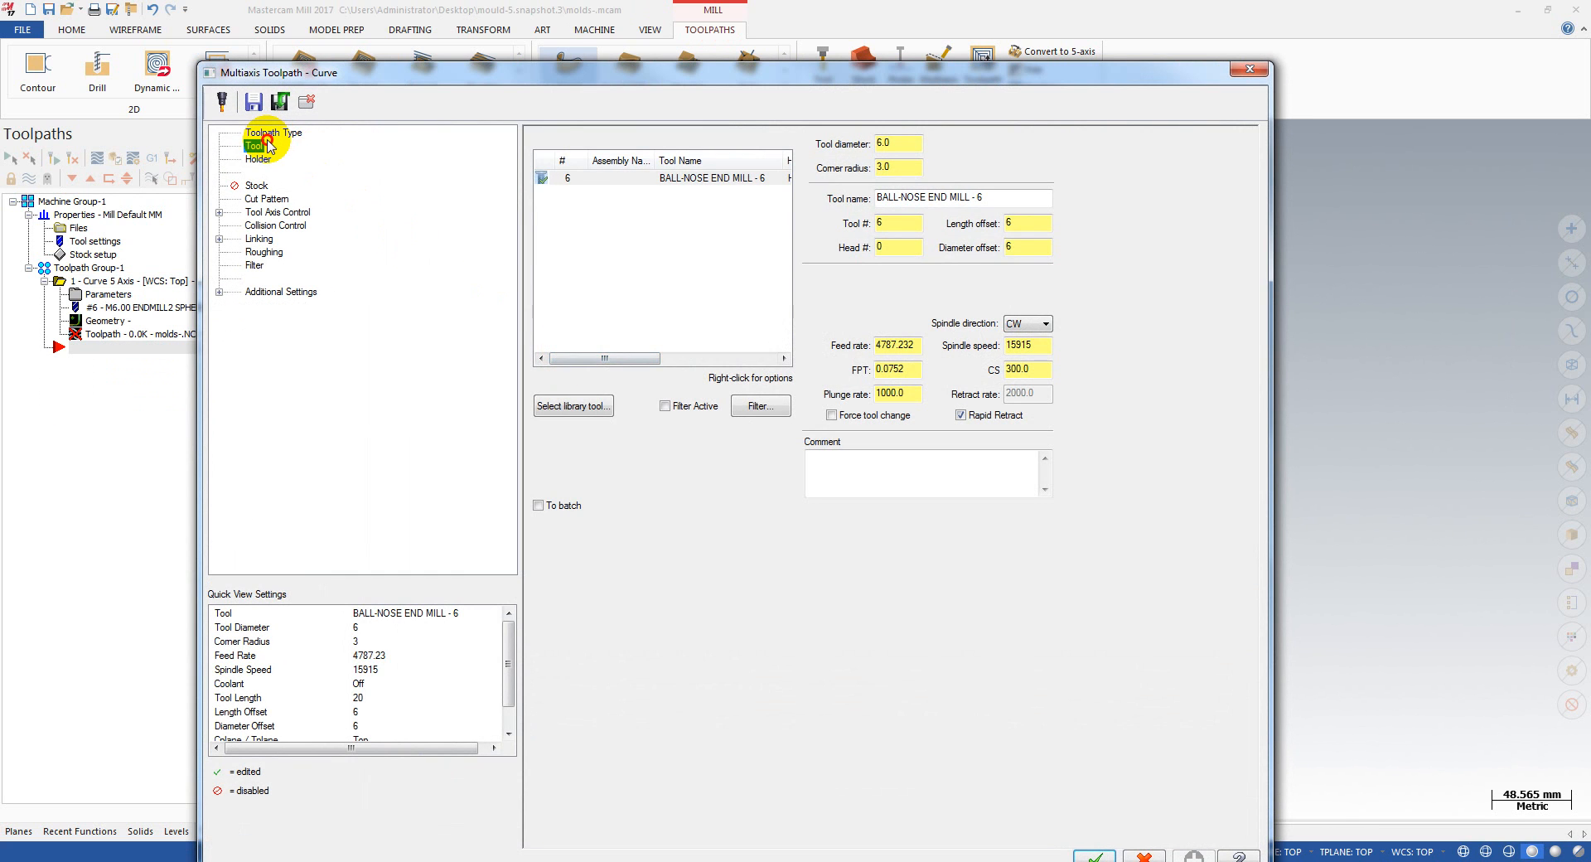
pyautogui.click(274, 133)
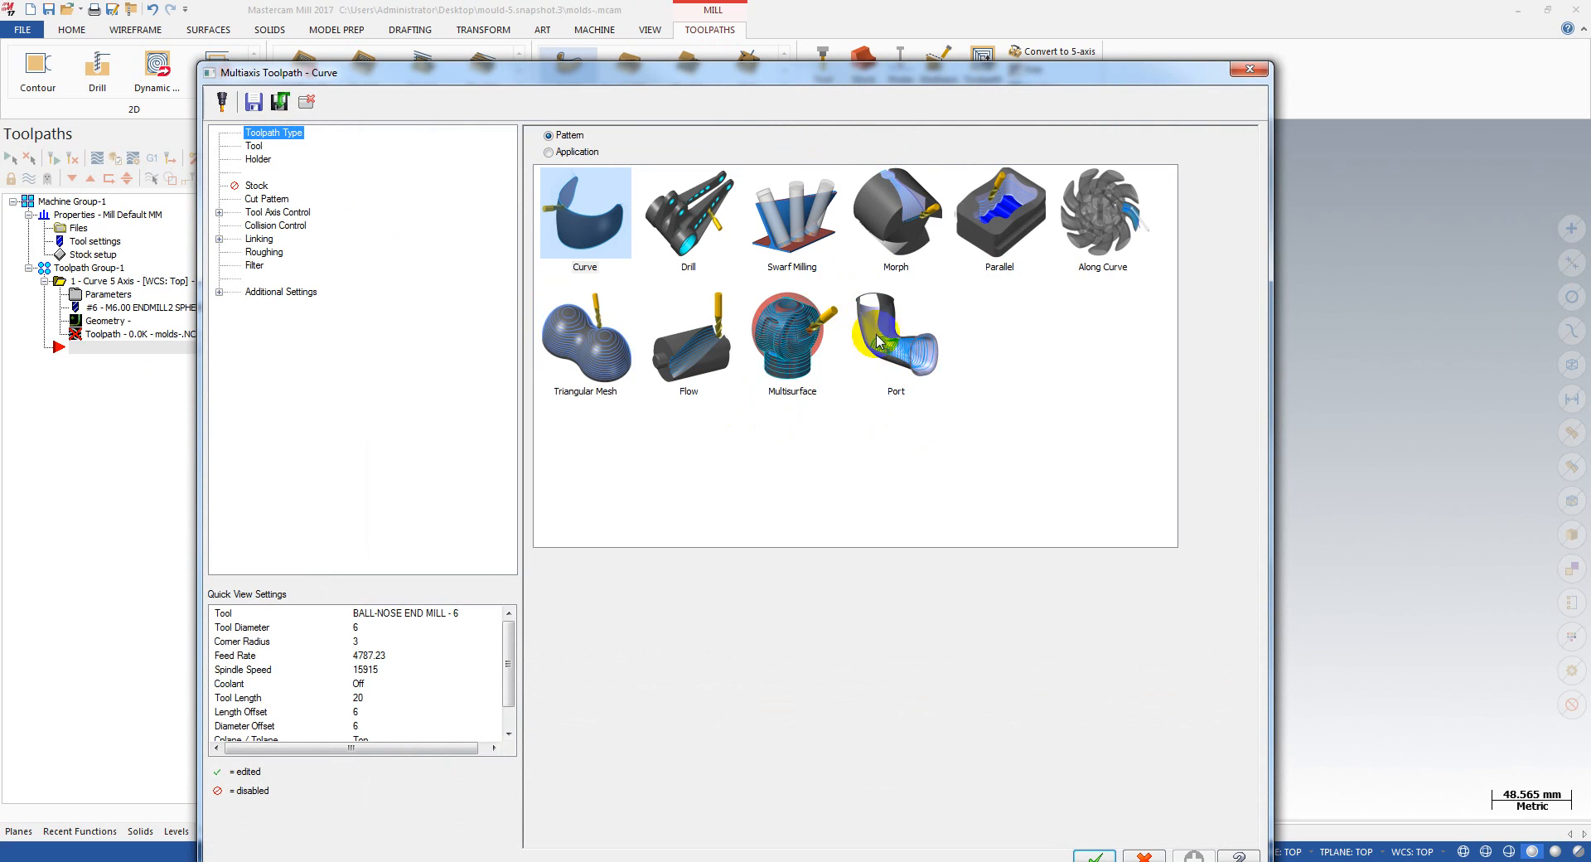
pyautogui.click(572, 152)
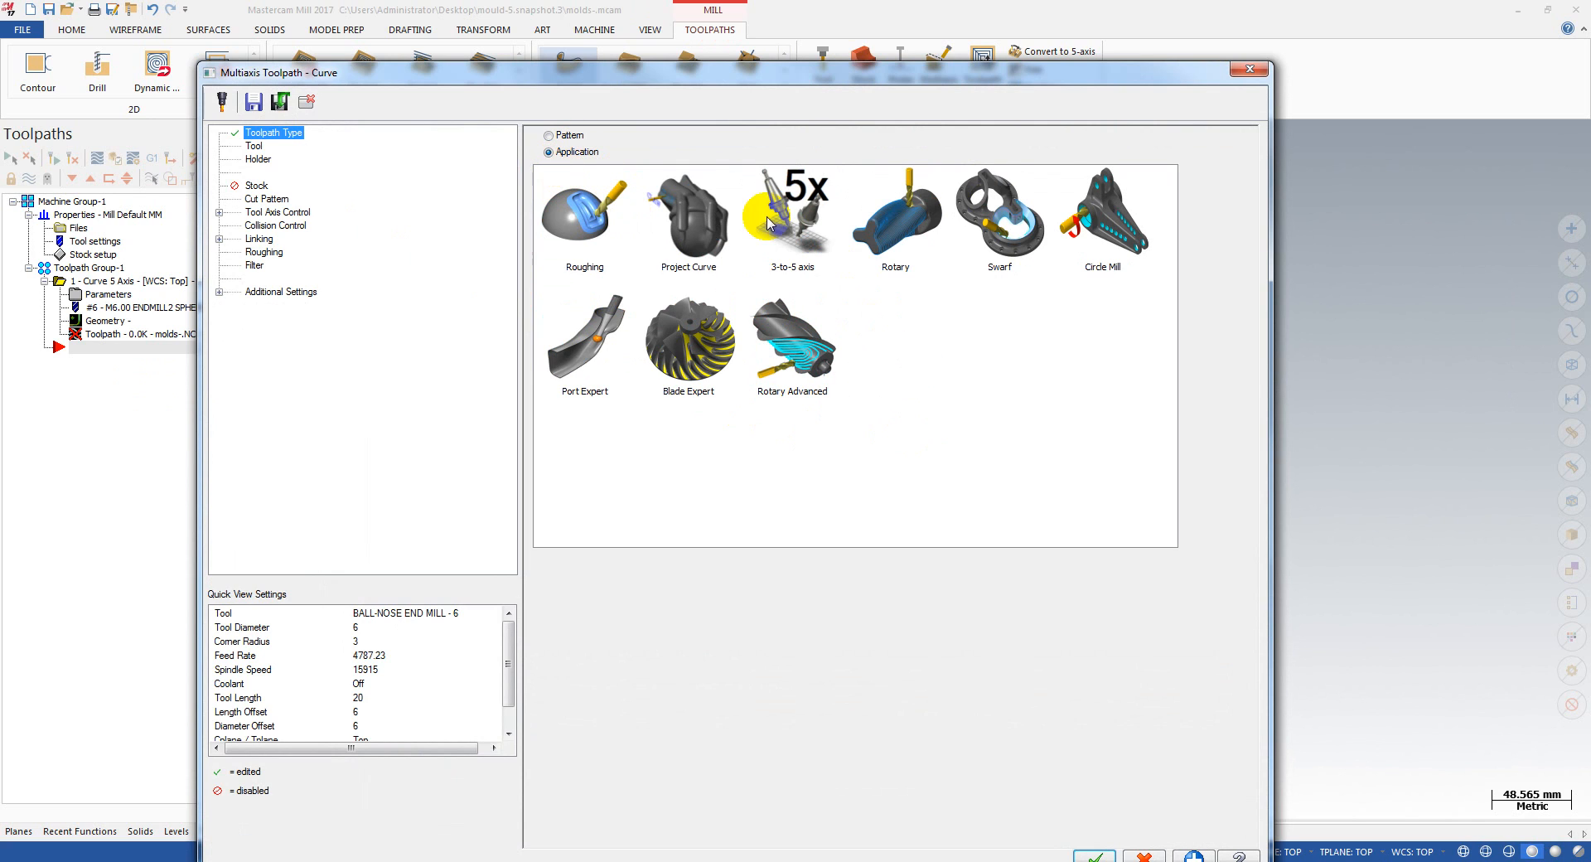
pyautogui.click(801, 258)
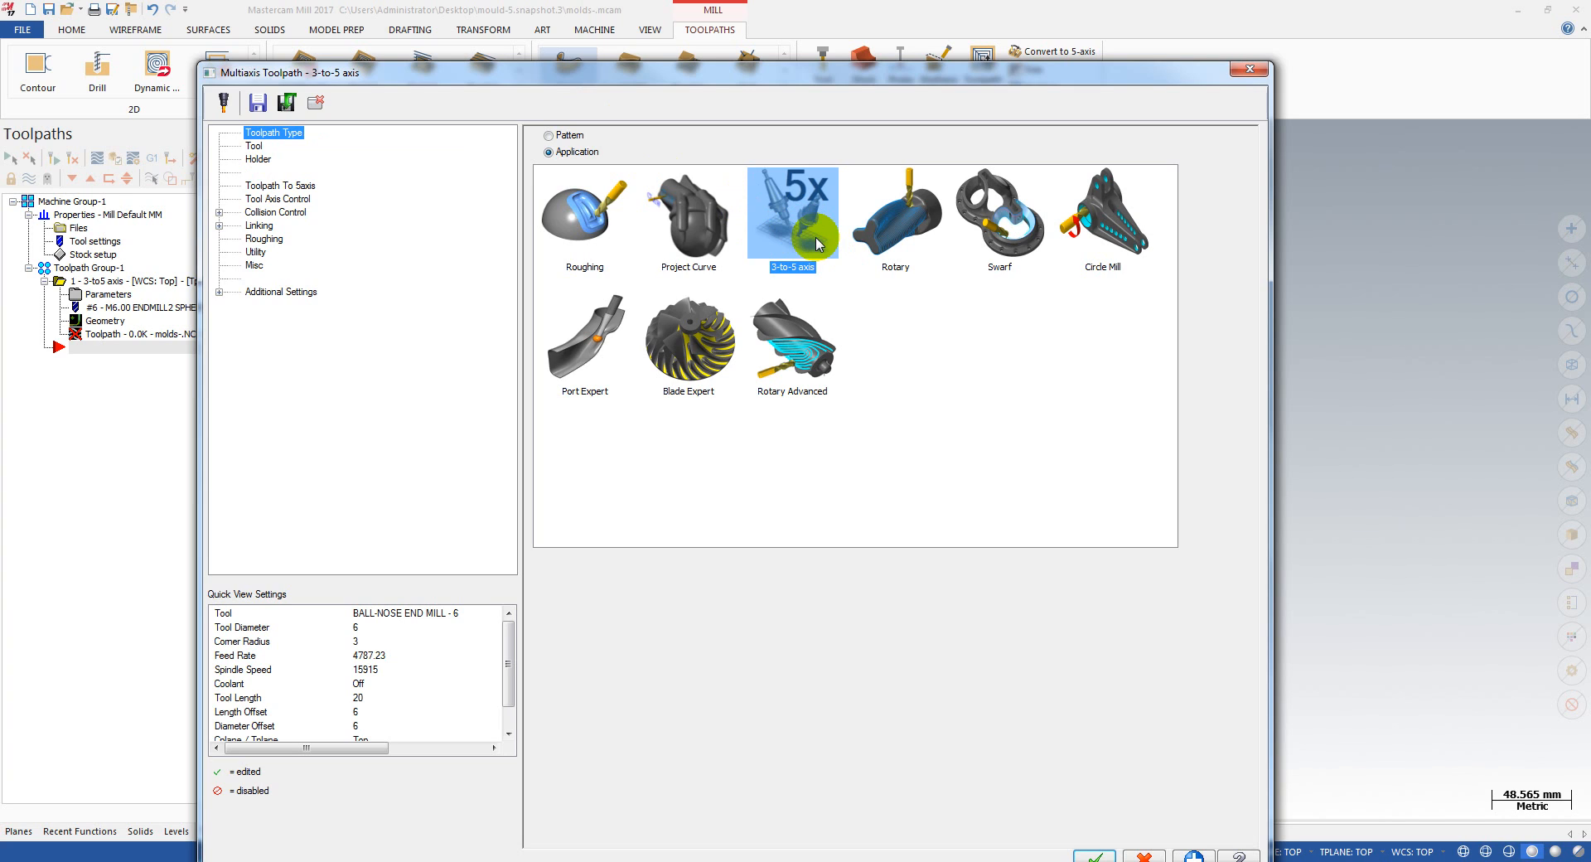
# Step: Review the 3-to-5 axis toolpath's conversion and tool axis control settings, and discard the toolpath
pyautogui.click(274, 186)
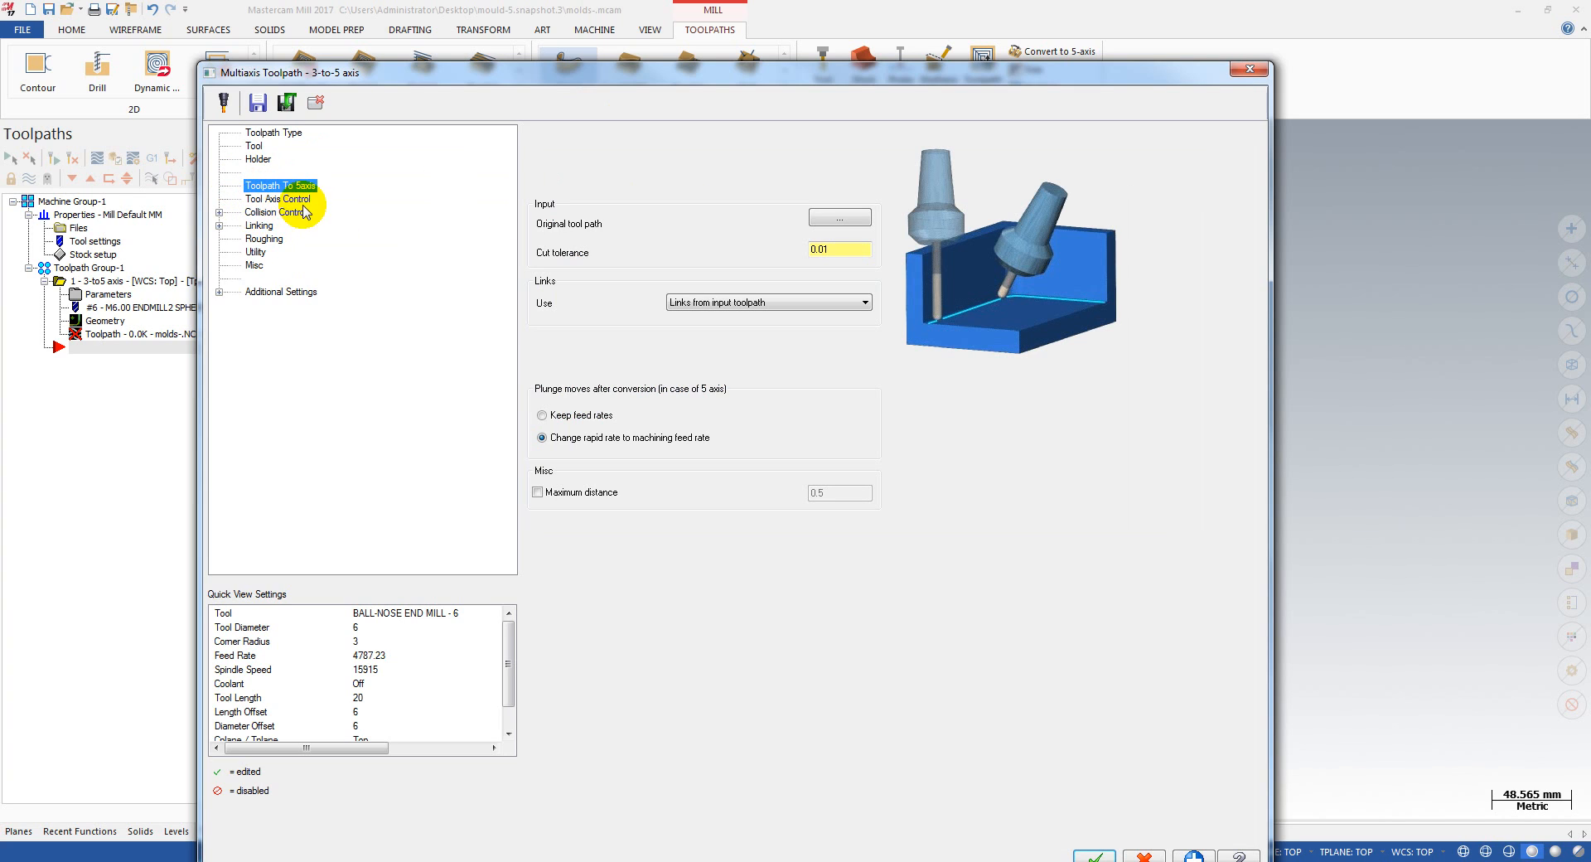
pyautogui.click(285, 199)
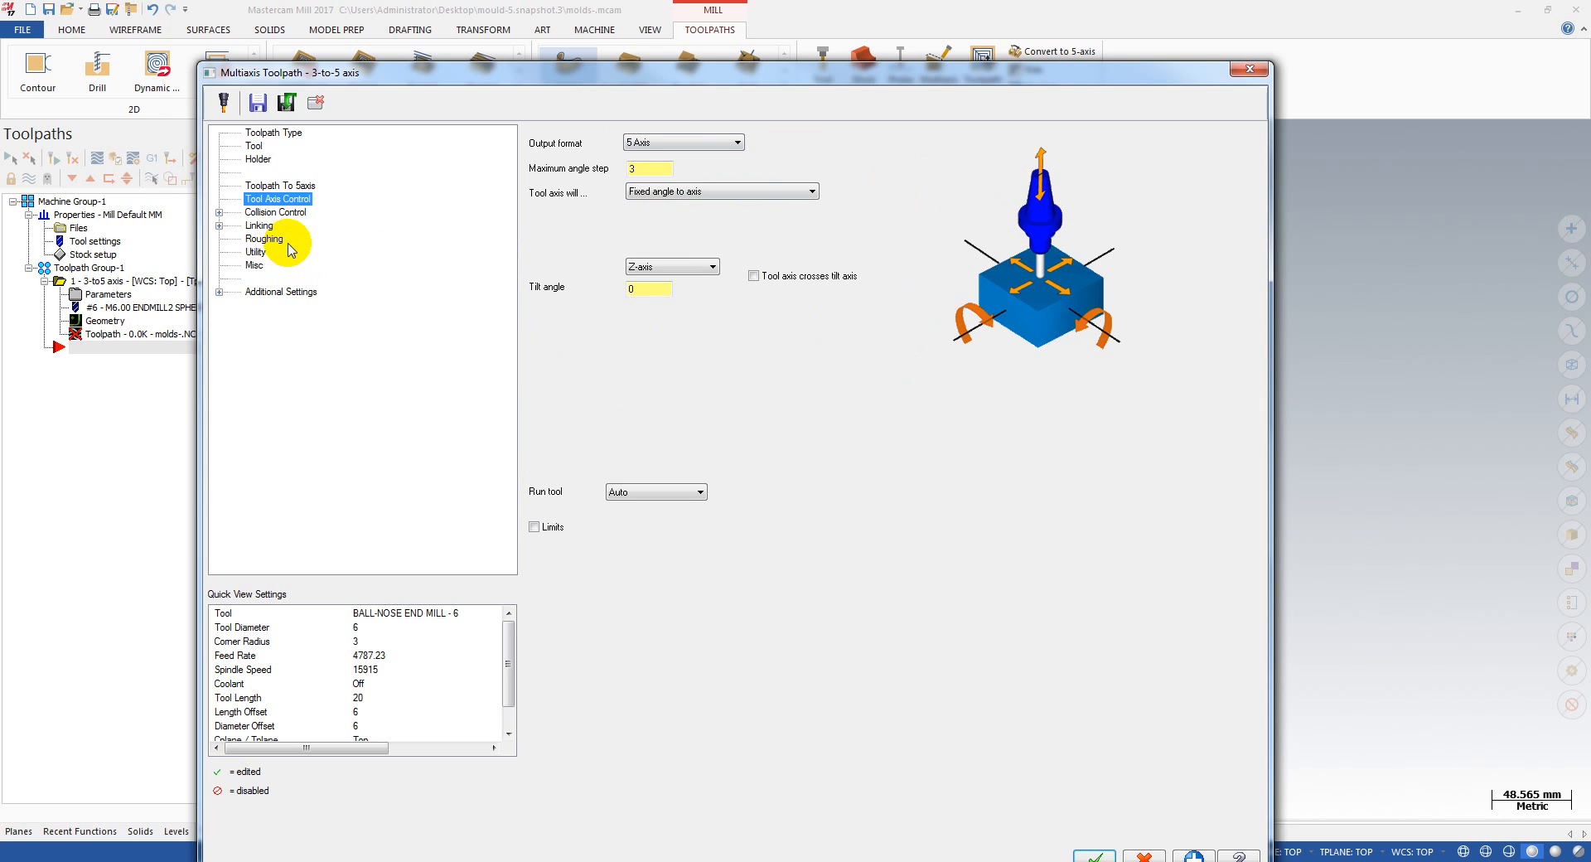
pyautogui.moveTo(744, 76); pyautogui.dragTo(729, 46)
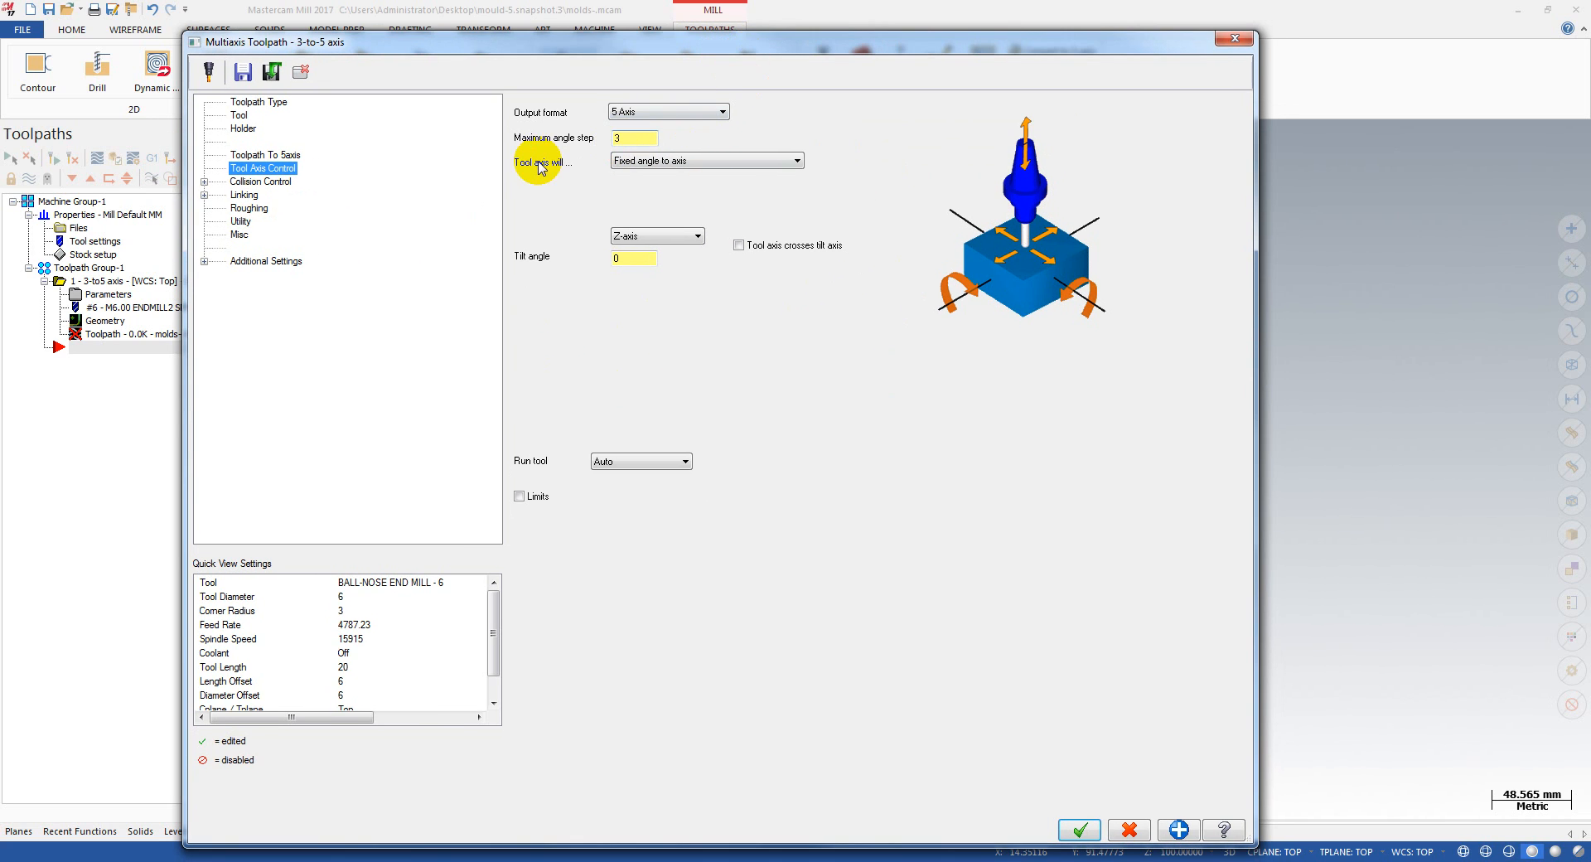
pyautogui.click(1232, 40)
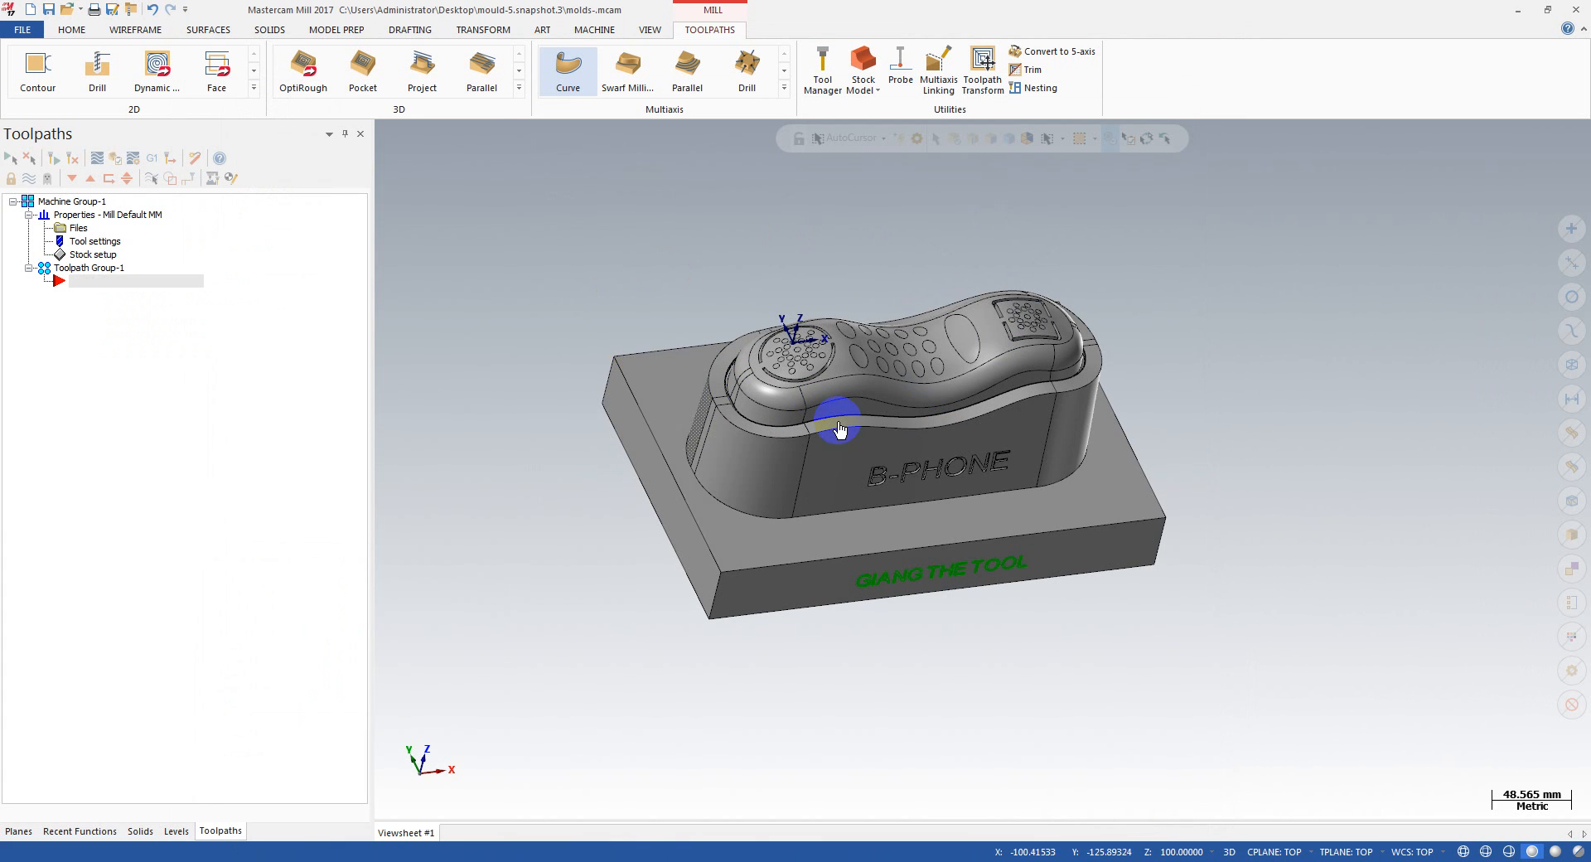
pyautogui.moveTo(962, 449); pyautogui.dragTo(870, 435, button='middle')
pyautogui.moveTo(750, 406); pyautogui.dragTo(788, 414, button='middle')
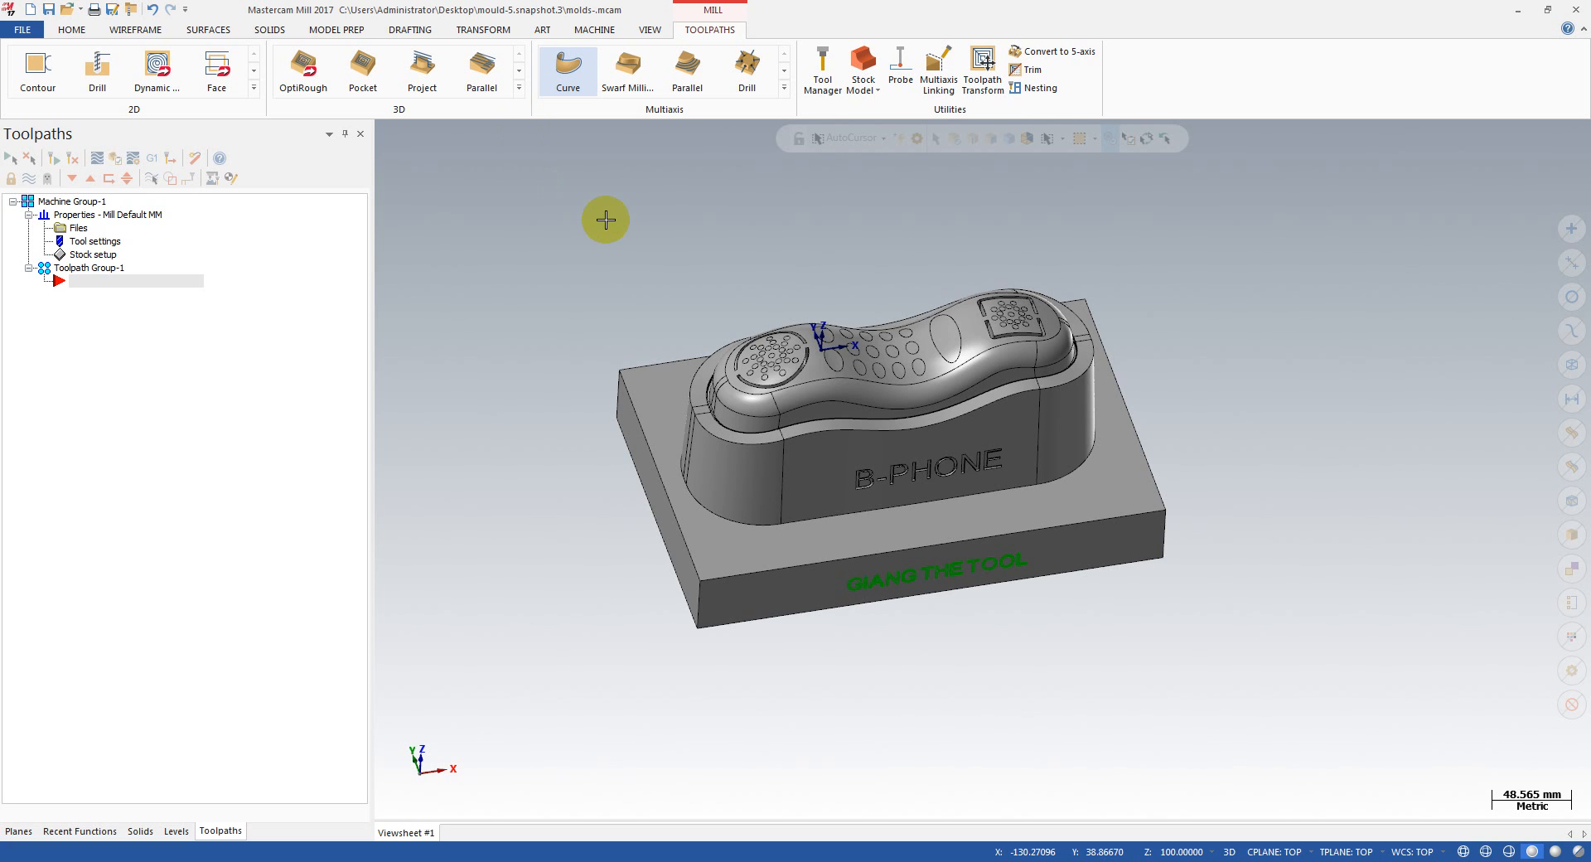
pyautogui.hotkey('alt', '1')
pyautogui.moveTo(606, 228); pyautogui.dragTo(469, 234, button='middle')
pyautogui.click(518, 87)
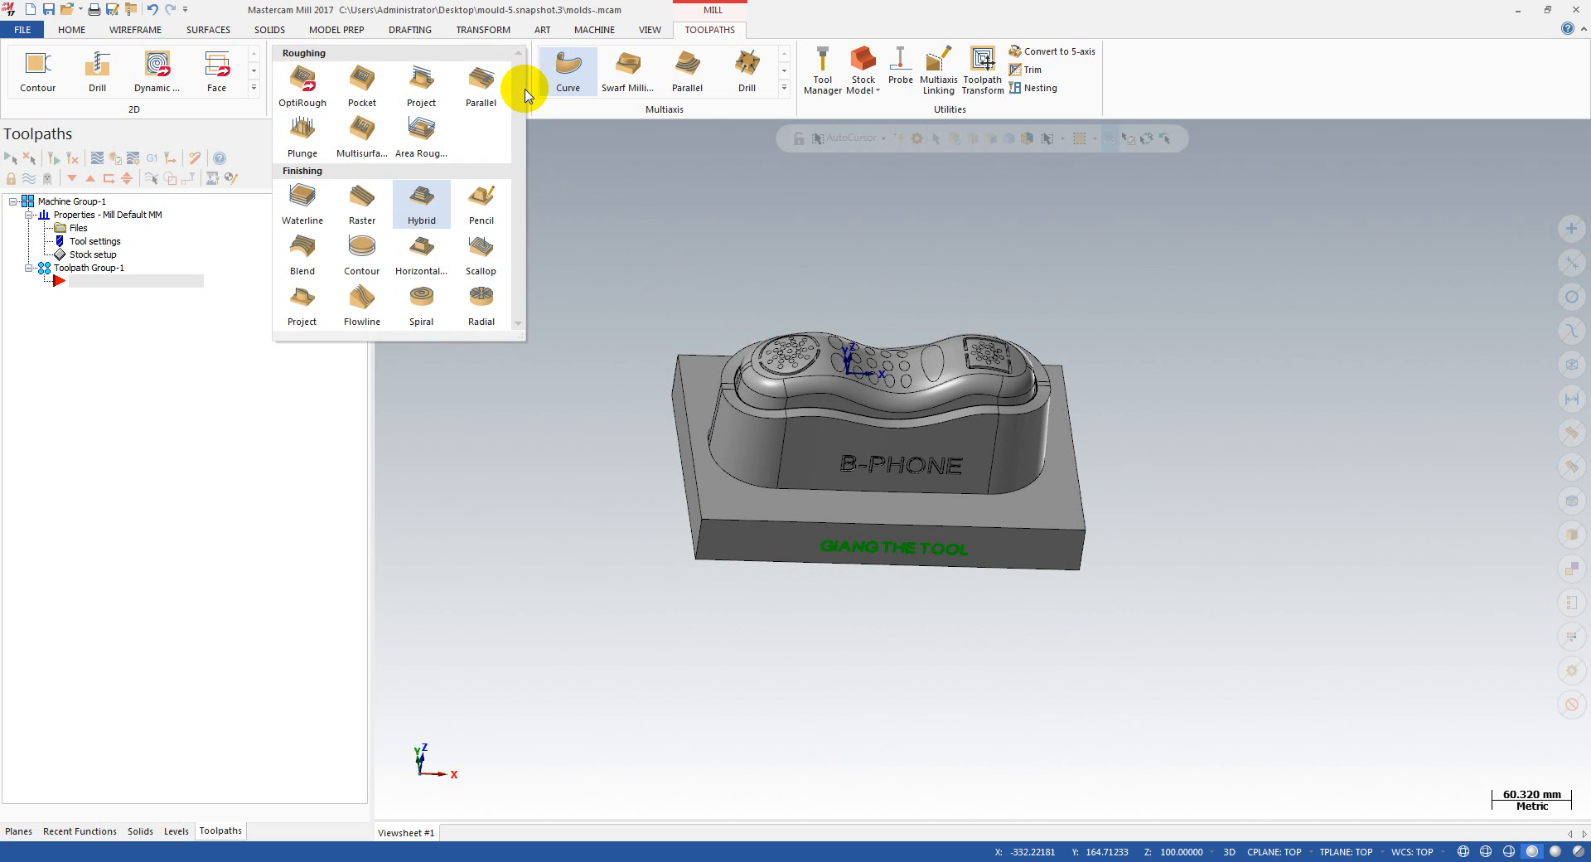
pyautogui.click(926, 383)
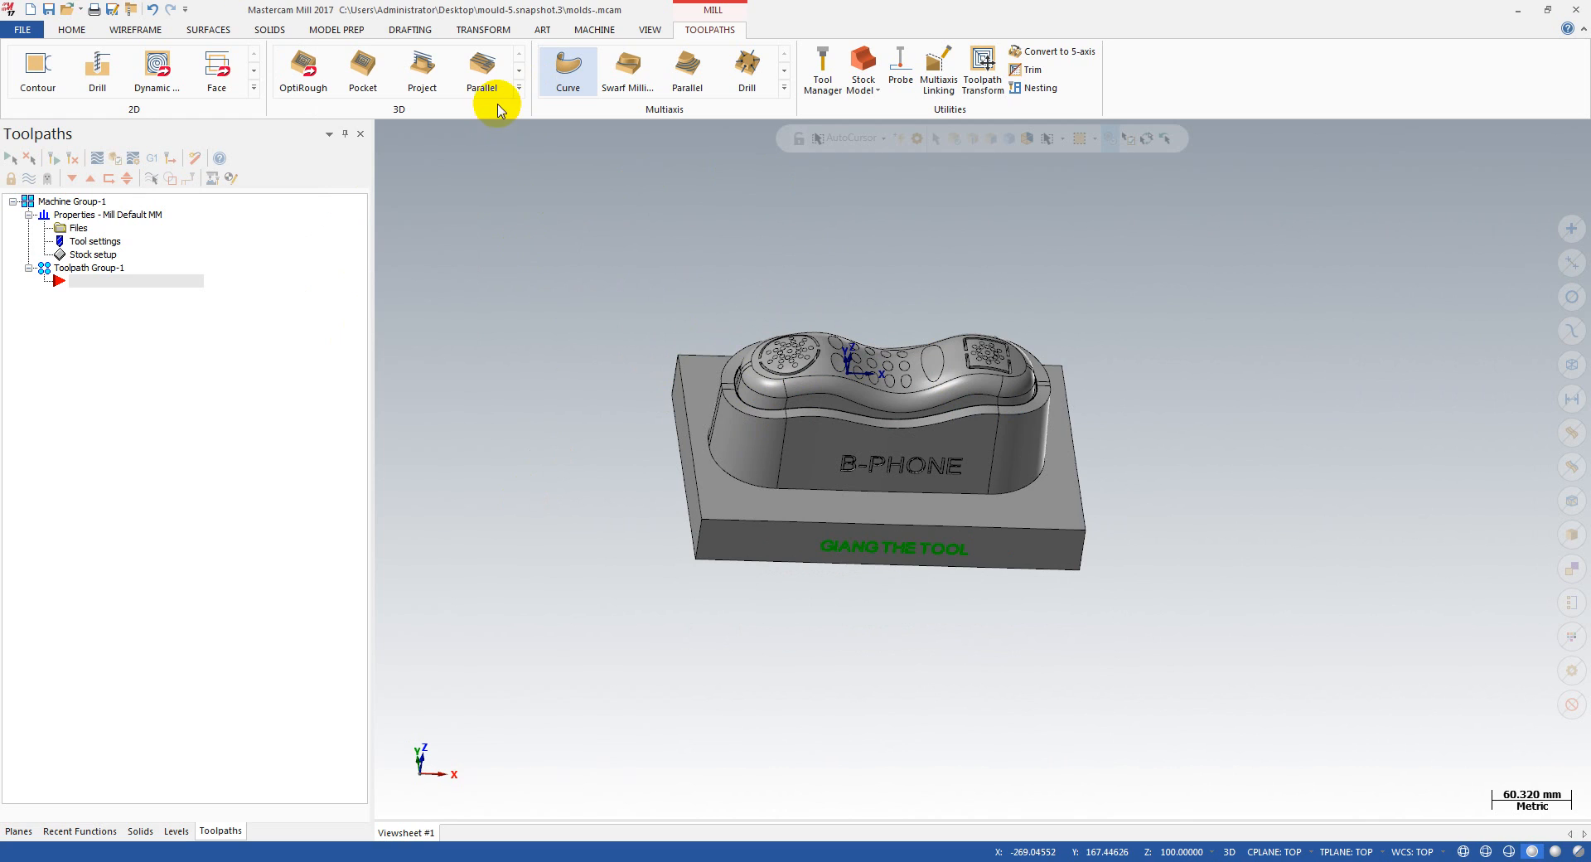
# Step: Try a 3D Hybrid finishing toolpath under the NC name molds- without drive surfaces, and discard it
pyautogui.click(519, 87)
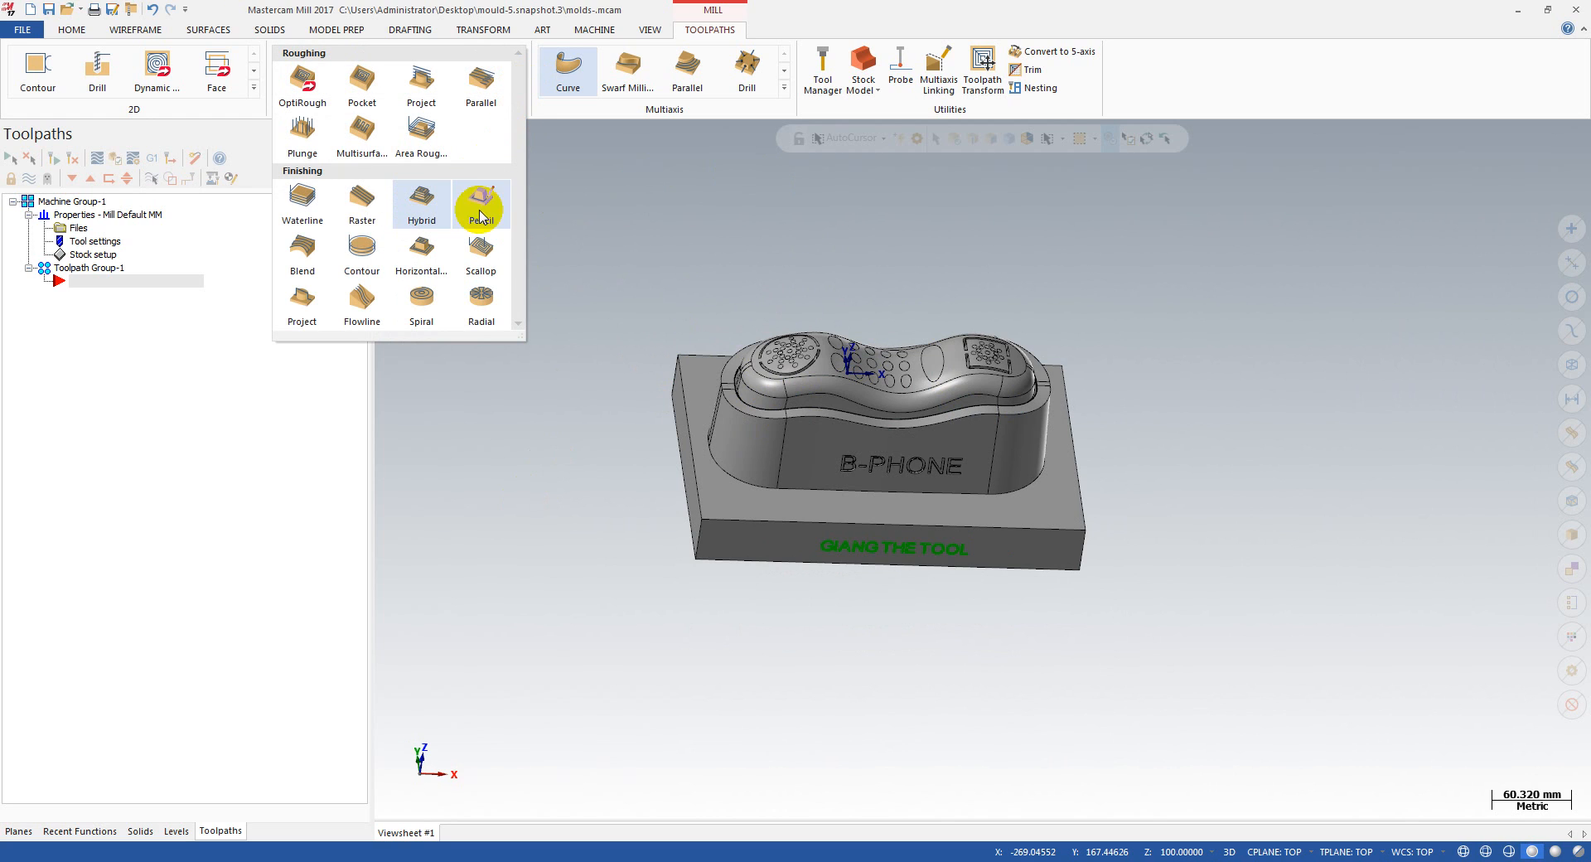
pyautogui.click(421, 217)
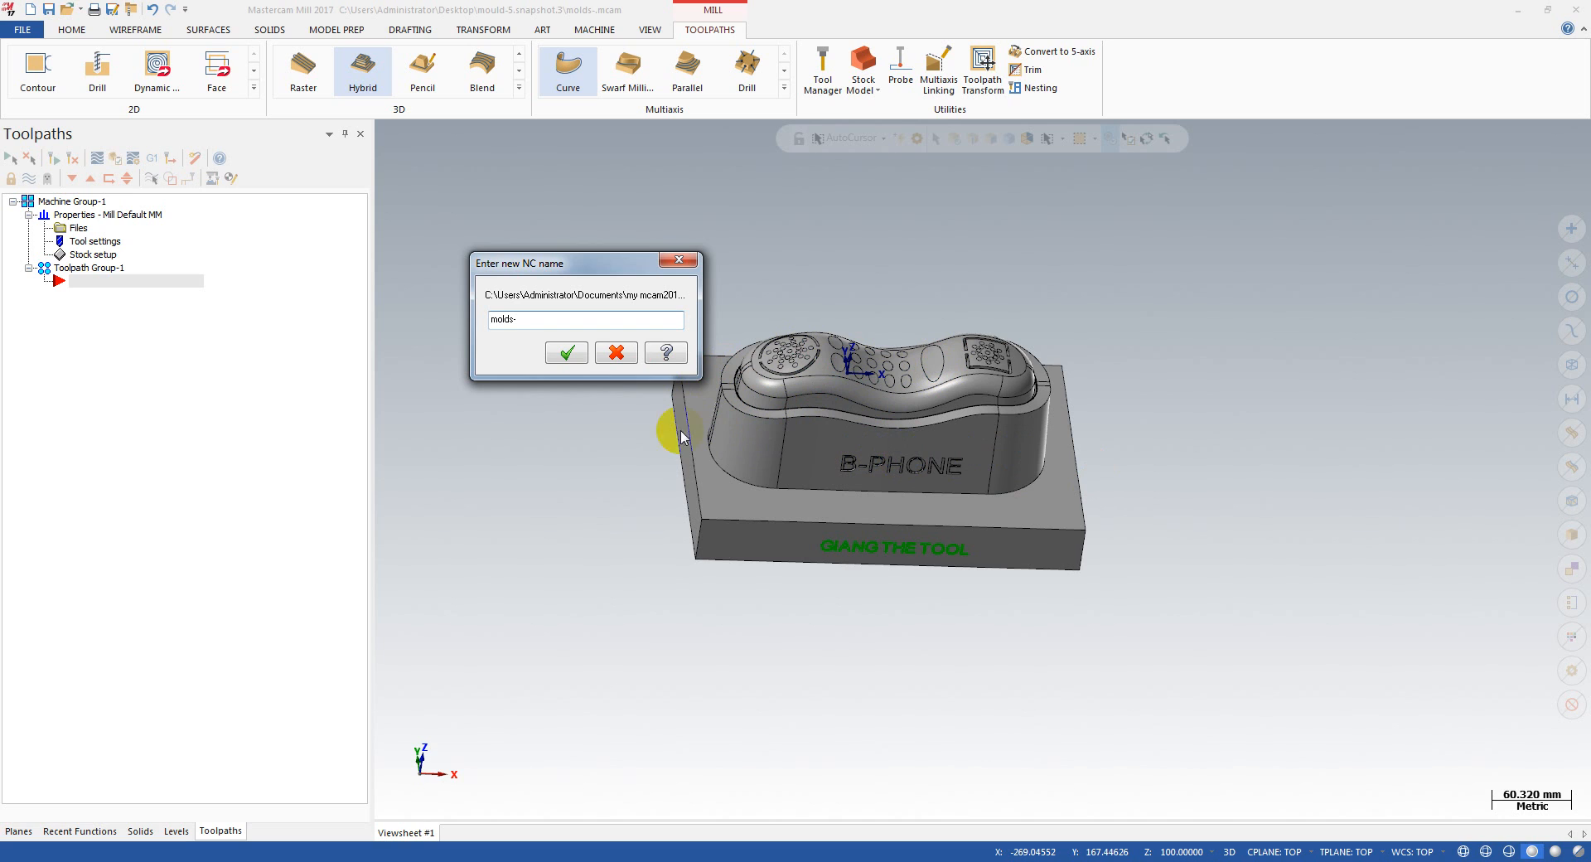
pyautogui.click(567, 354)
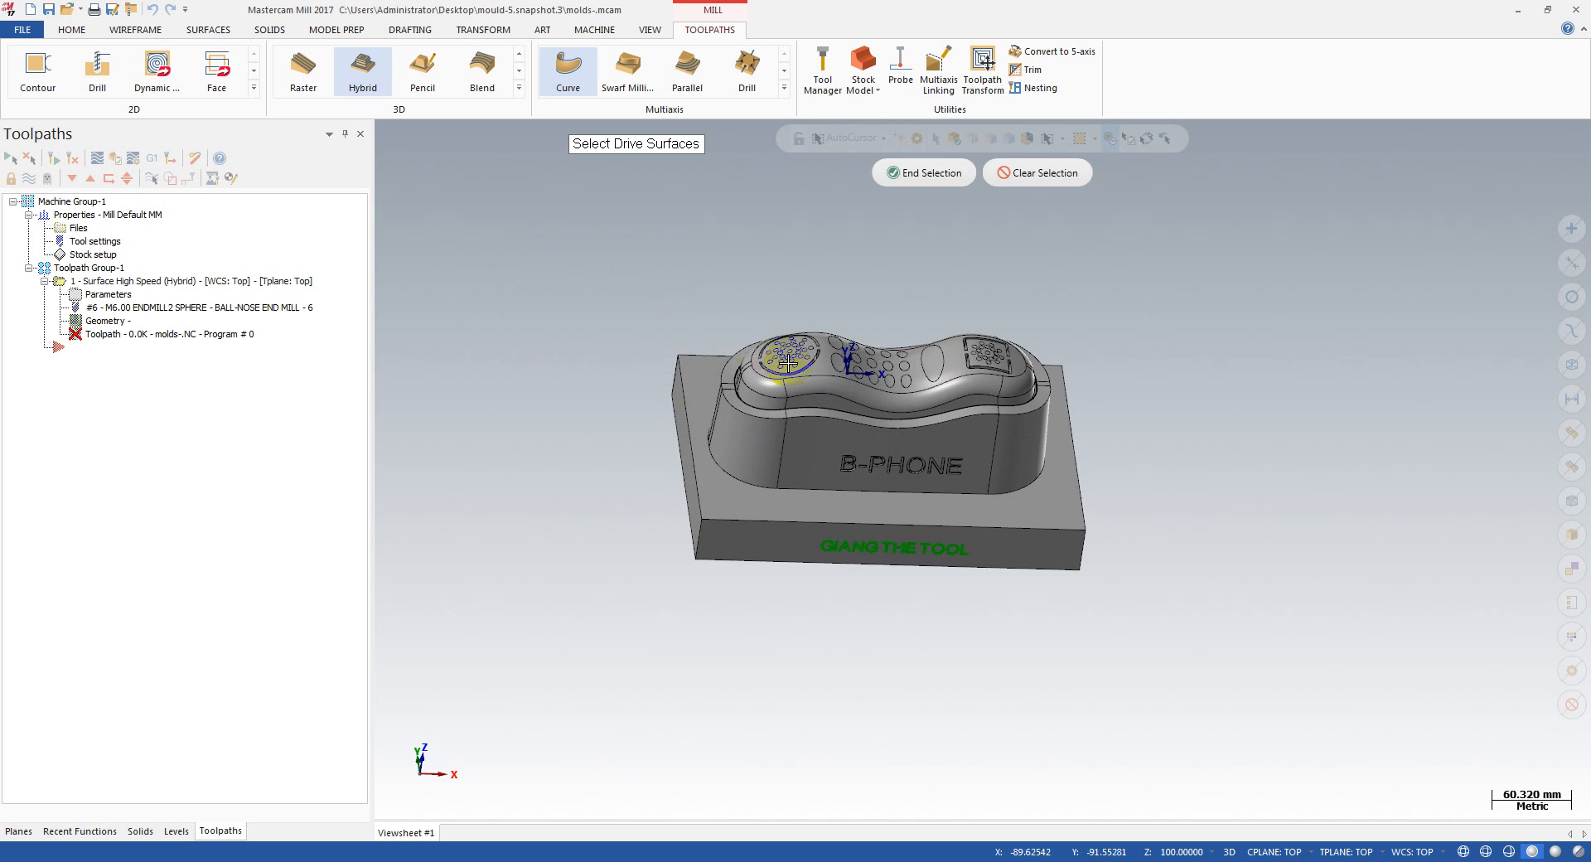
pyautogui.scroll(3, 798, 359)
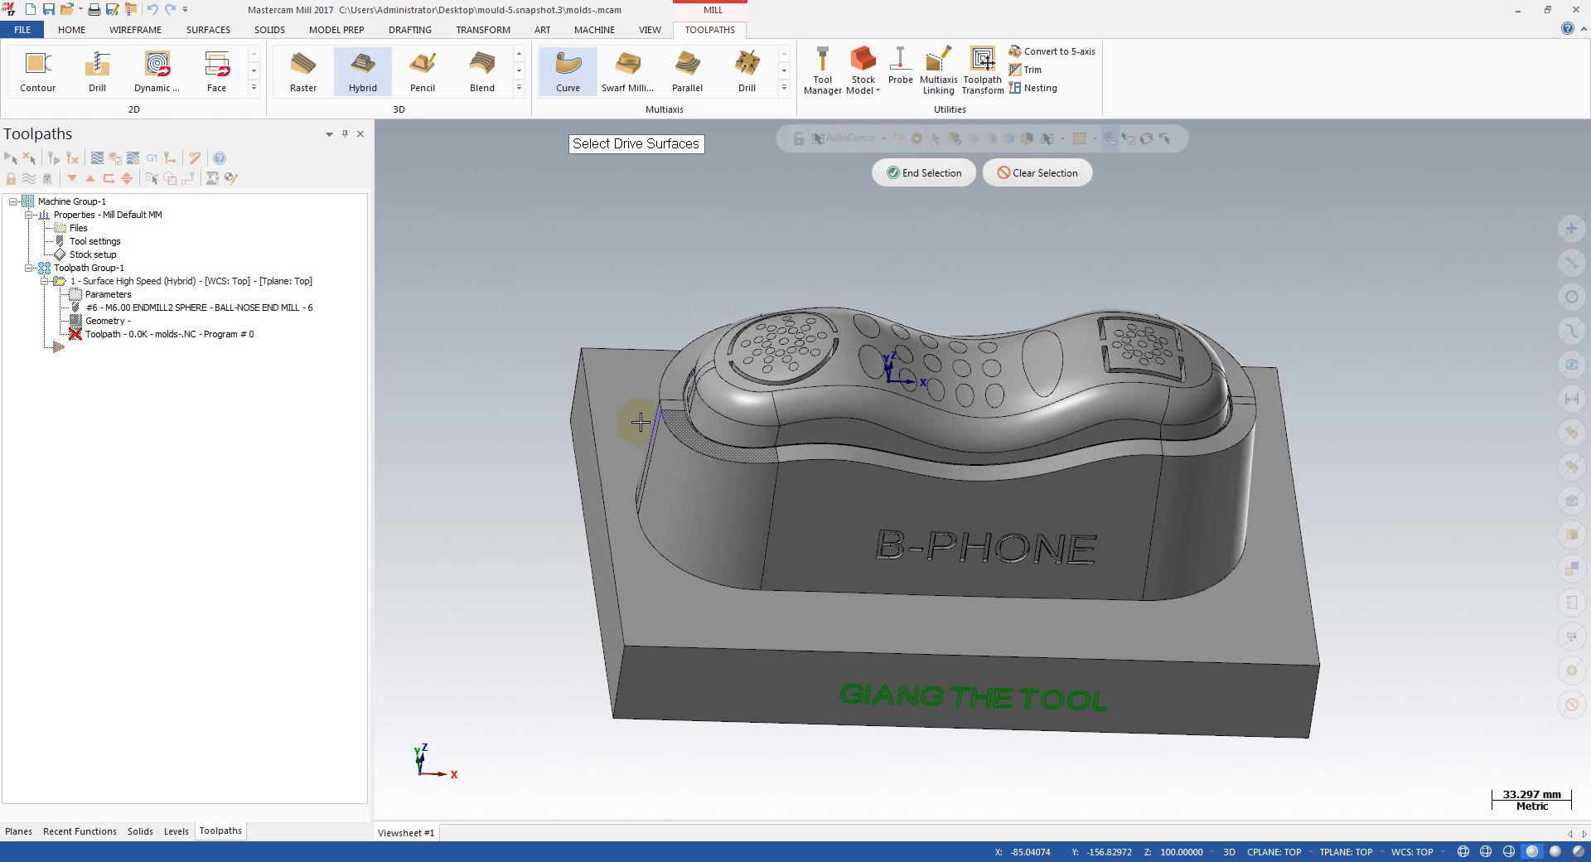
pyautogui.click(928, 173)
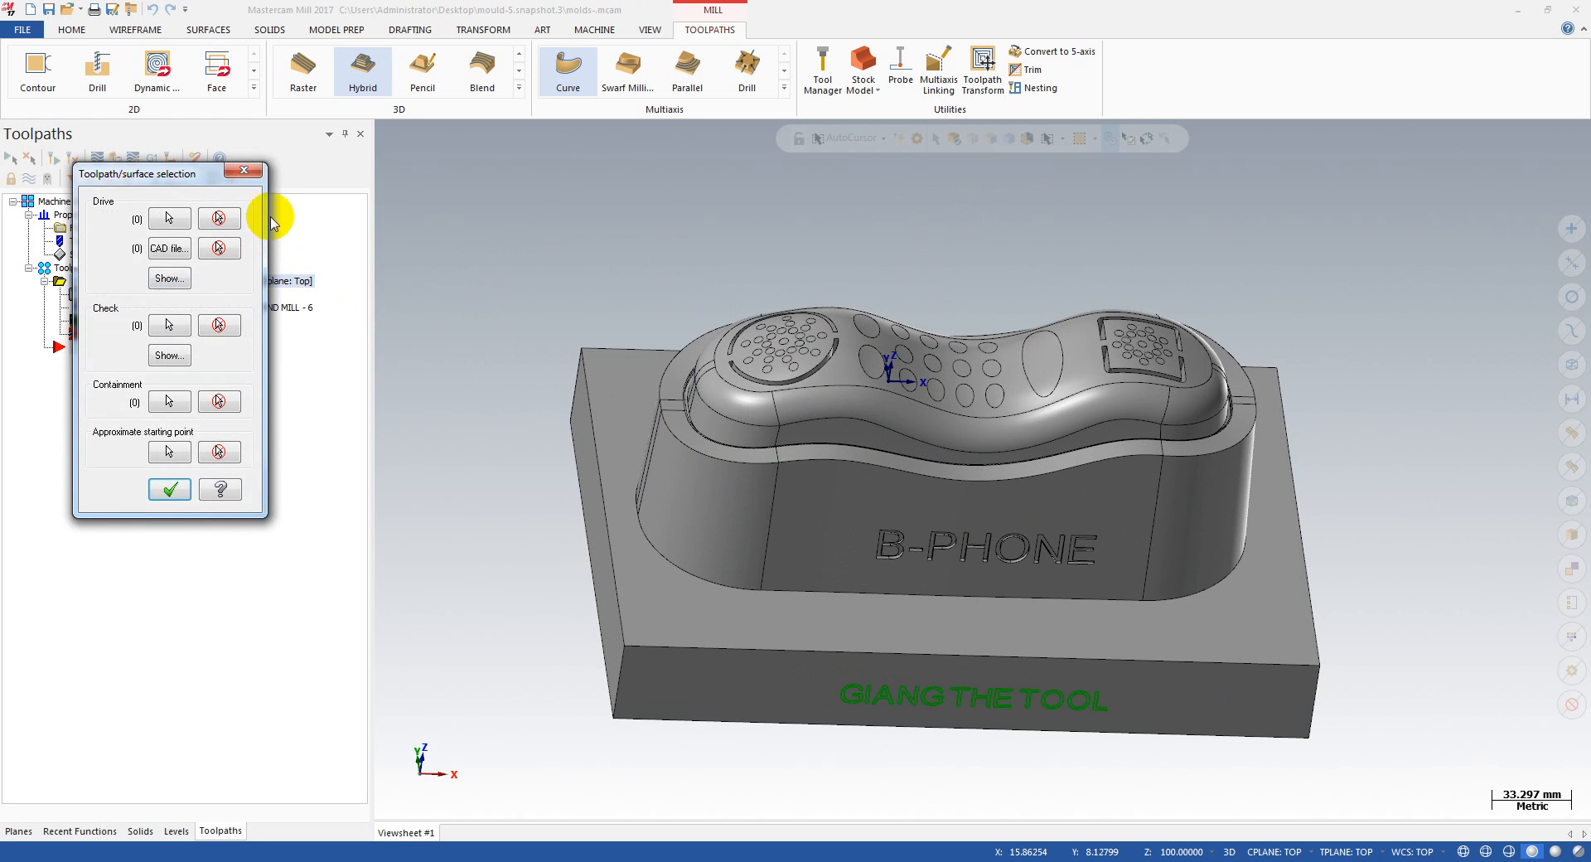
pyautogui.click(249, 162)
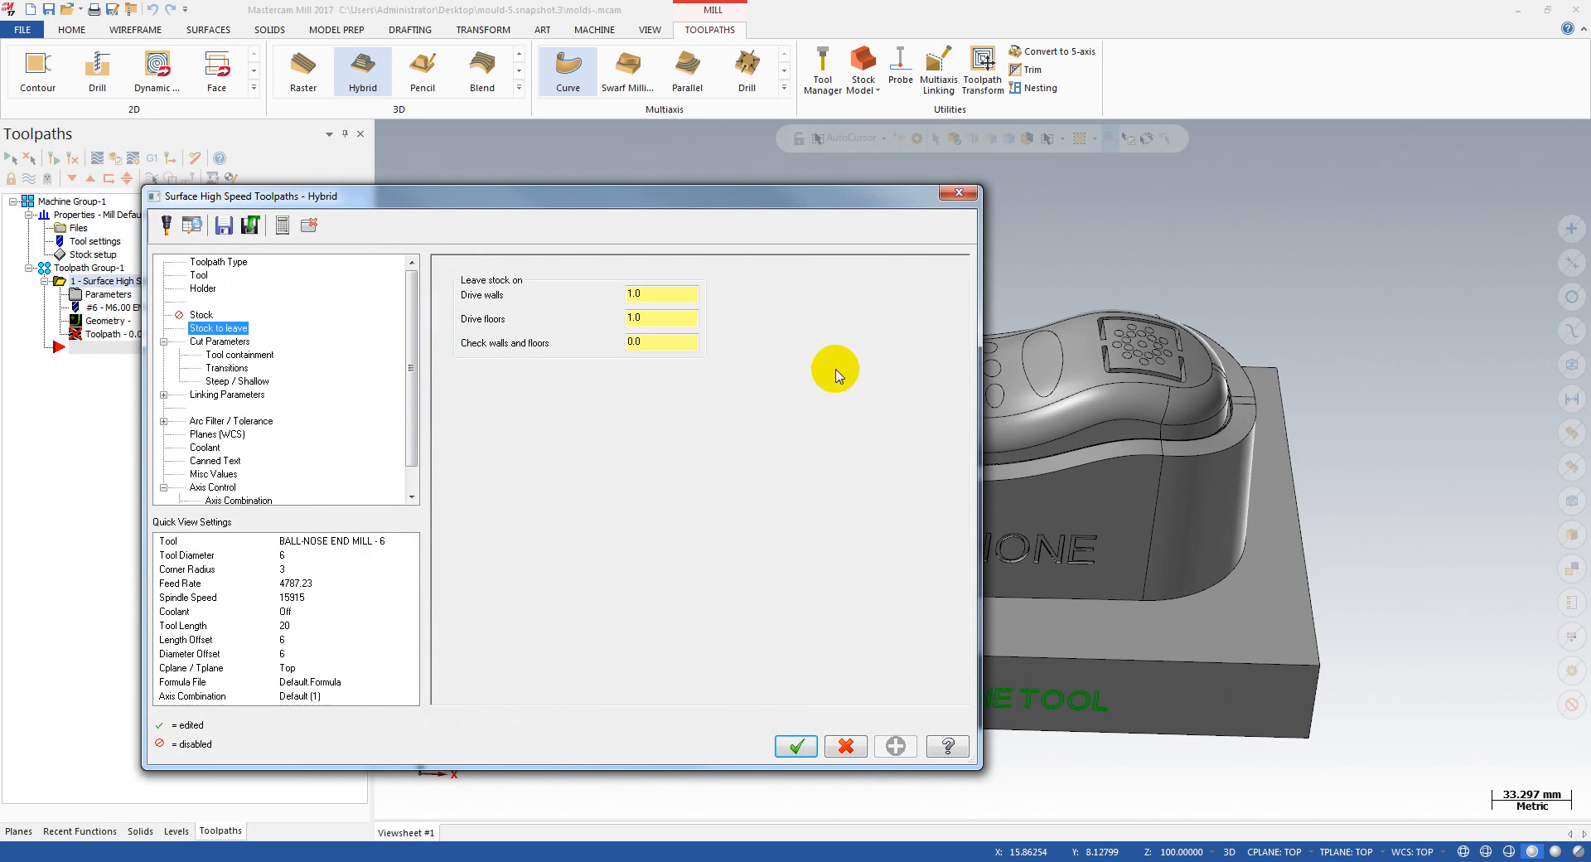
pyautogui.click(959, 192)
# Step: Use Fill Holes on the phone's top face to cover the lower arc-shaped groove around the round speaker grille
pyautogui.click(872, 475)
pyautogui.scroll(8, 832, 354)
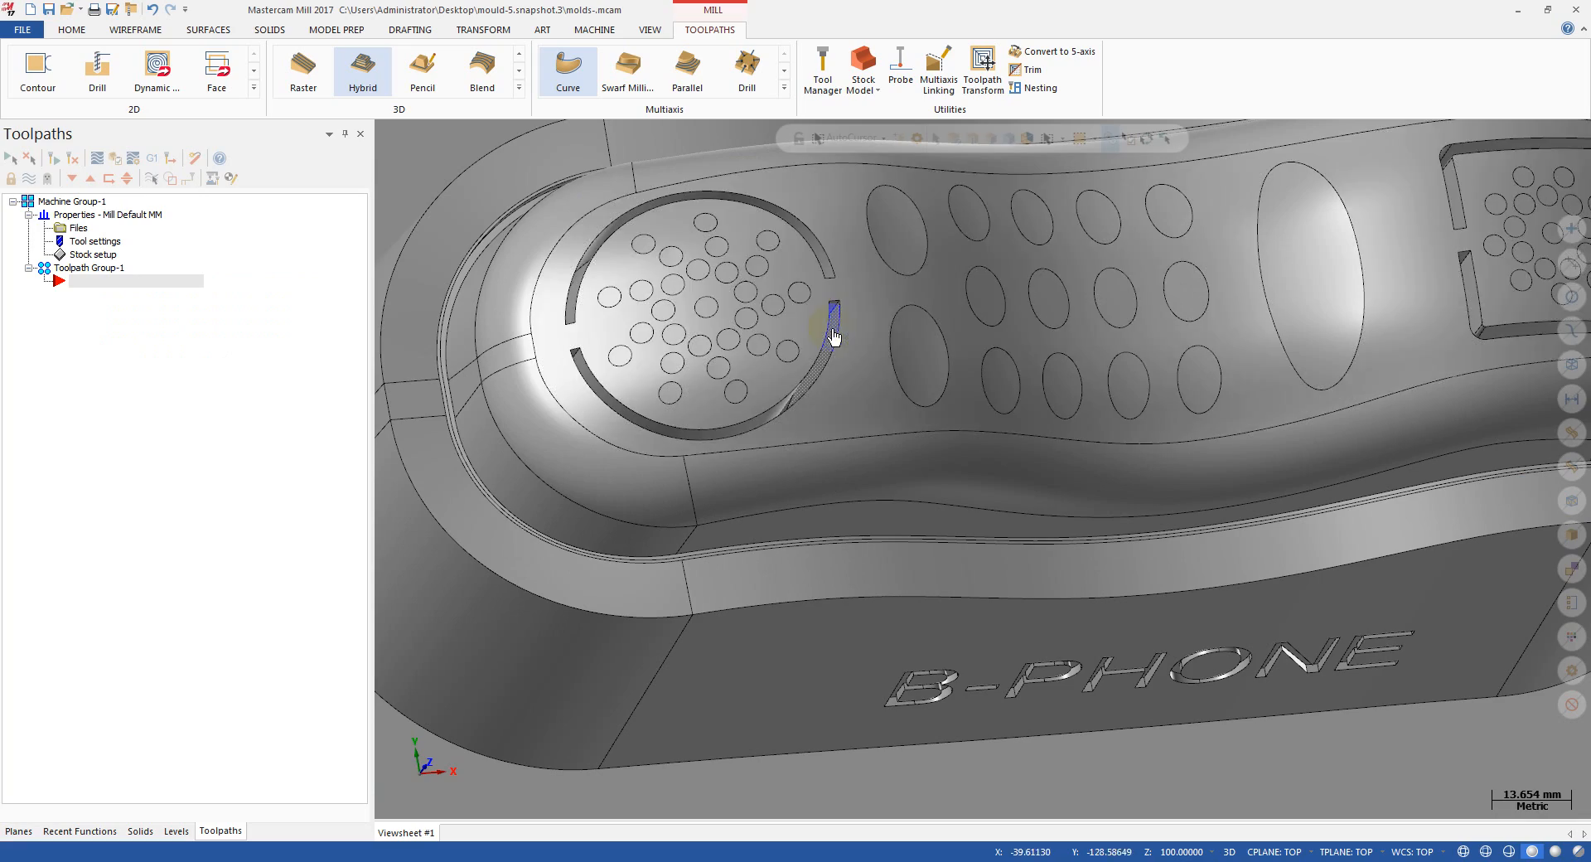
pyautogui.scroll(-7, 827, 343)
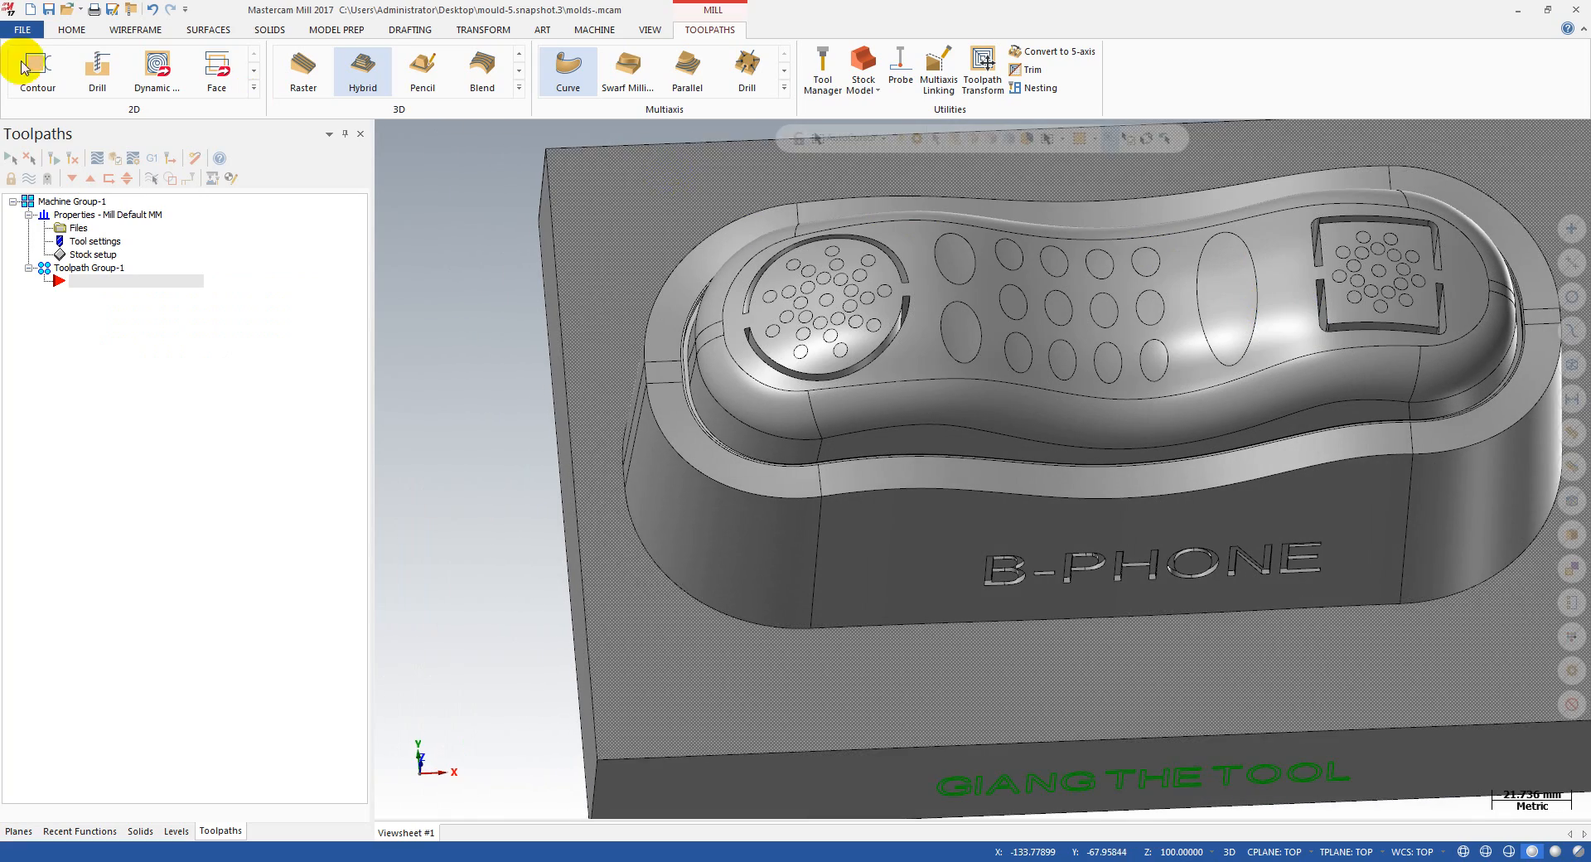
pyautogui.click(207, 30)
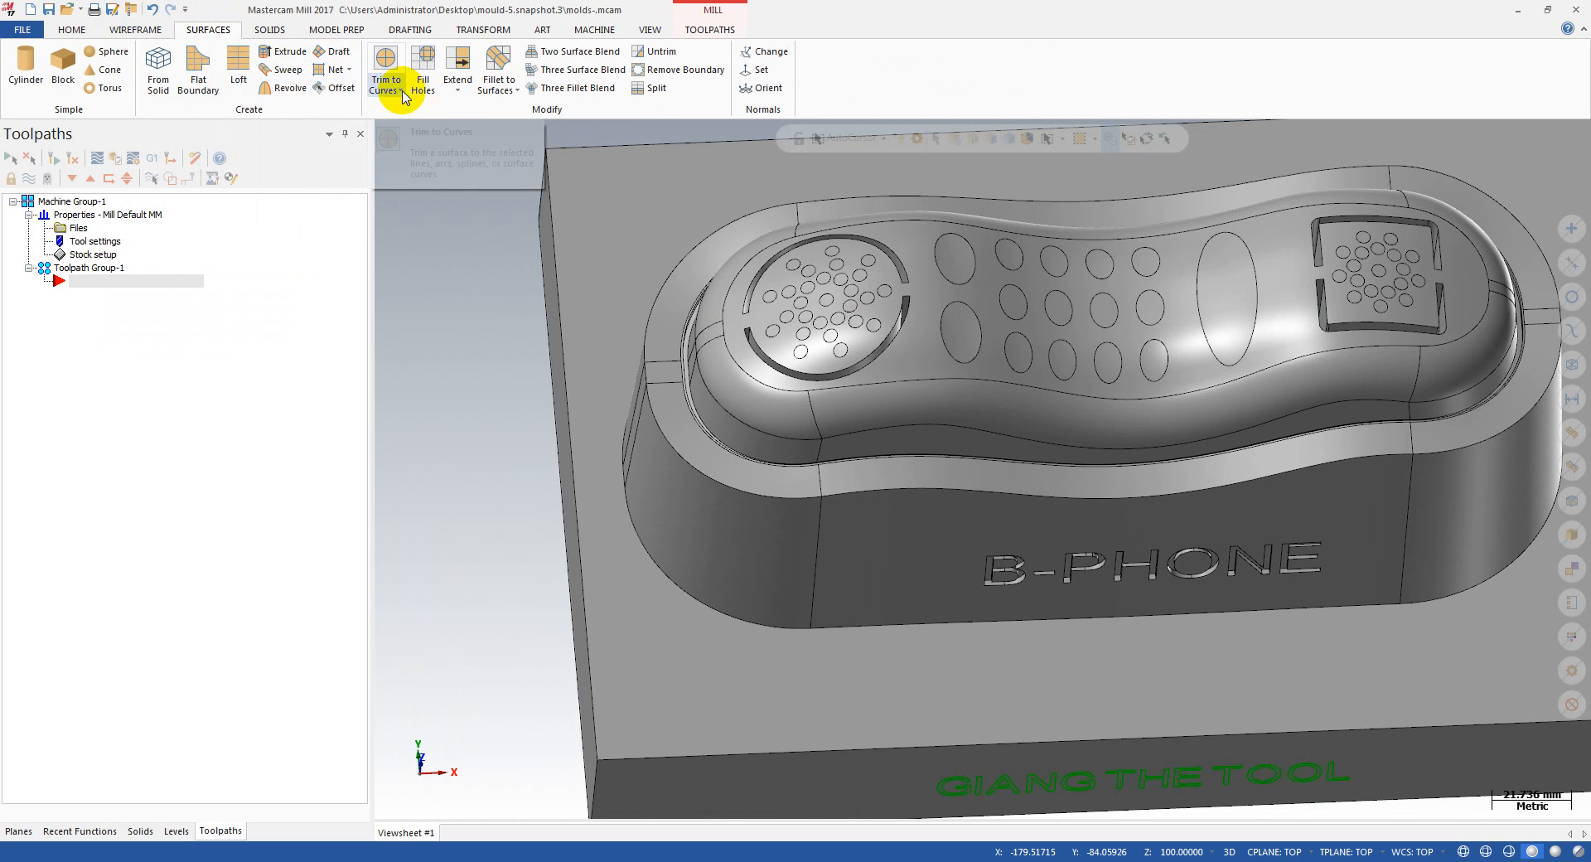
pyautogui.click(422, 70)
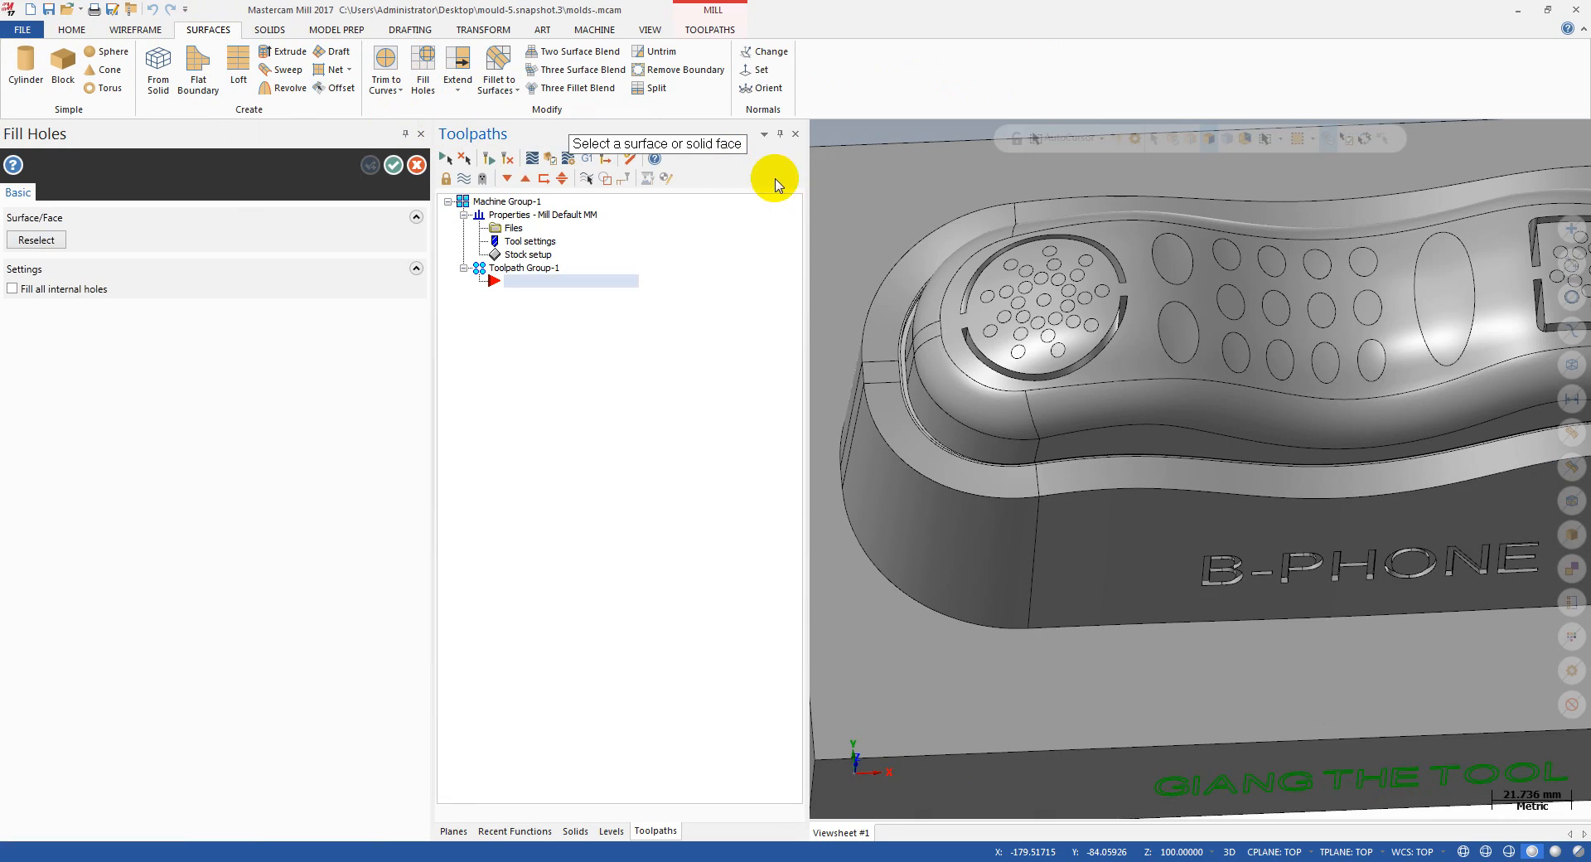
pyautogui.scroll(3, 1110, 245)
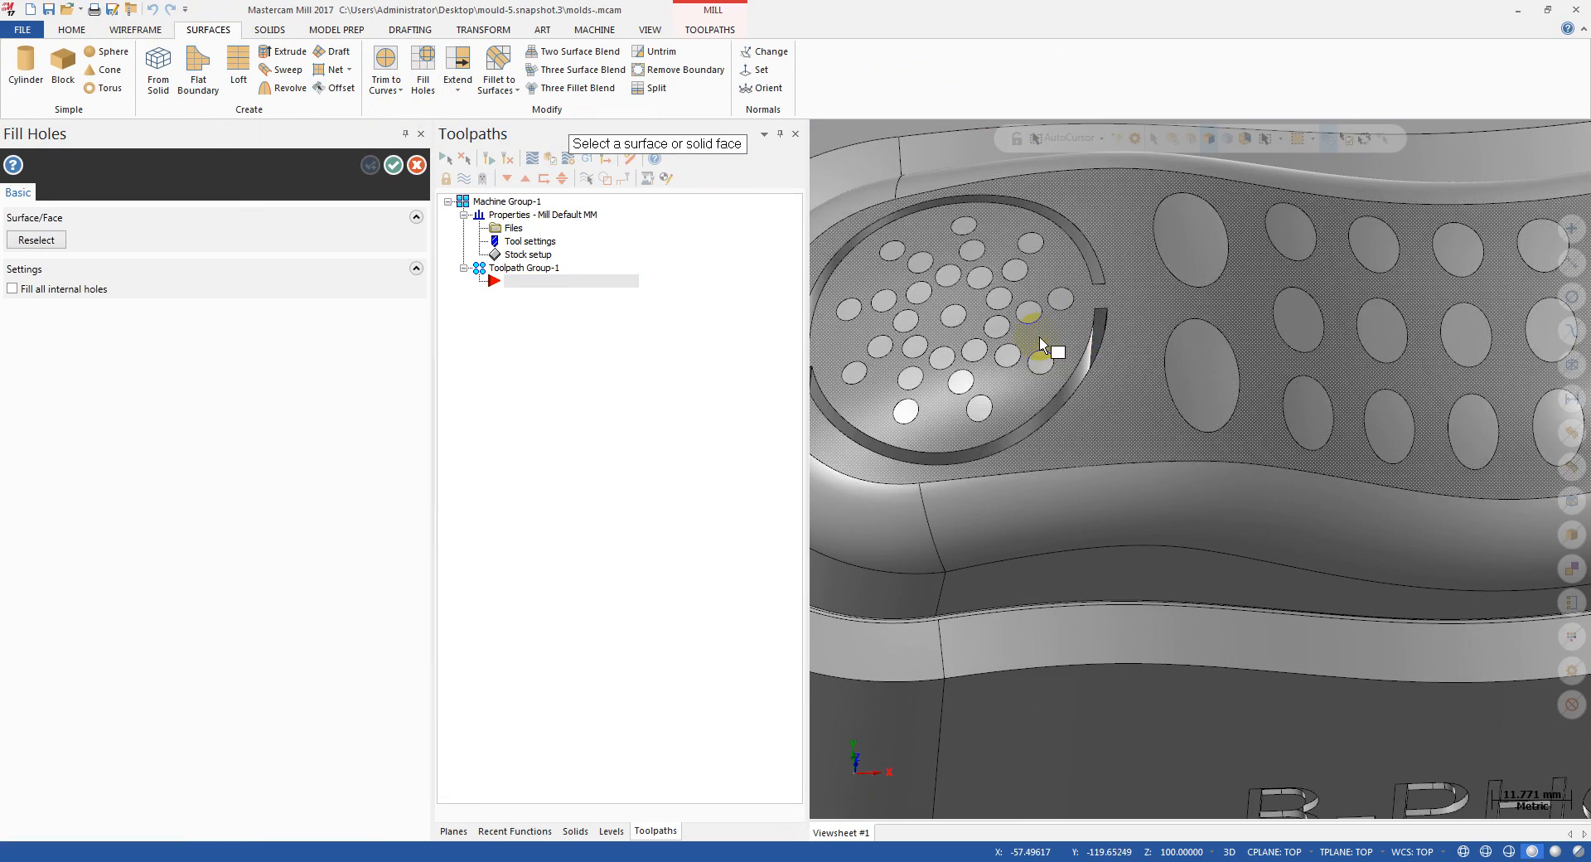
pyautogui.scroll(-3, 1024, 342)
pyautogui.scroll(-1, 1206, 365)
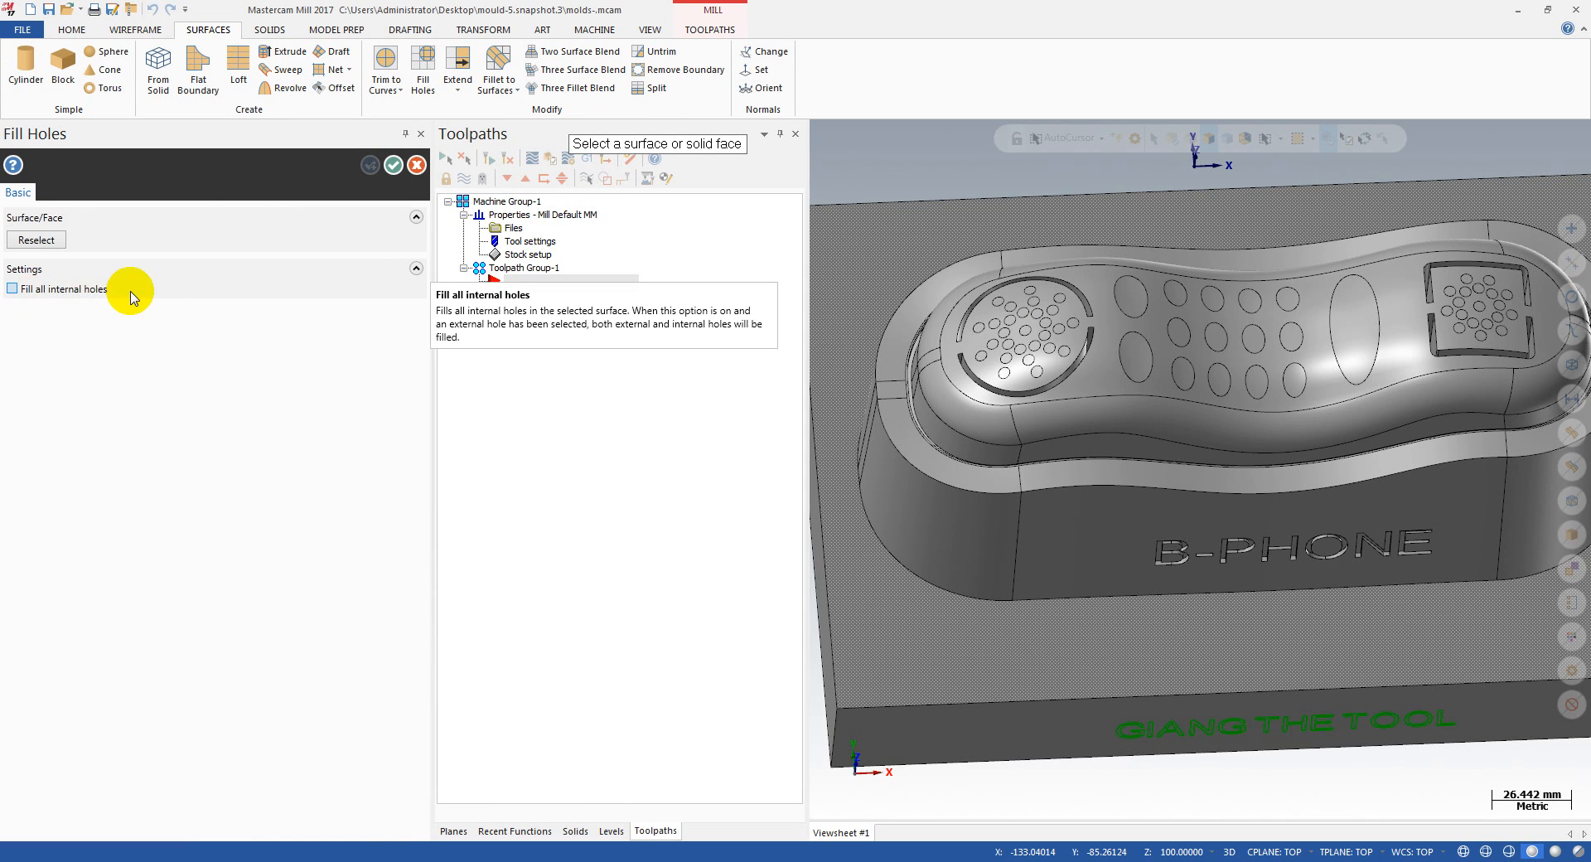
pyautogui.scroll(1, 1166, 294)
pyautogui.scroll(2, 1165, 294)
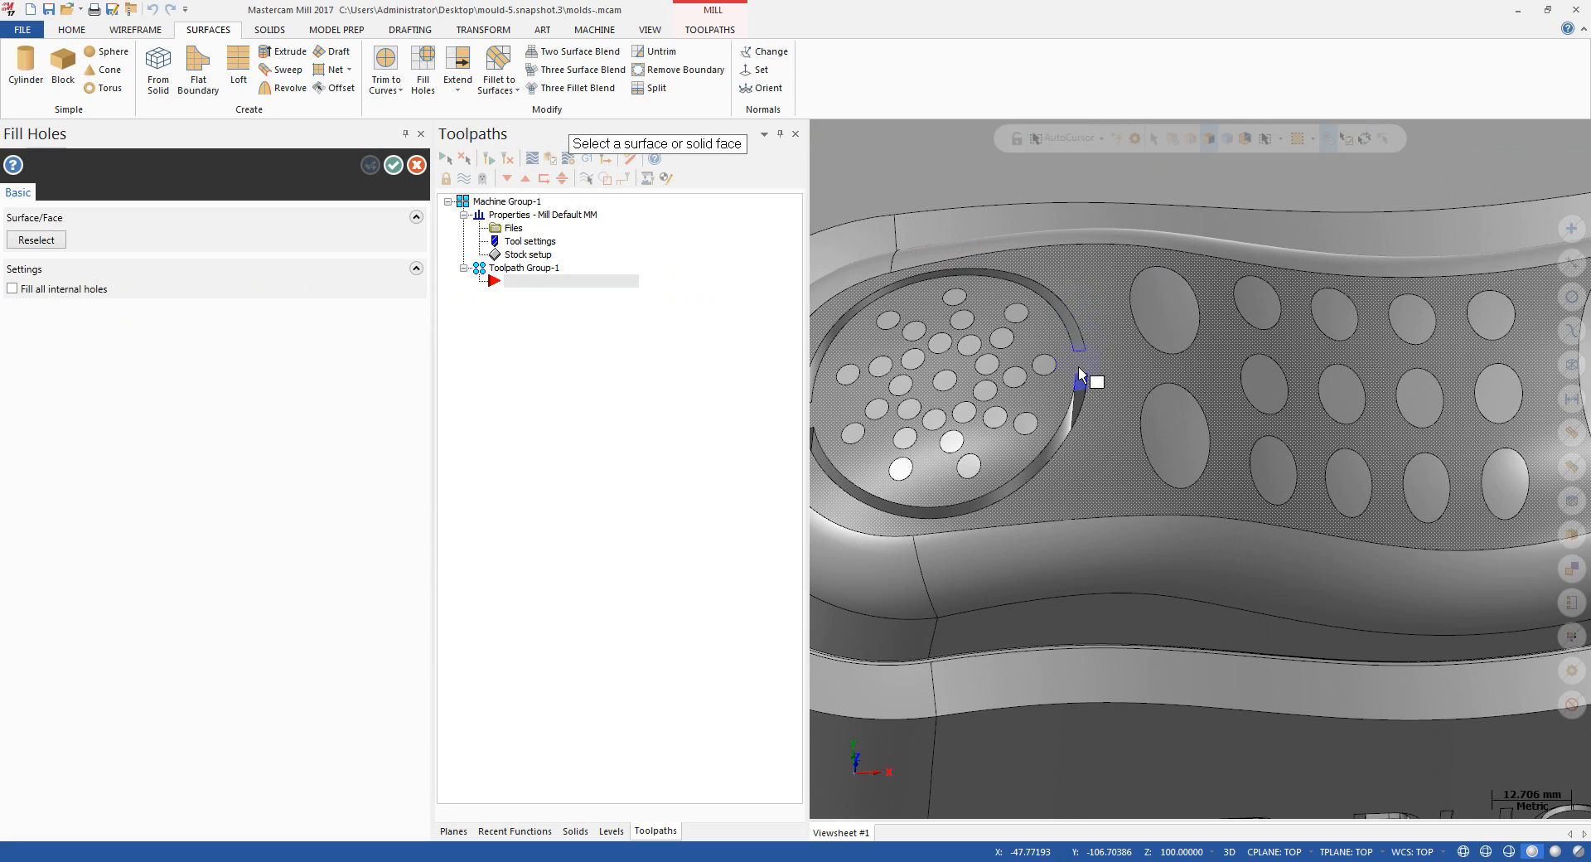
pyautogui.scroll(1, 1079, 377)
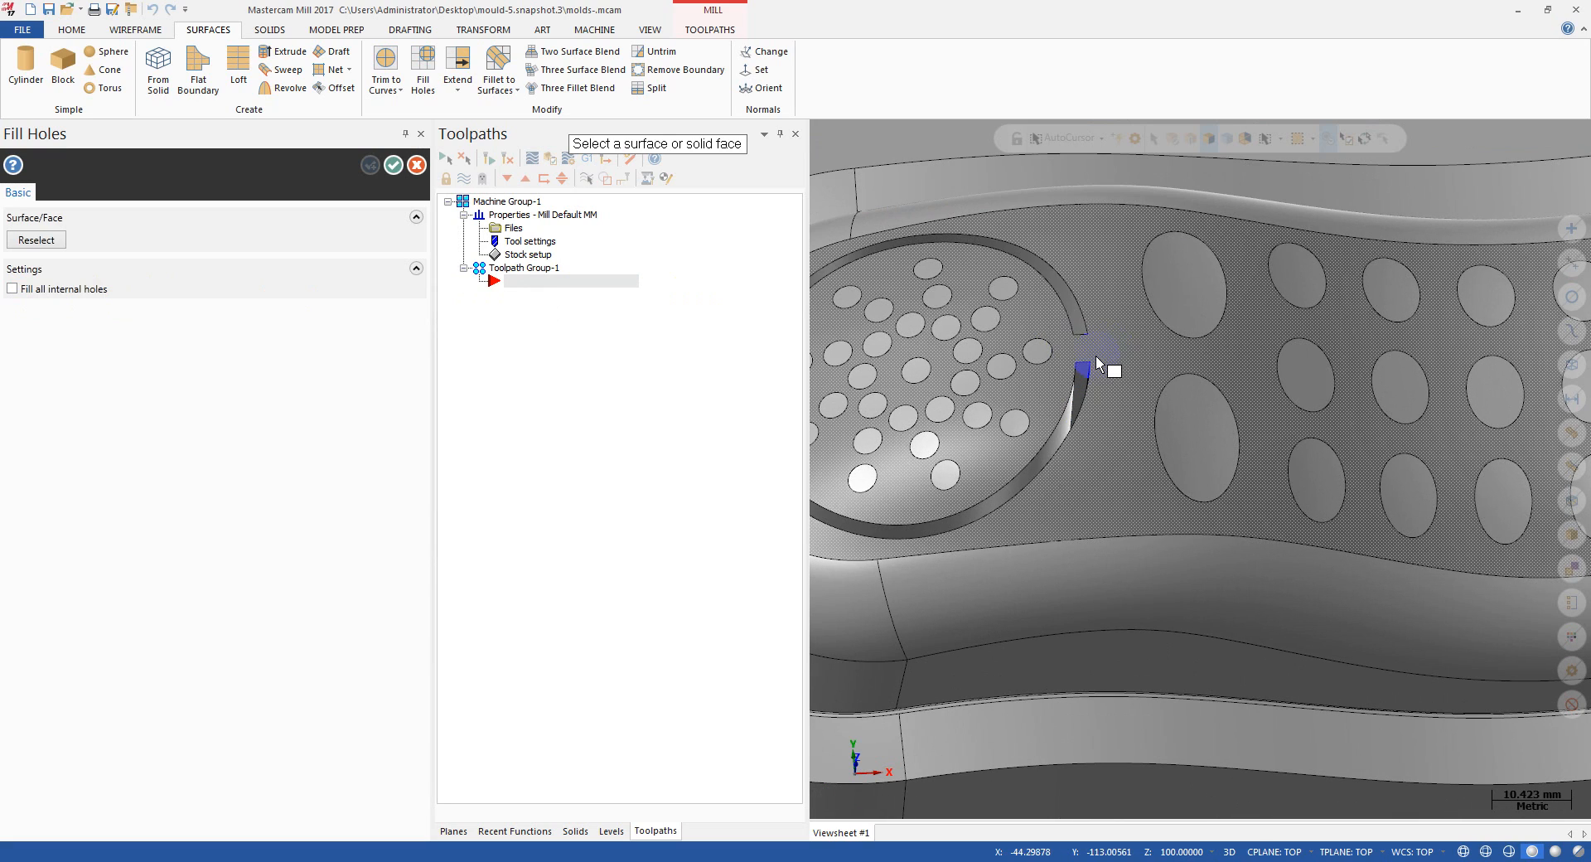
pyautogui.scroll(-2, 1085, 315)
pyautogui.scroll(-1, 1144, 286)
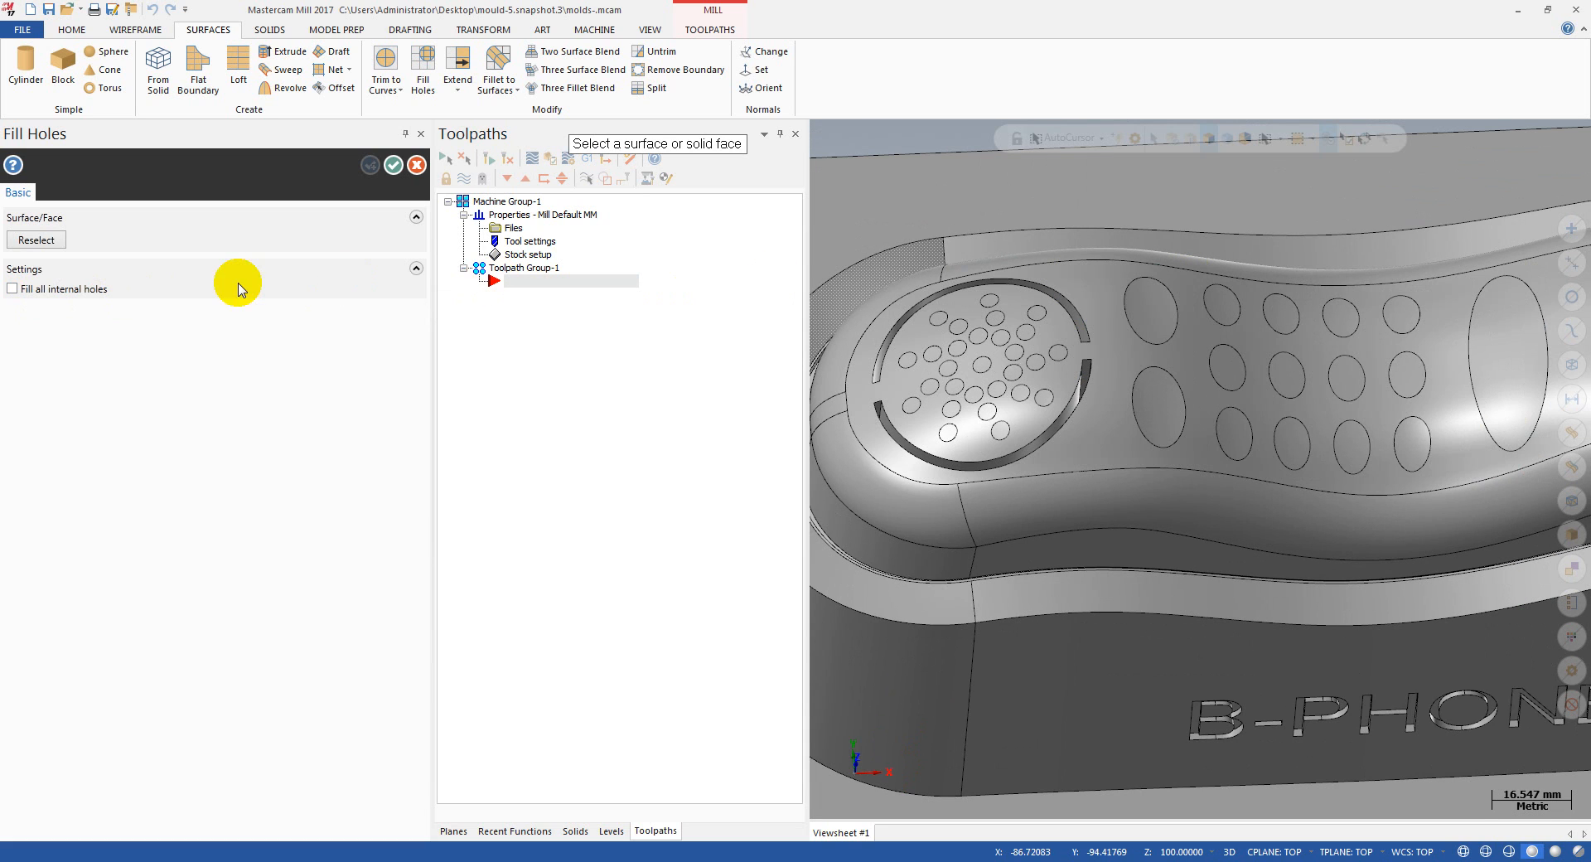
pyautogui.scroll(3, 960, 256)
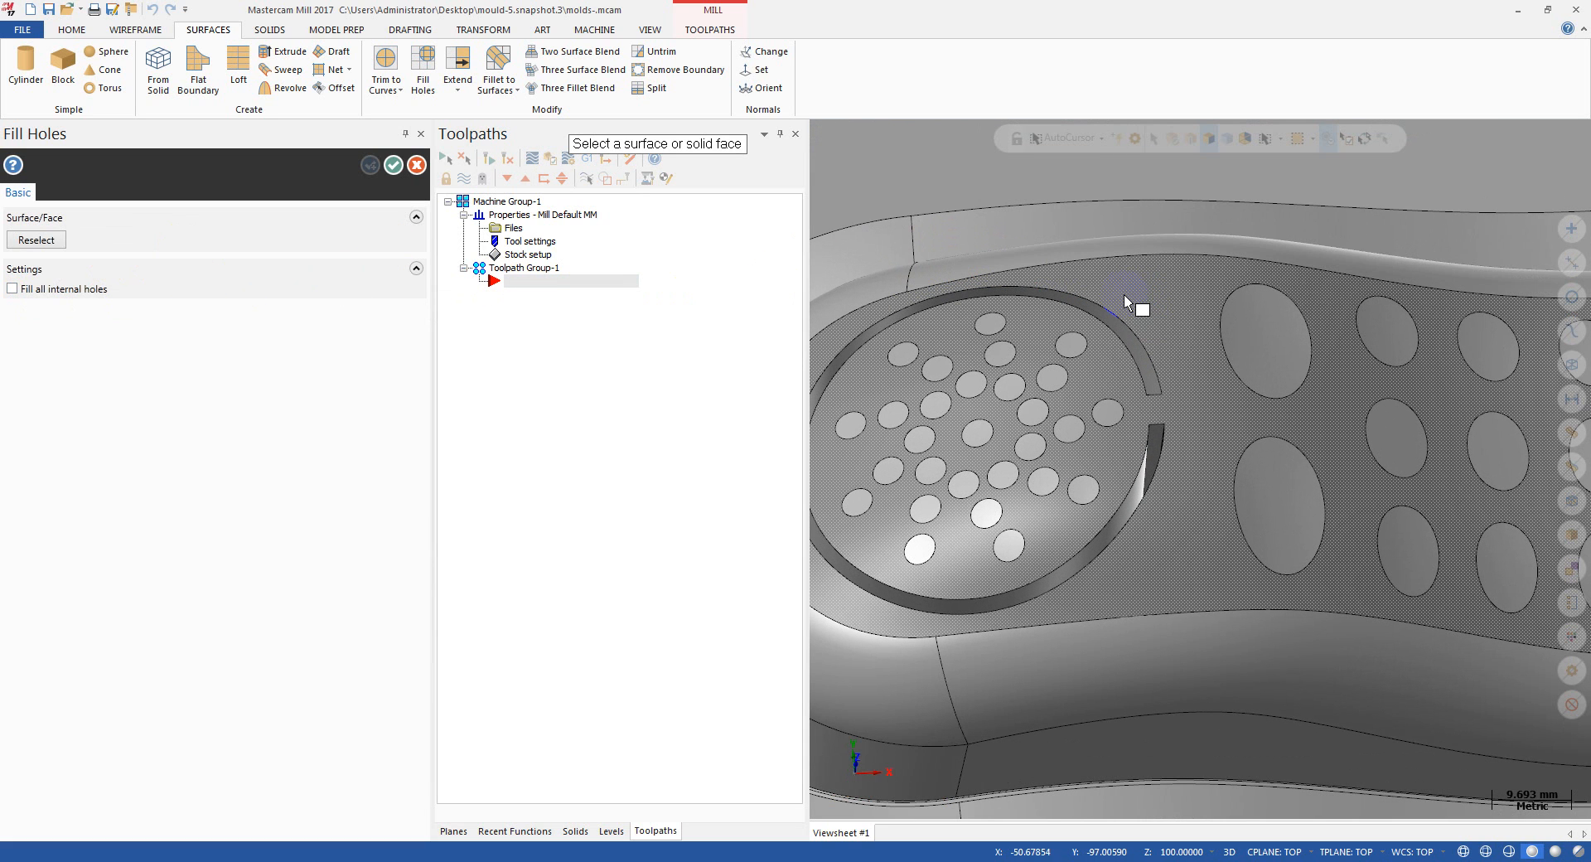
pyautogui.click(1191, 311)
pyautogui.scroll(-1, 1168, 317)
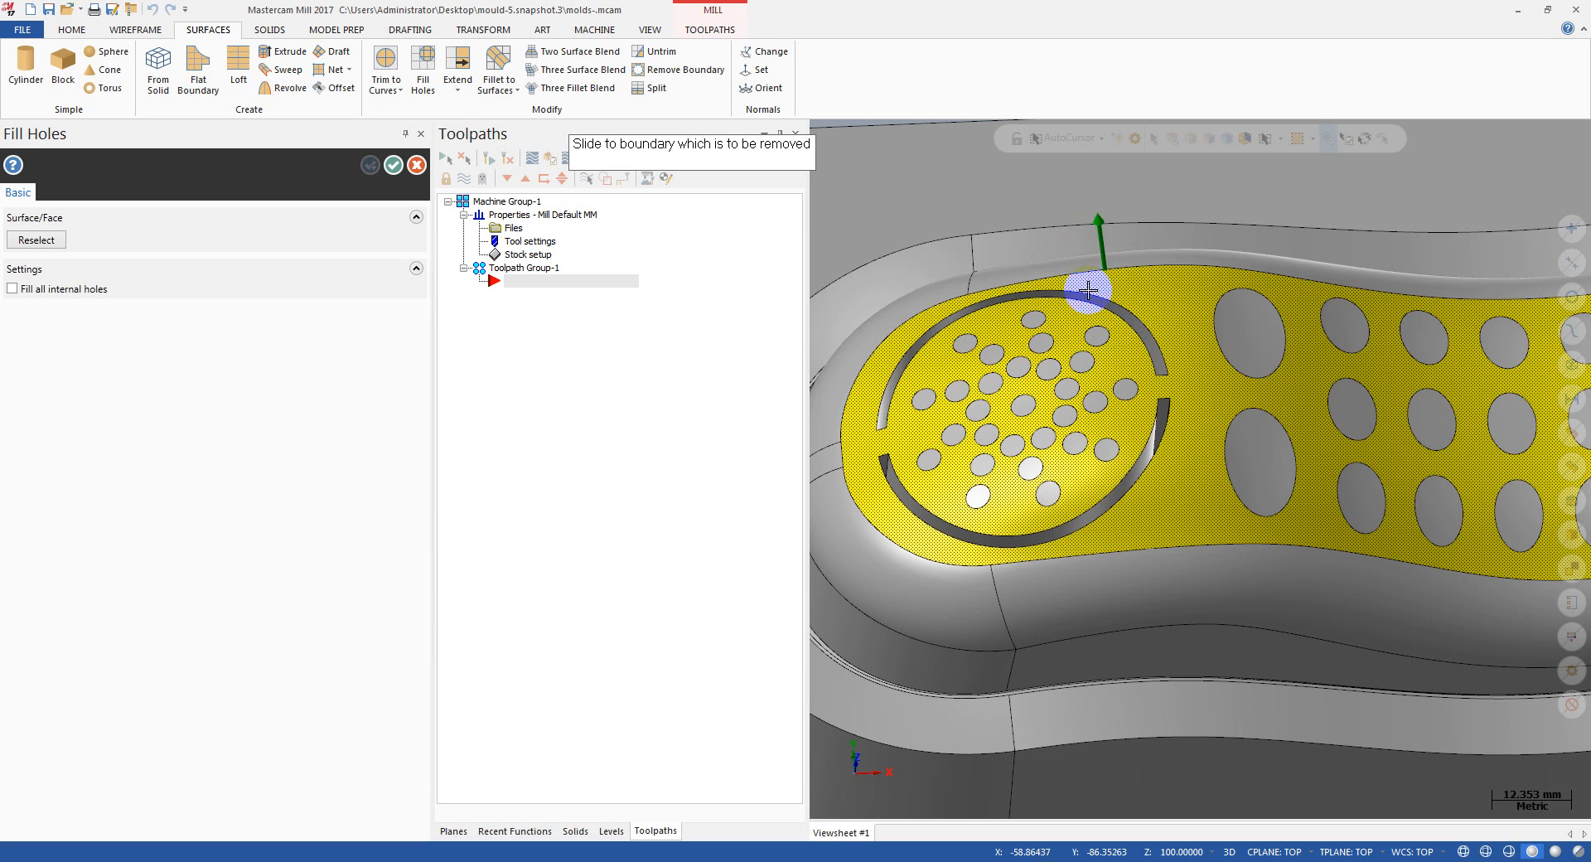
pyautogui.scroll(-1, 1123, 352)
pyautogui.click(1098, 401)
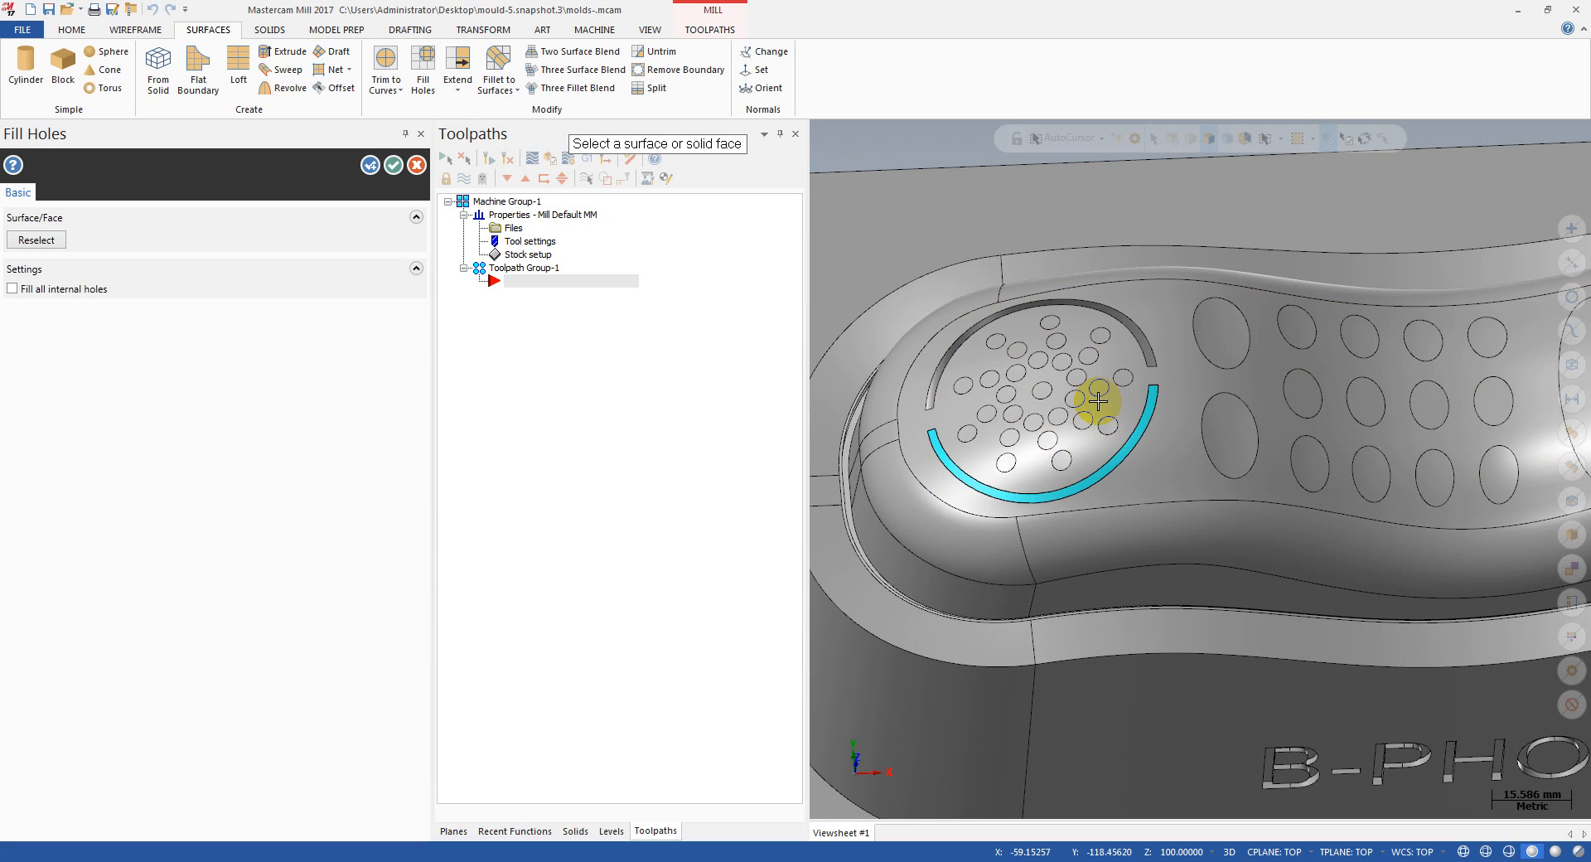
# Step: Fill the upper arc-shaped groove around the round speaker grille on the phone's top face
pyautogui.scroll(1, 1158, 355)
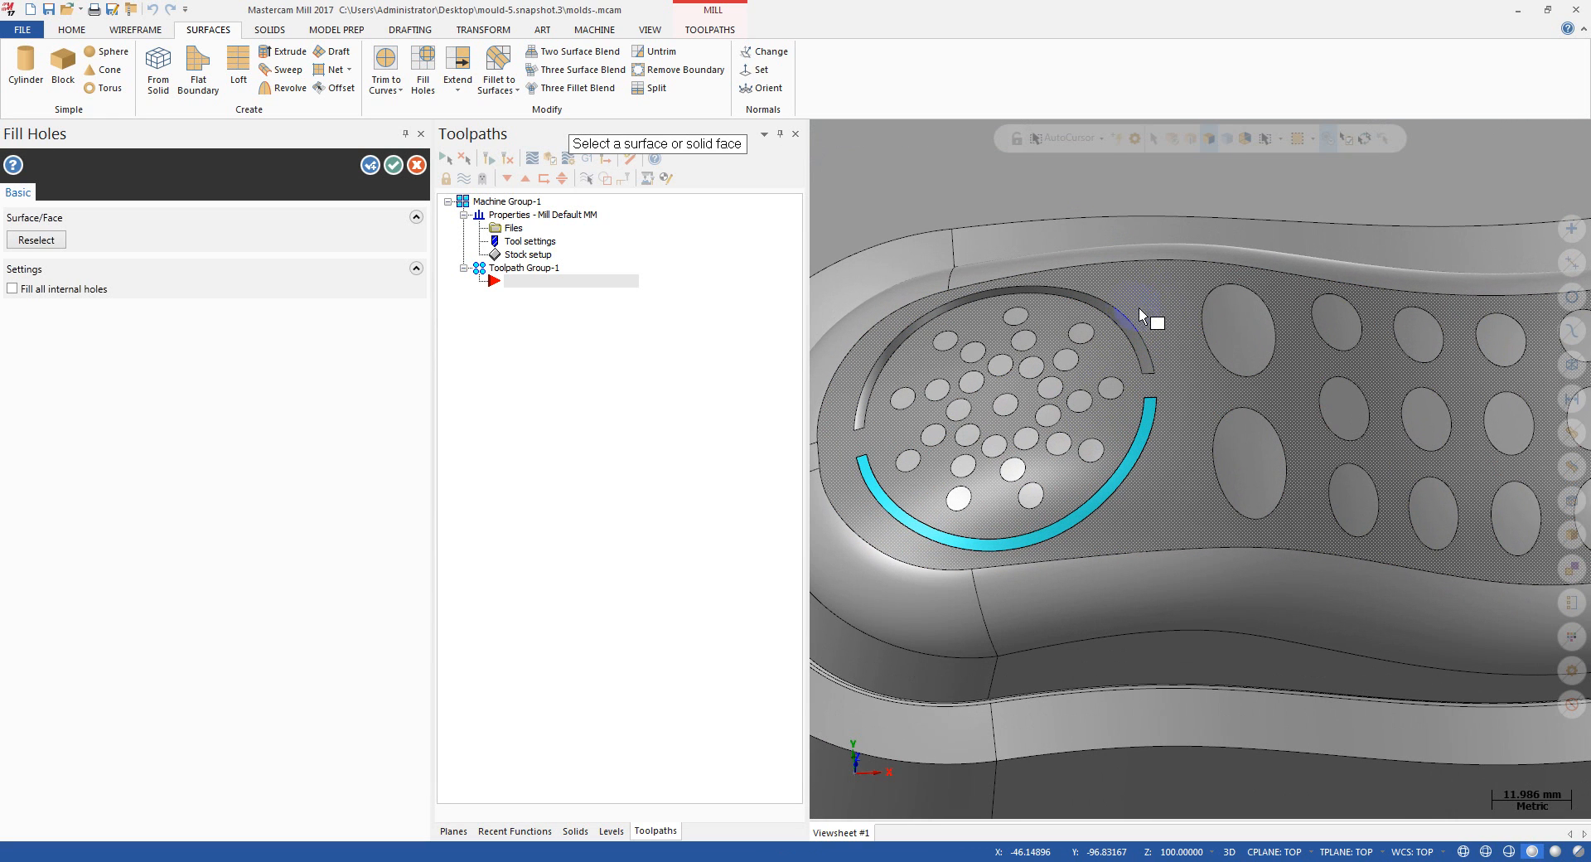
pyautogui.click(1173, 311)
pyautogui.scroll(-1, 1157, 313)
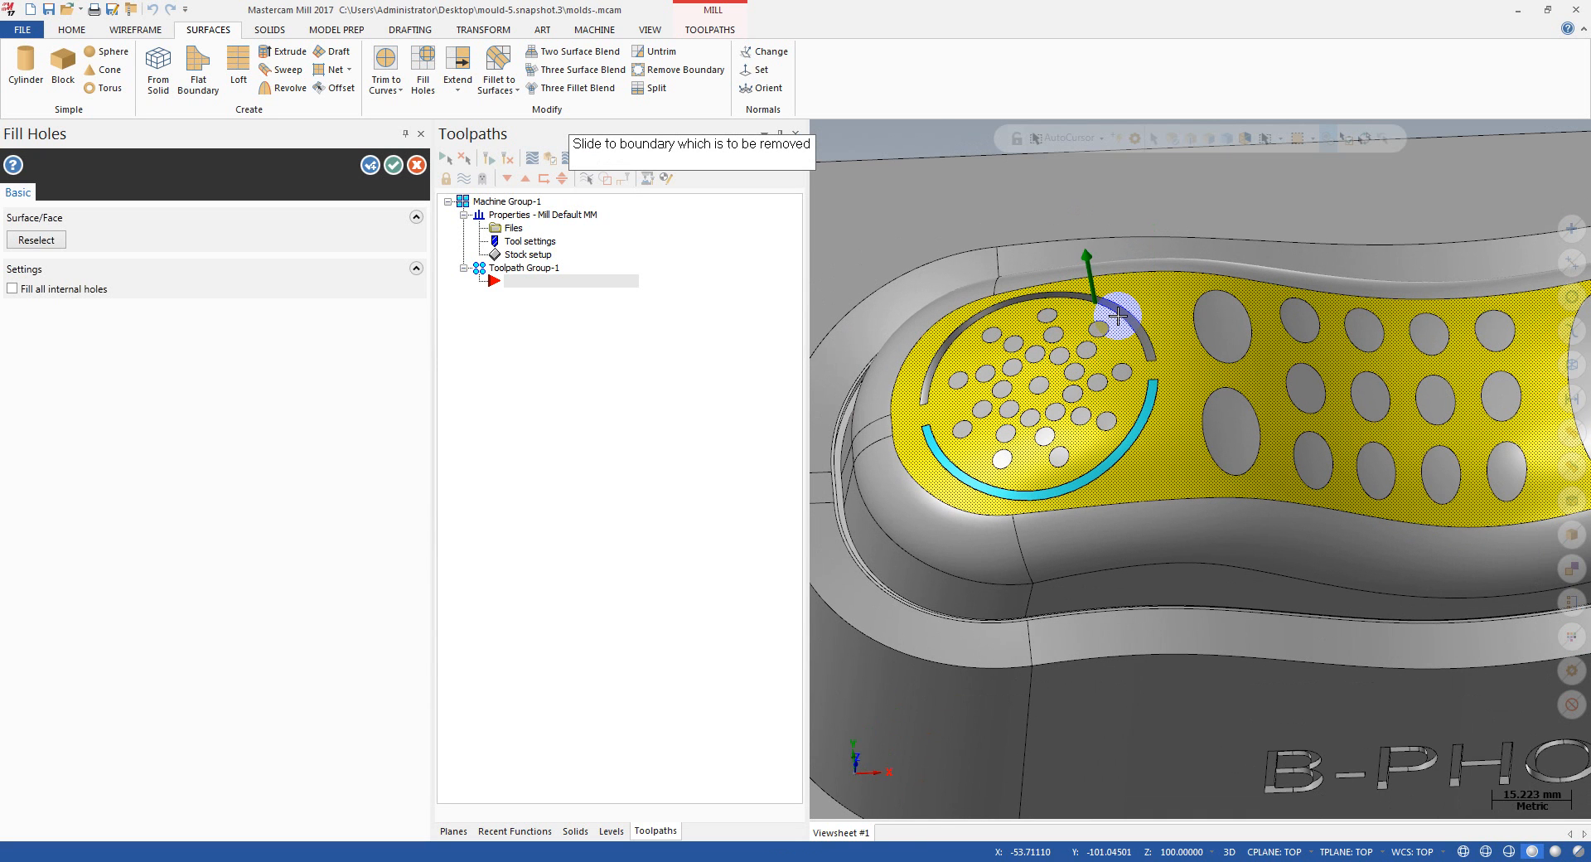
pyautogui.click(1118, 316)
pyautogui.scroll(-2, 878, 347)
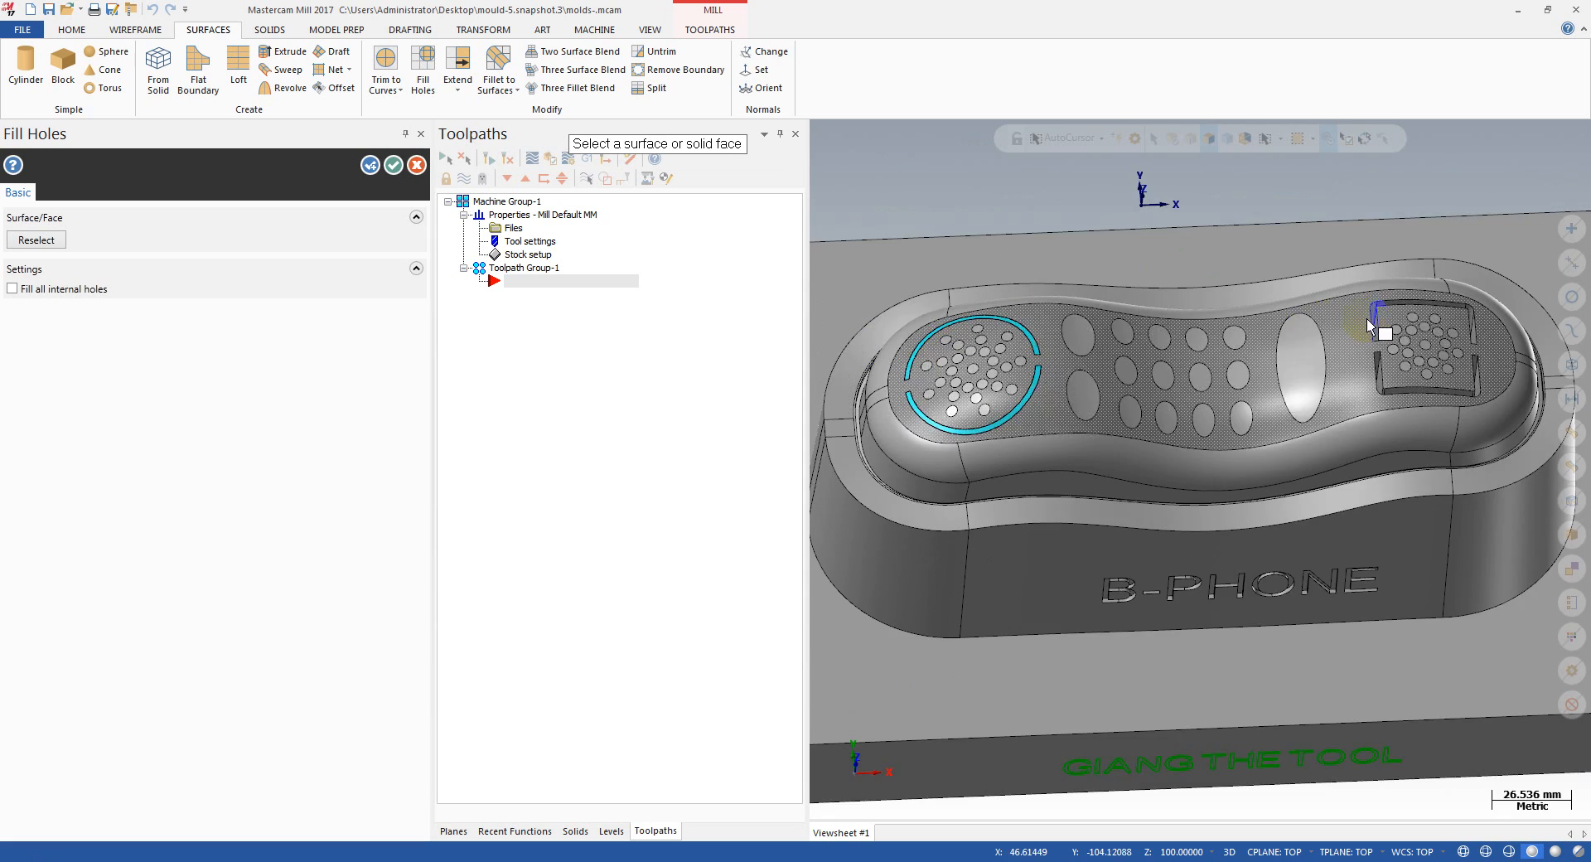
# Step: Fill the upper and lower bracket-shaped grooves around the square grille on the phone's top face
pyautogui.scroll(3, 1367, 321)
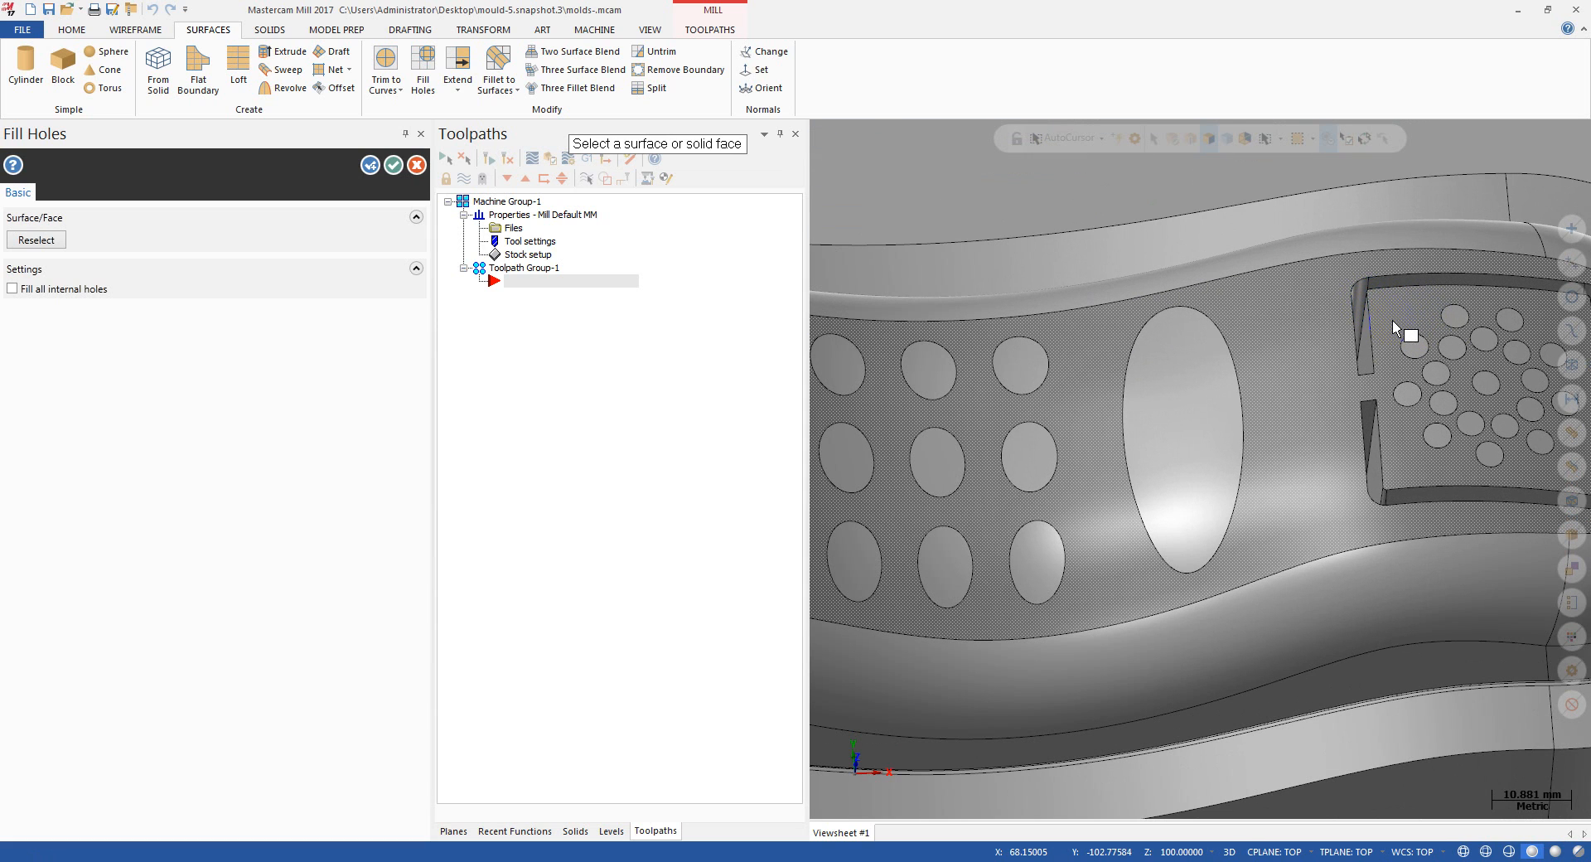
pyautogui.click(1382, 317)
pyautogui.click(1366, 319)
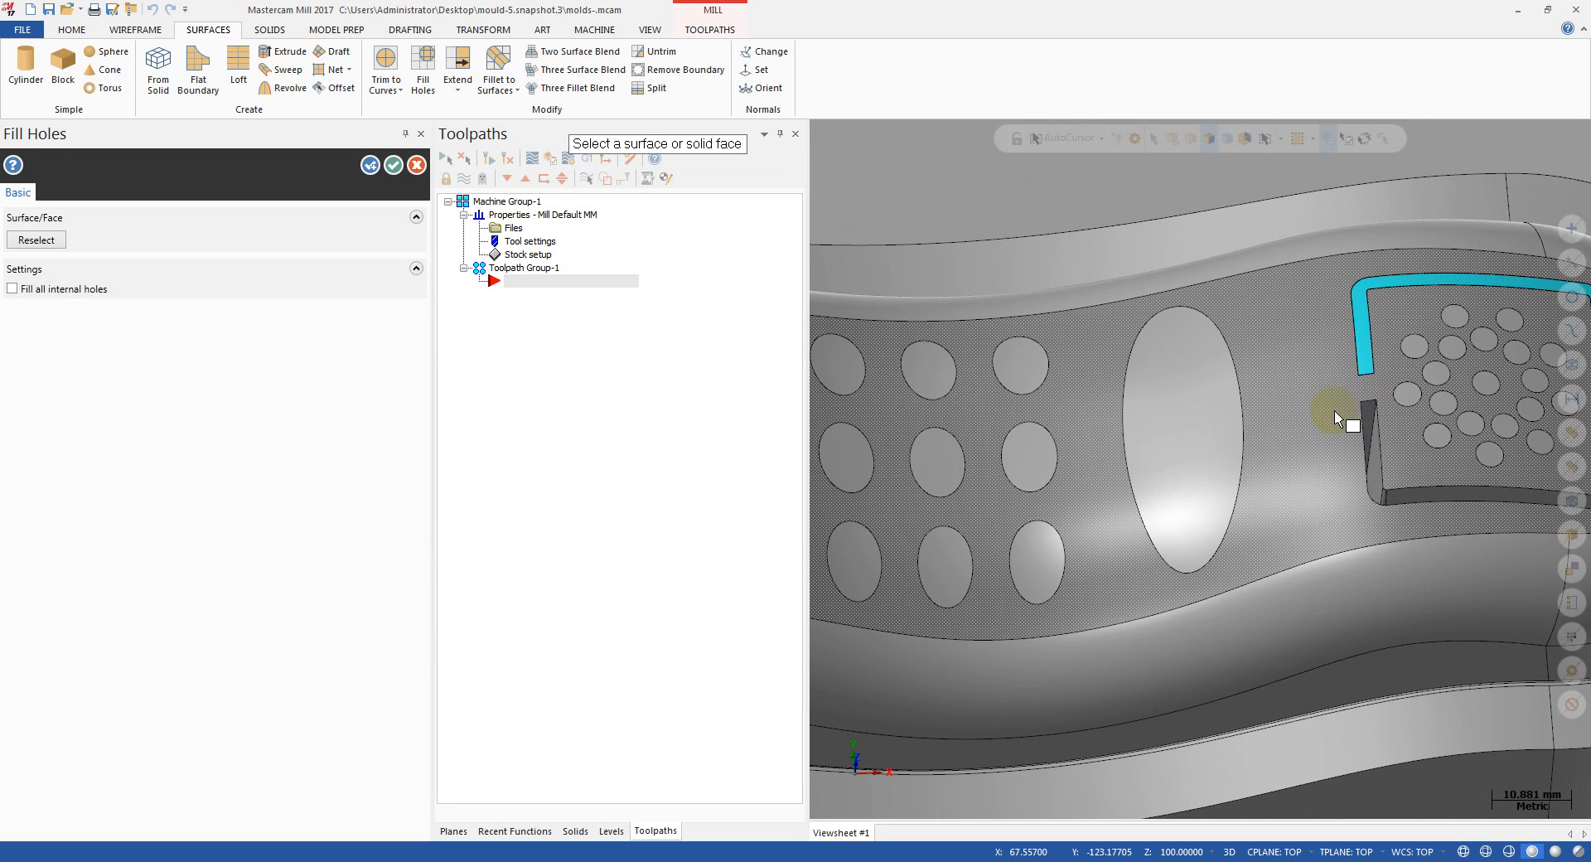
pyautogui.click(1363, 431)
pyautogui.scroll(-1, 1362, 431)
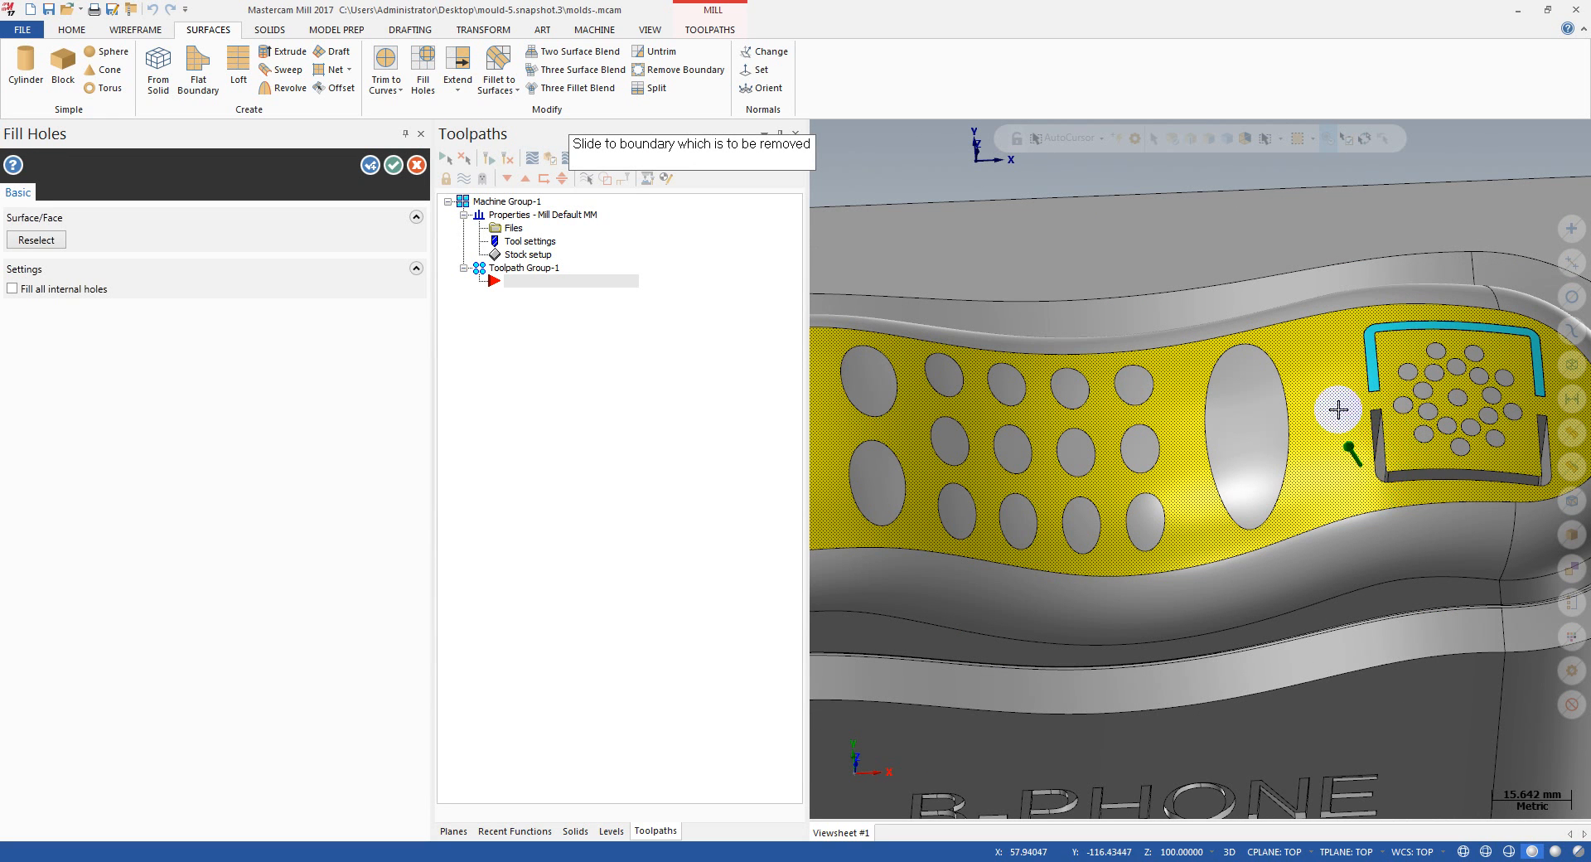
pyautogui.click(1380, 395)
pyautogui.scroll(-4, 1328, 358)
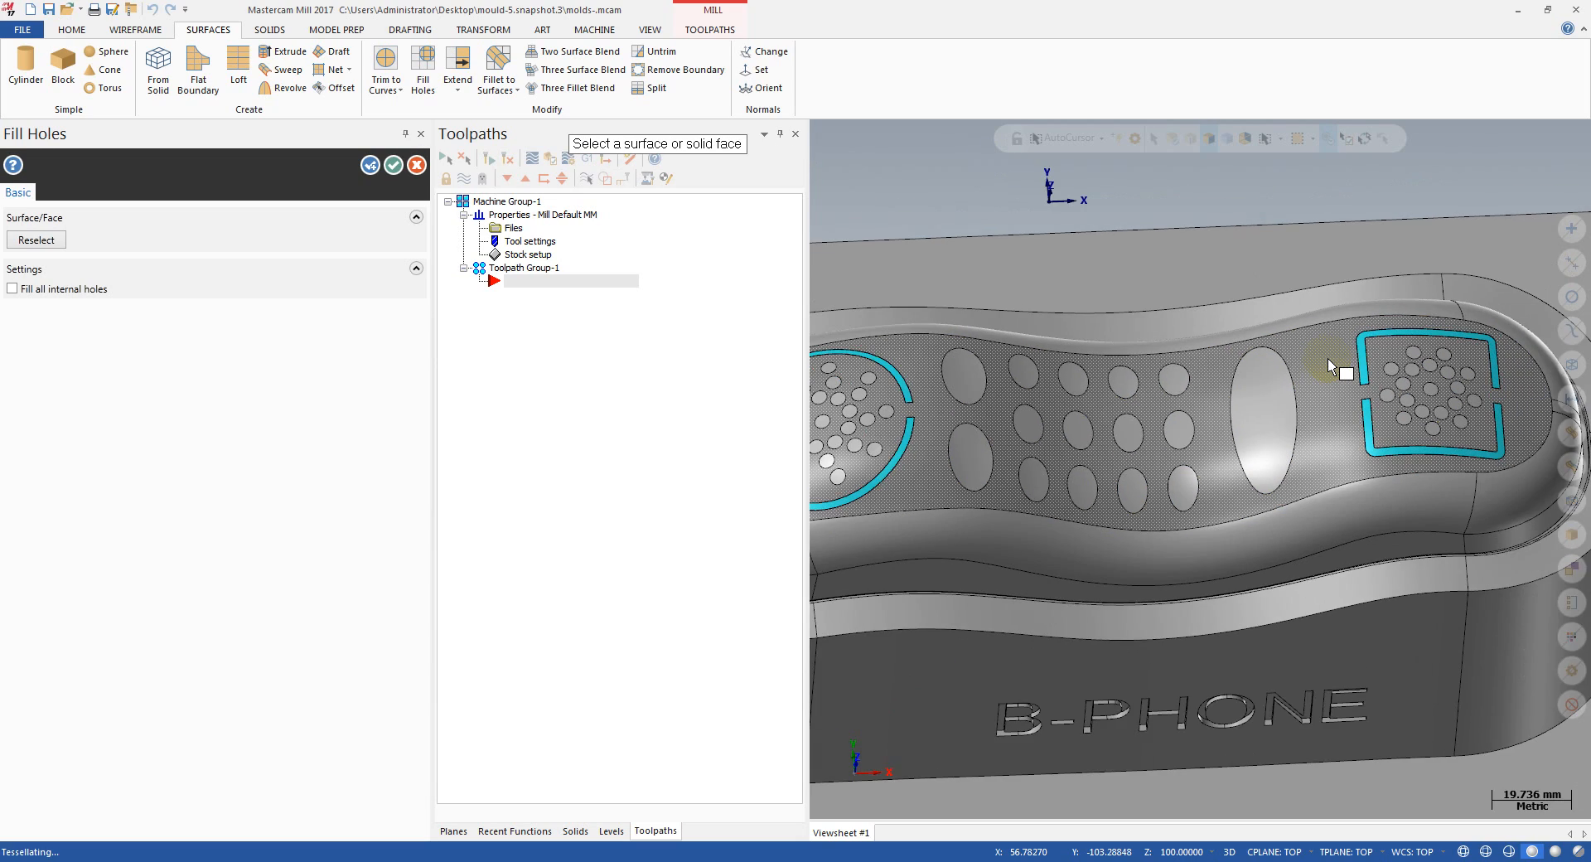
# Step: Turn on filling of all internal holes and fill the top face's remaining holes and the B-PHONE lettering on the front wall
pyautogui.moveTo(1253, 384); pyautogui.dragTo(1270, 357, button='middle')
pyautogui.scroll(2, 1280, 512)
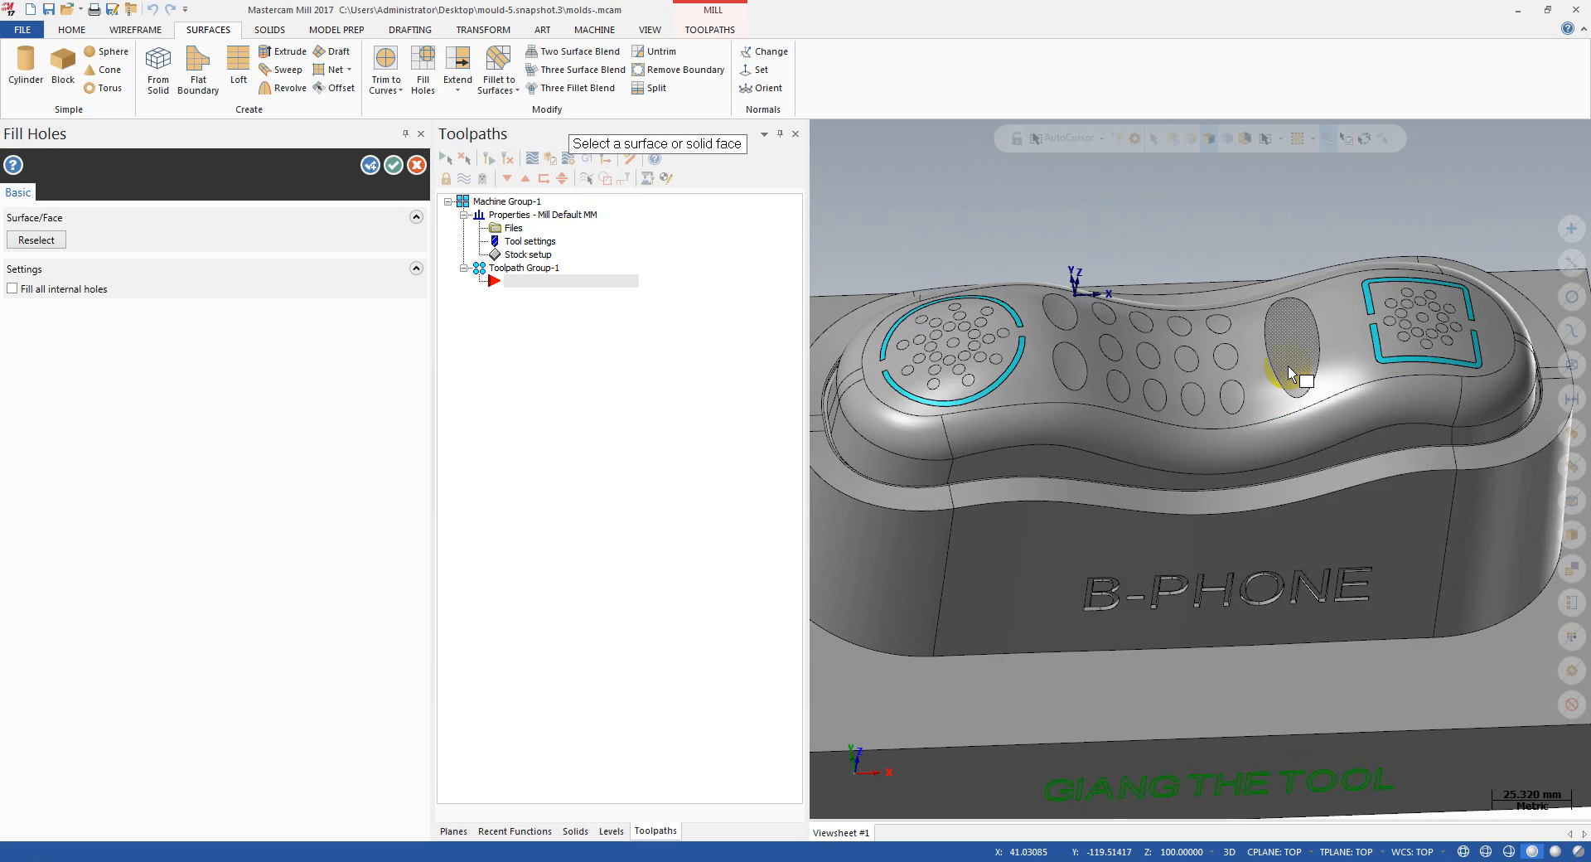
pyautogui.scroll(-2, 1284, 368)
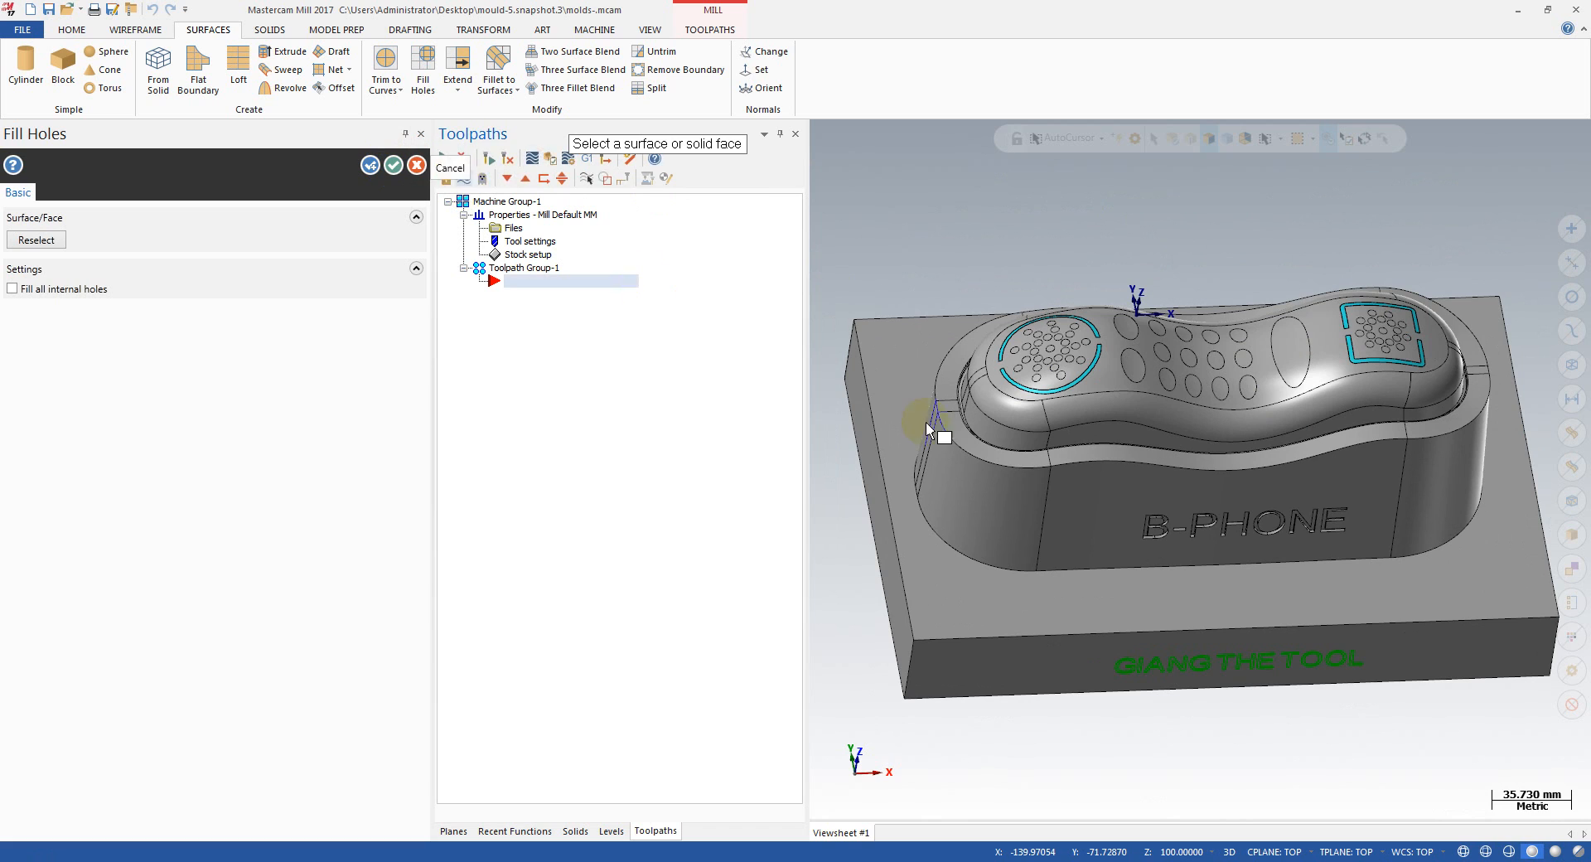
pyautogui.scroll(3, 1164, 497)
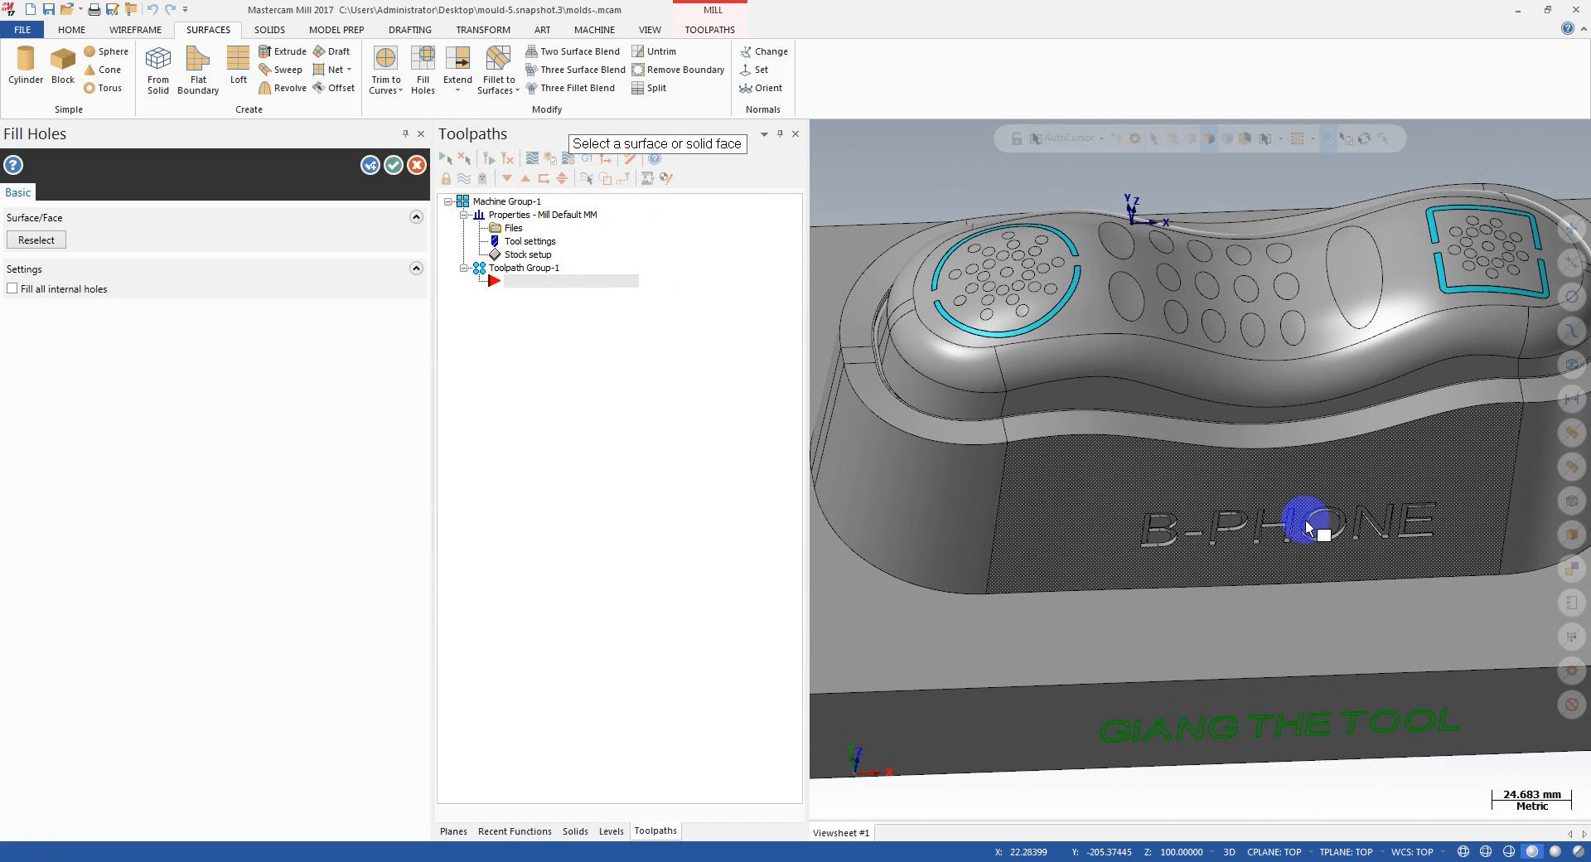
pyautogui.click(60, 292)
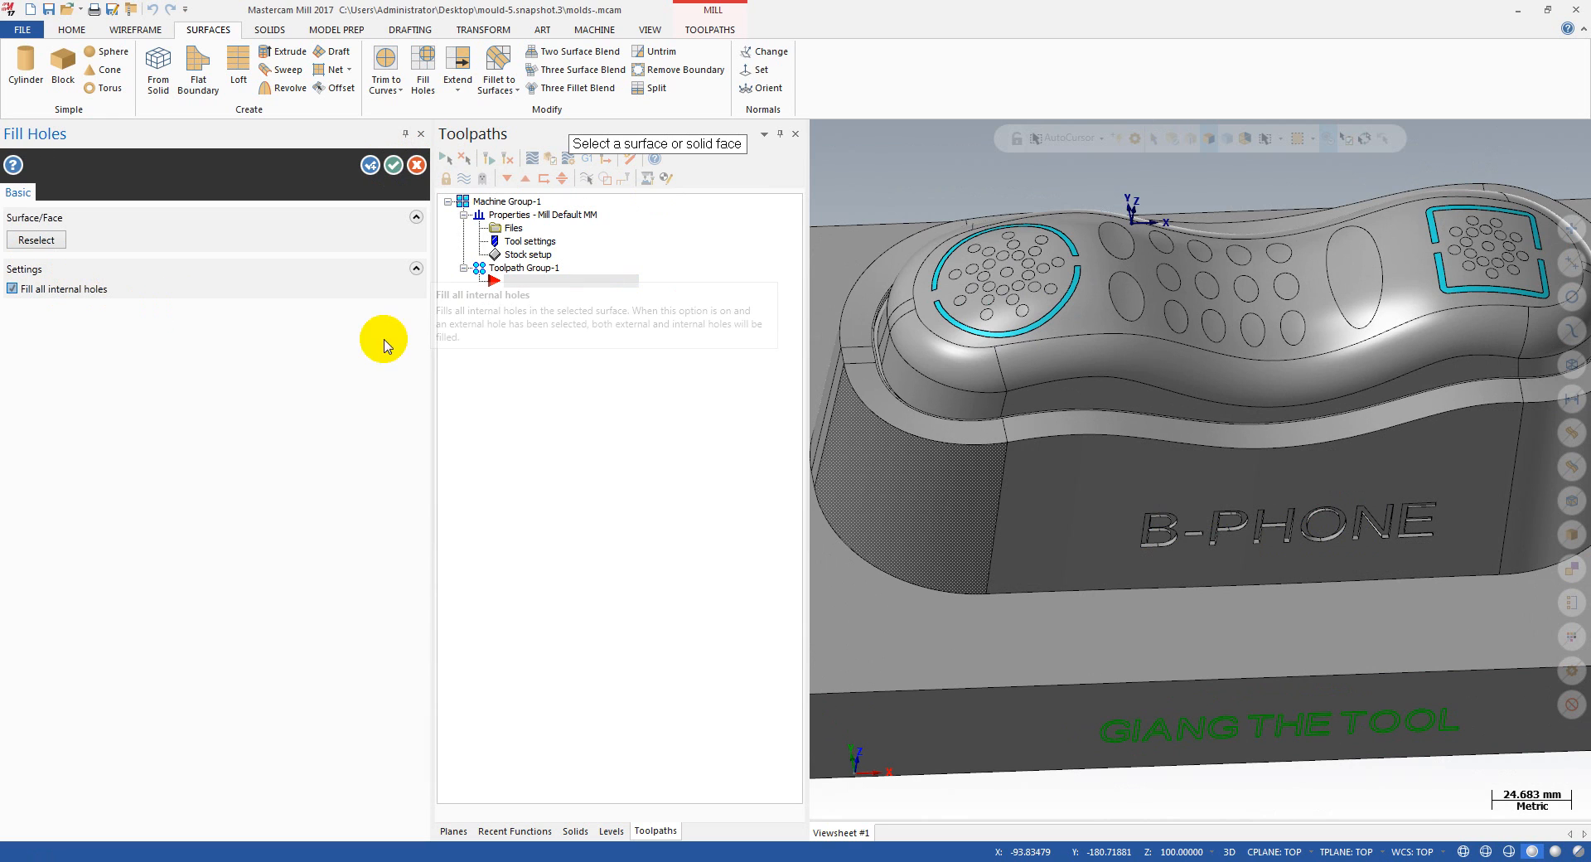
pyautogui.click(1156, 500)
pyautogui.click(1159, 539)
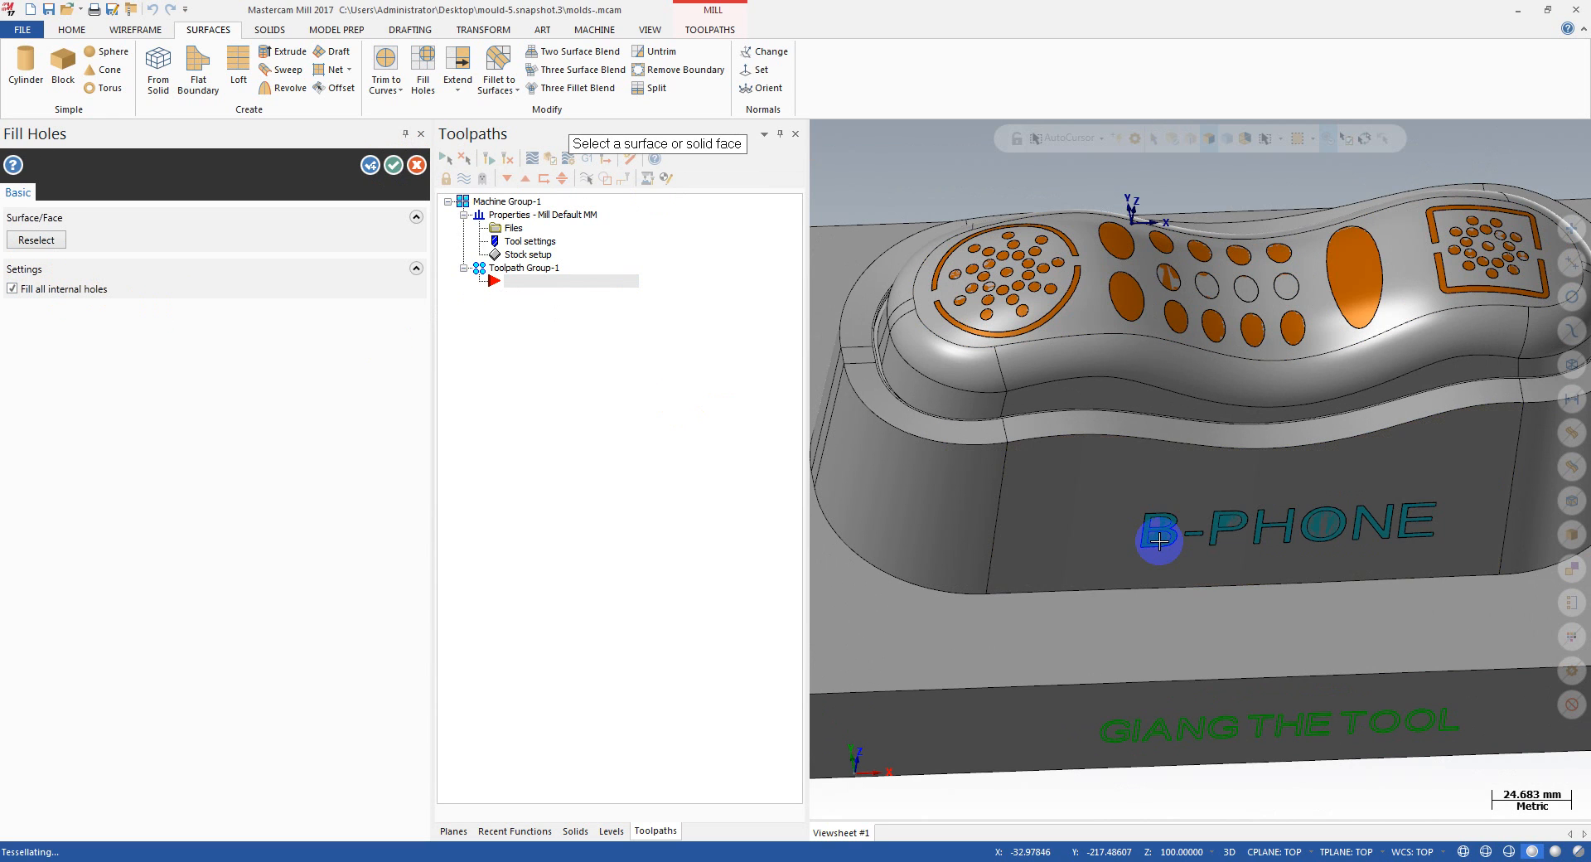
pyautogui.click(400, 172)
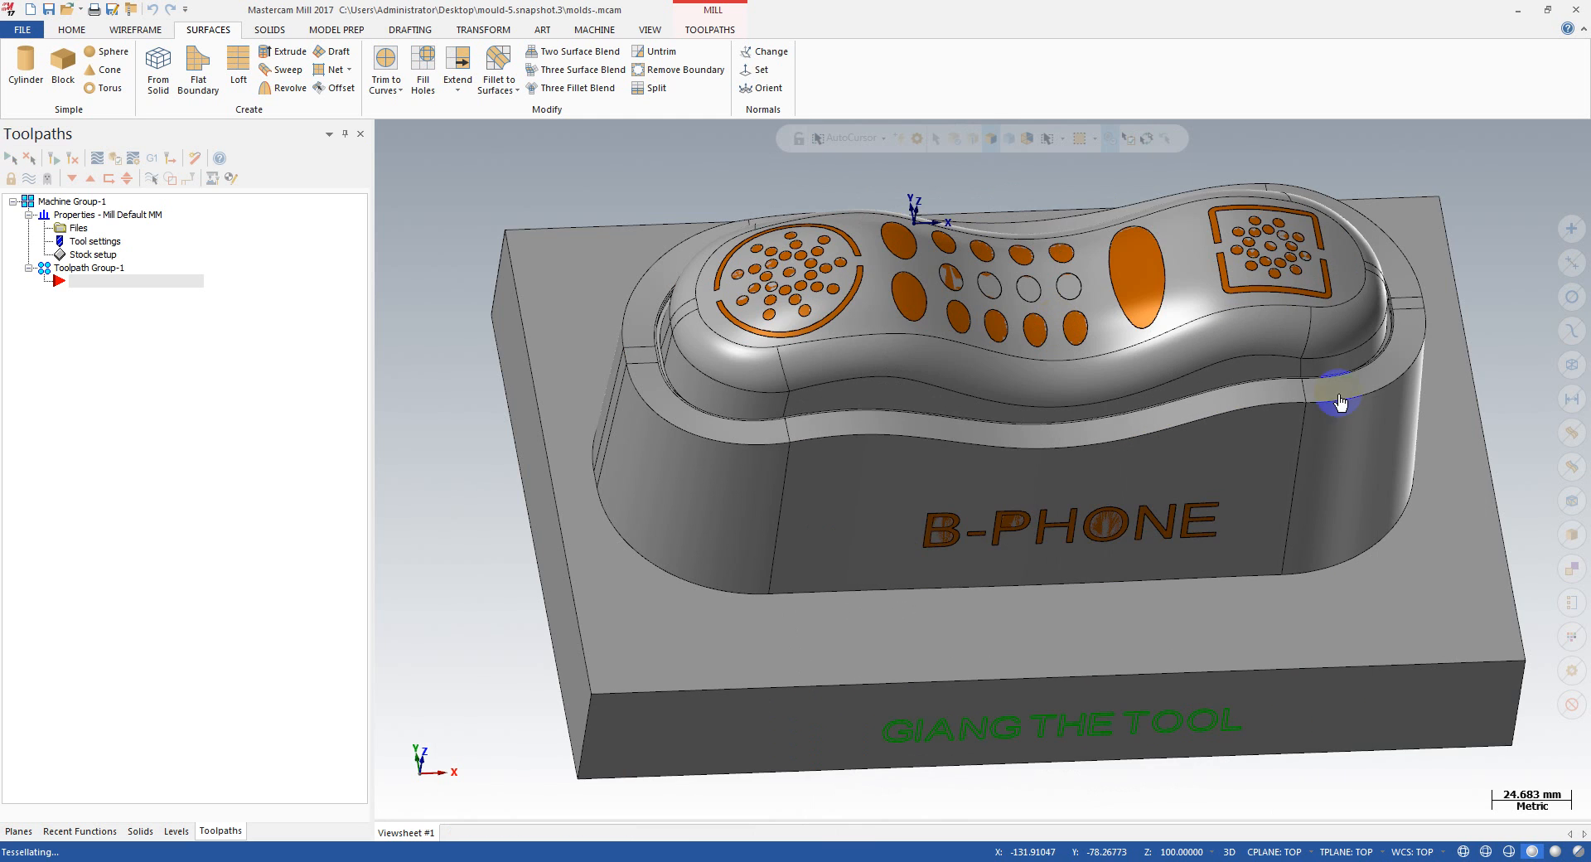
# Step: Examine the filled openings on the mould's top face and front wall from several angles
pyautogui.scroll(-3, 952, 451)
pyautogui.moveTo(1110, 402); pyautogui.dragTo(1048, 450, button='middle')
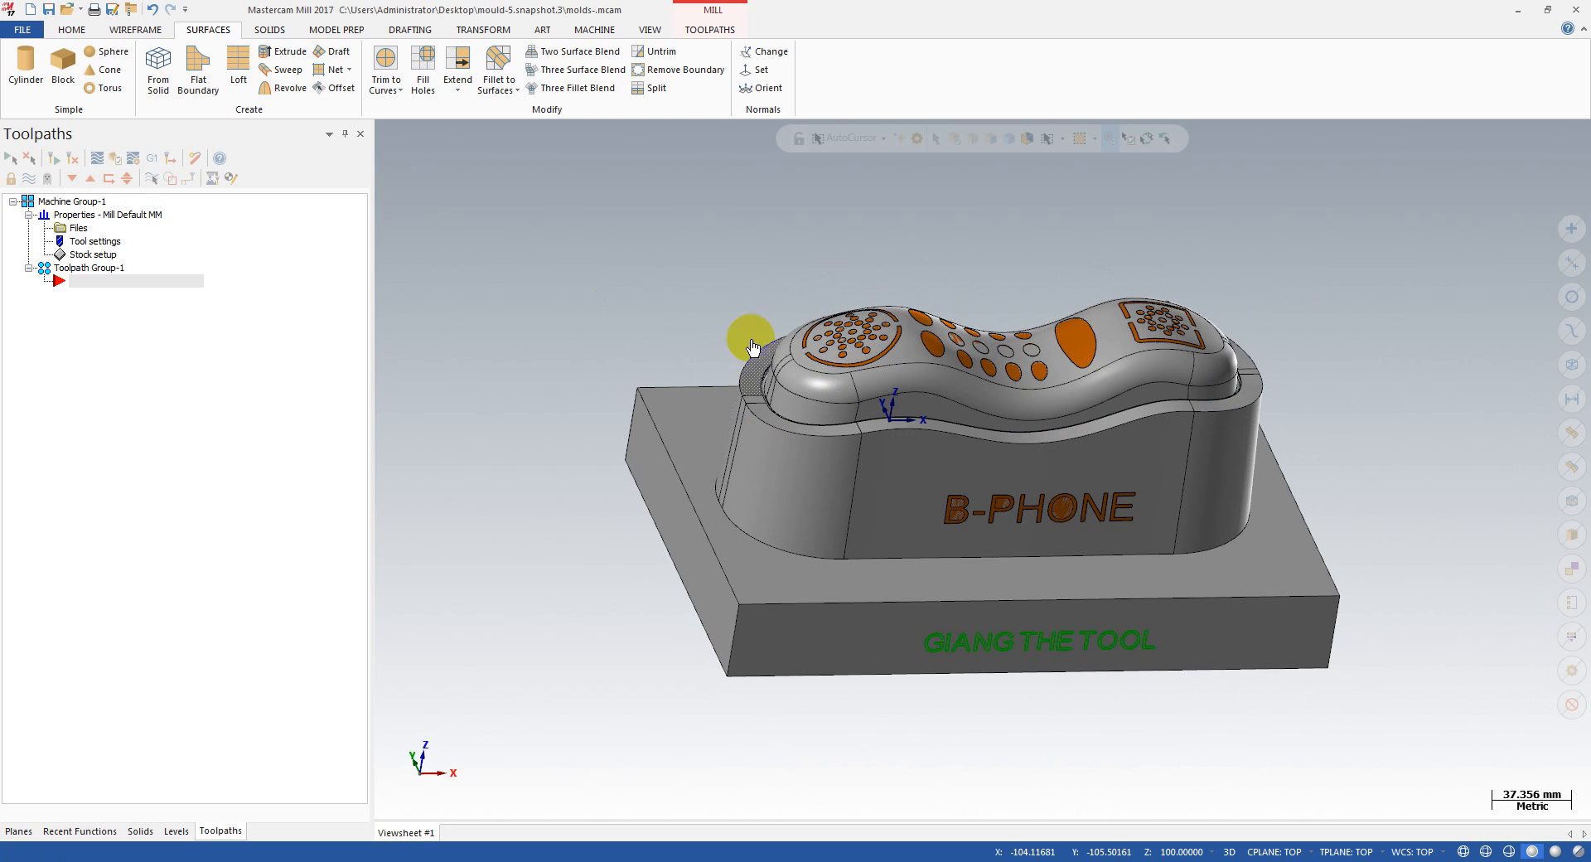
pyautogui.moveTo(746, 284); pyautogui.dragTo(925, 325, button='middle')
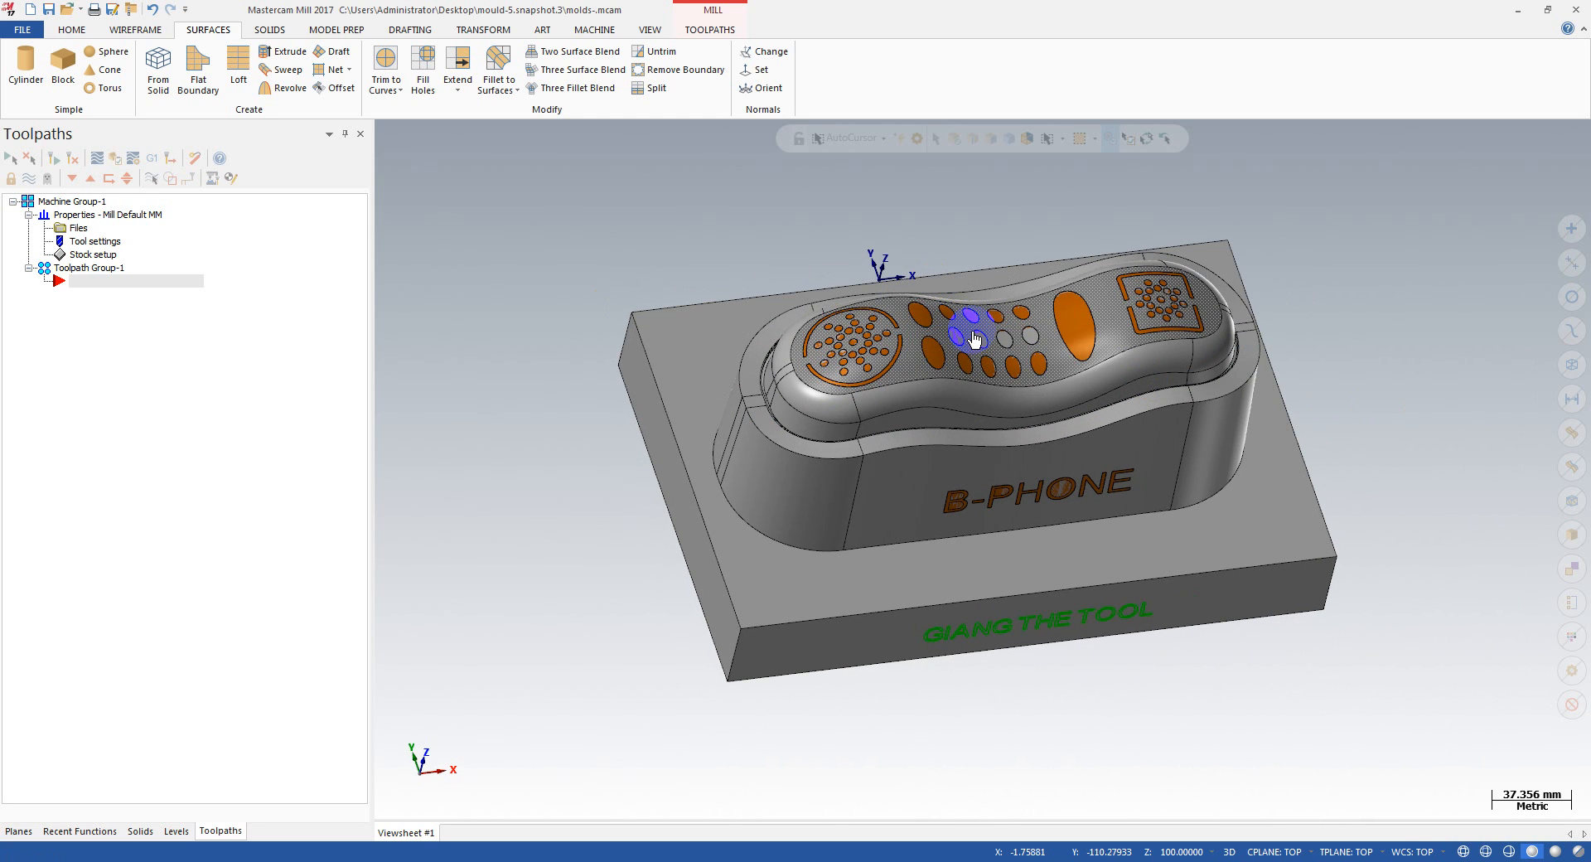
pyautogui.scroll(2, 788, 329)
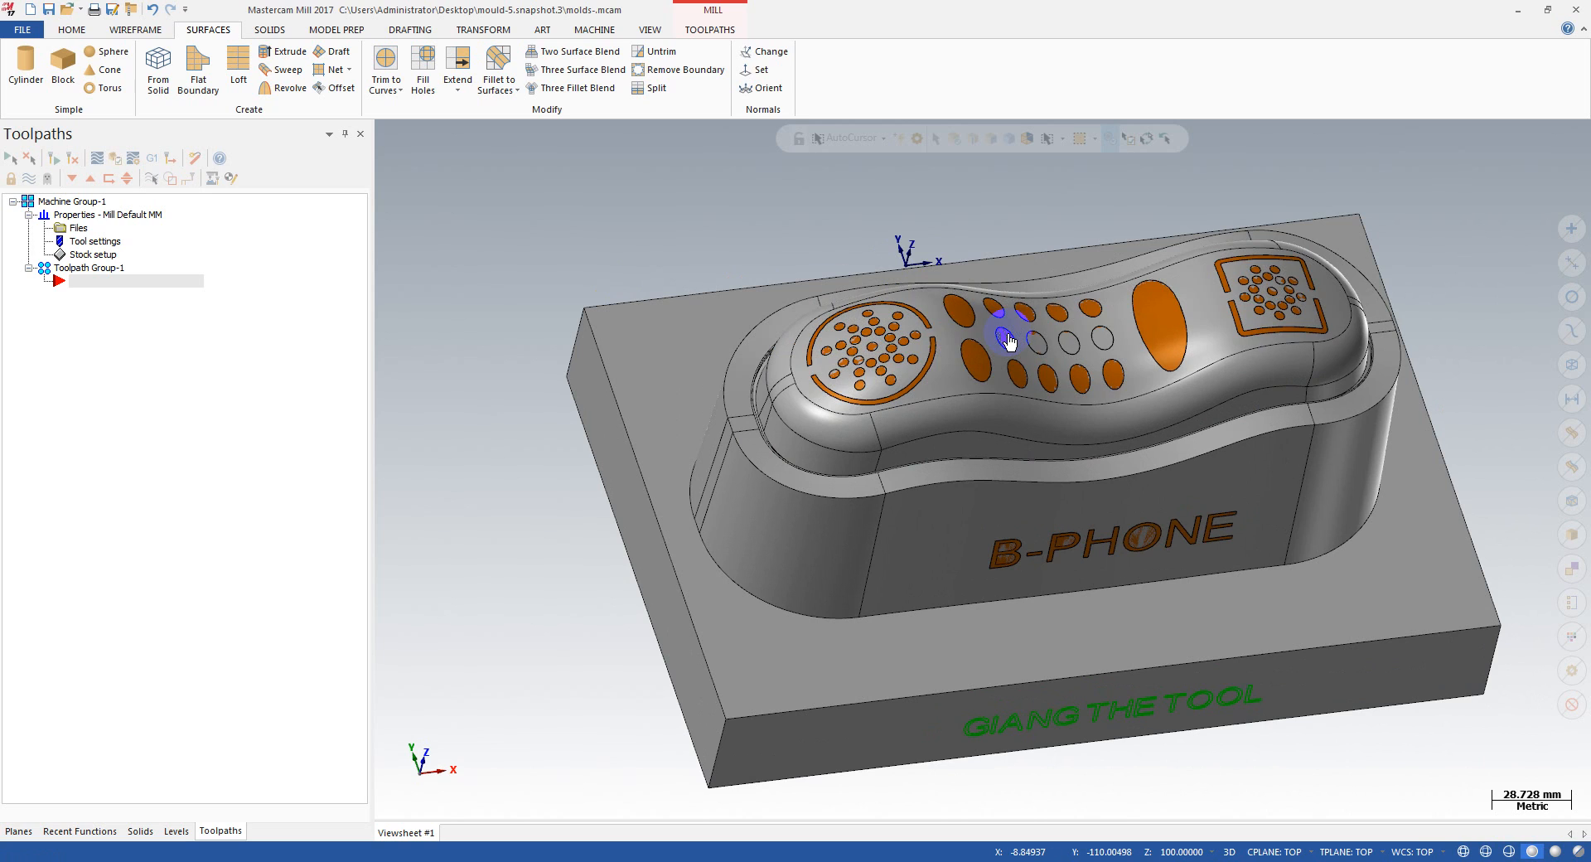
pyautogui.scroll(-1, 1006, 333)
pyautogui.moveTo(1006, 333); pyautogui.dragTo(986, 298, button='middle')
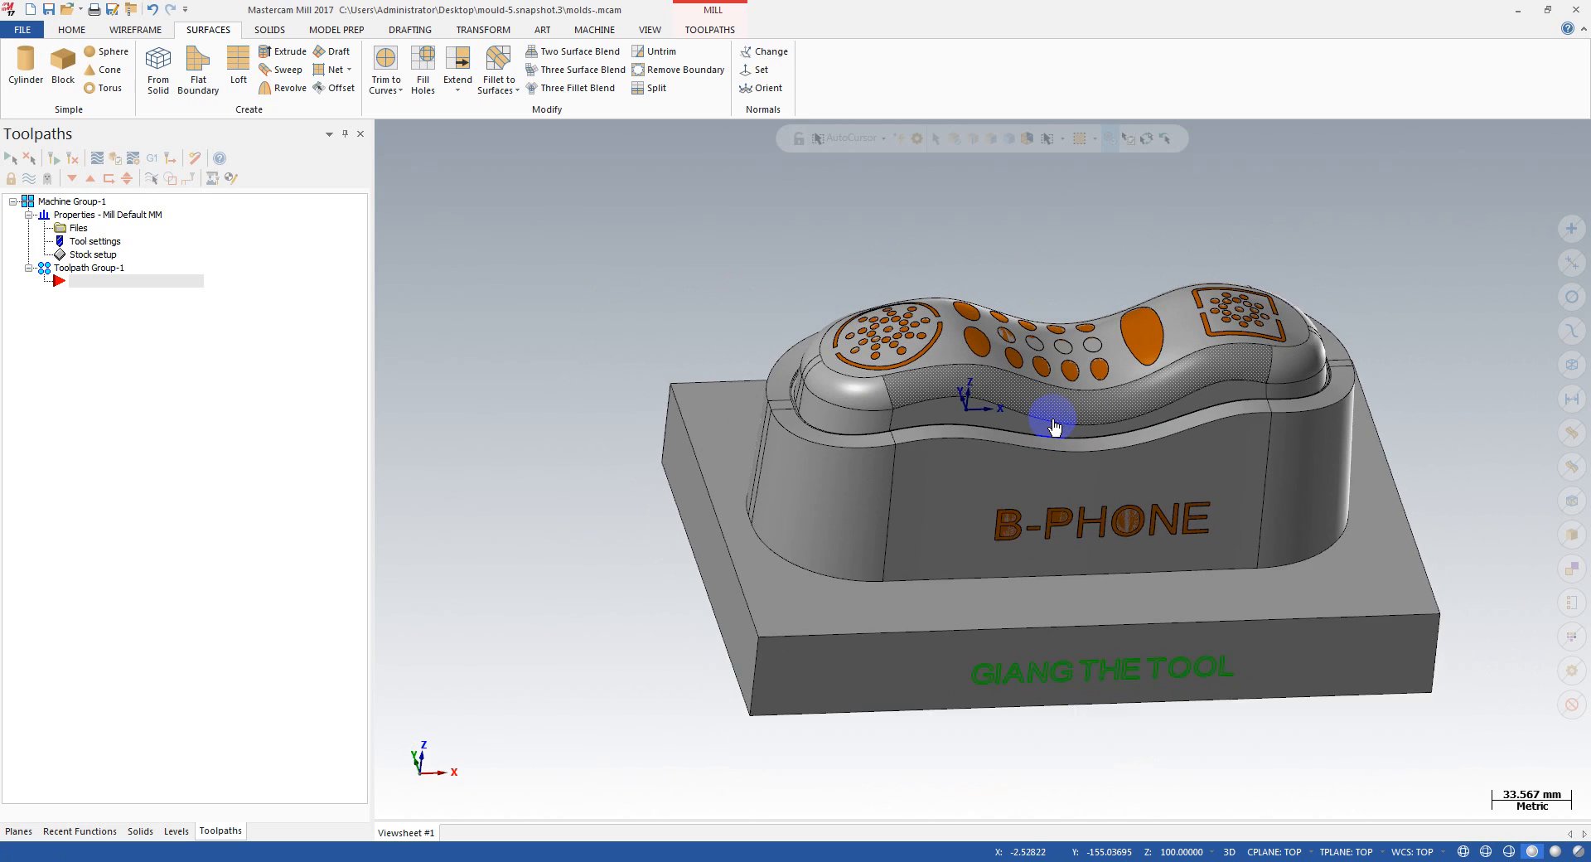
pyautogui.scroll(3, 1190, 532)
pyautogui.scroll(-3, 1136, 419)
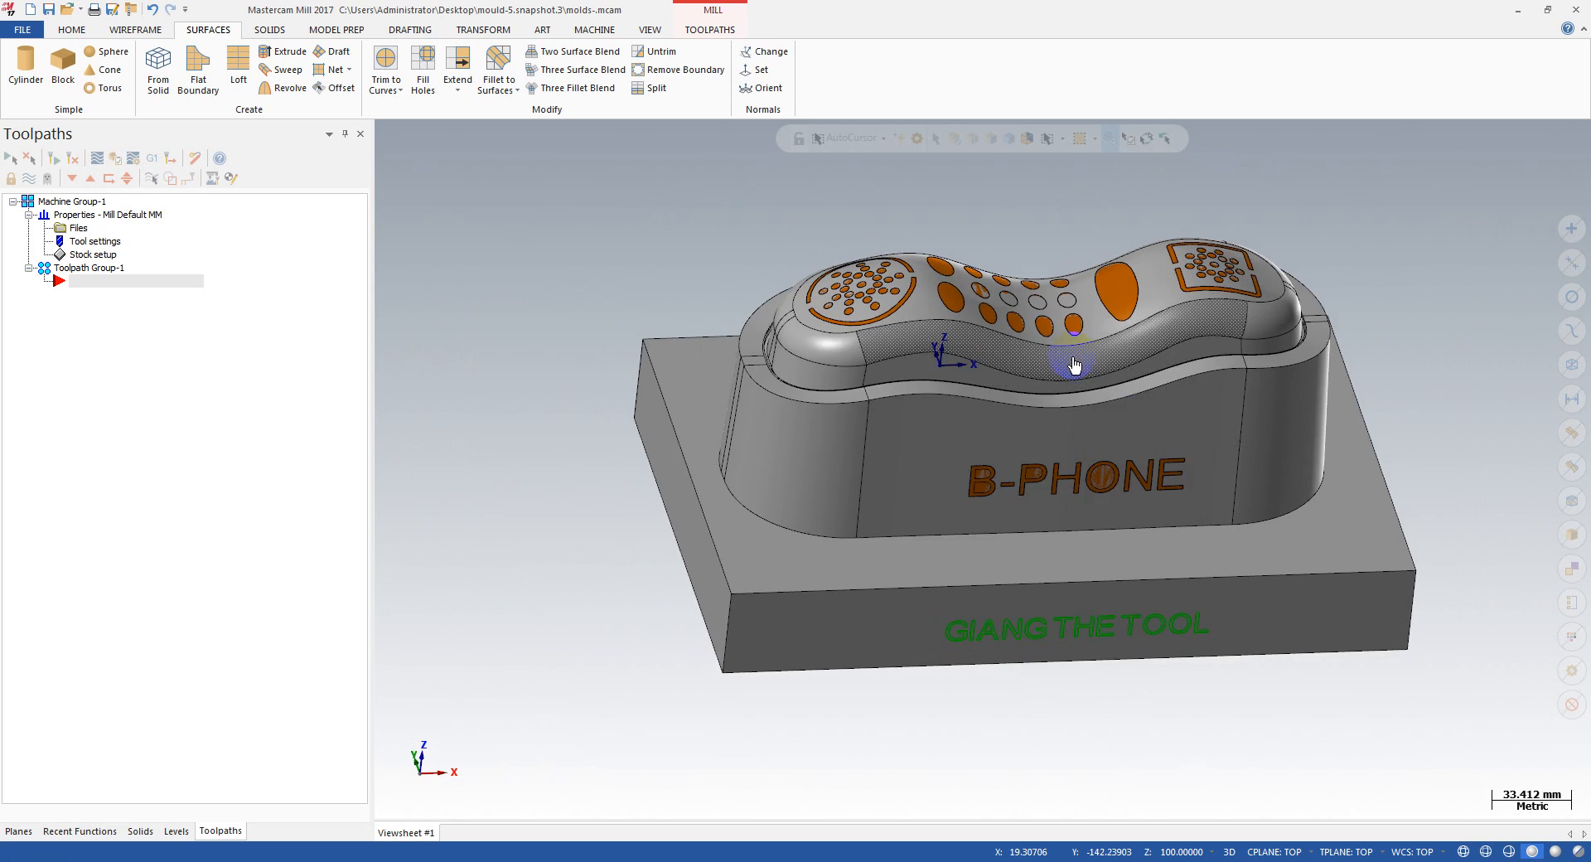
pyautogui.moveTo(1074, 356); pyautogui.dragTo(1094, 377, button='middle')
pyautogui.moveTo(1052, 329); pyautogui.dragTo(1012, 343, button='middle')
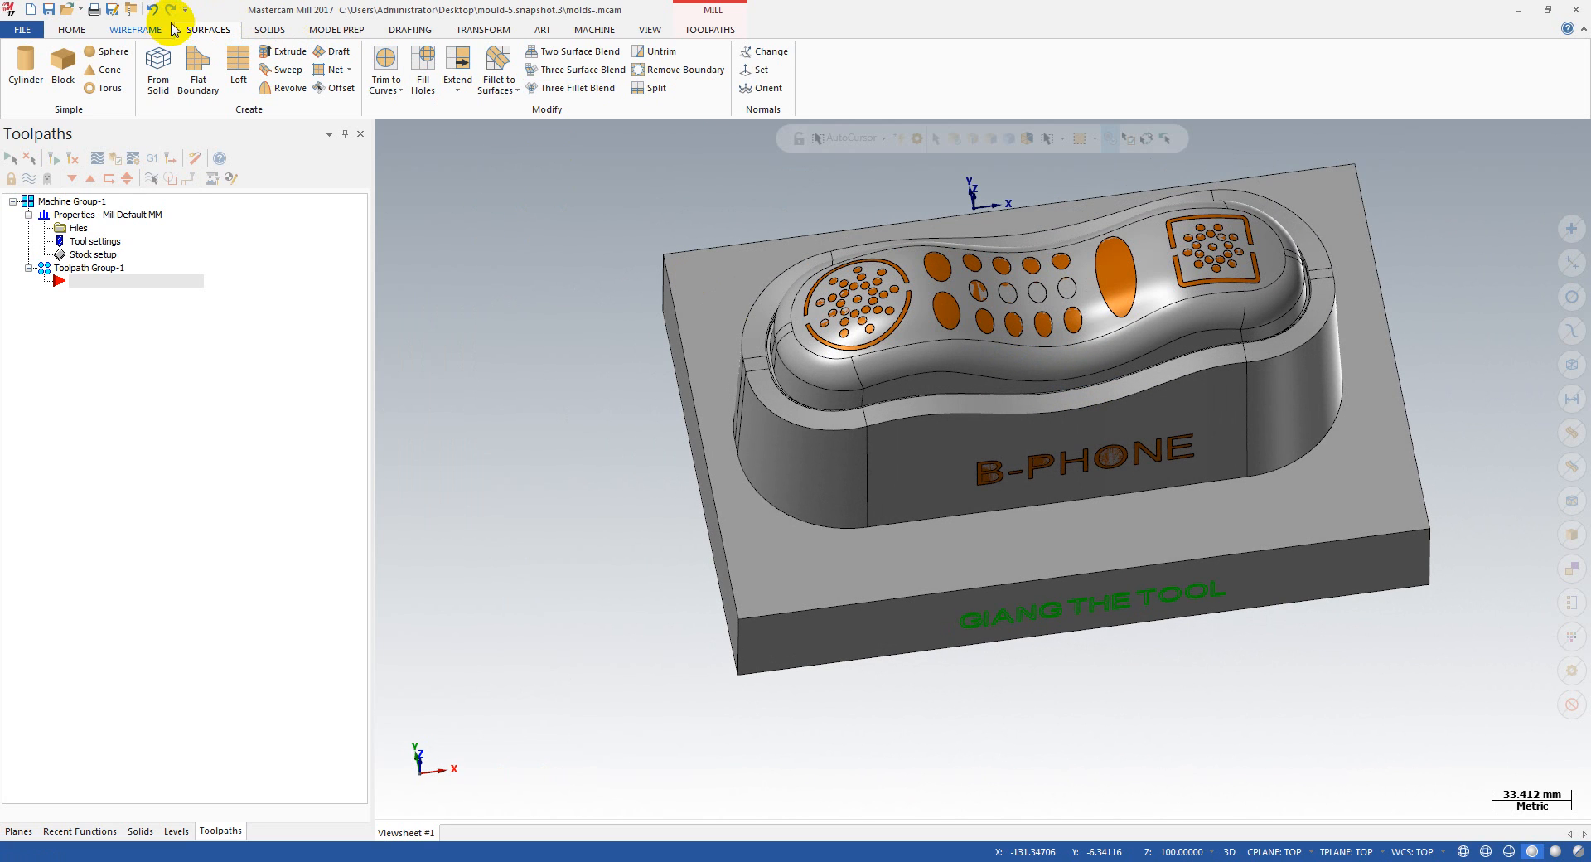
# Step: Start a 3D Hybrid toolpath under the NC name molds- and select the entire mould as drive surfaces
pyautogui.click(723, 30)
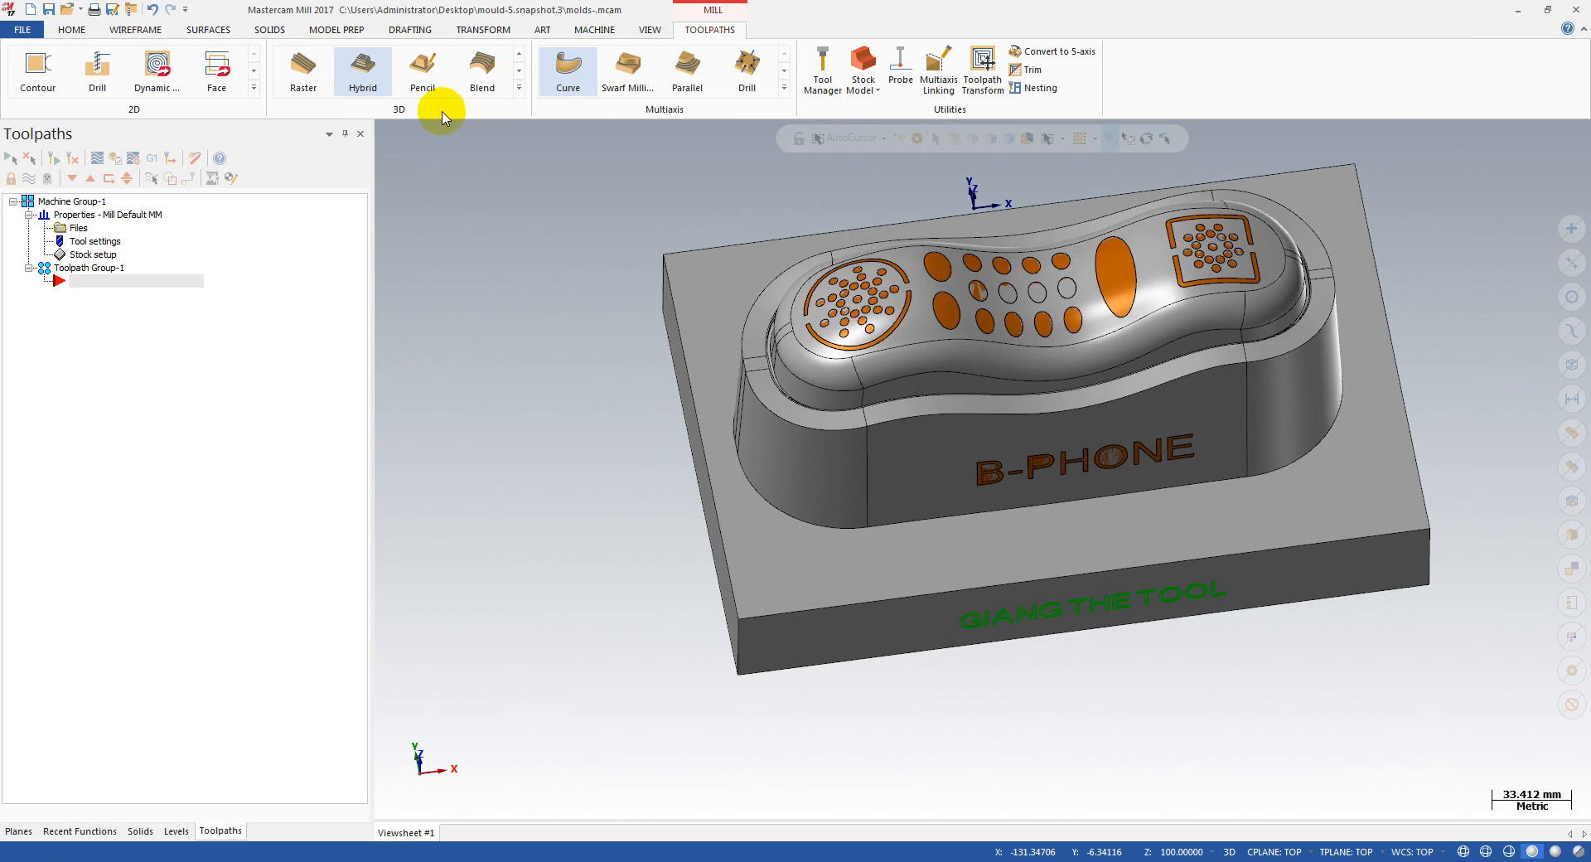
pyautogui.click(358, 82)
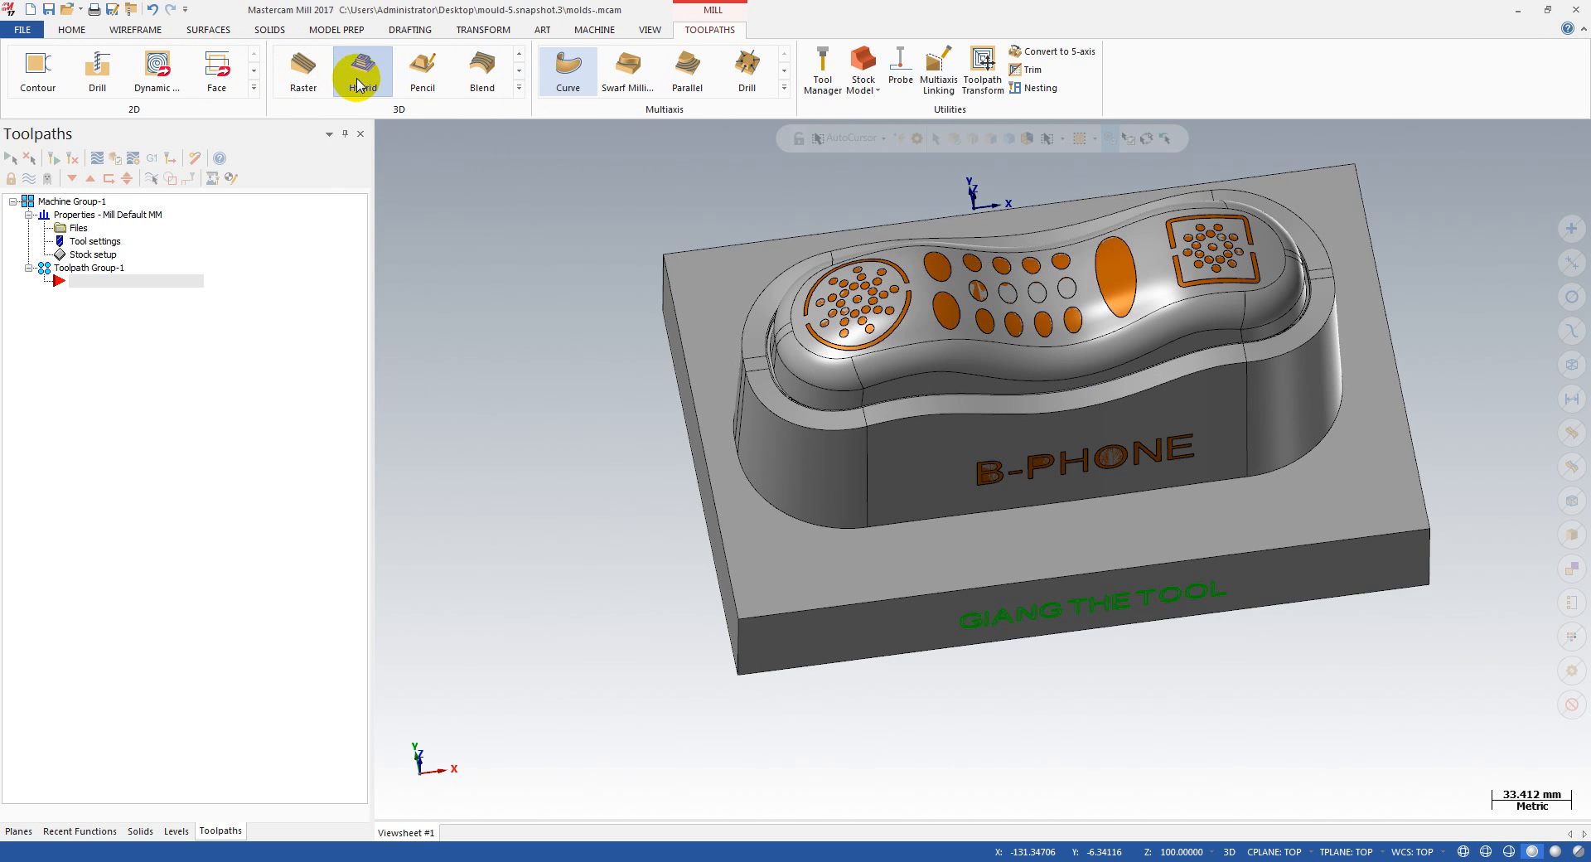
pyautogui.click(552, 349)
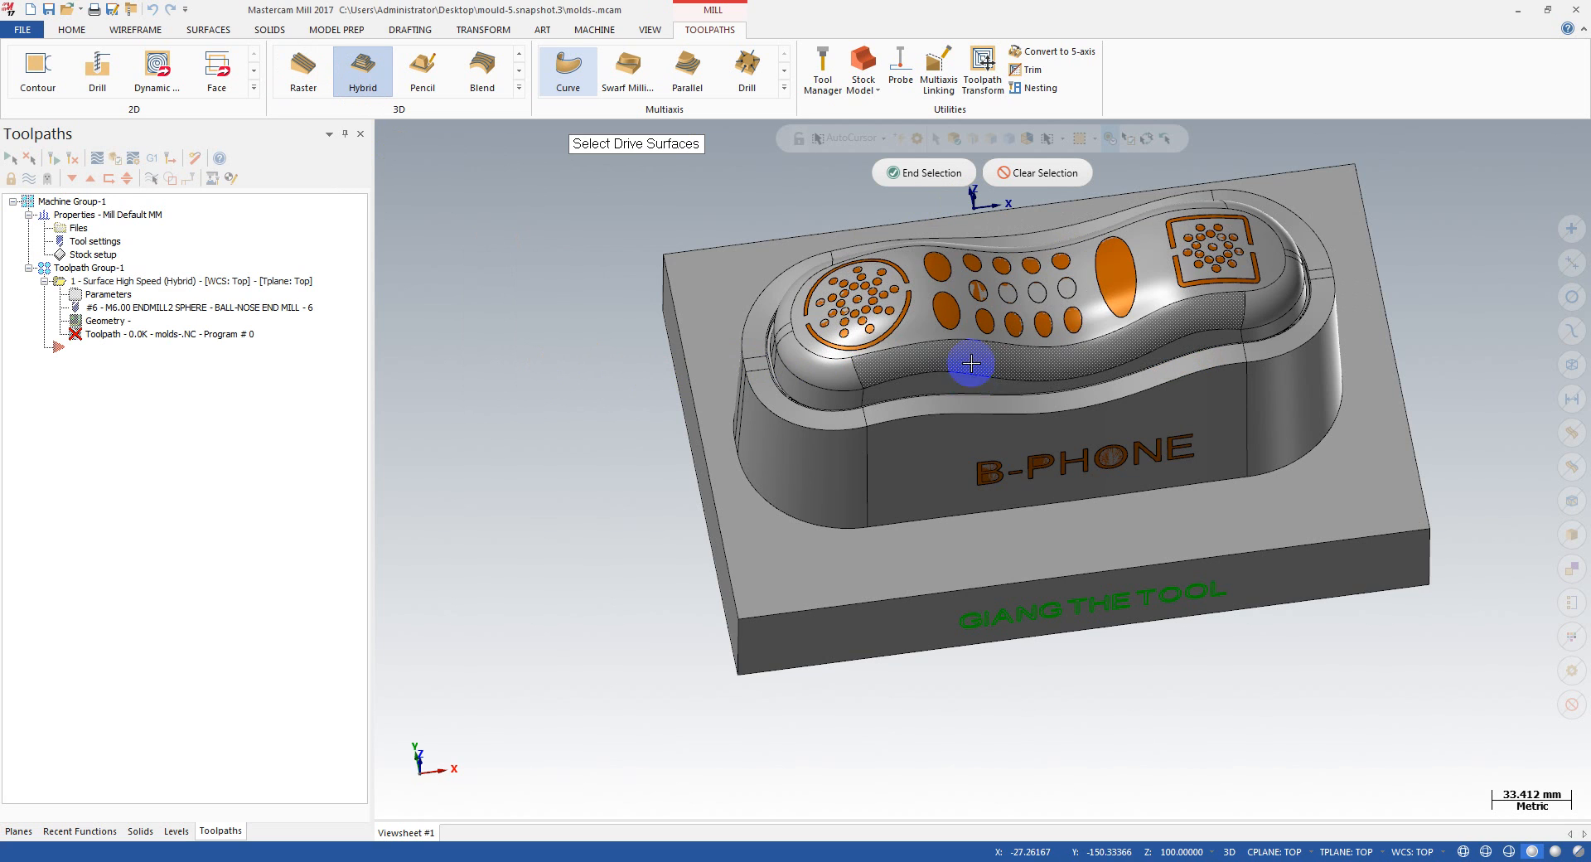
pyautogui.scroll(-1, 927, 372)
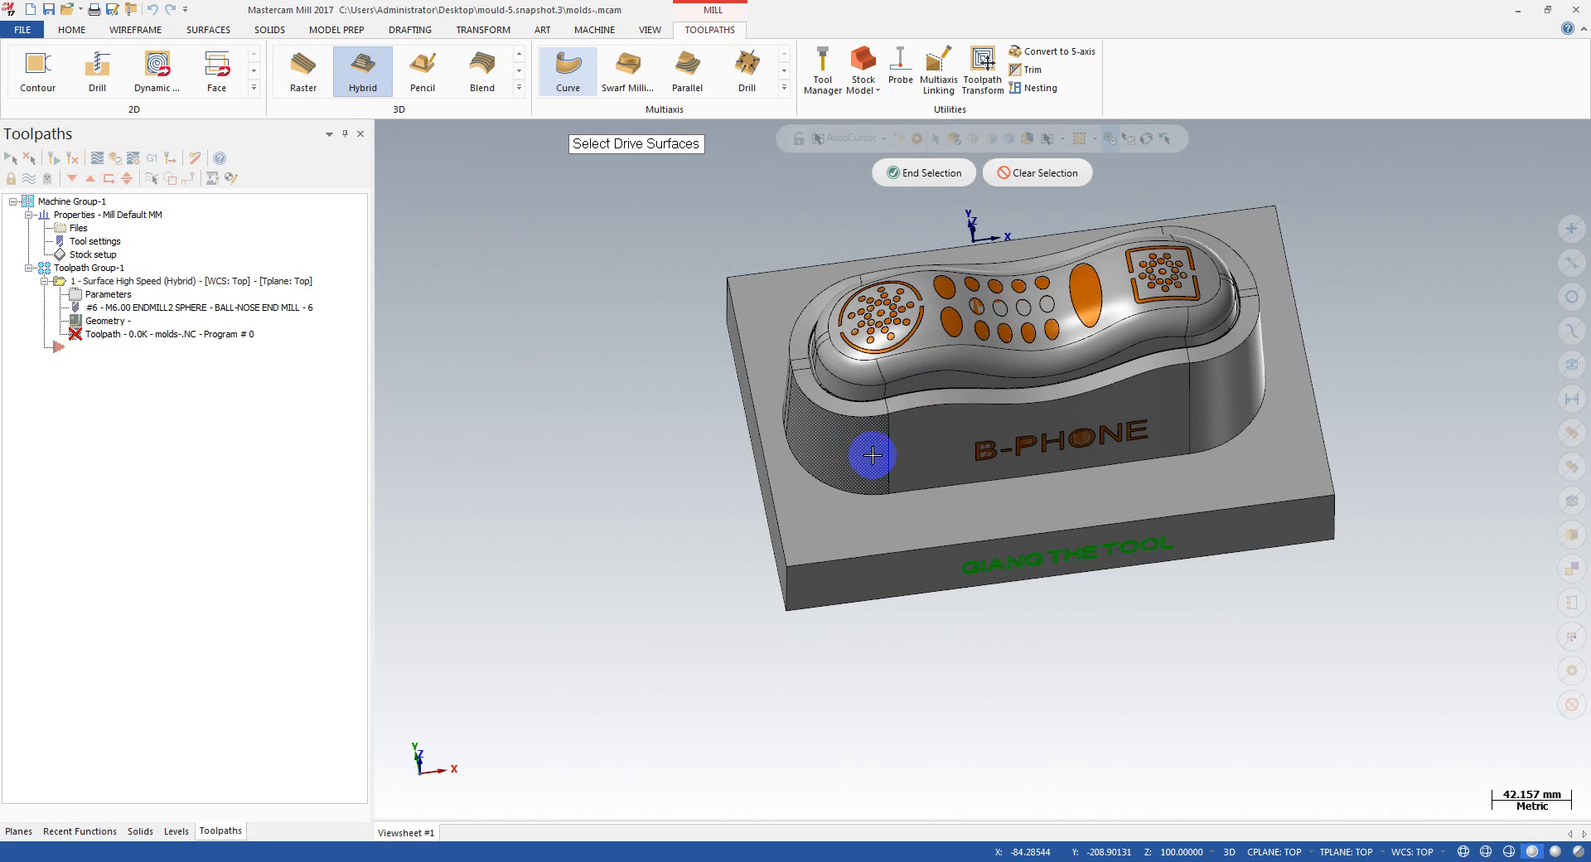
pyautogui.scroll(-3, 857, 380)
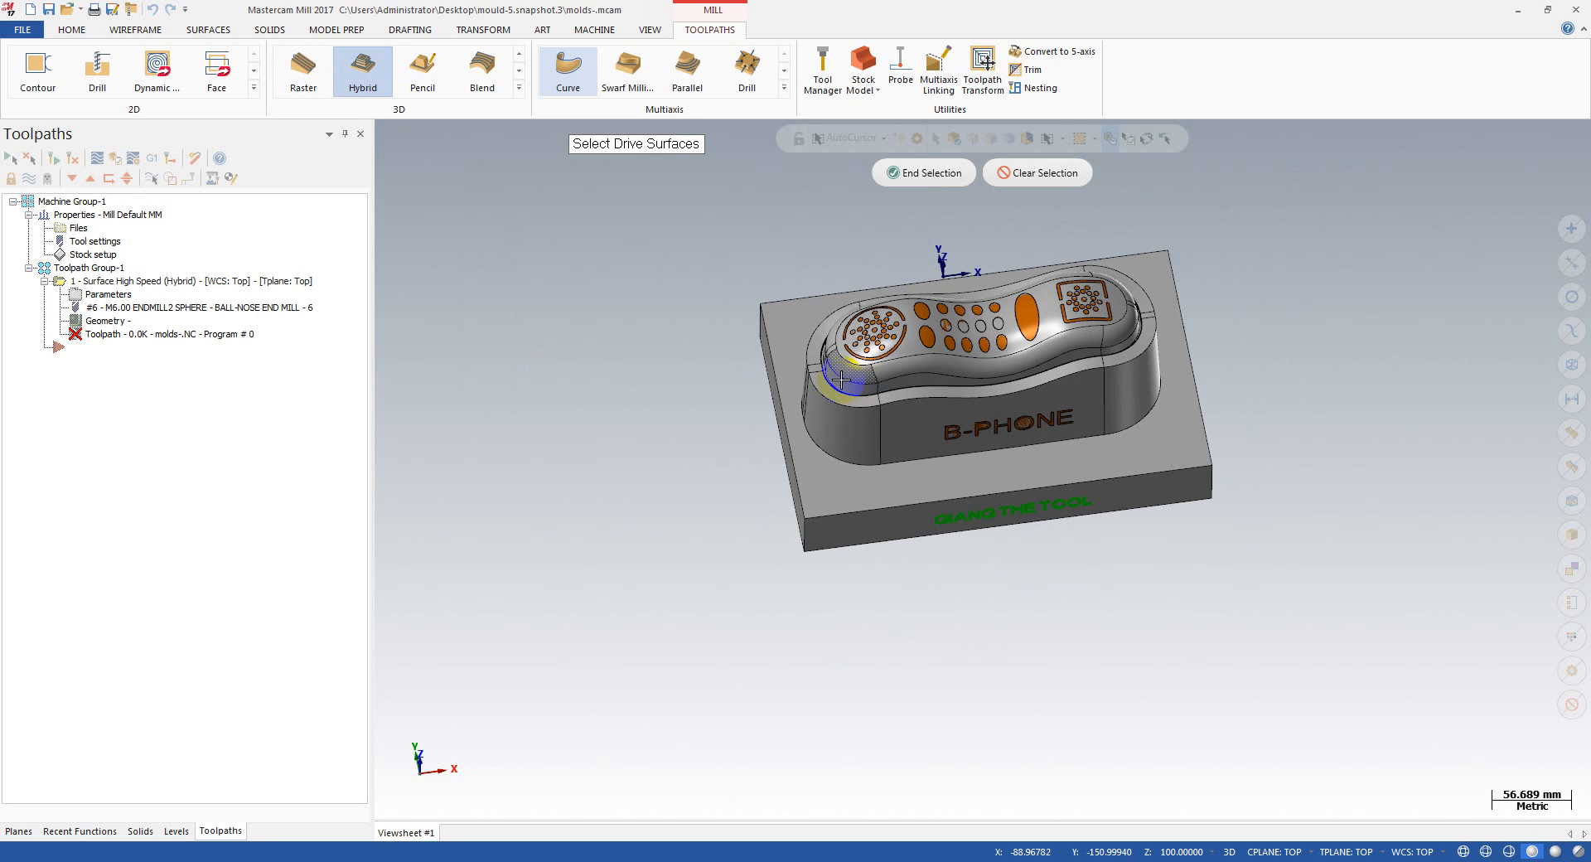
pyautogui.moveTo(671, 232); pyautogui.dragTo(1315, 602)
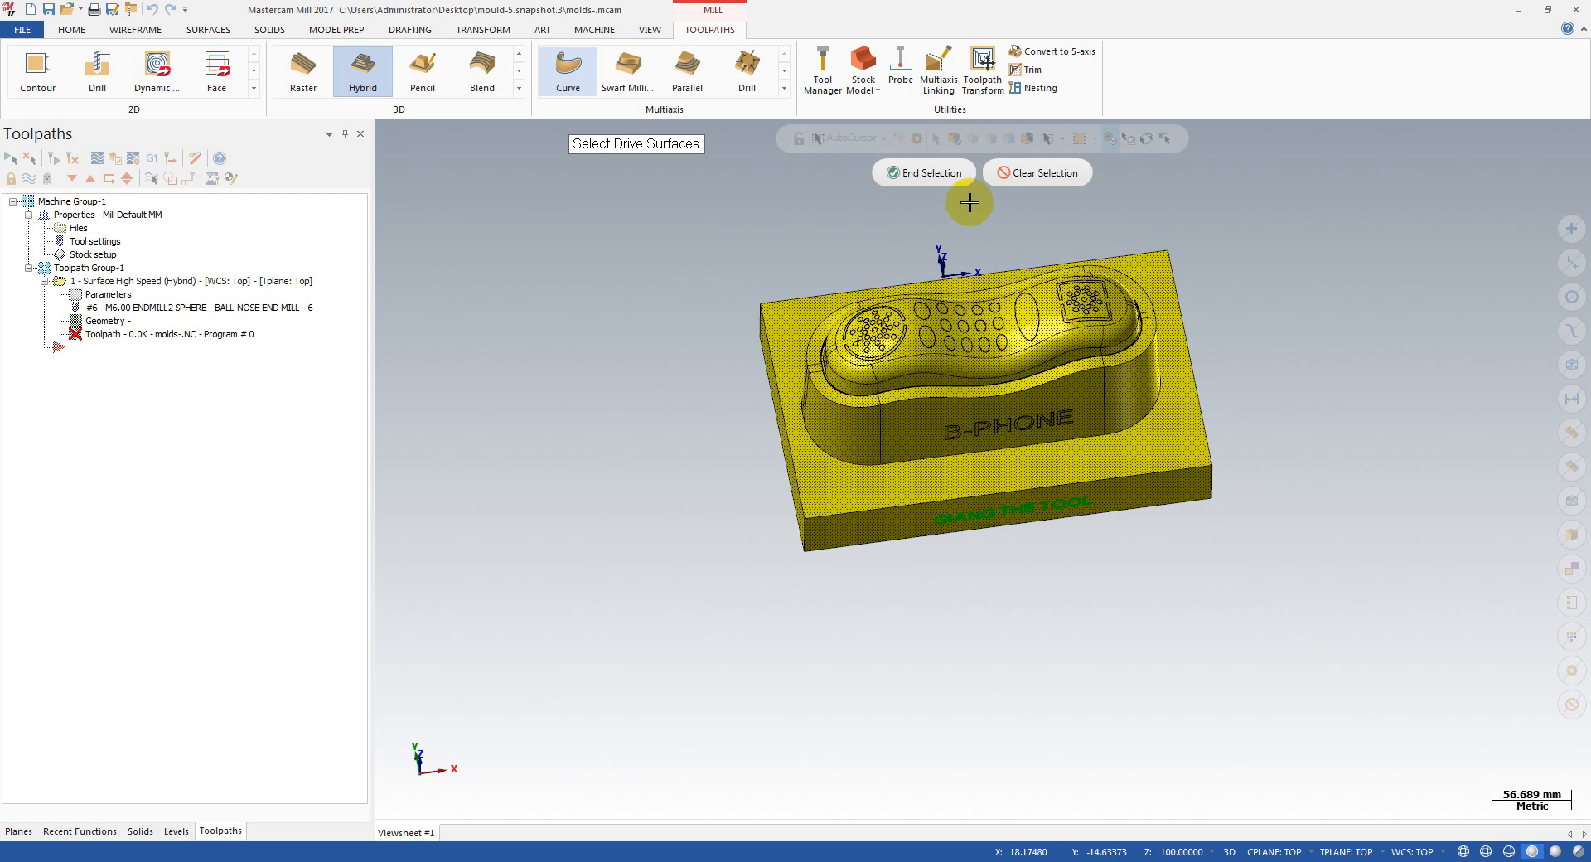
pyautogui.click(927, 173)
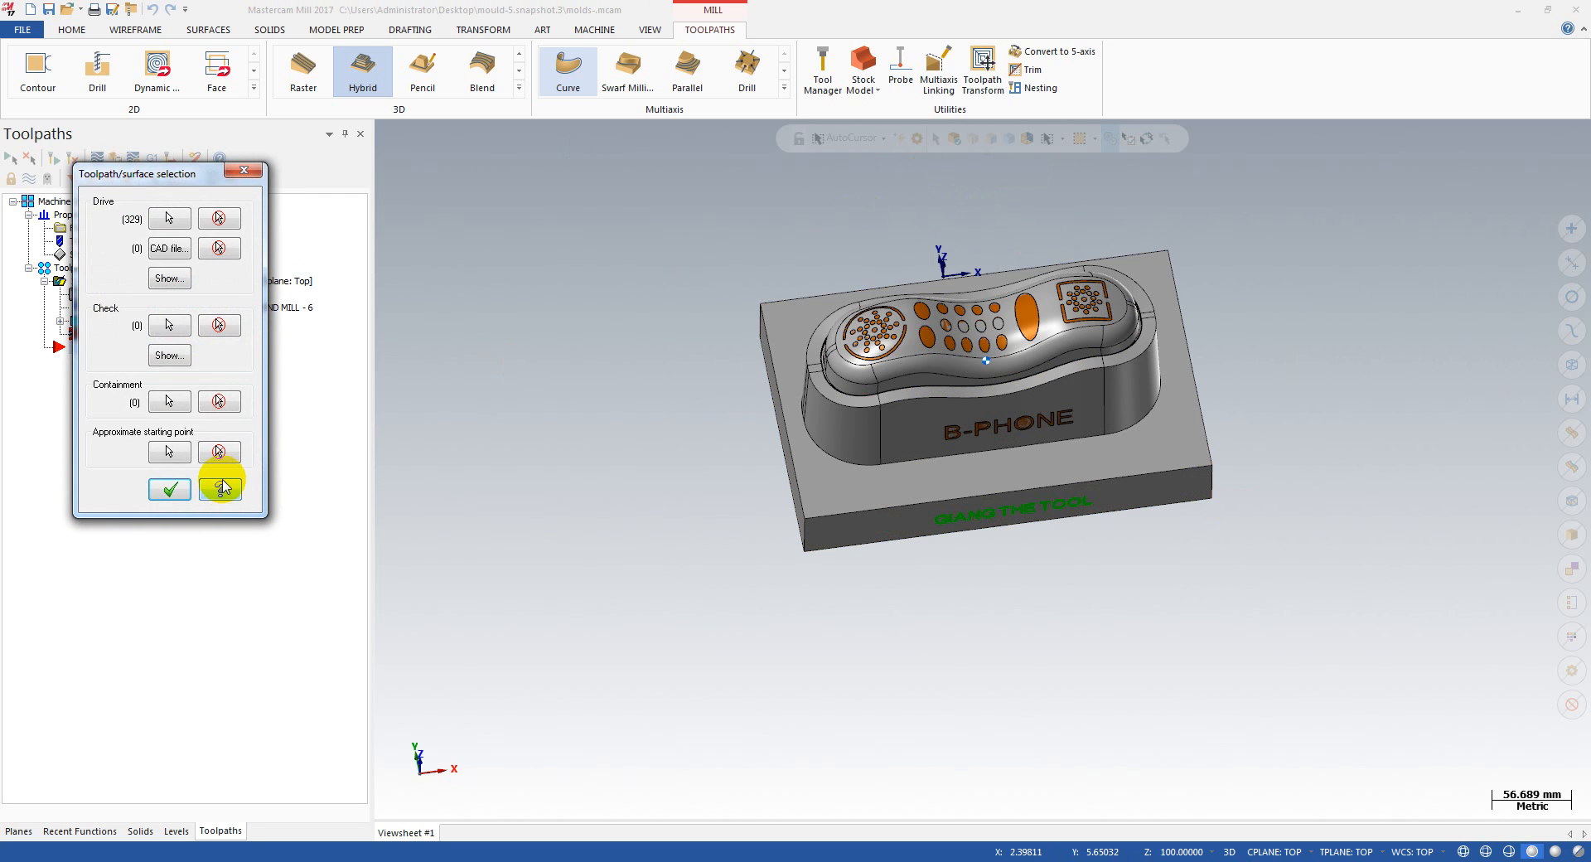
# Step: Set the containment boundary to the solid edge loop where the phone block's walls meet the base plate, and accept the surface selection
pyautogui.click(170, 402)
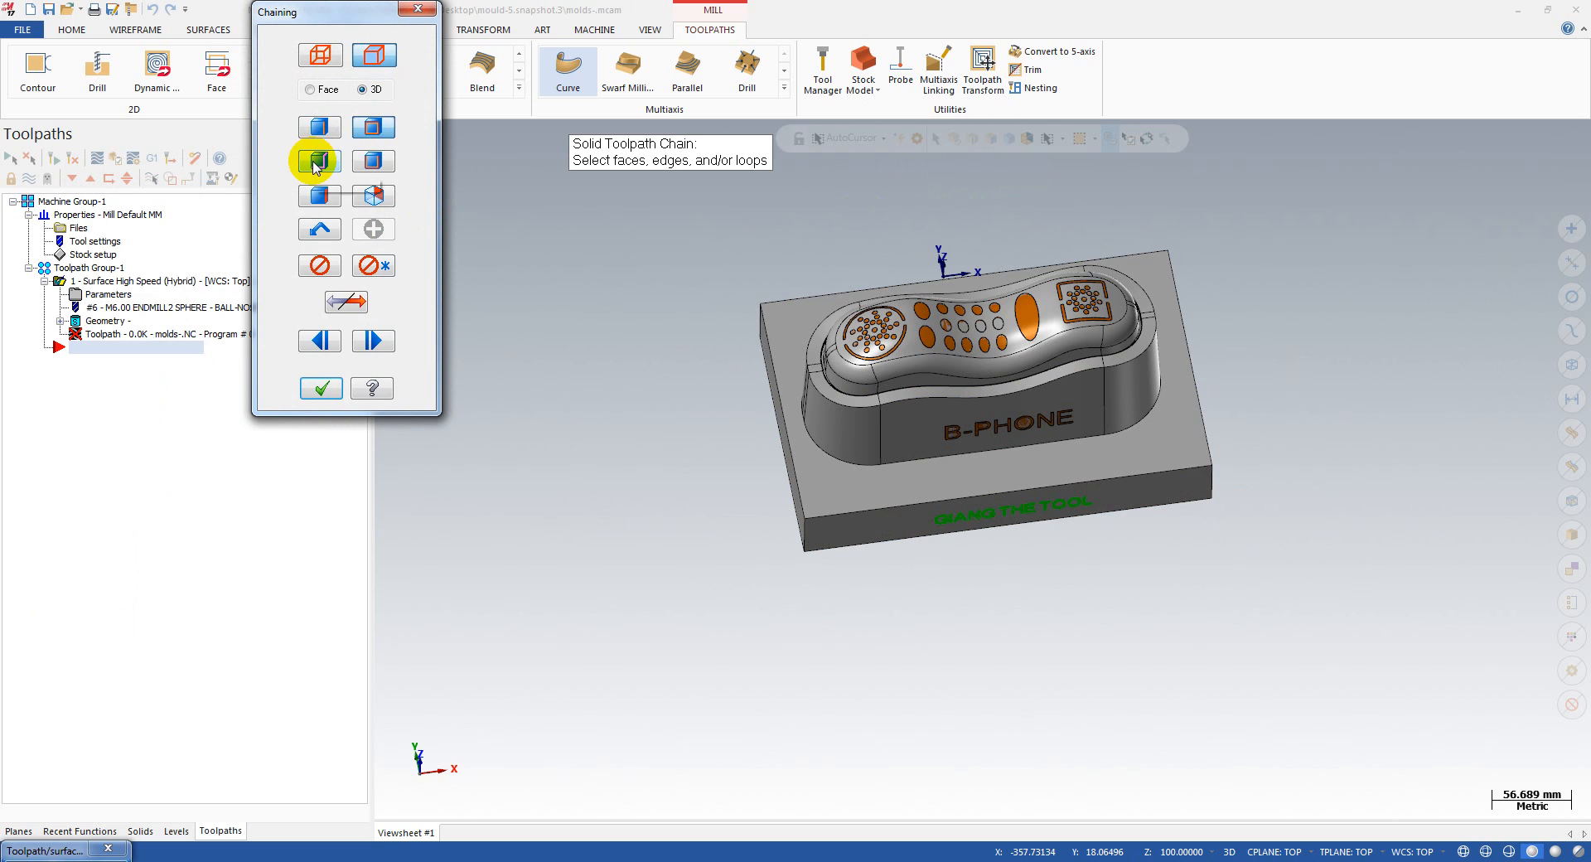
pyautogui.click(373, 127)
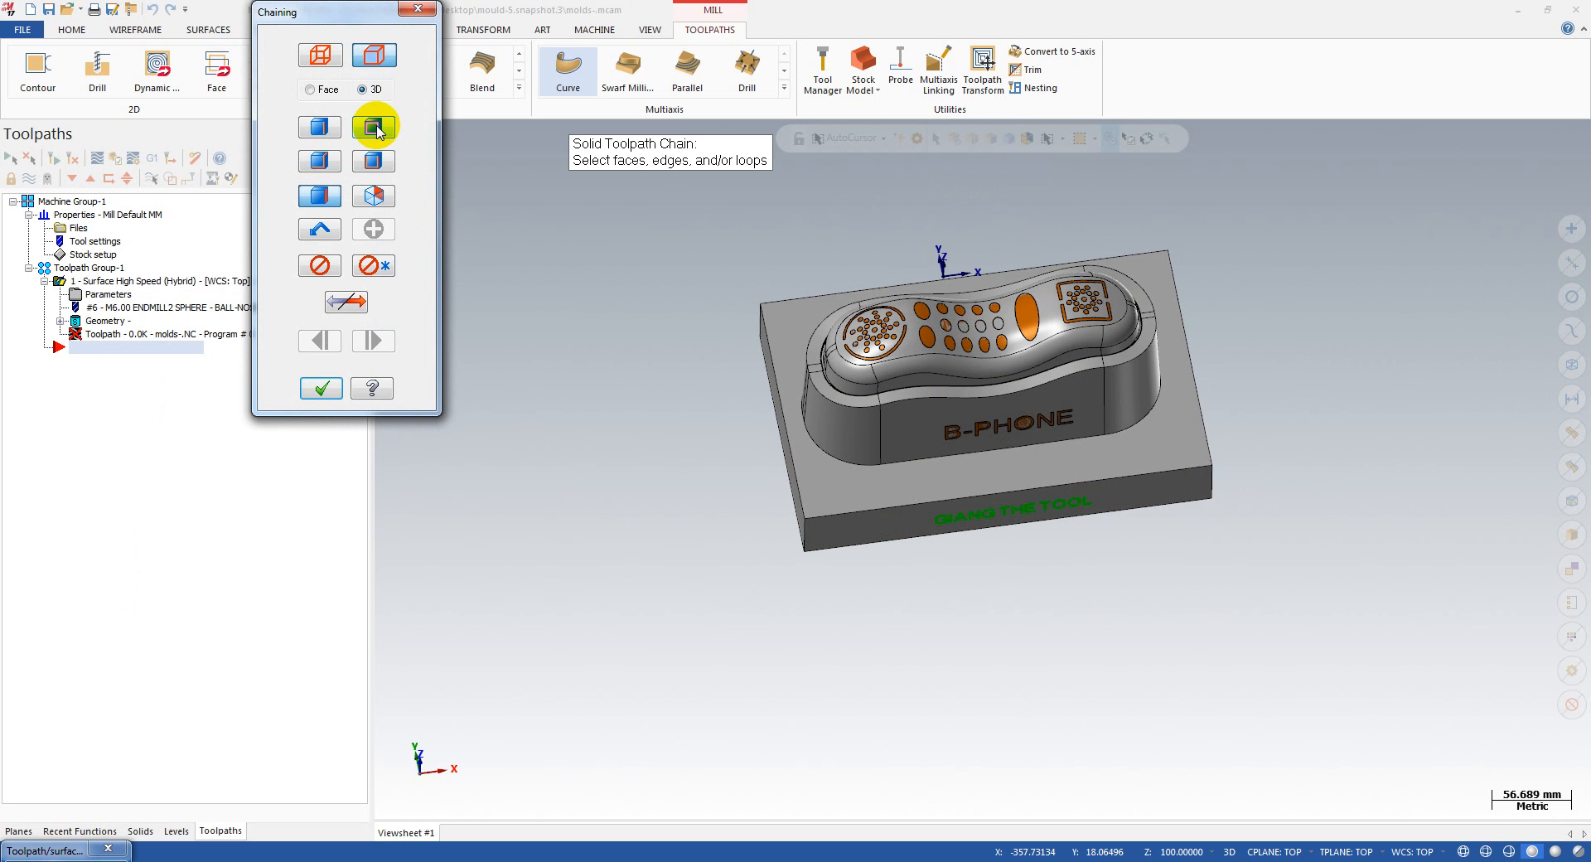
pyautogui.scroll(3, 937, 489)
pyautogui.scroll(1, 939, 489)
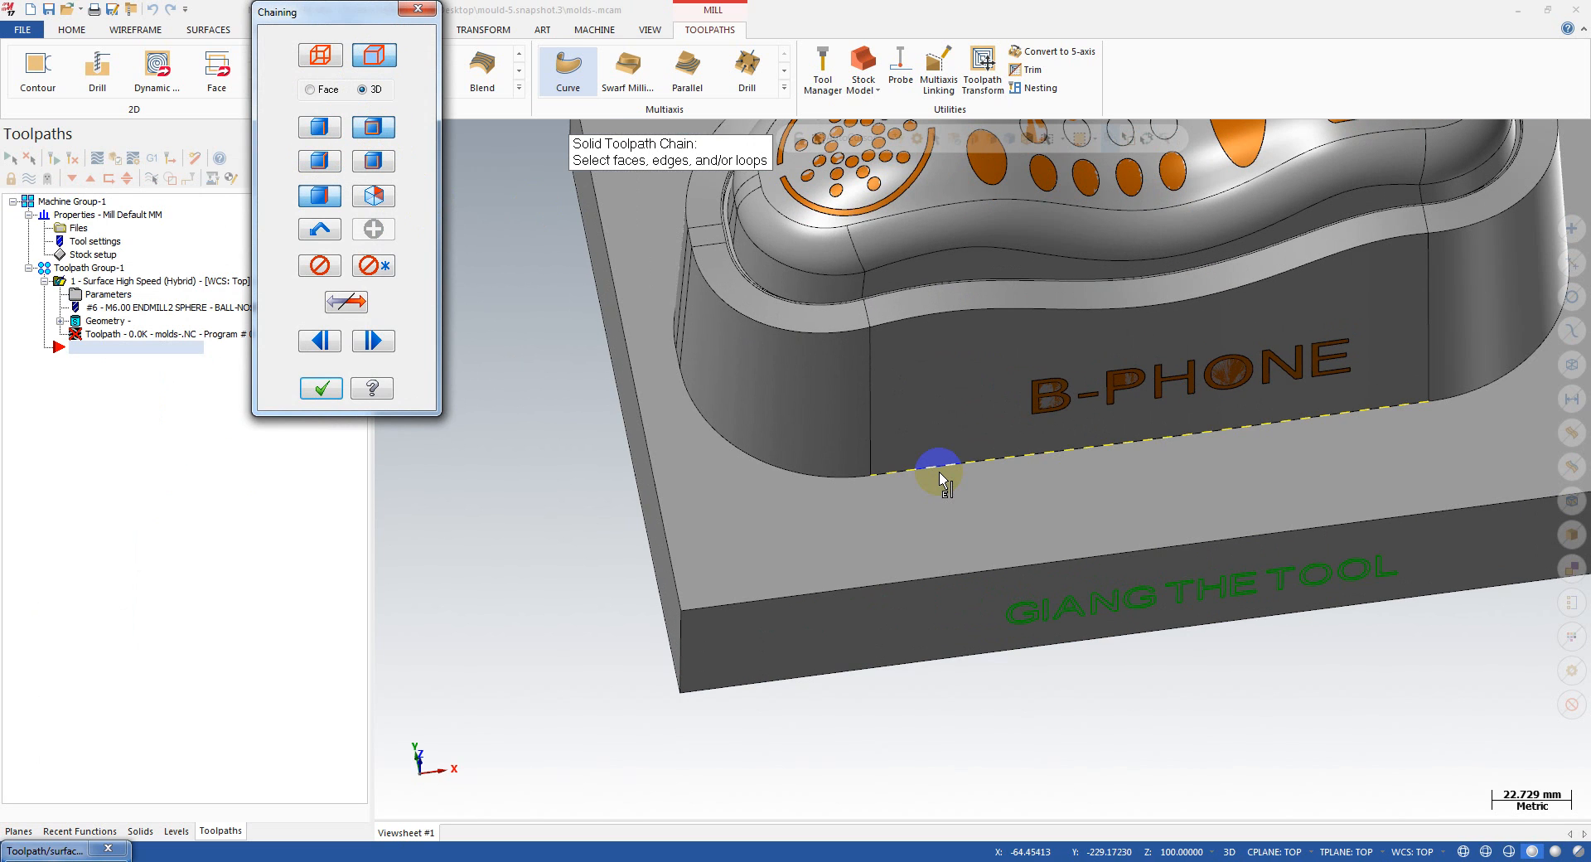
pyautogui.click(938, 469)
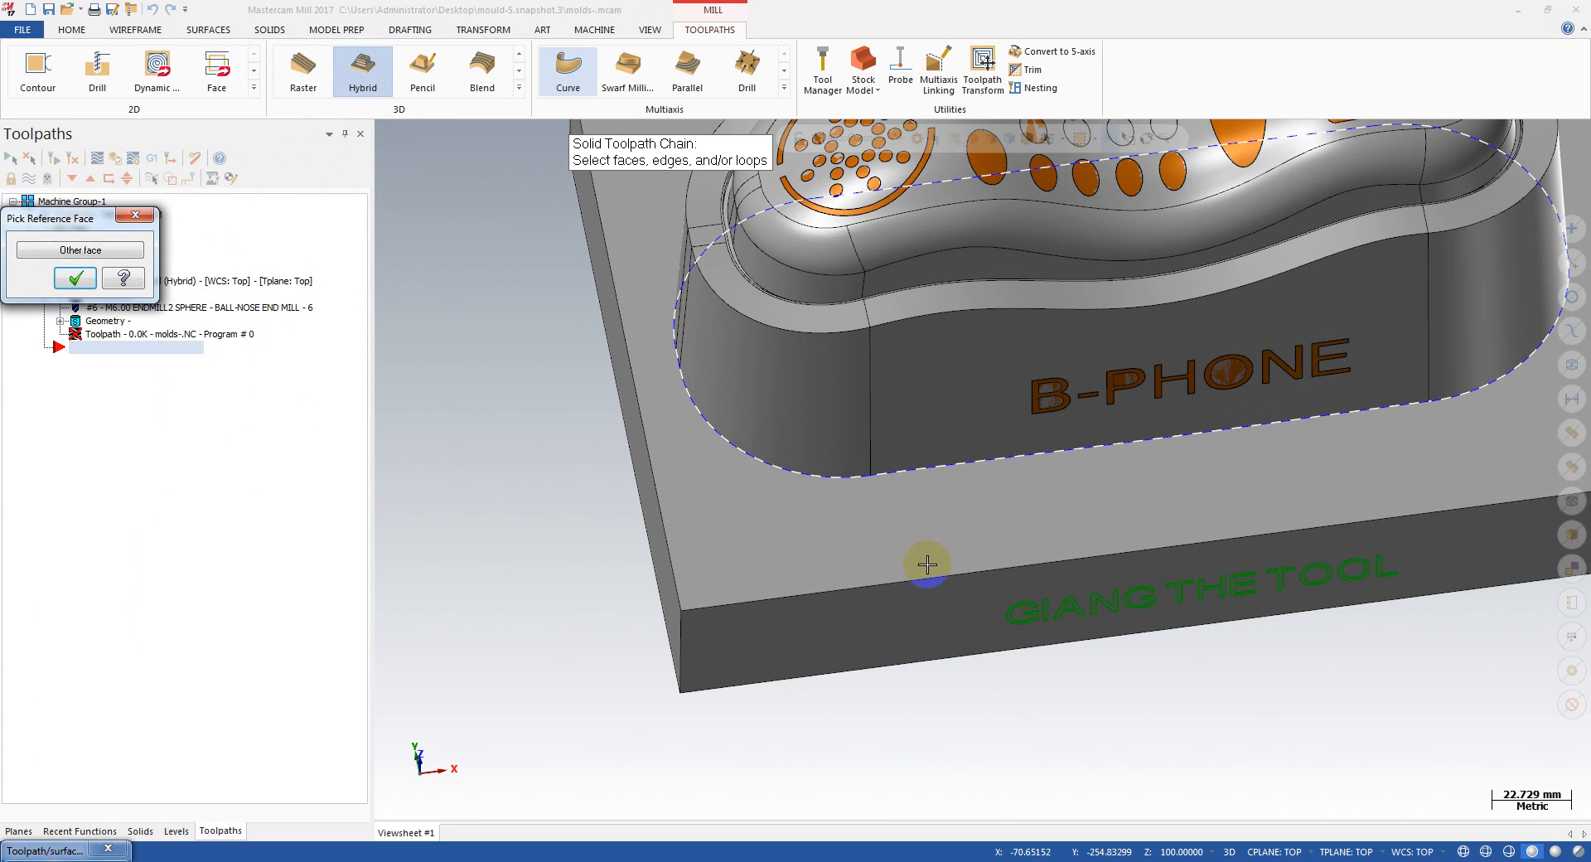
pyautogui.scroll(-3, 916, 561)
pyautogui.click(76, 280)
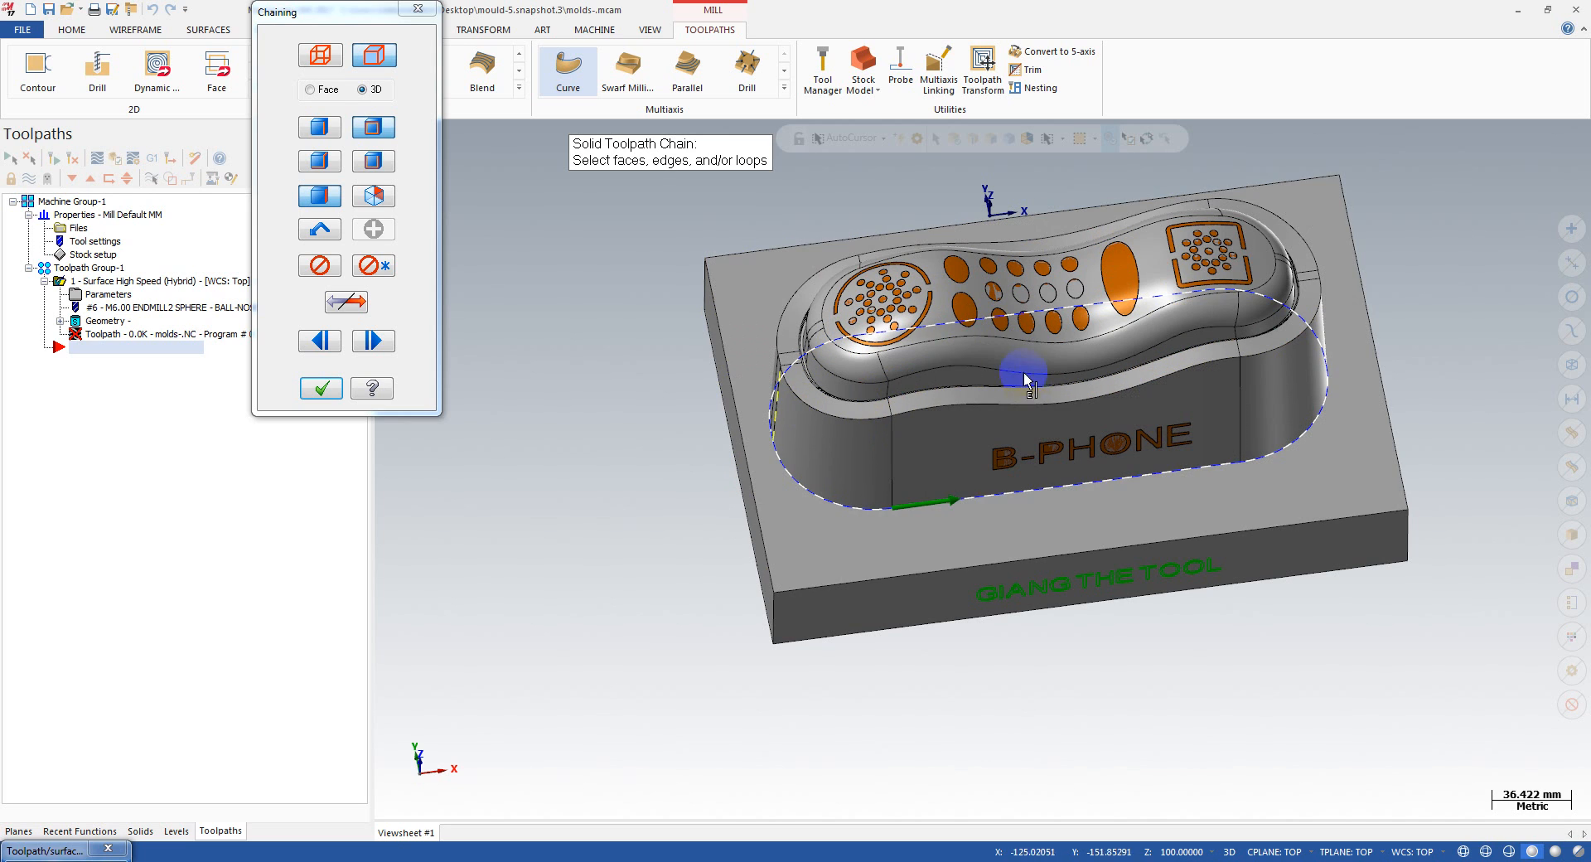
pyautogui.moveTo(1023, 371); pyautogui.dragTo(869, 439, button='middle')
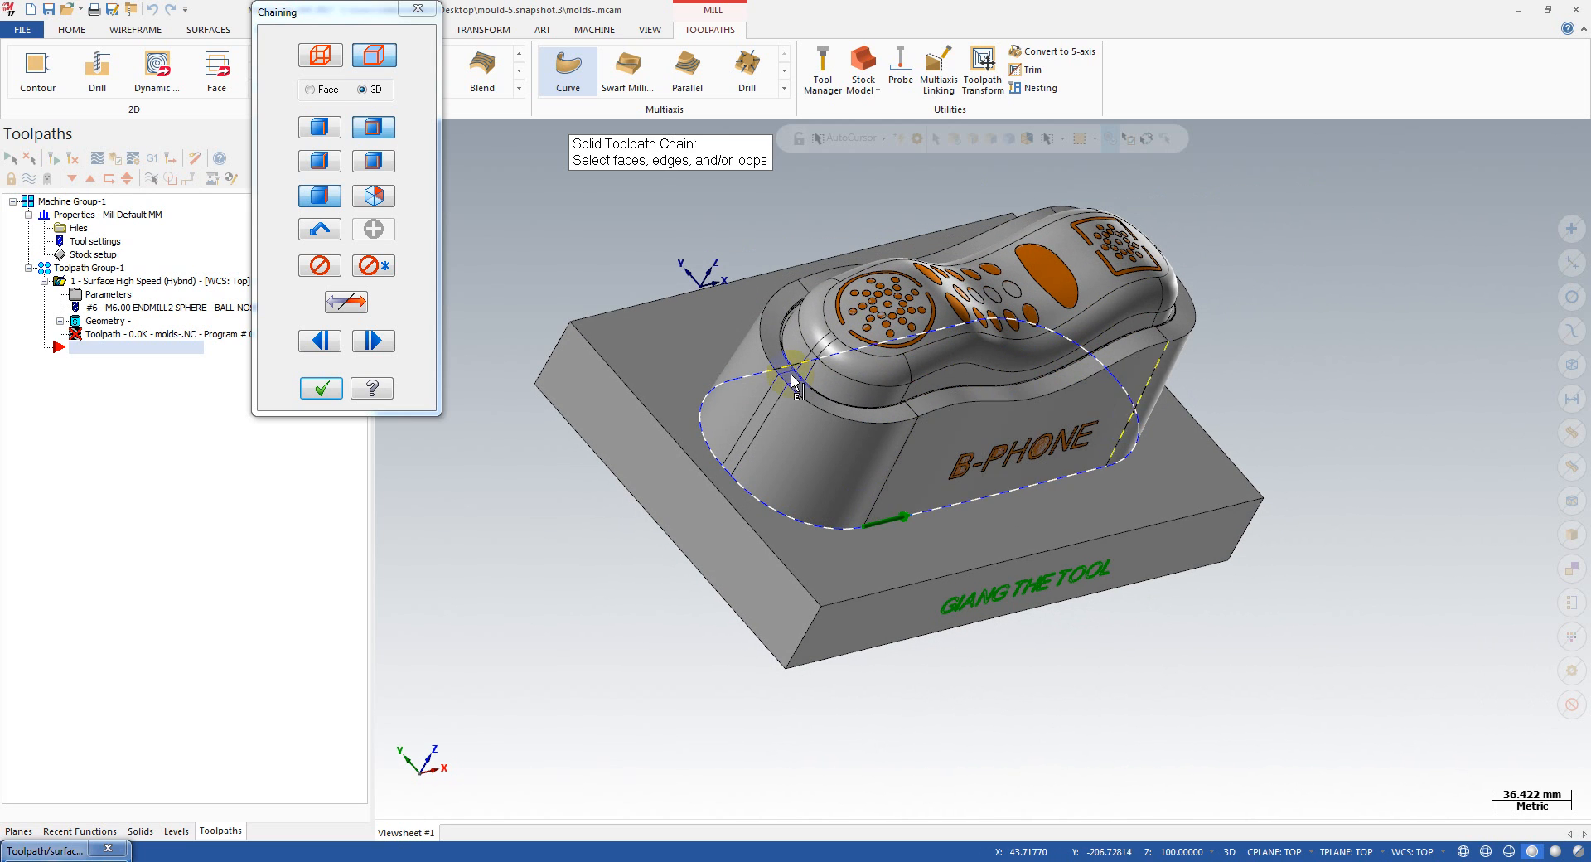
pyautogui.click(321, 388)
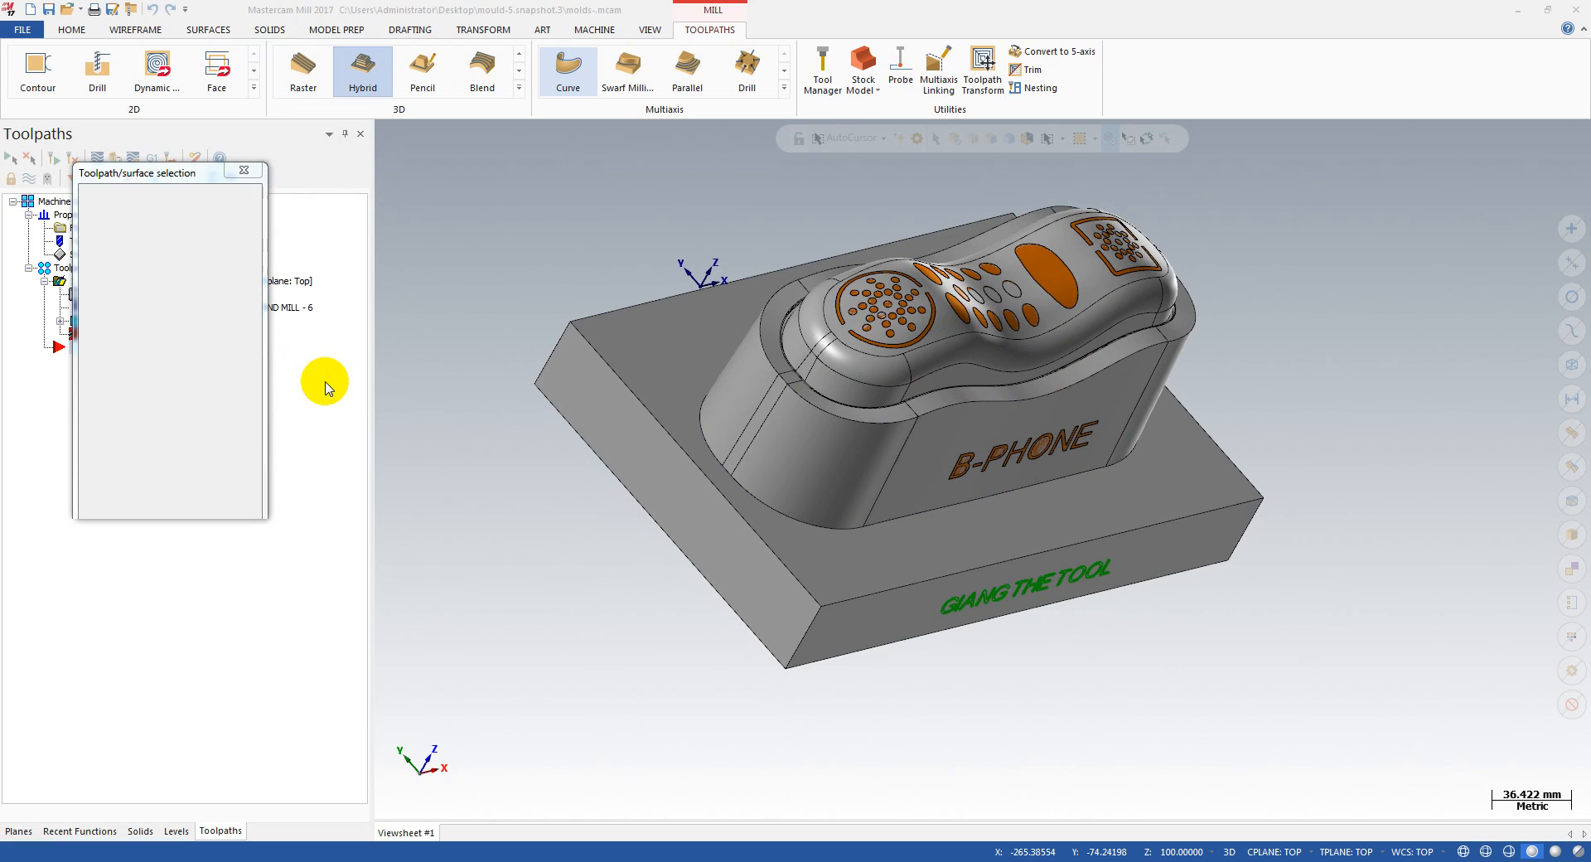
pyautogui.click(168, 491)
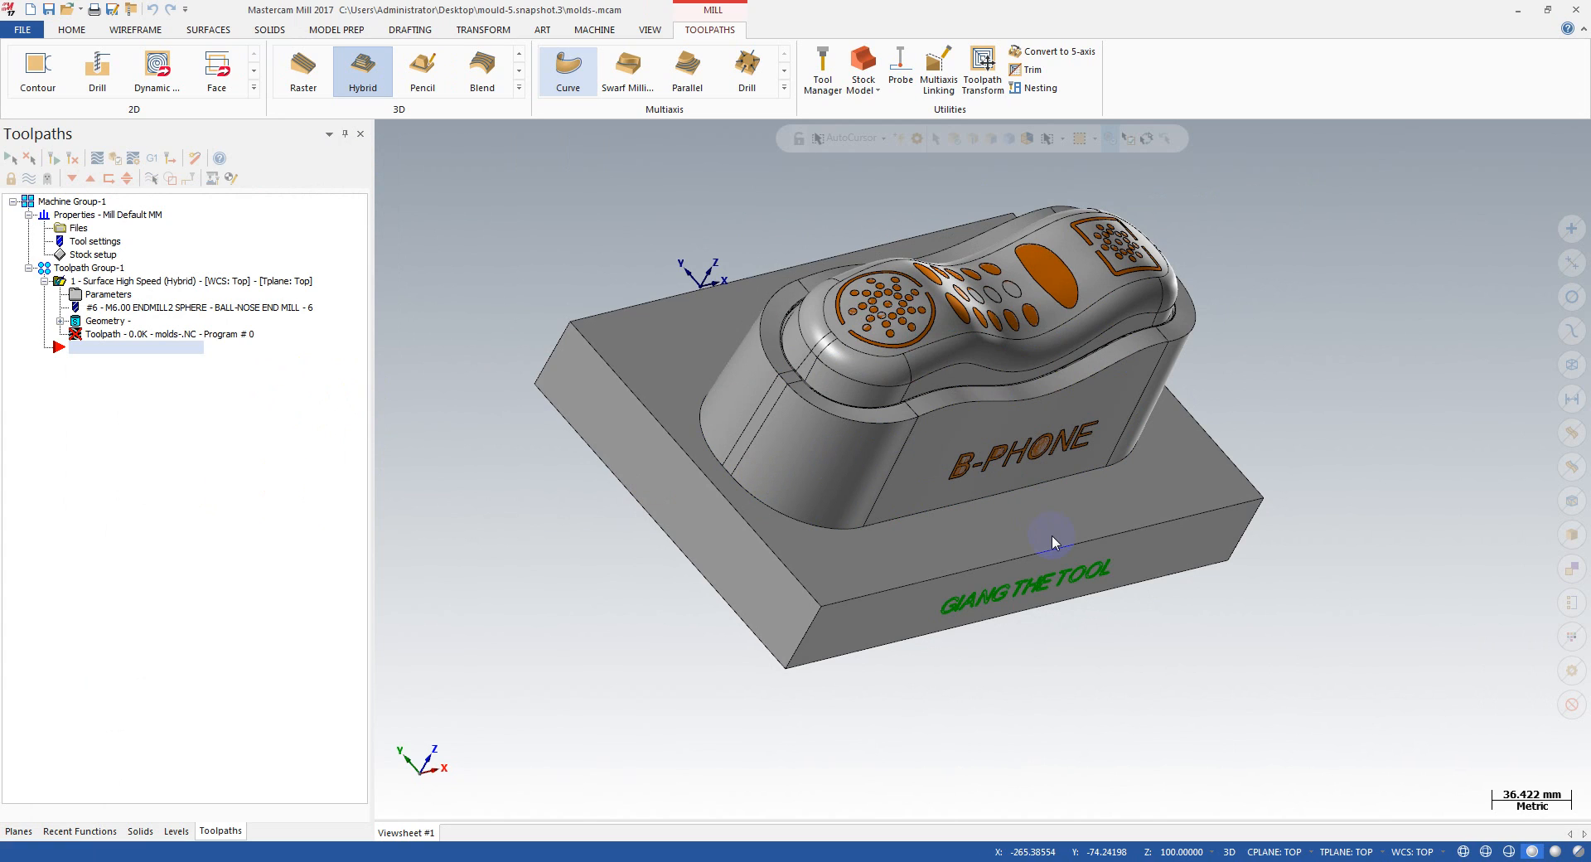
# Step: Open the Hybrid toolpath's parameters and review the 6 mm ball-nose end mill's overall length, shoulder length and holder
pyautogui.click(91, 300)
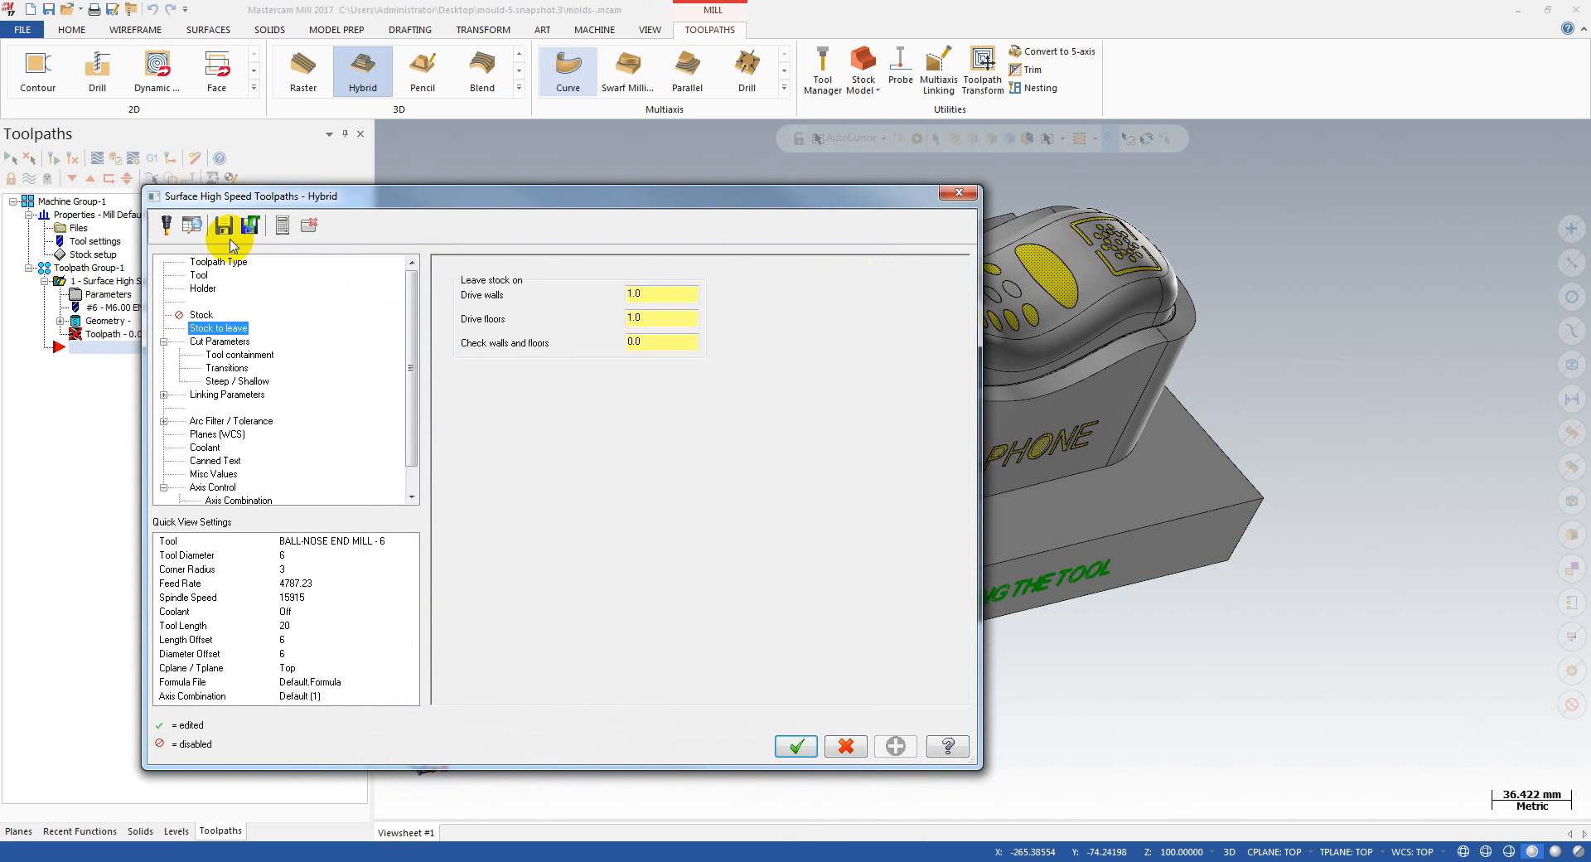
pyautogui.moveTo(288, 199); pyautogui.dragTo(404, 217)
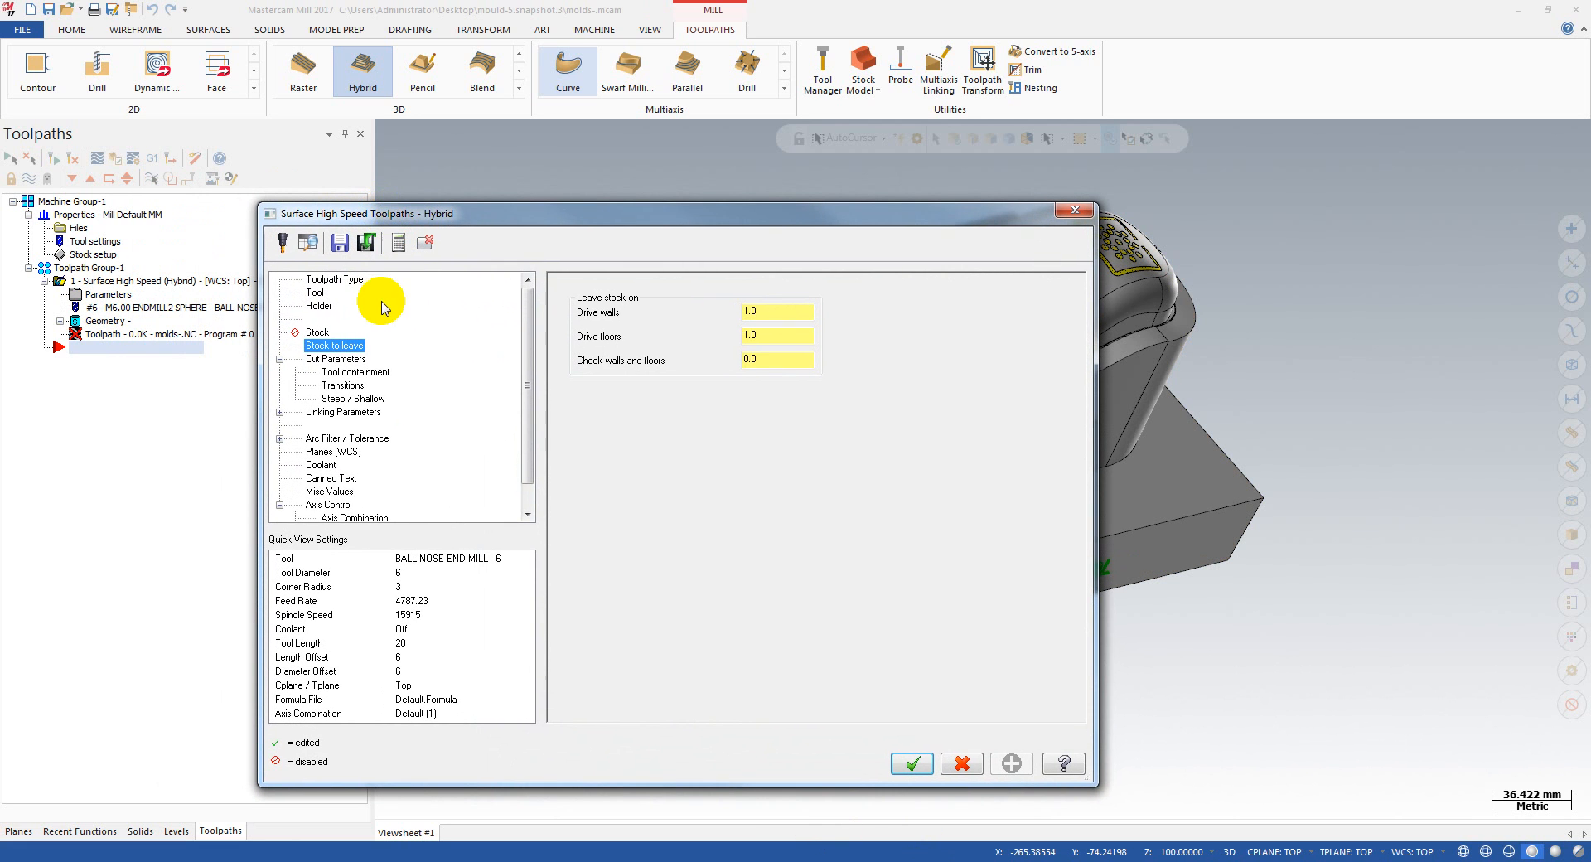
pyautogui.click(314, 293)
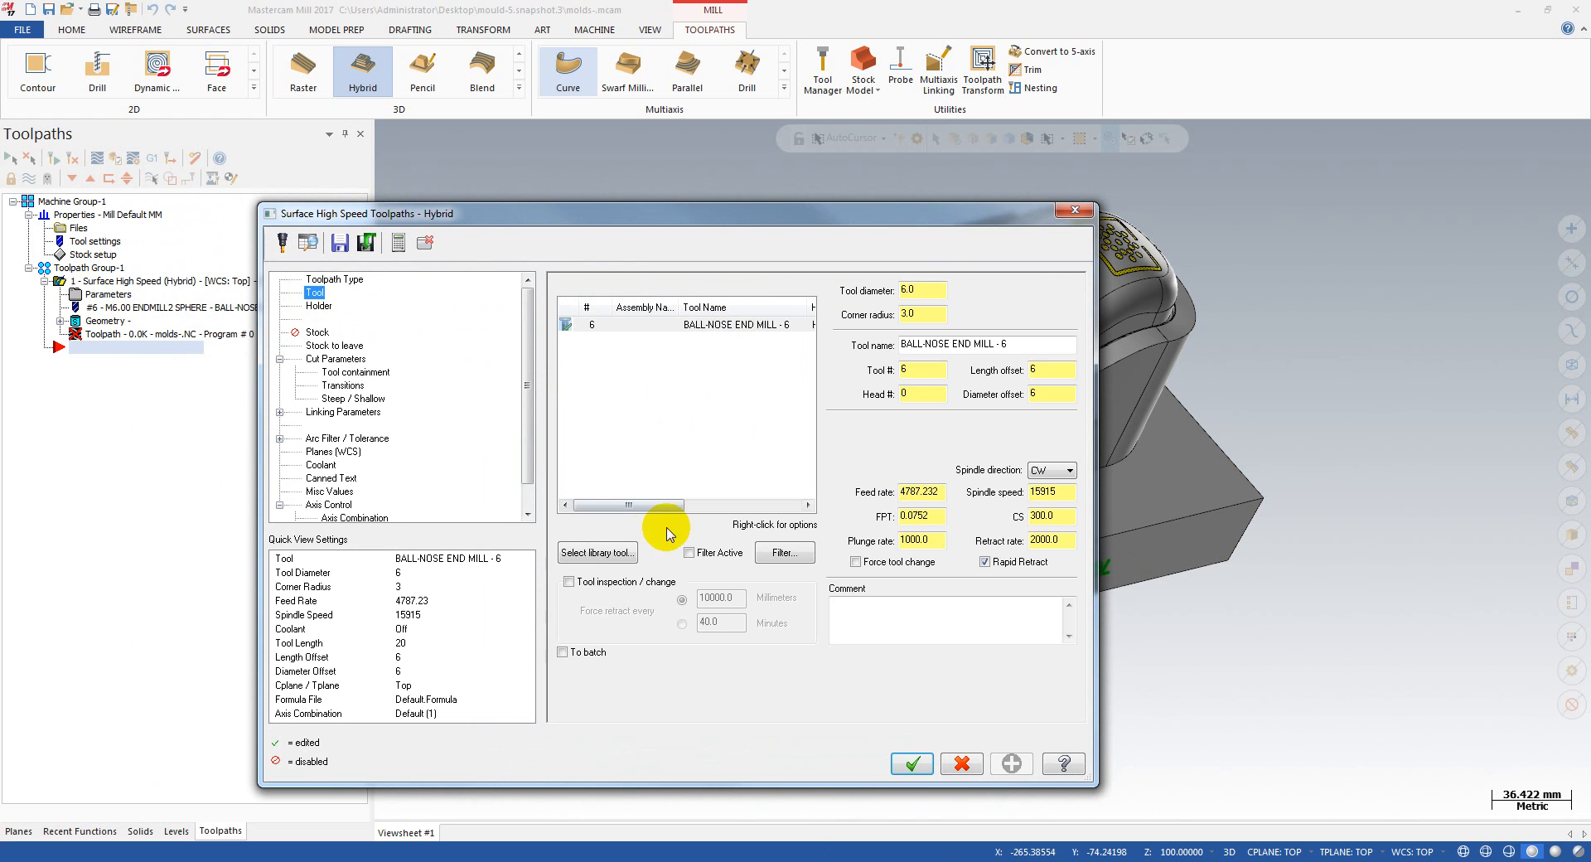
pyautogui.moveTo(626, 507); pyautogui.dragTo(632, 454)
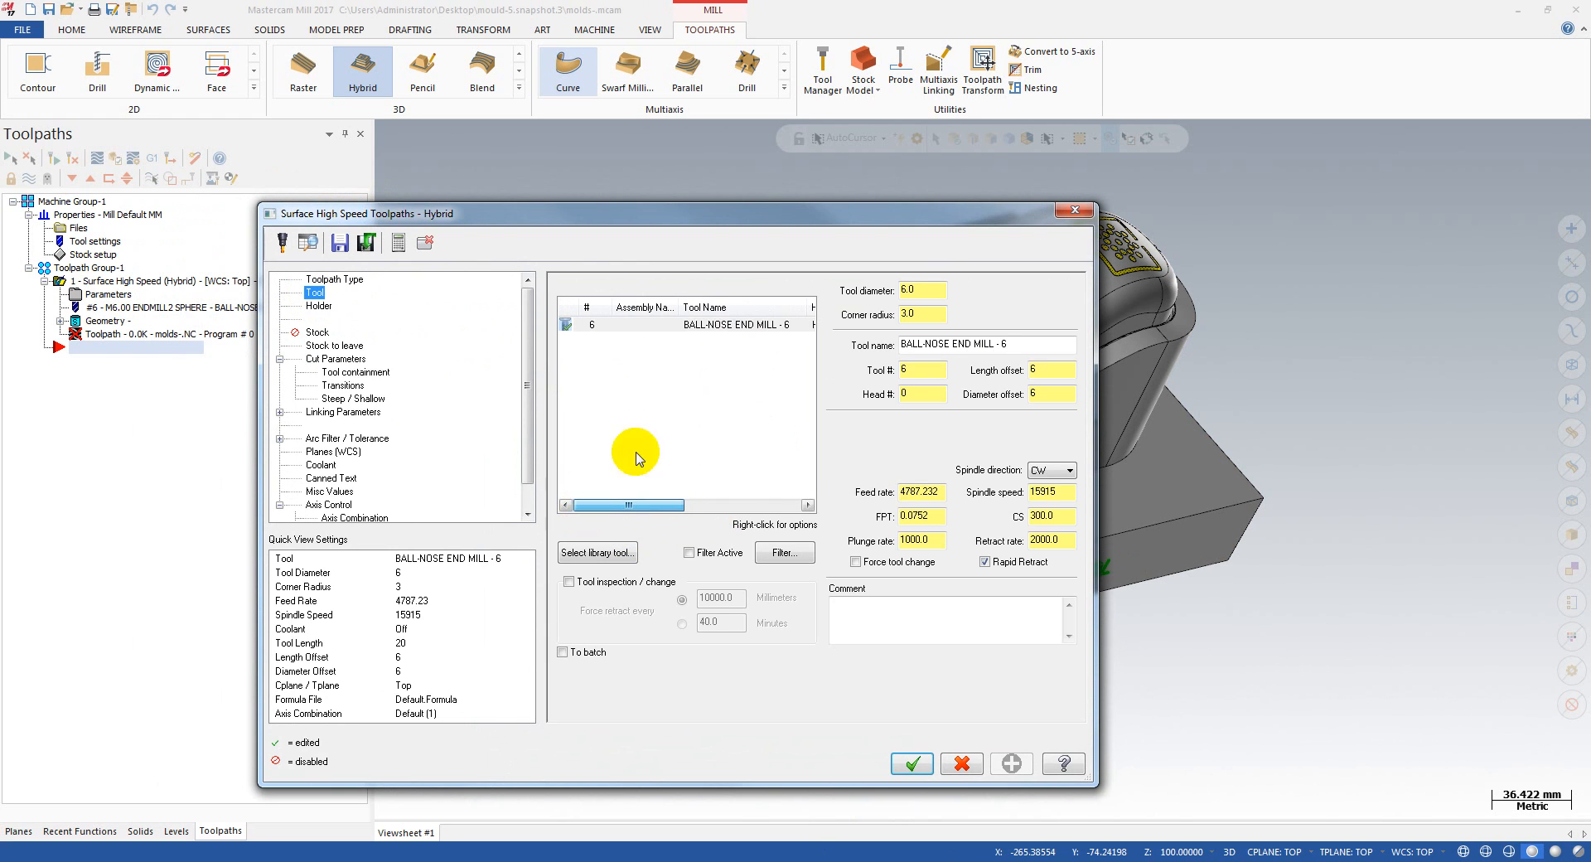
pyautogui.click(708, 322)
pyautogui.doubleClick(708, 322)
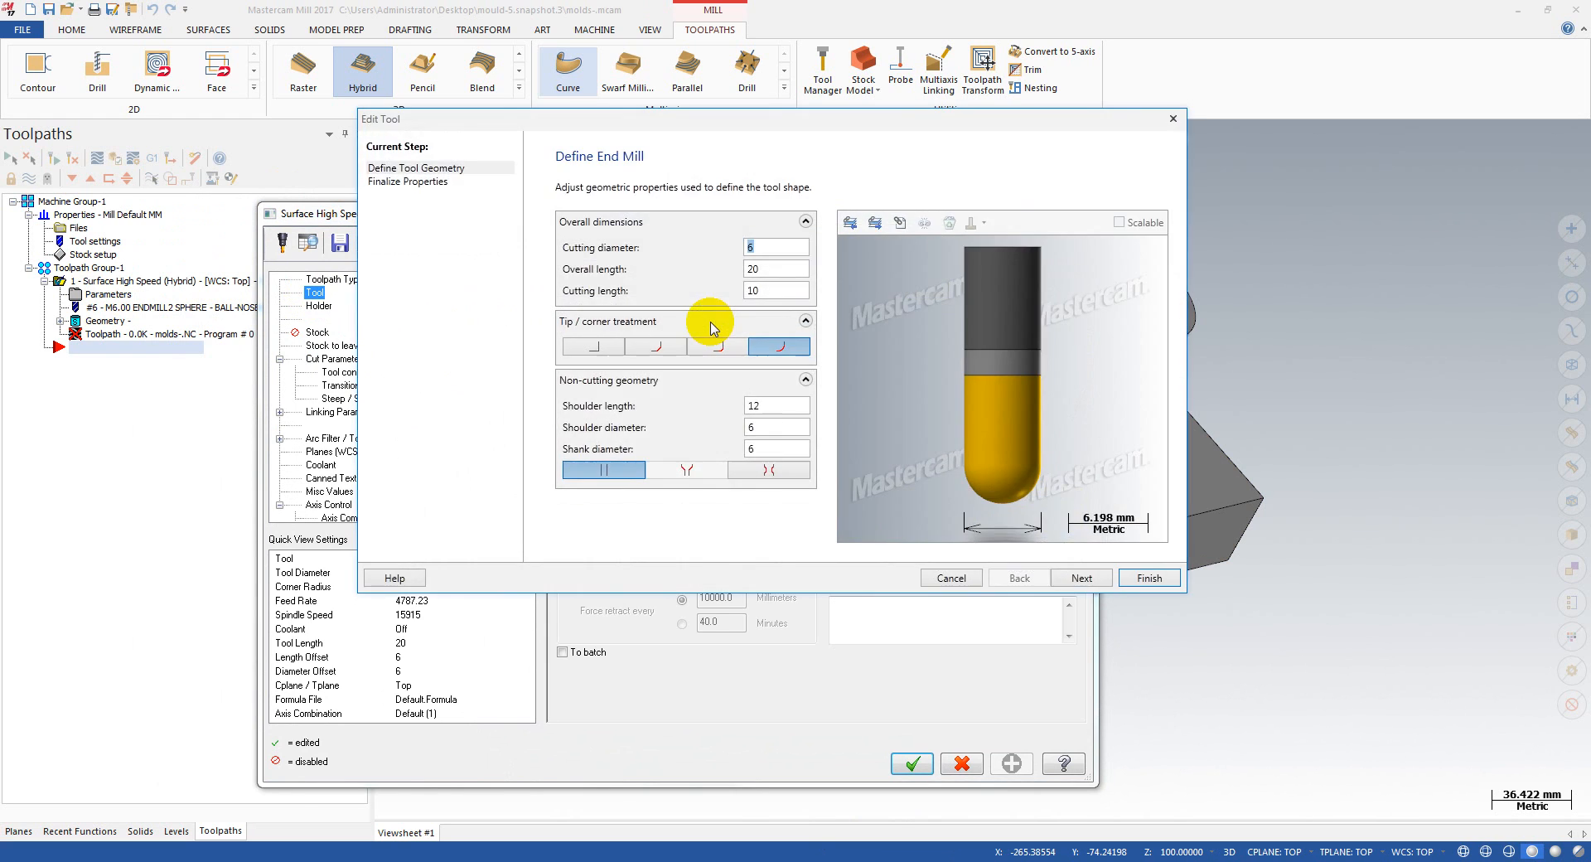
pyautogui.click(779, 269)
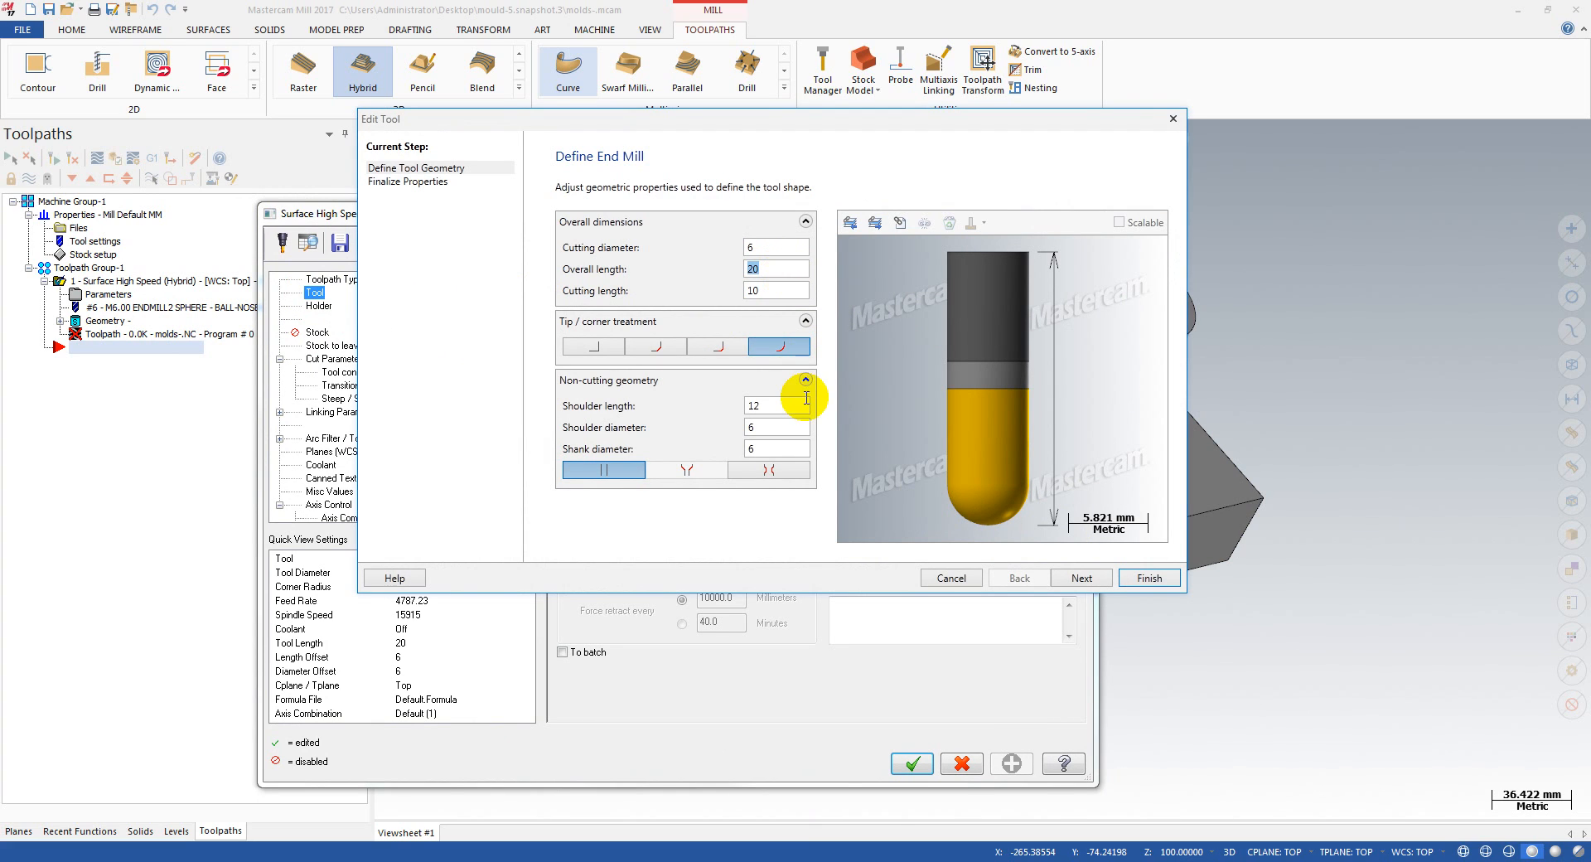
pyautogui.click(782, 405)
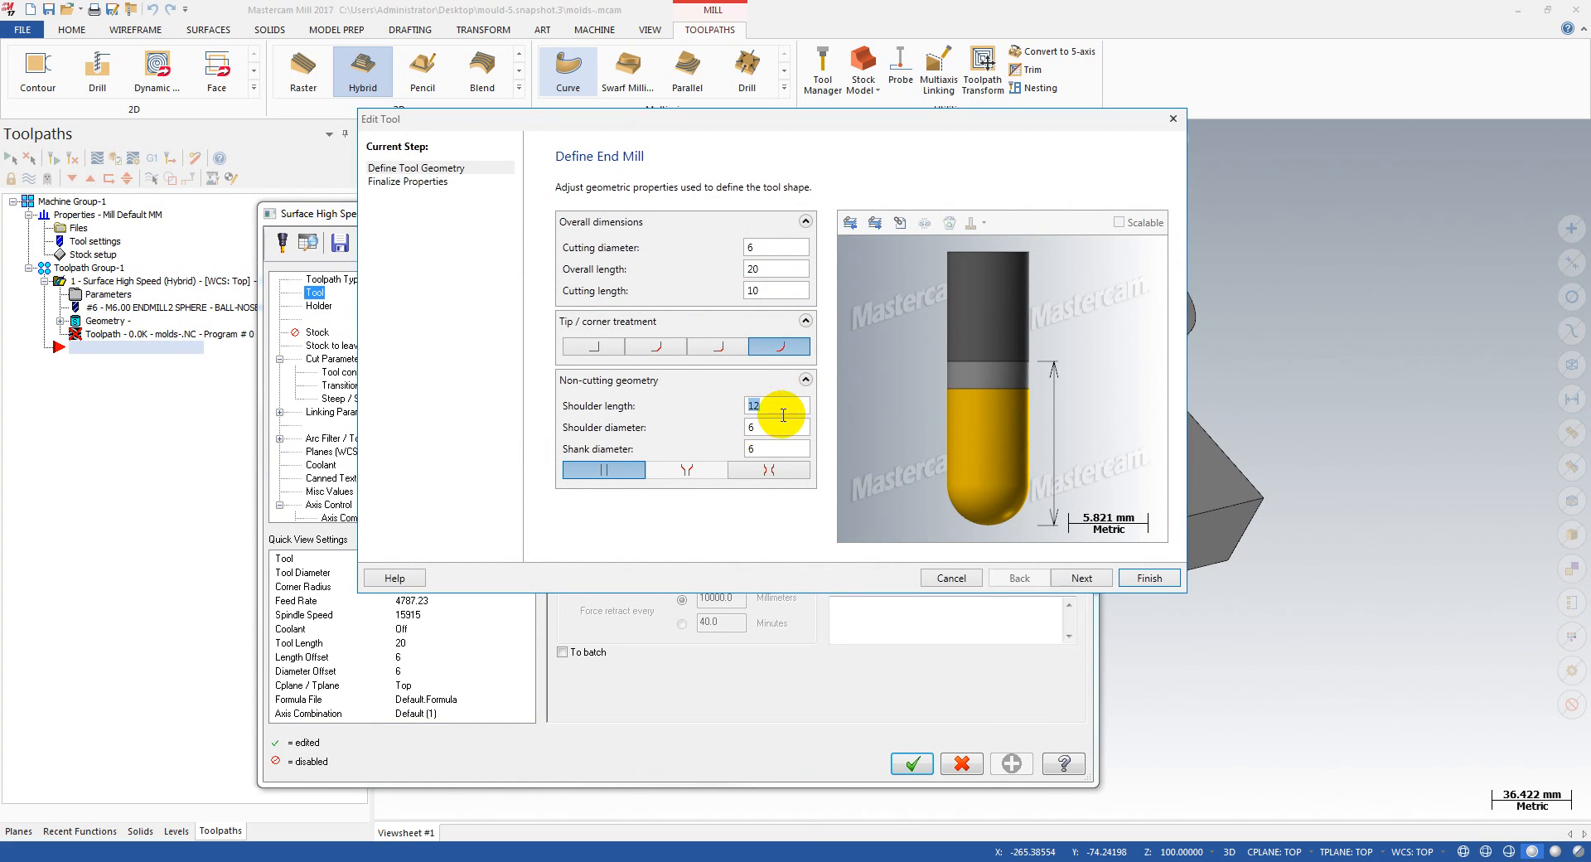
pyautogui.click(763, 262)
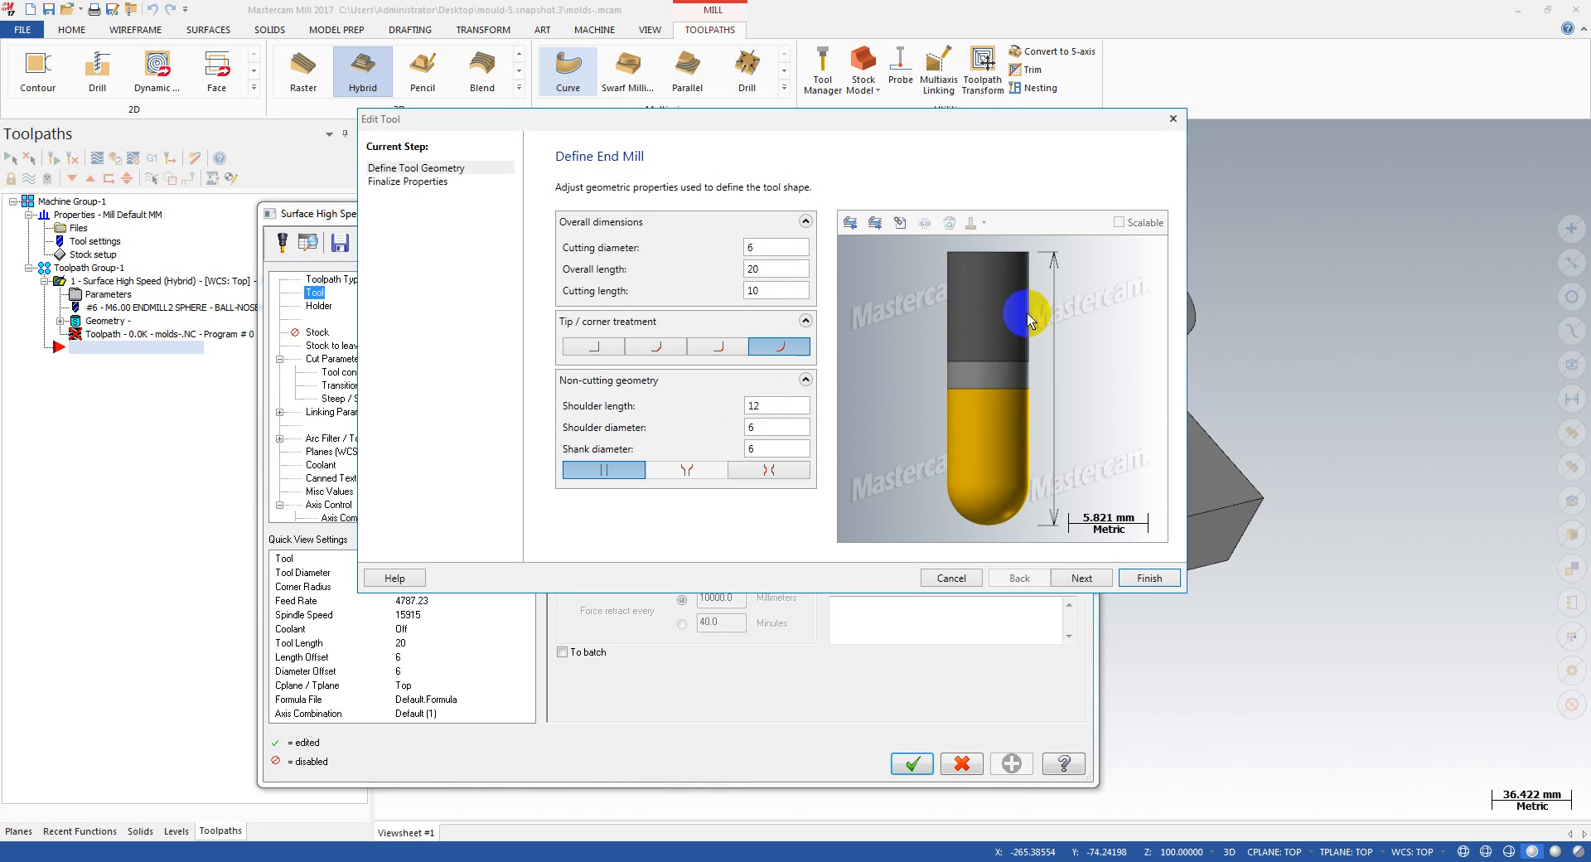
pyautogui.click(779, 407)
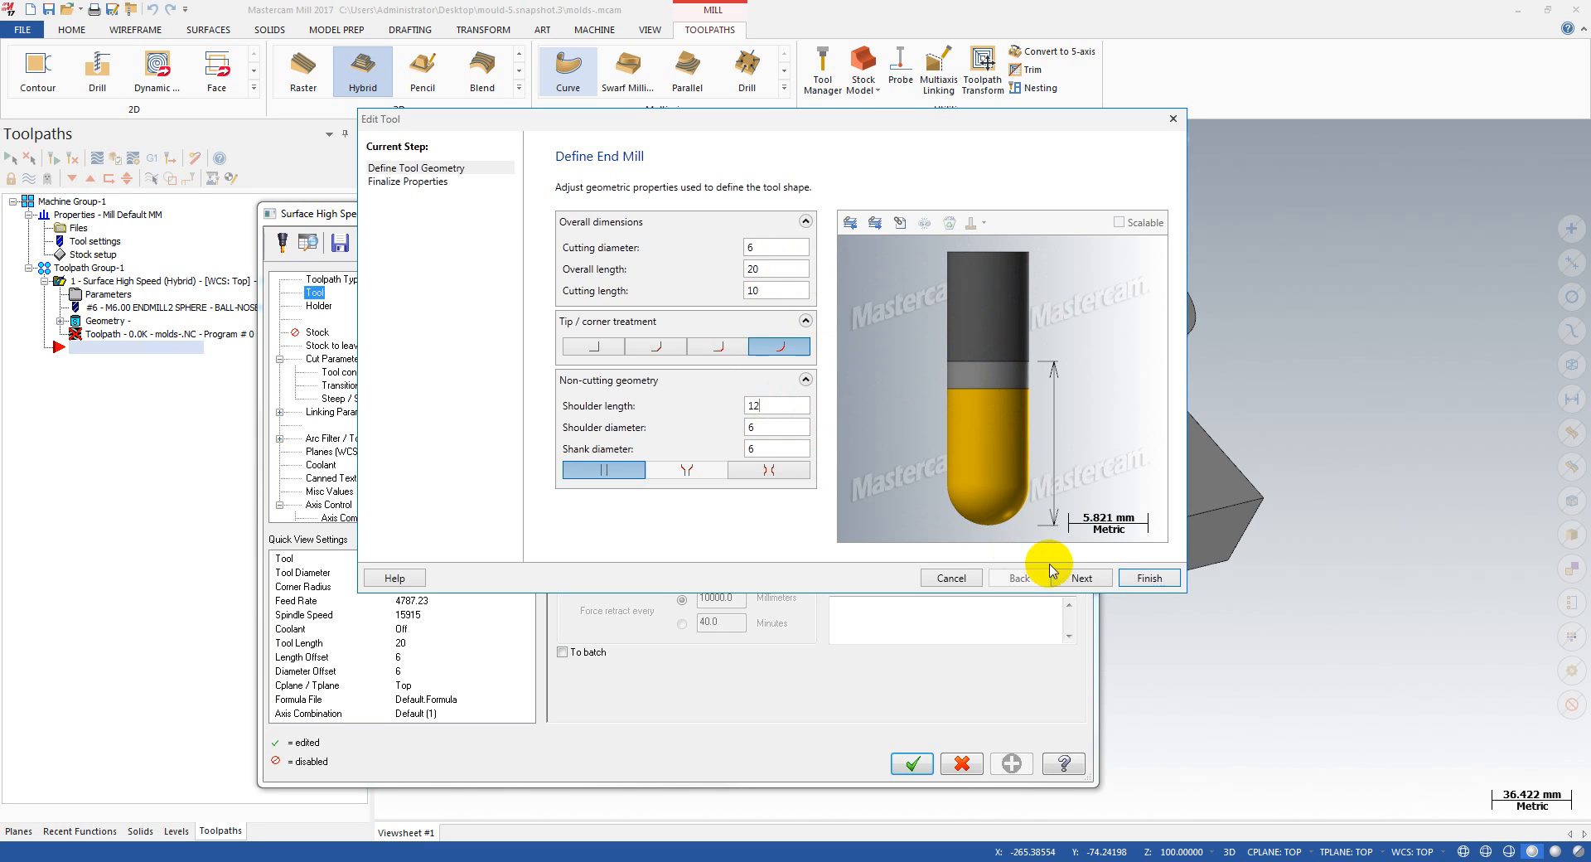
pyautogui.click(1139, 585)
pyautogui.click(318, 306)
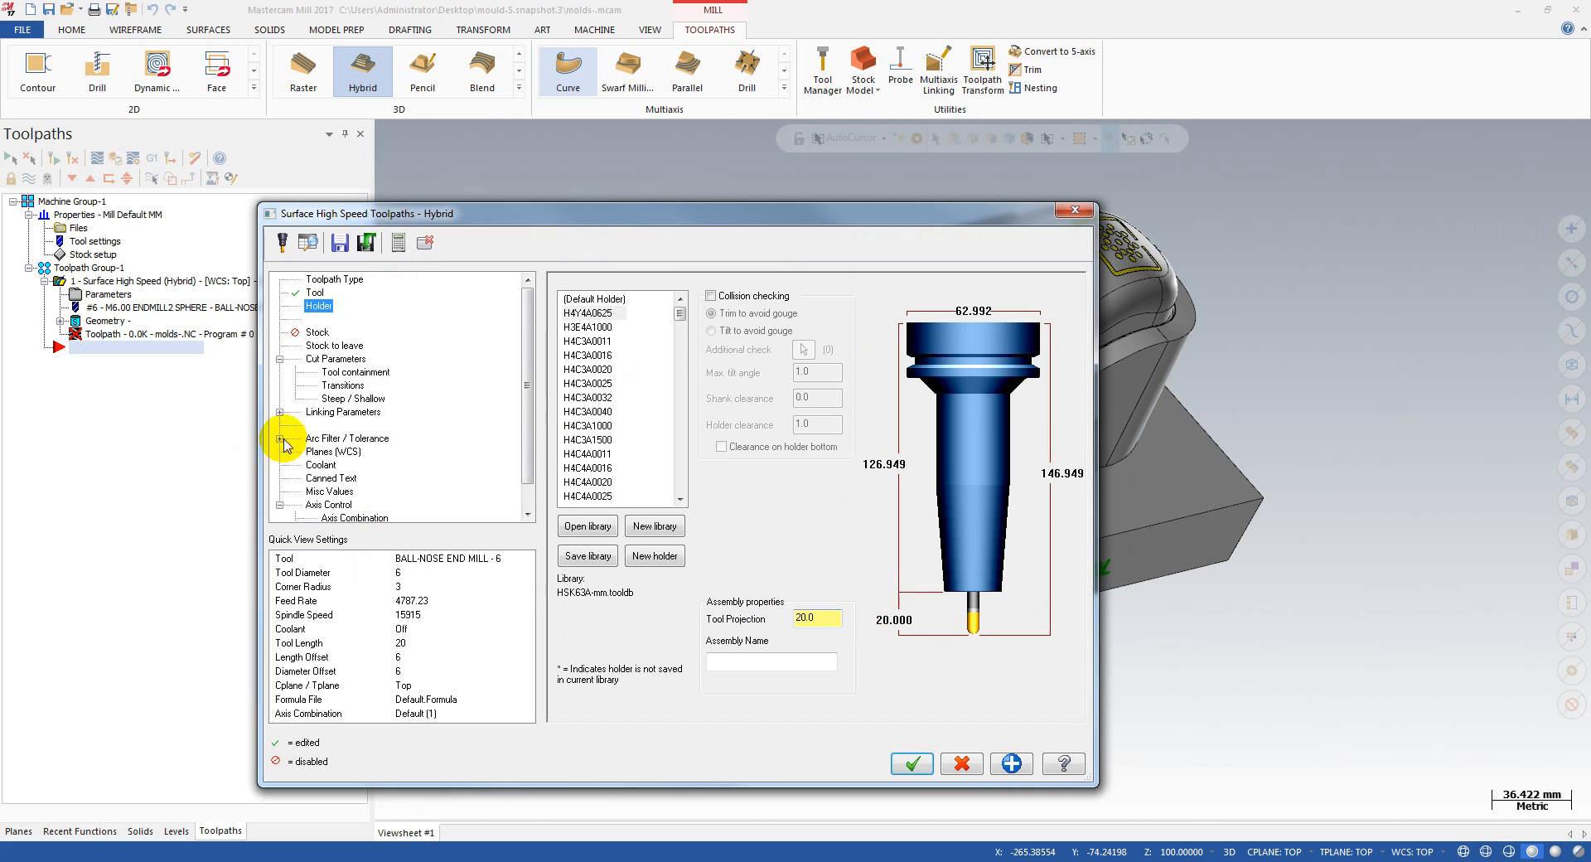
# Step: Set the stock to leave to -0.2 on both the drive walls and the drive floors
pyautogui.scroll(-1, 524, 385)
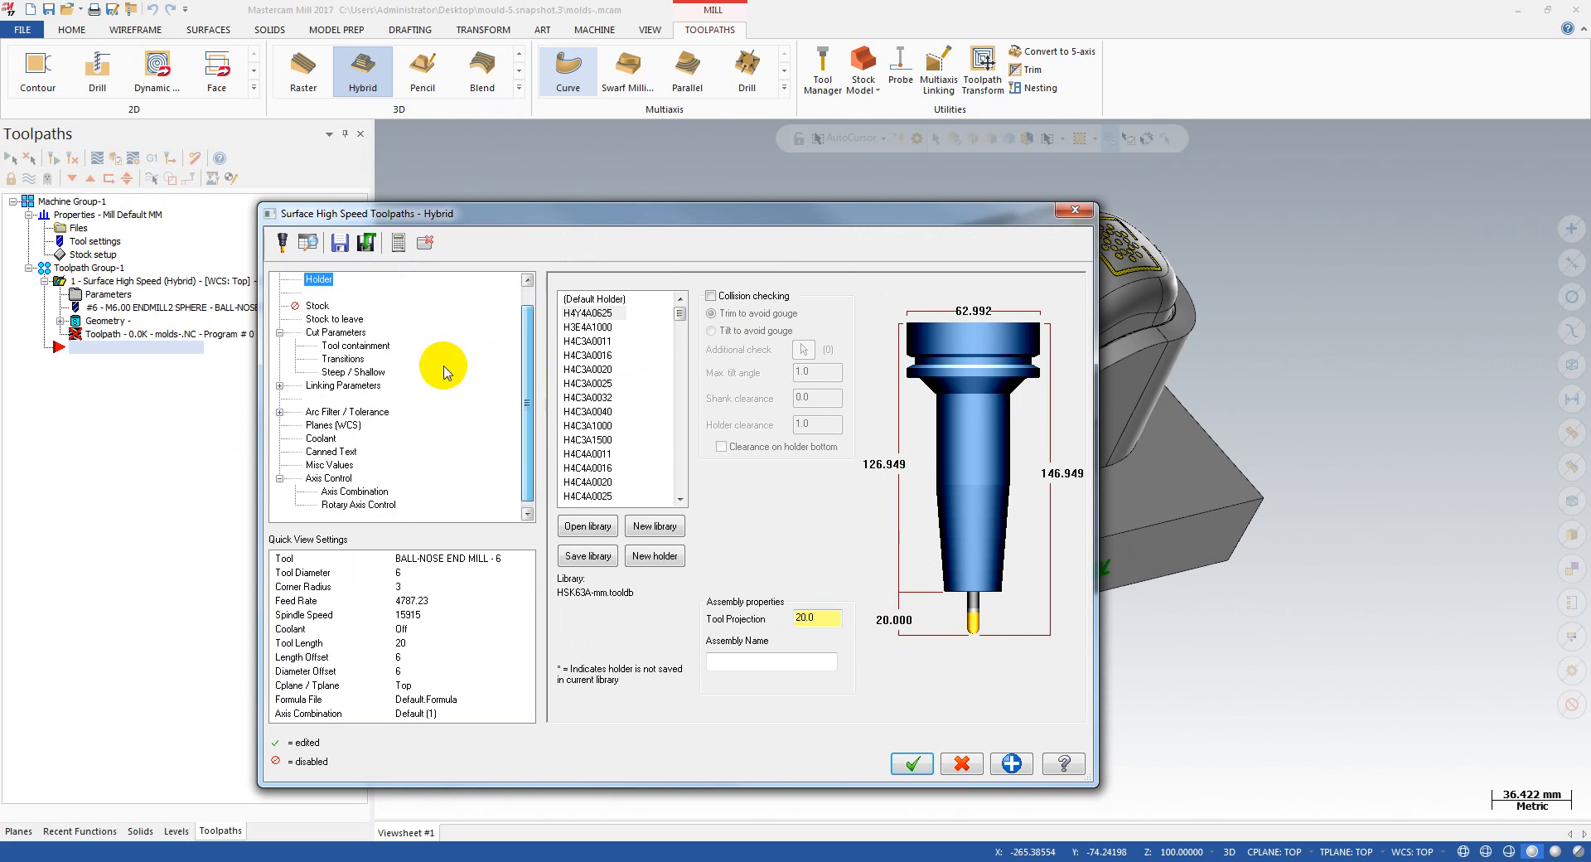
pyautogui.click(326, 320)
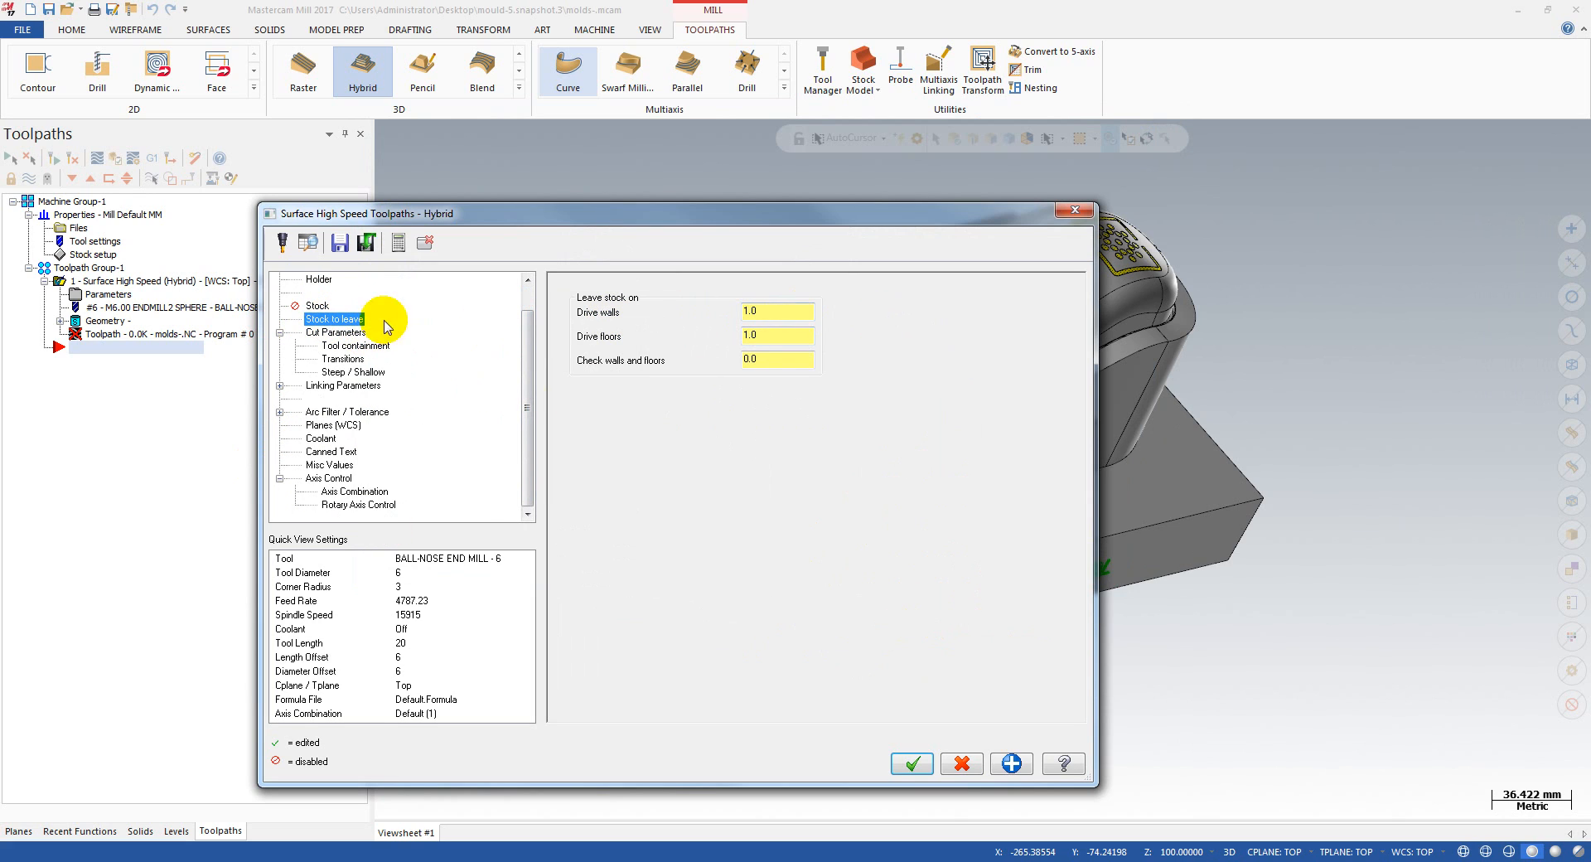
pyautogui.moveTo(777, 312); pyautogui.dragTo(668, 311)
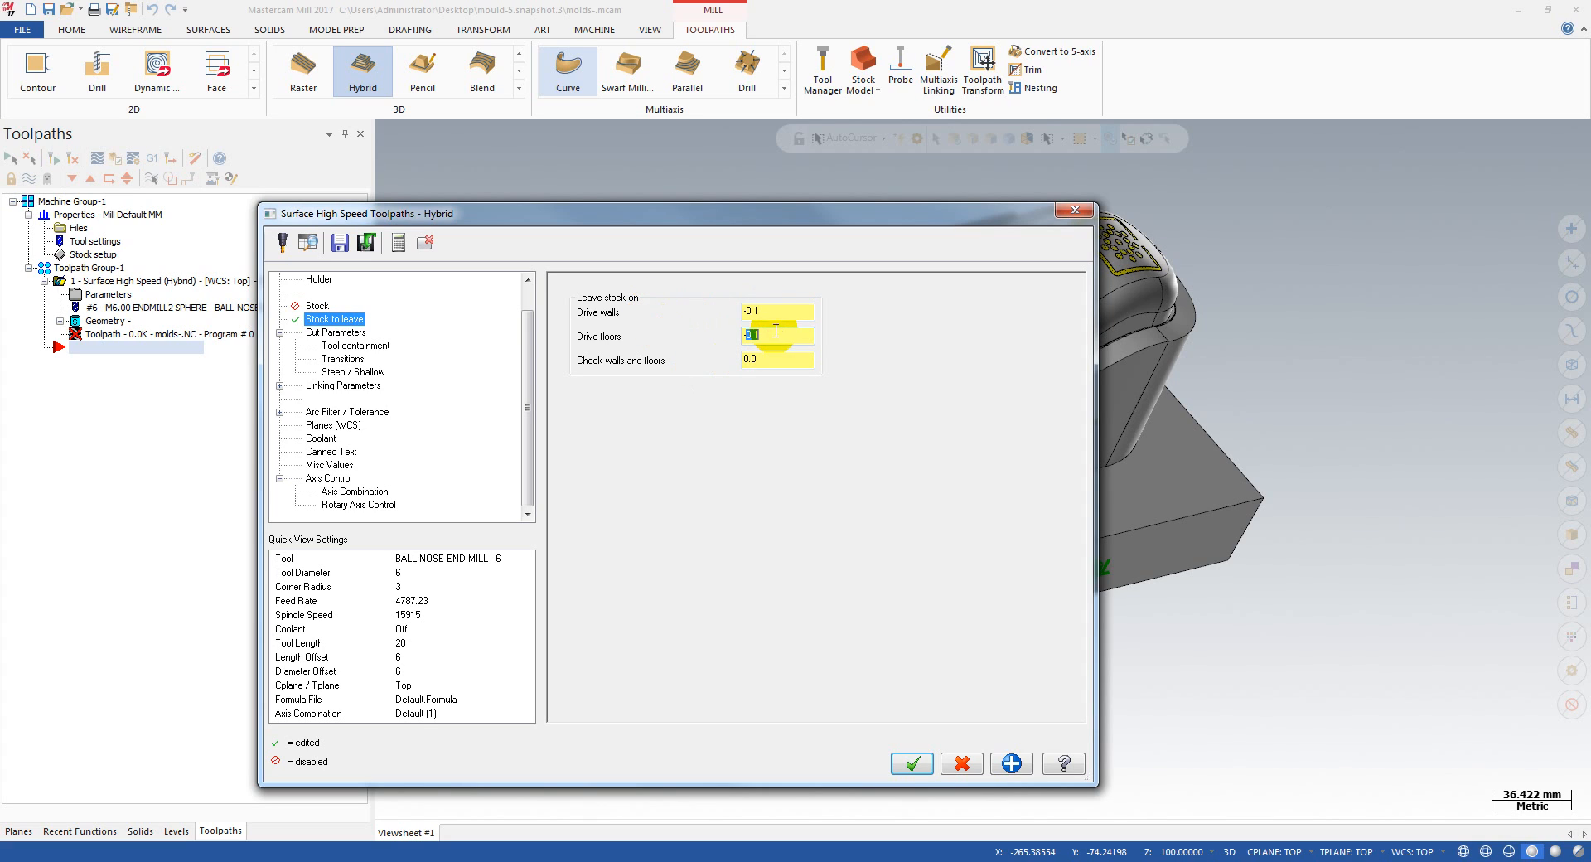
pyautogui.moveTo(770, 310); pyautogui.dragTo(692, 308)
# Step: Set the Hybrid cut parameters to a Z stepdown of 0.5 and a 3D stepover of 0.5
pyautogui.click(333, 335)
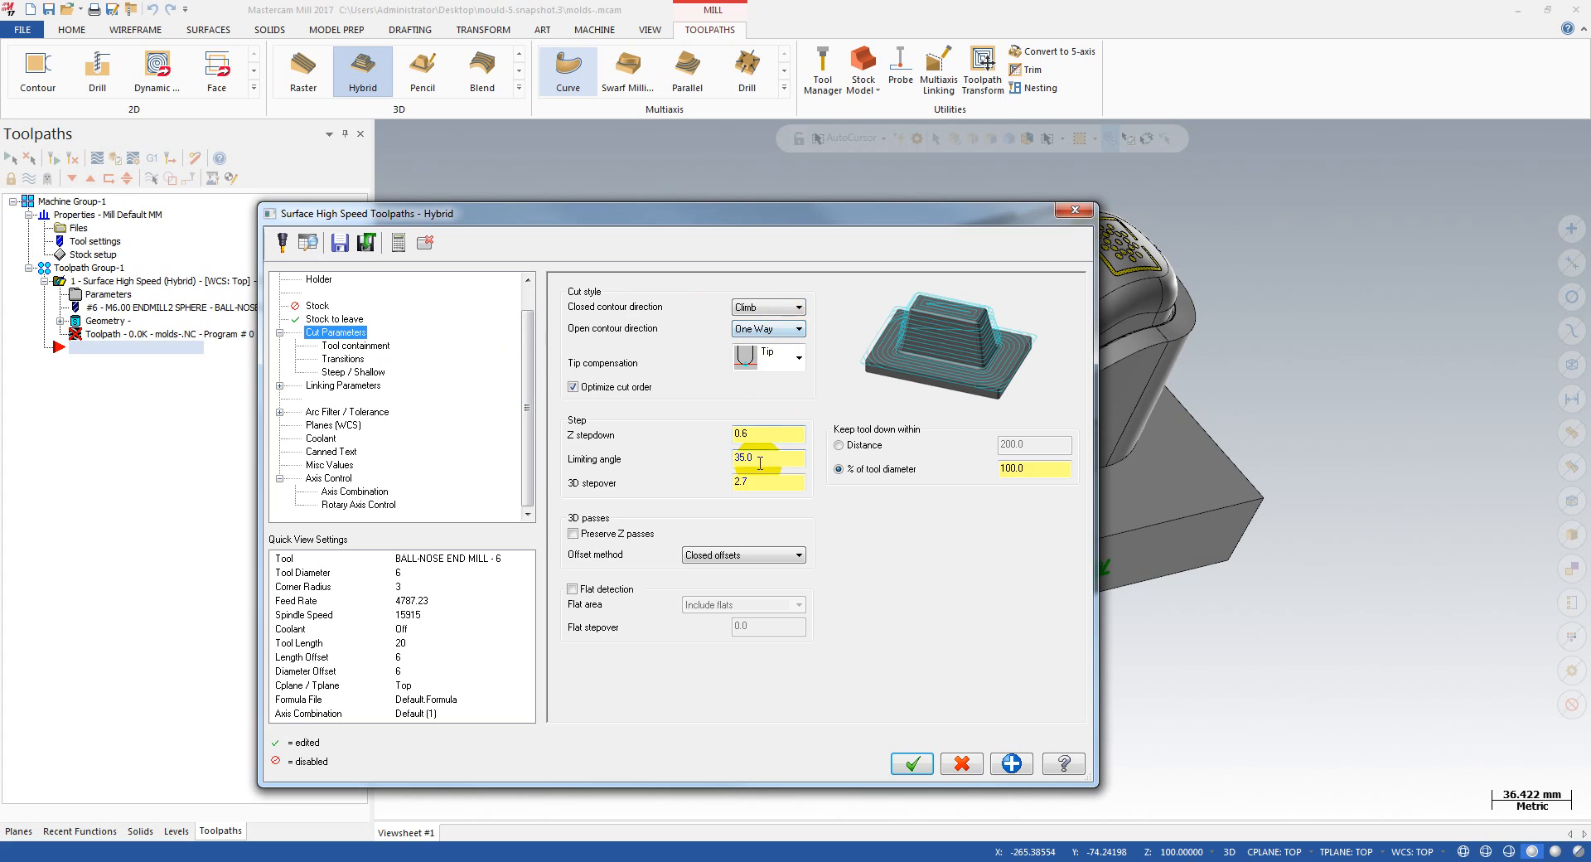
pyautogui.doubleClick(771, 434)
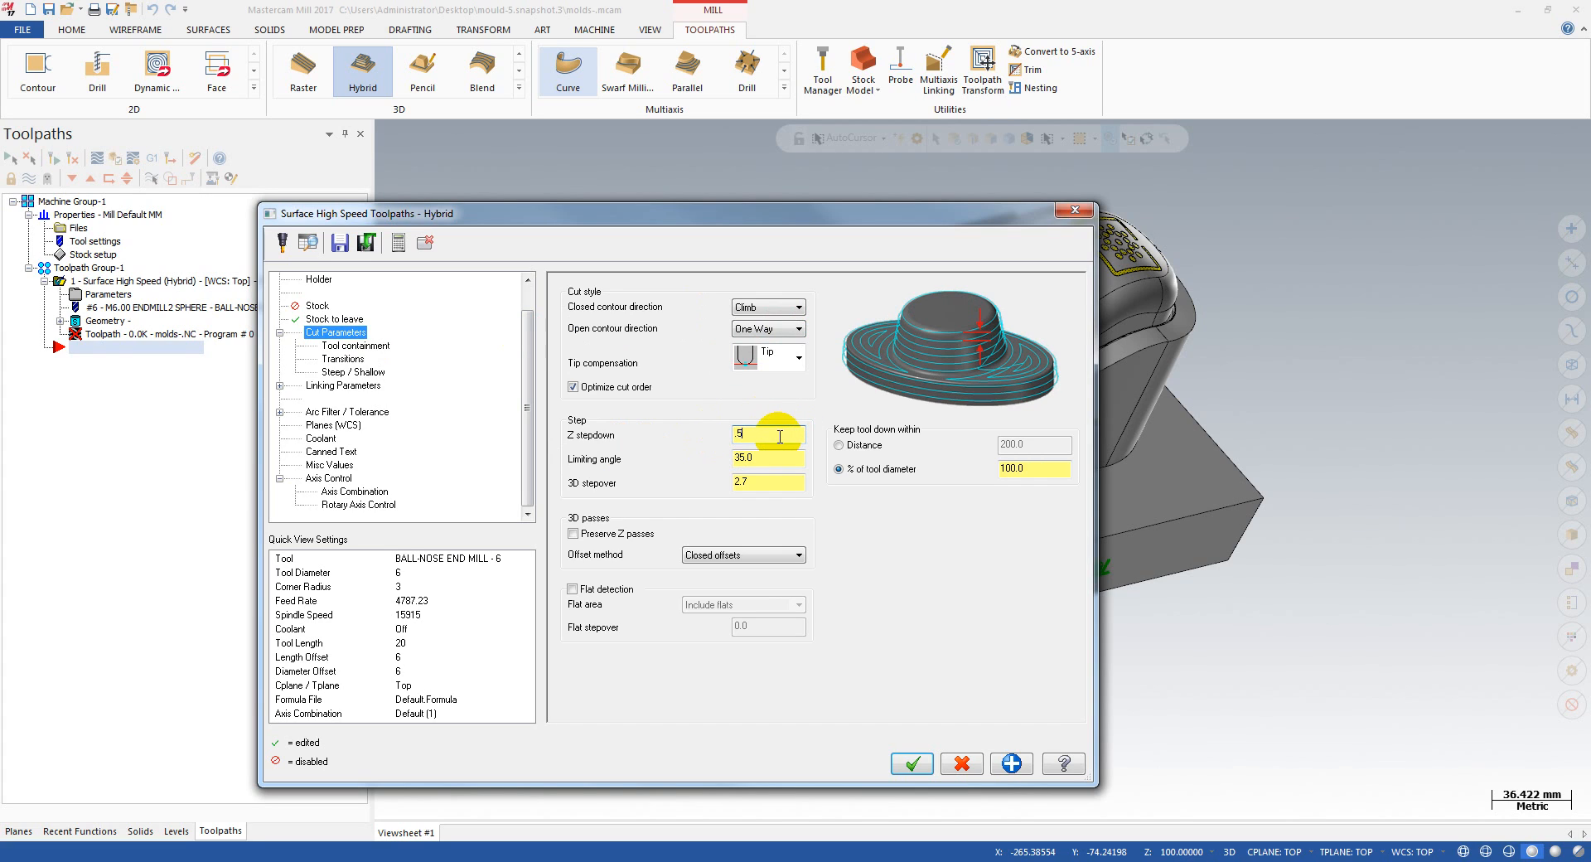
pyautogui.doubleClick(768, 479)
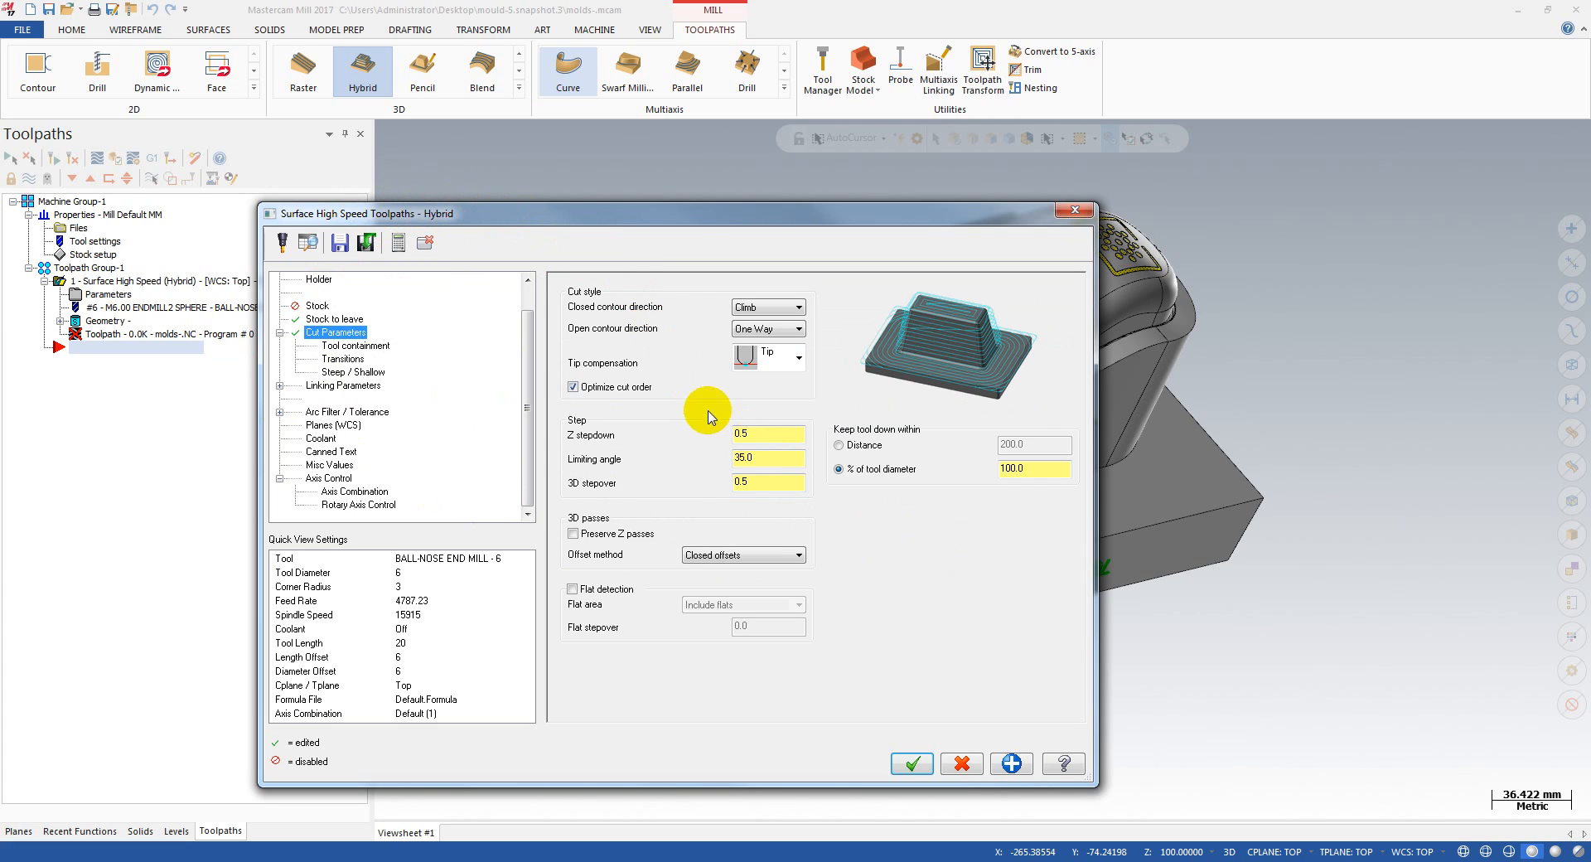
pyautogui.click(769, 461)
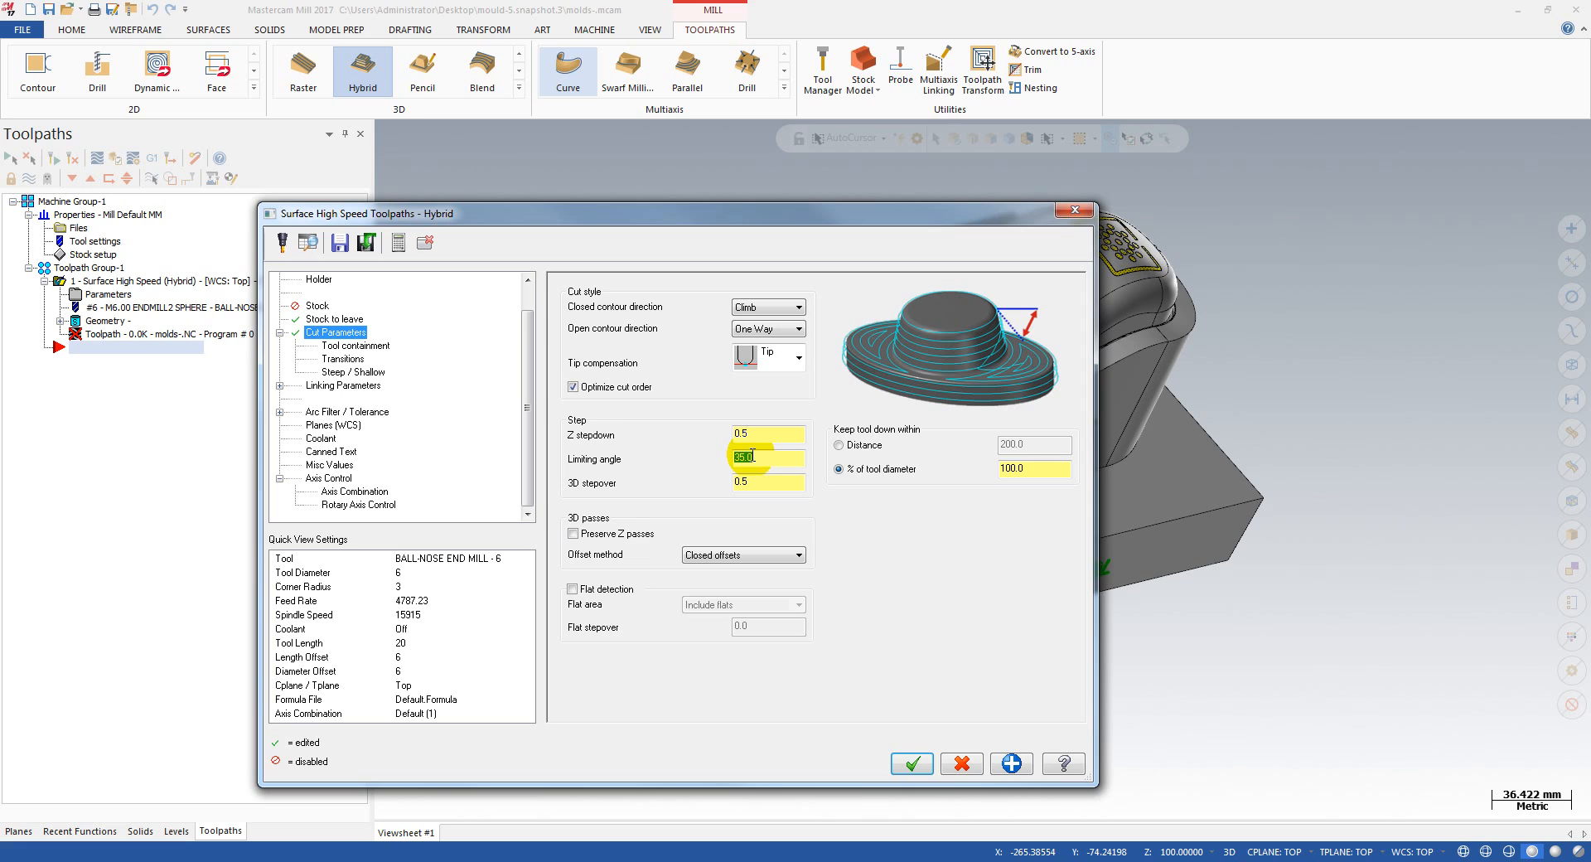
pyautogui.click(343, 358)
pyautogui.click(339, 333)
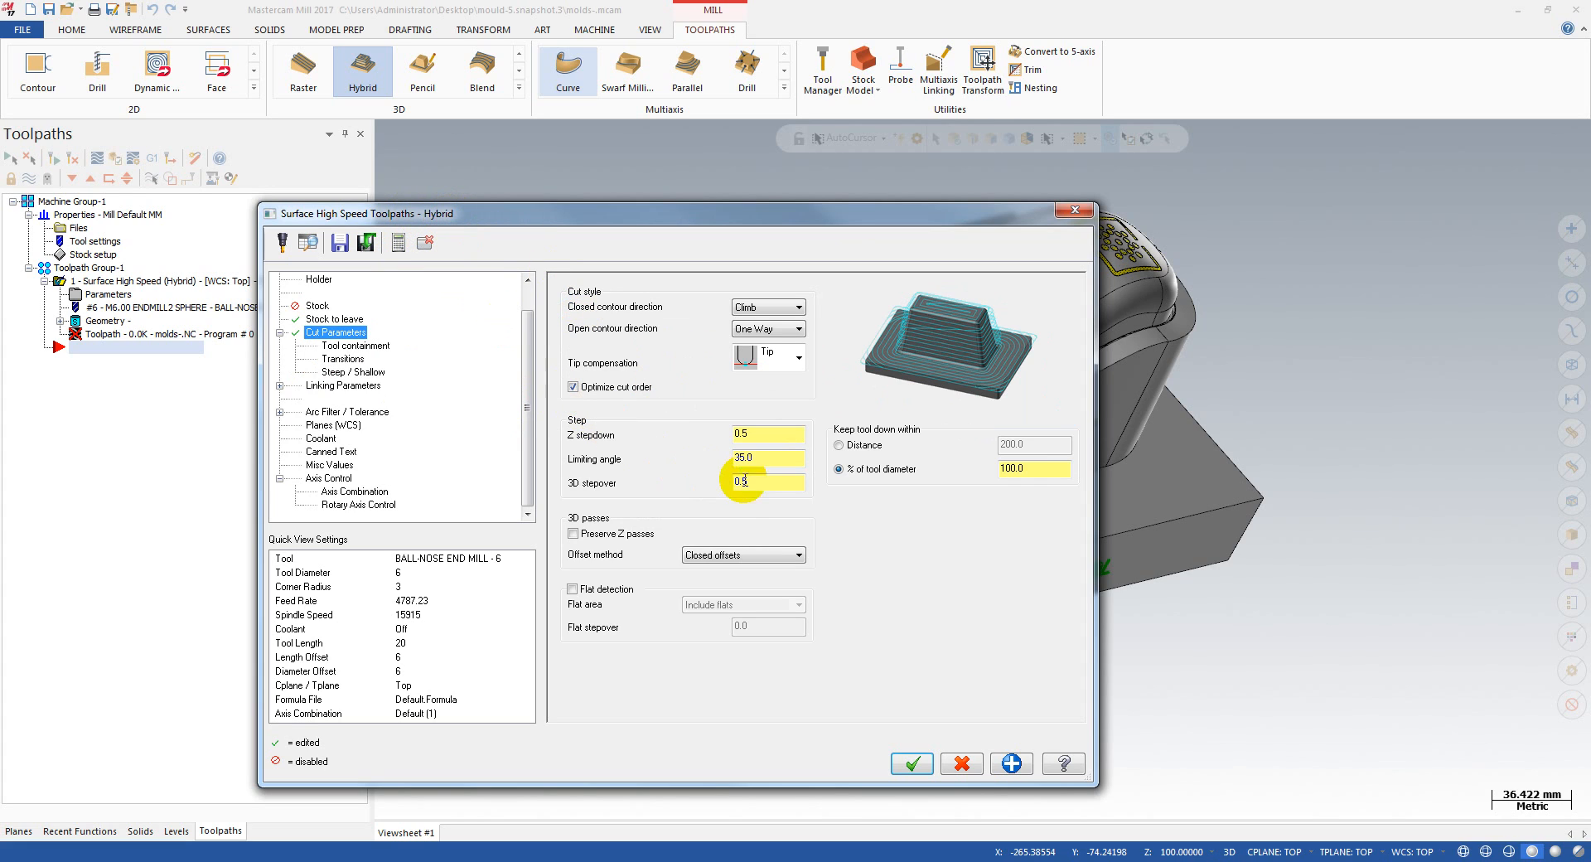
# Step: Set the tool containment to compensate to the outside of the containment boundary
pyautogui.click(356, 373)
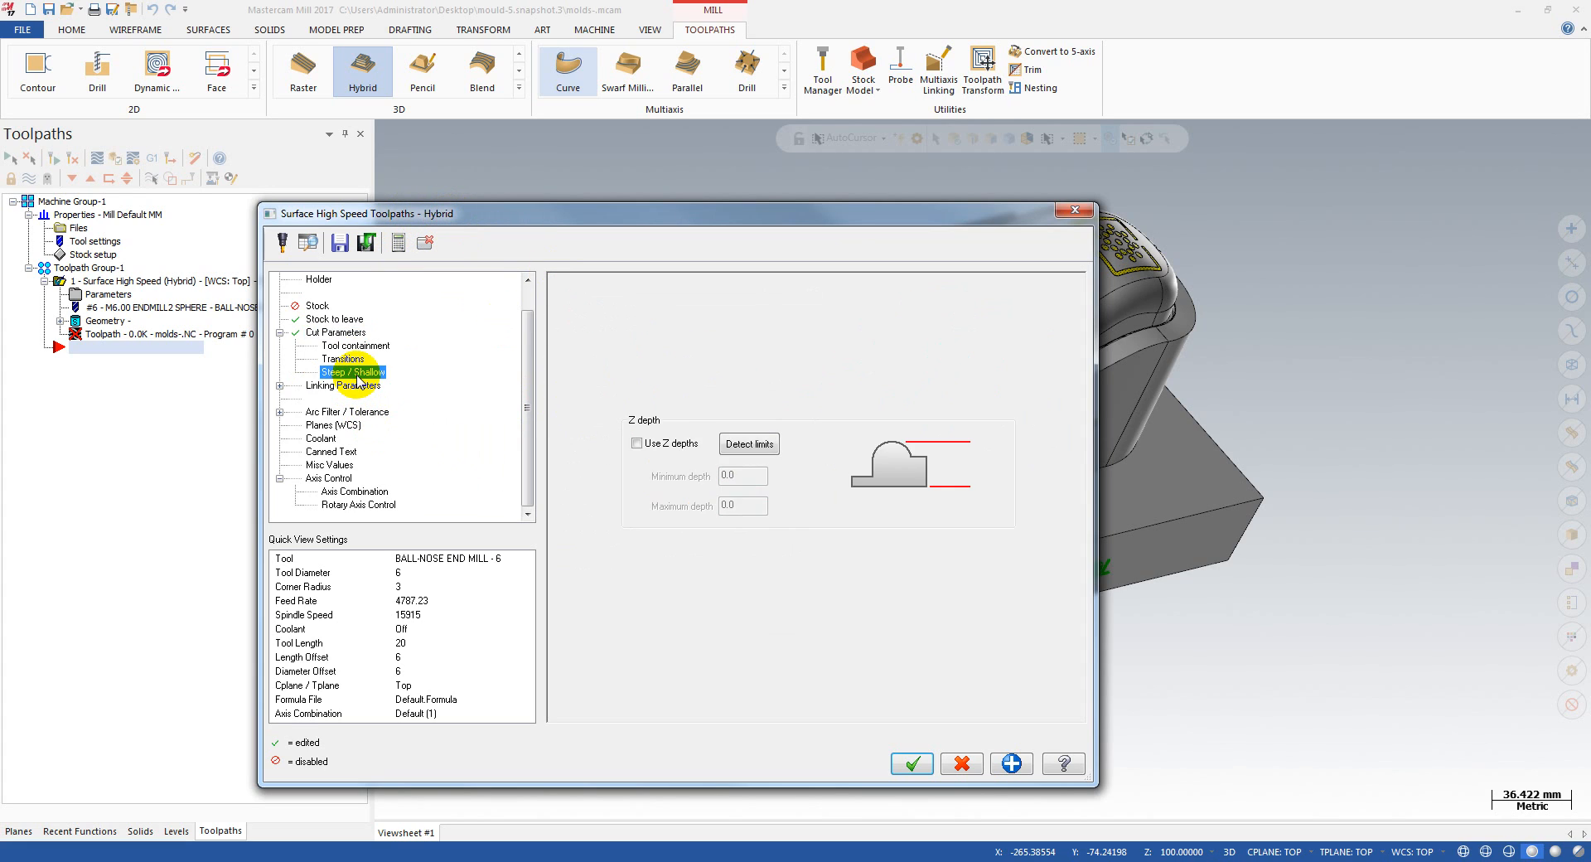
pyautogui.click(342, 386)
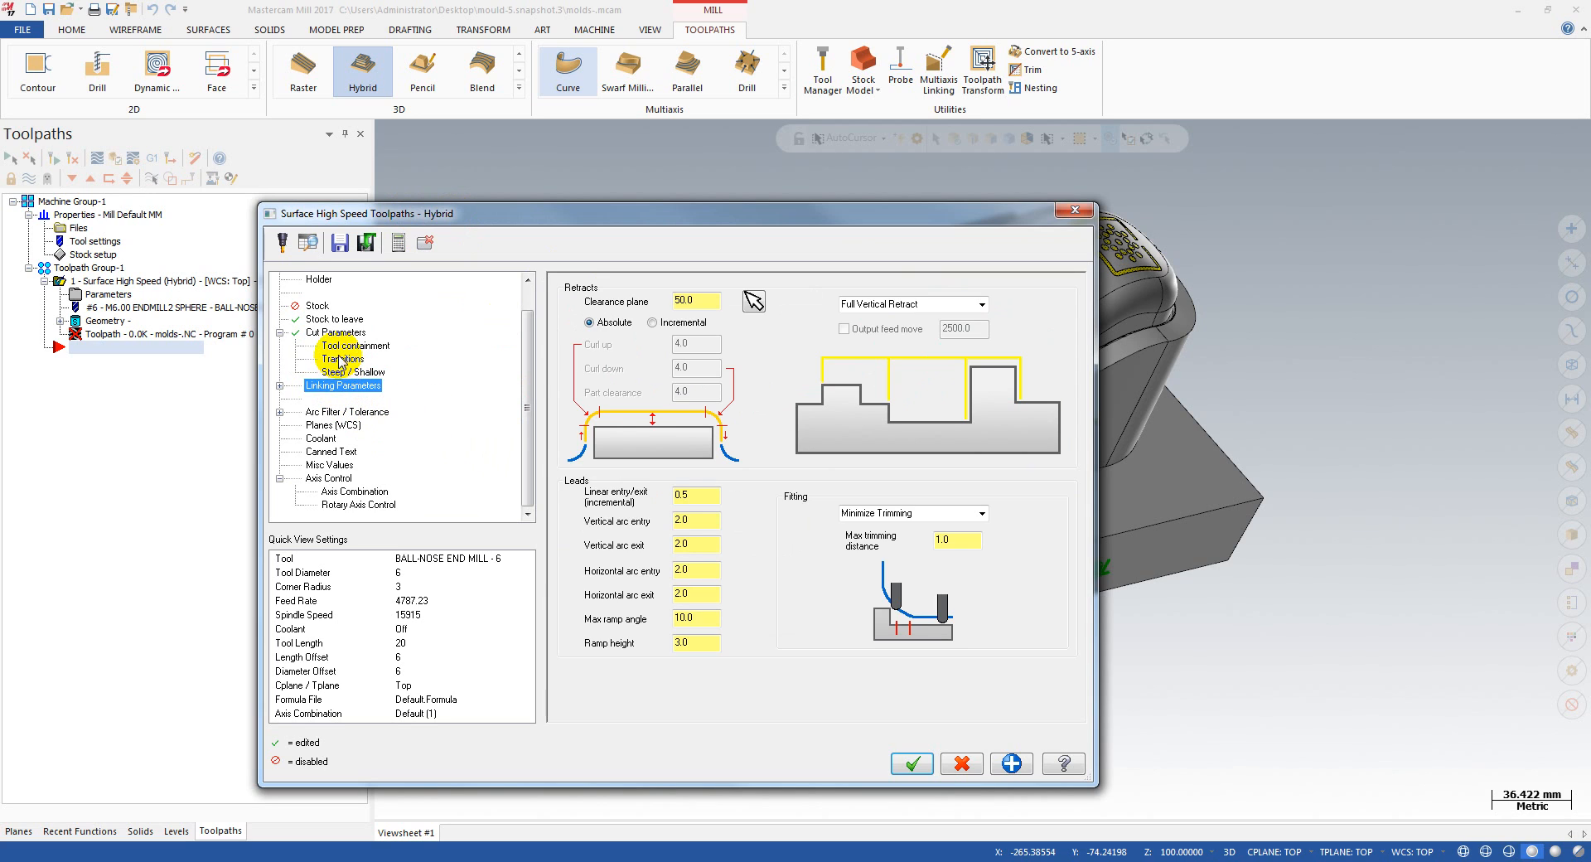
pyautogui.click(343, 346)
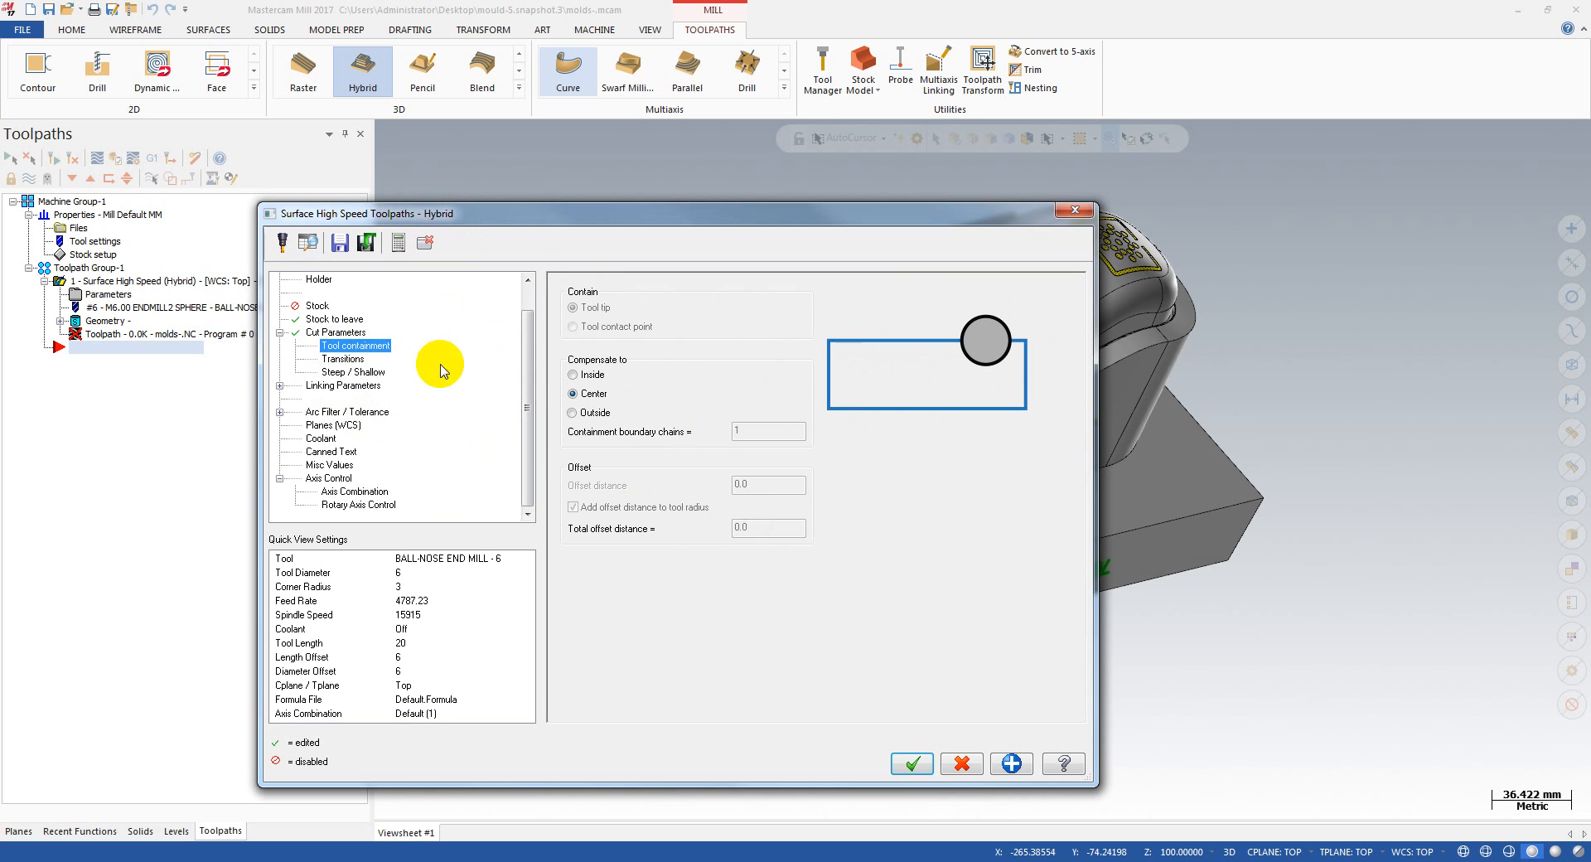
pyautogui.click(594, 413)
pyautogui.click(770, 483)
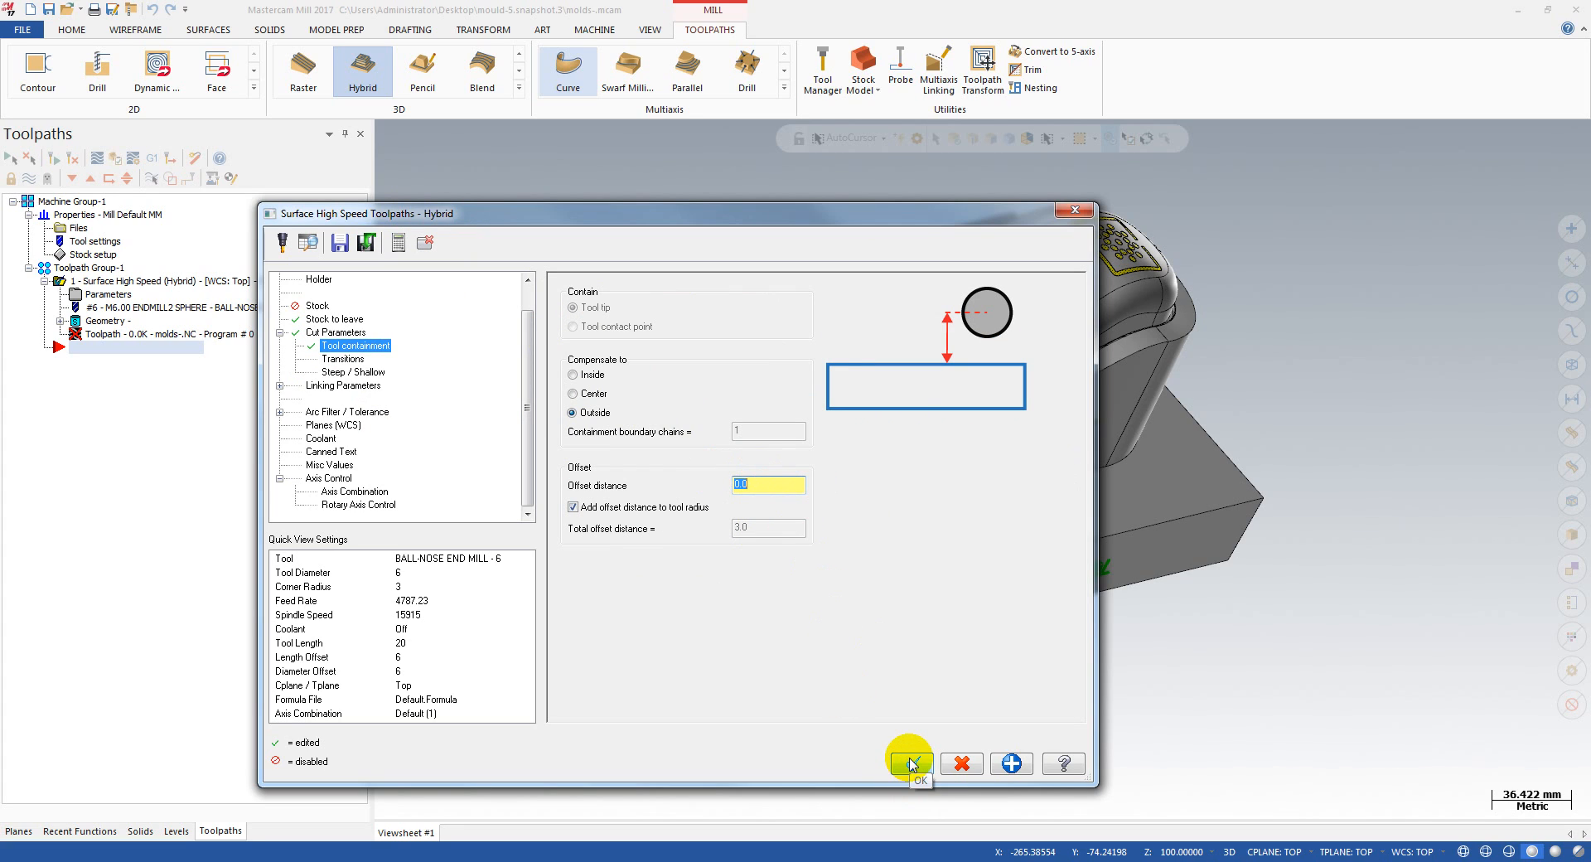
# Step: Recheck the stock to leave and holder settings, then accept the parameters and generate the Hybrid toolpath
pyautogui.click(319, 305)
pyautogui.click(334, 318)
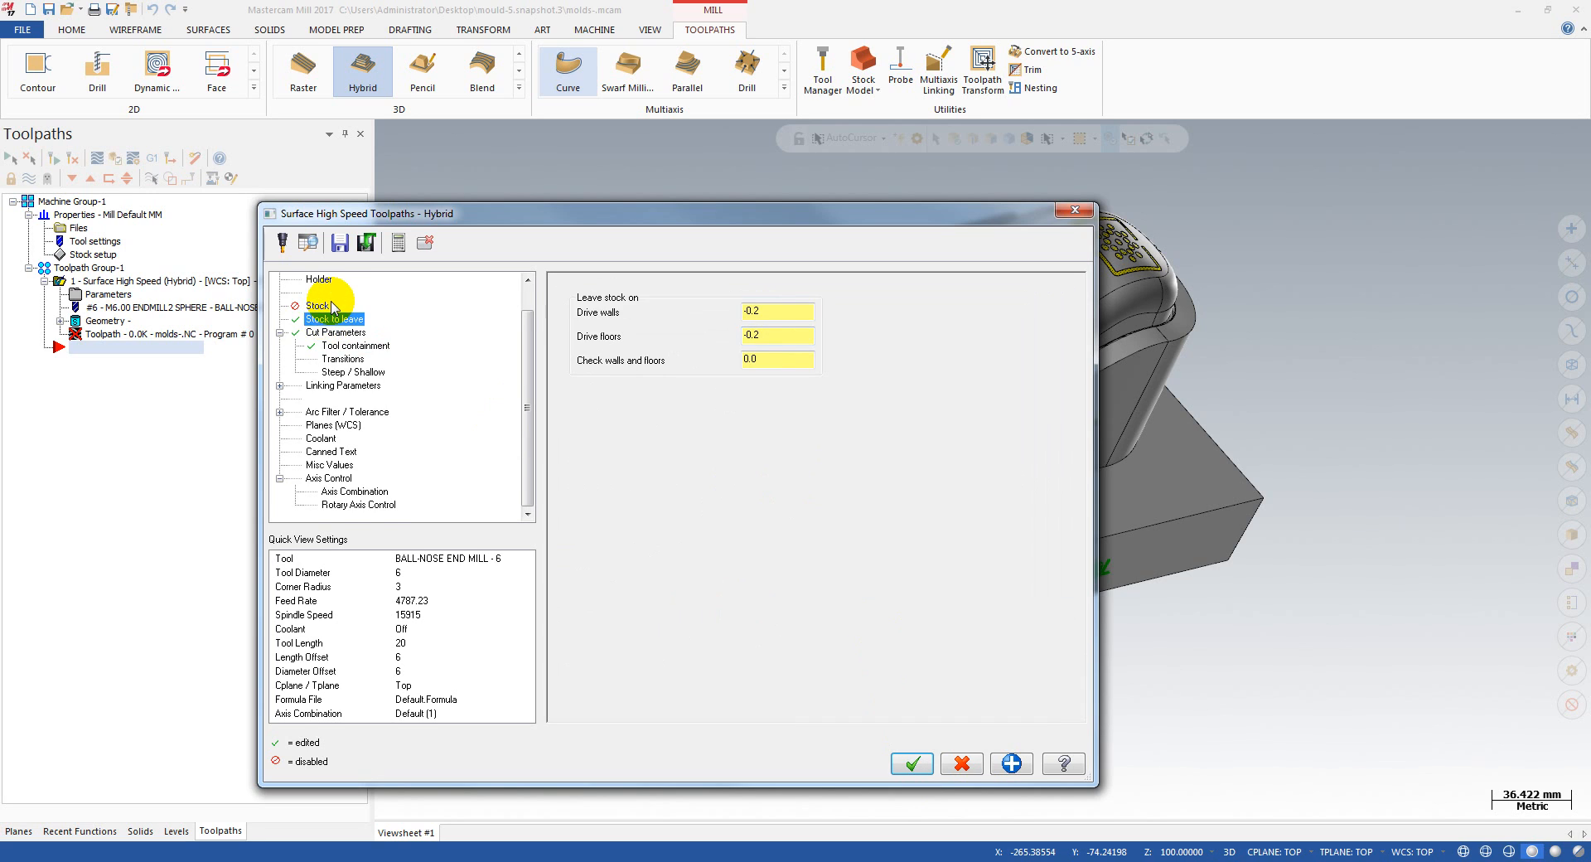
pyautogui.scroll(1, 327, 308)
pyautogui.click(315, 295)
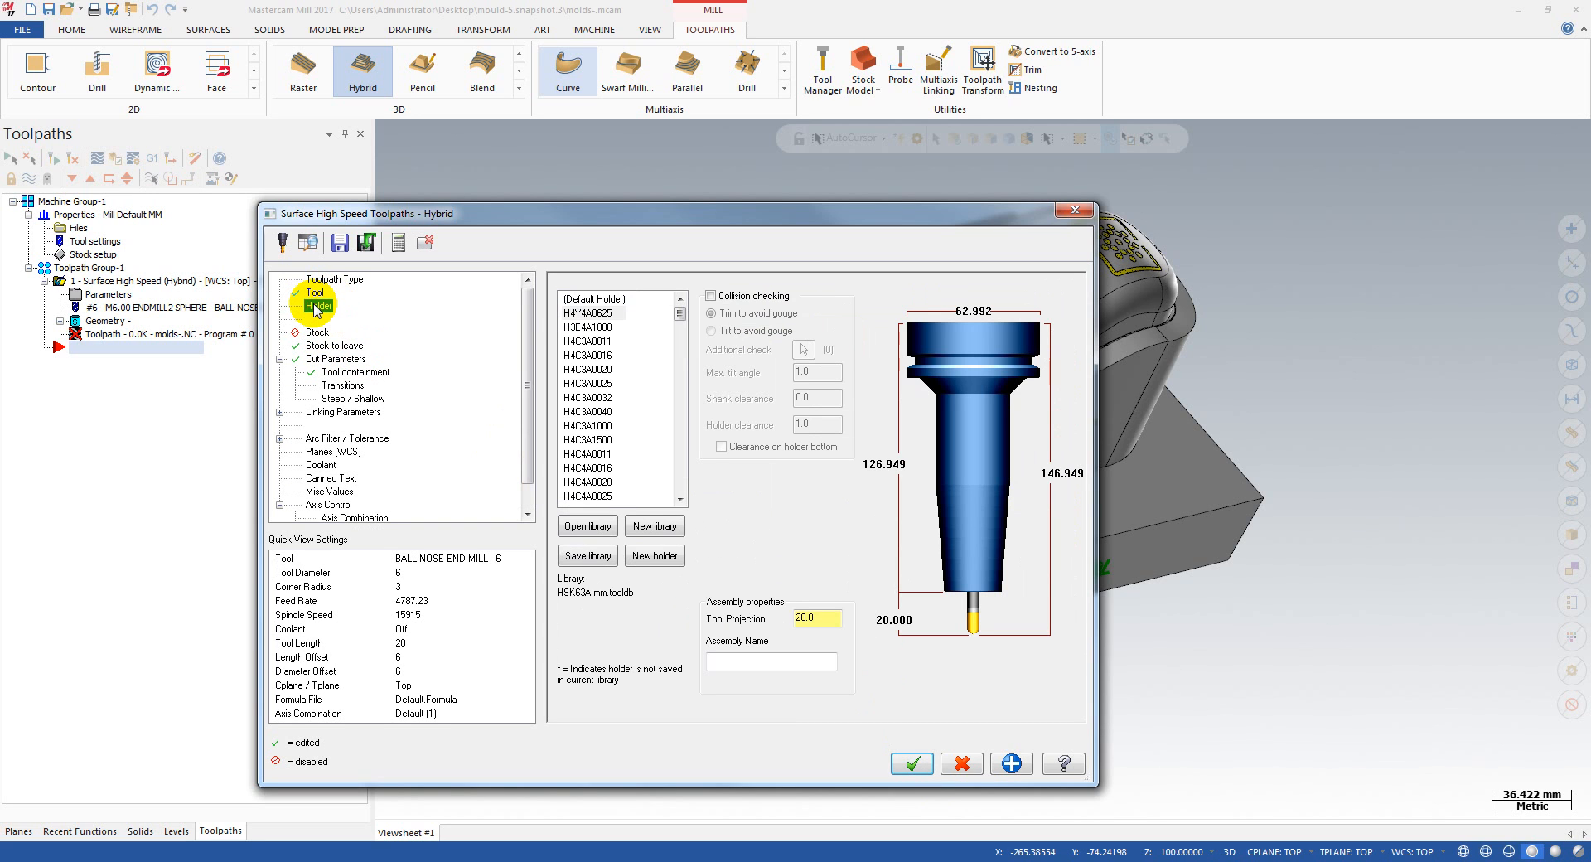
pyautogui.click(912, 764)
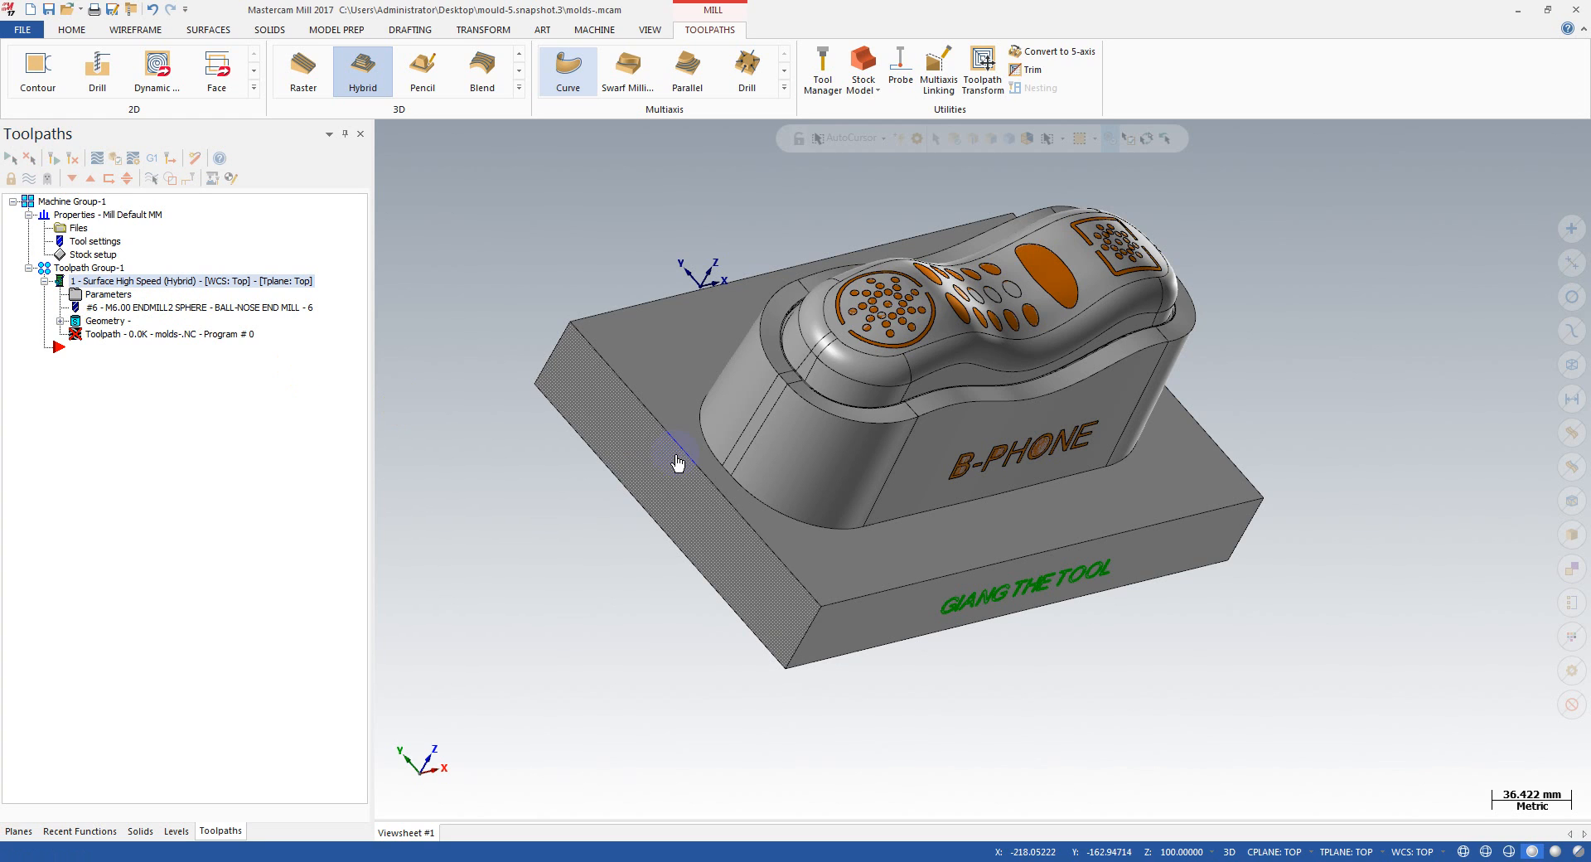
pyautogui.scroll(-1, 676, 452)
# Step: Backplot the Hybrid toolpath and advance the playback to near its end
pyautogui.click(142, 340)
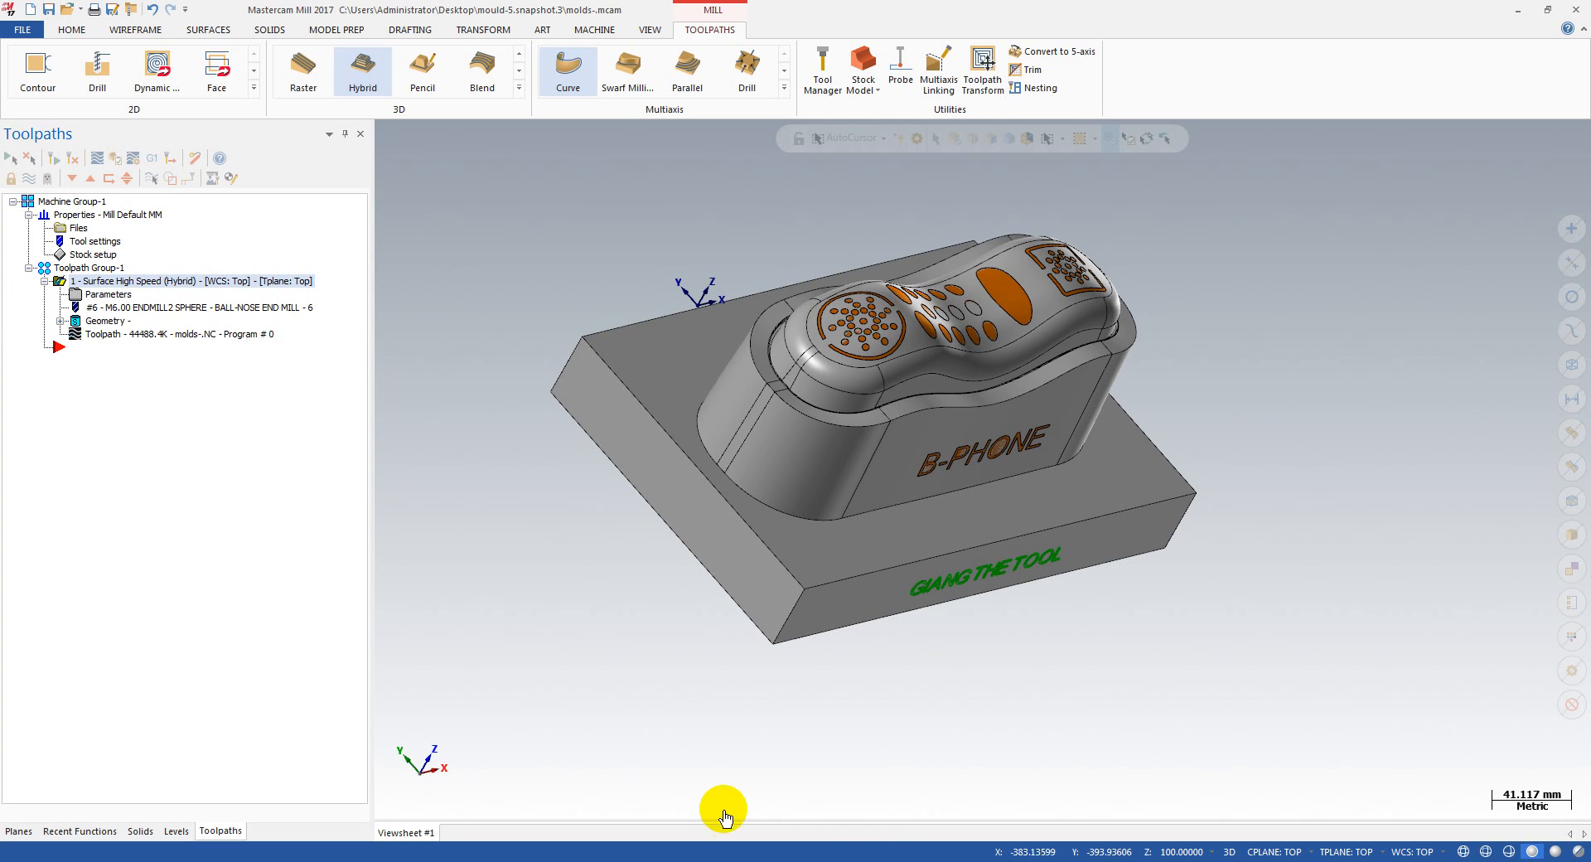
pyautogui.scroll(-2, 717, 789)
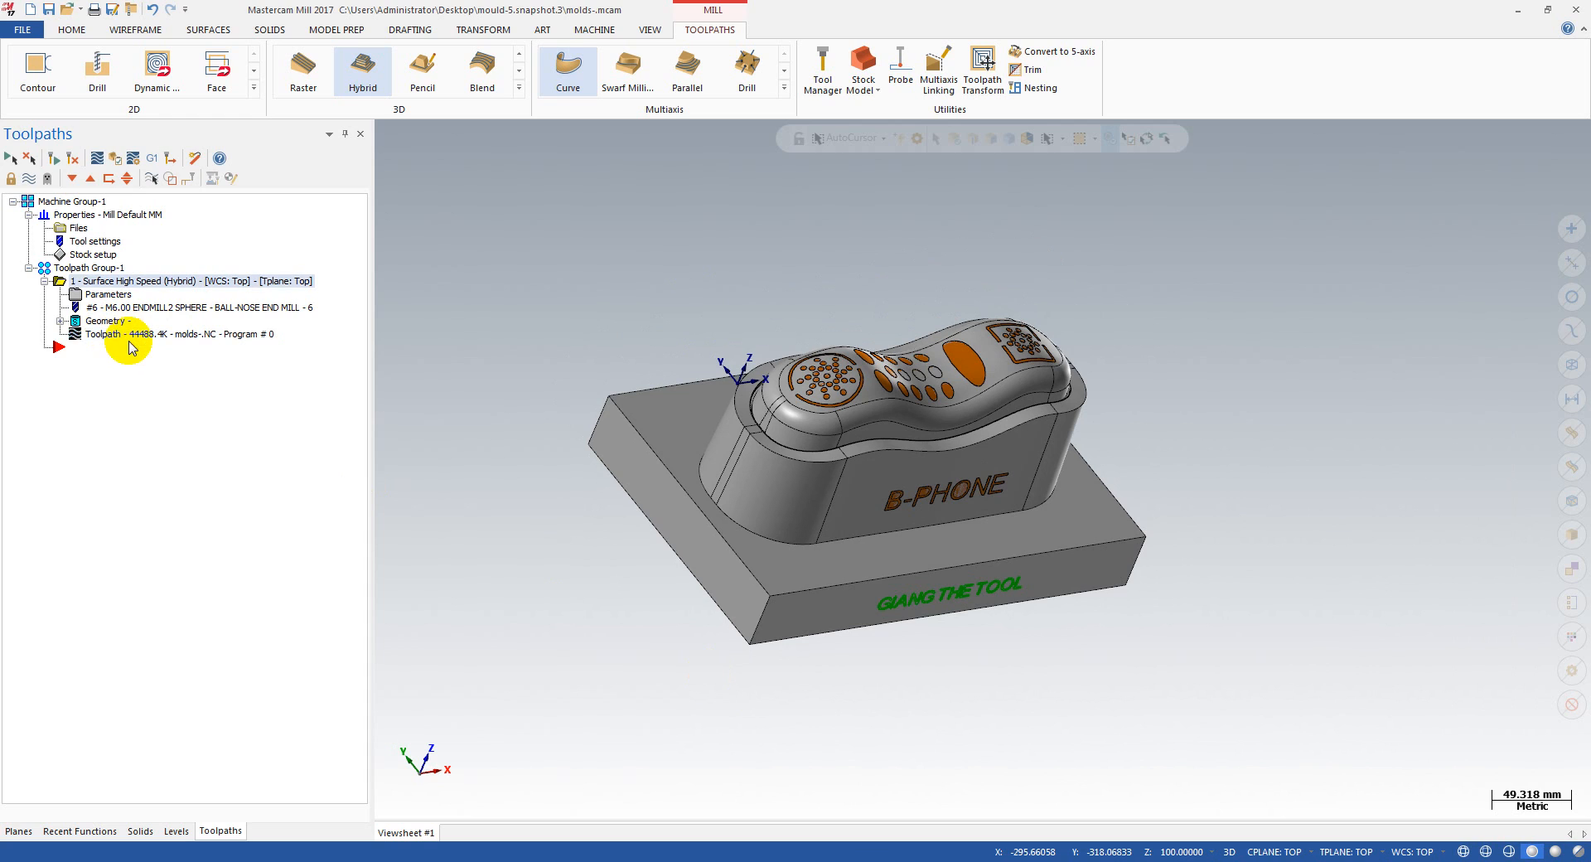
pyautogui.click(129, 340)
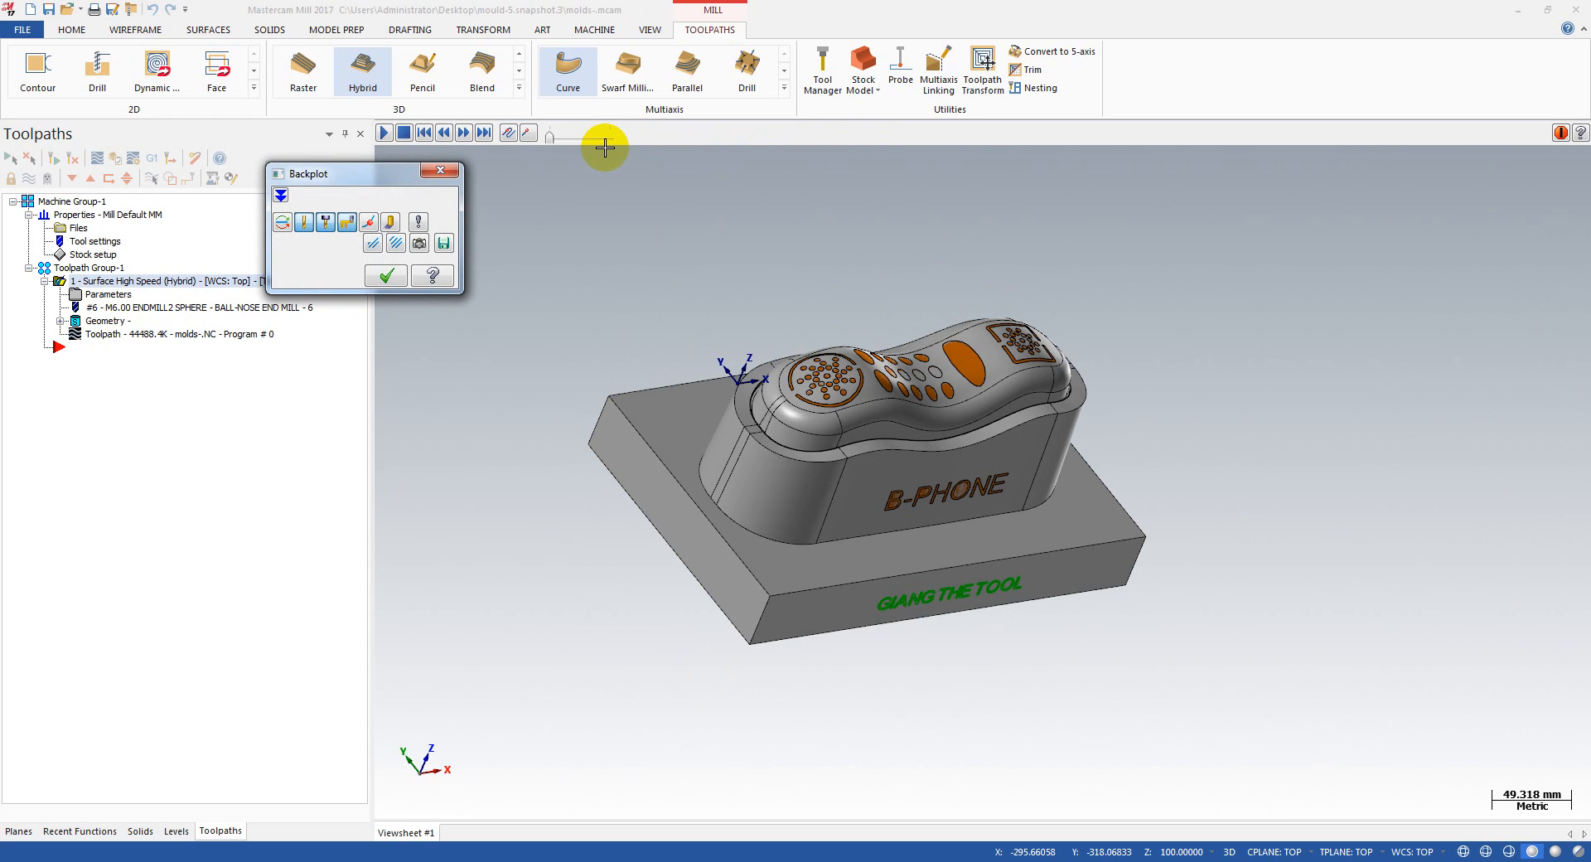
pyautogui.moveTo(630, 135)
pyautogui.mouseDown()
pyautogui.moveTo(1008, 135)
pyautogui.moveTo(1432, 164)
pyautogui.mouseUp()
# Step: Inspect the tool and holder for collisions with the phone block's side walls from several angles, and close the backplot
pyautogui.scroll(8, 824, 514)
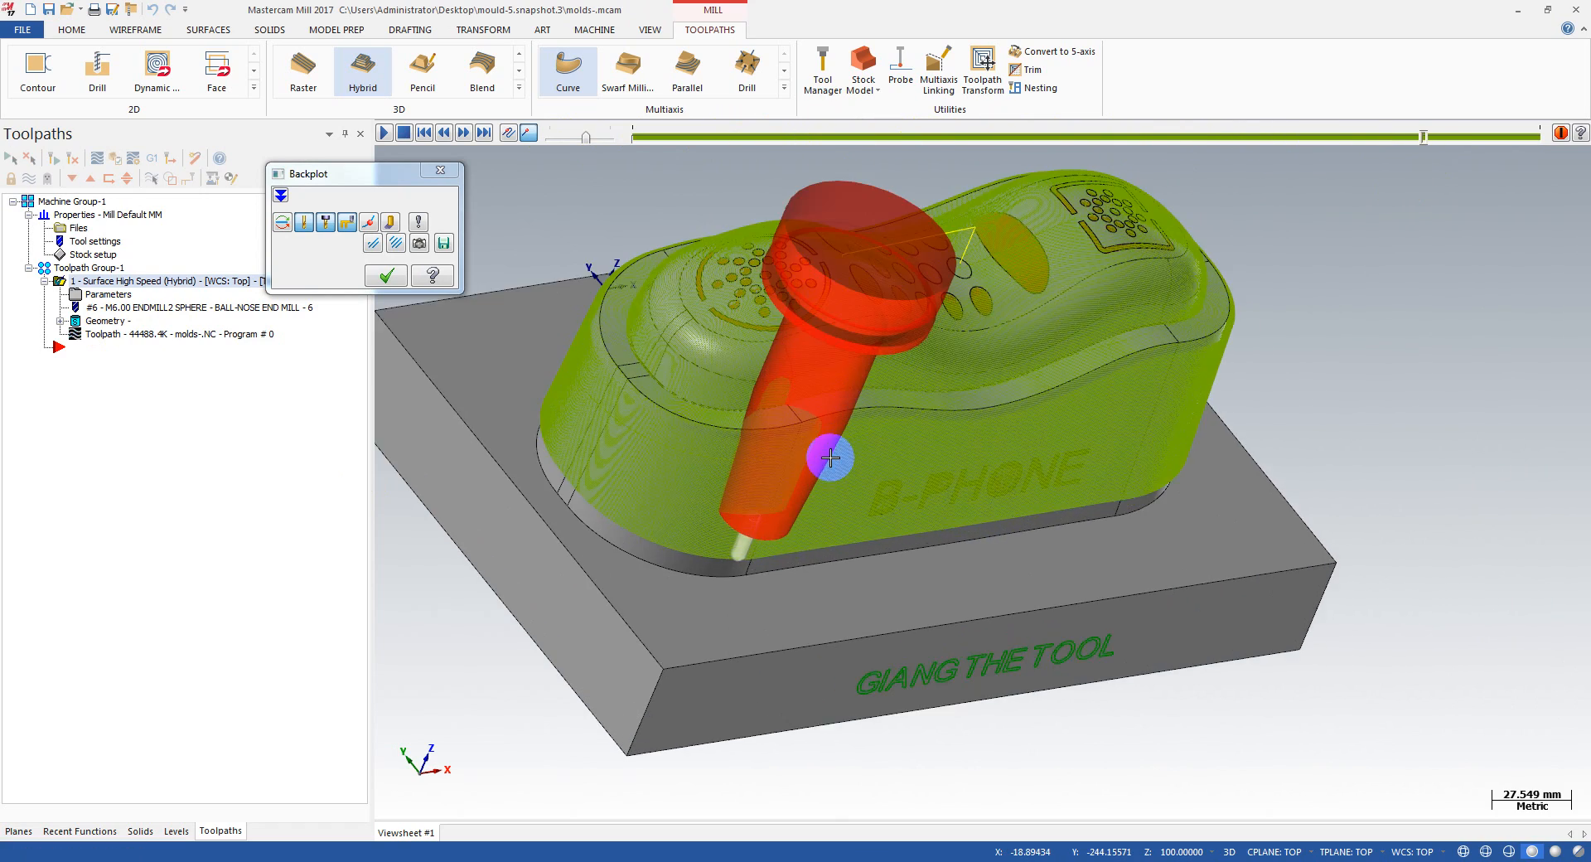
pyautogui.scroll(5, 895, 344)
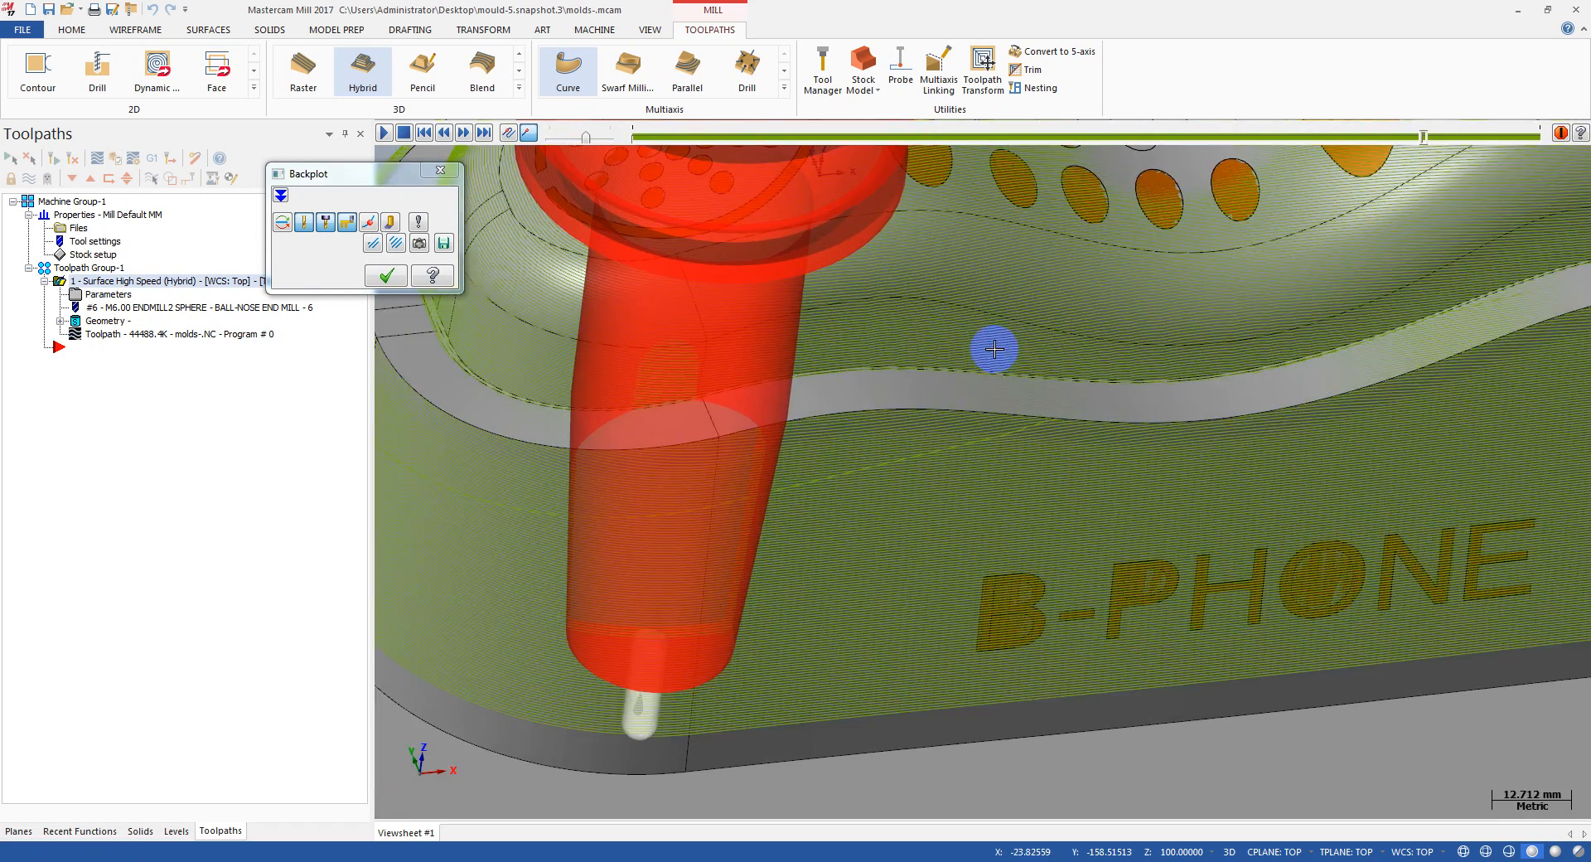
pyautogui.scroll(-3, 983, 407)
pyautogui.moveTo(763, 387); pyautogui.dragTo(844, 401, button='middle')
pyautogui.scroll(3, 531, 403)
pyautogui.scroll(3, 530, 402)
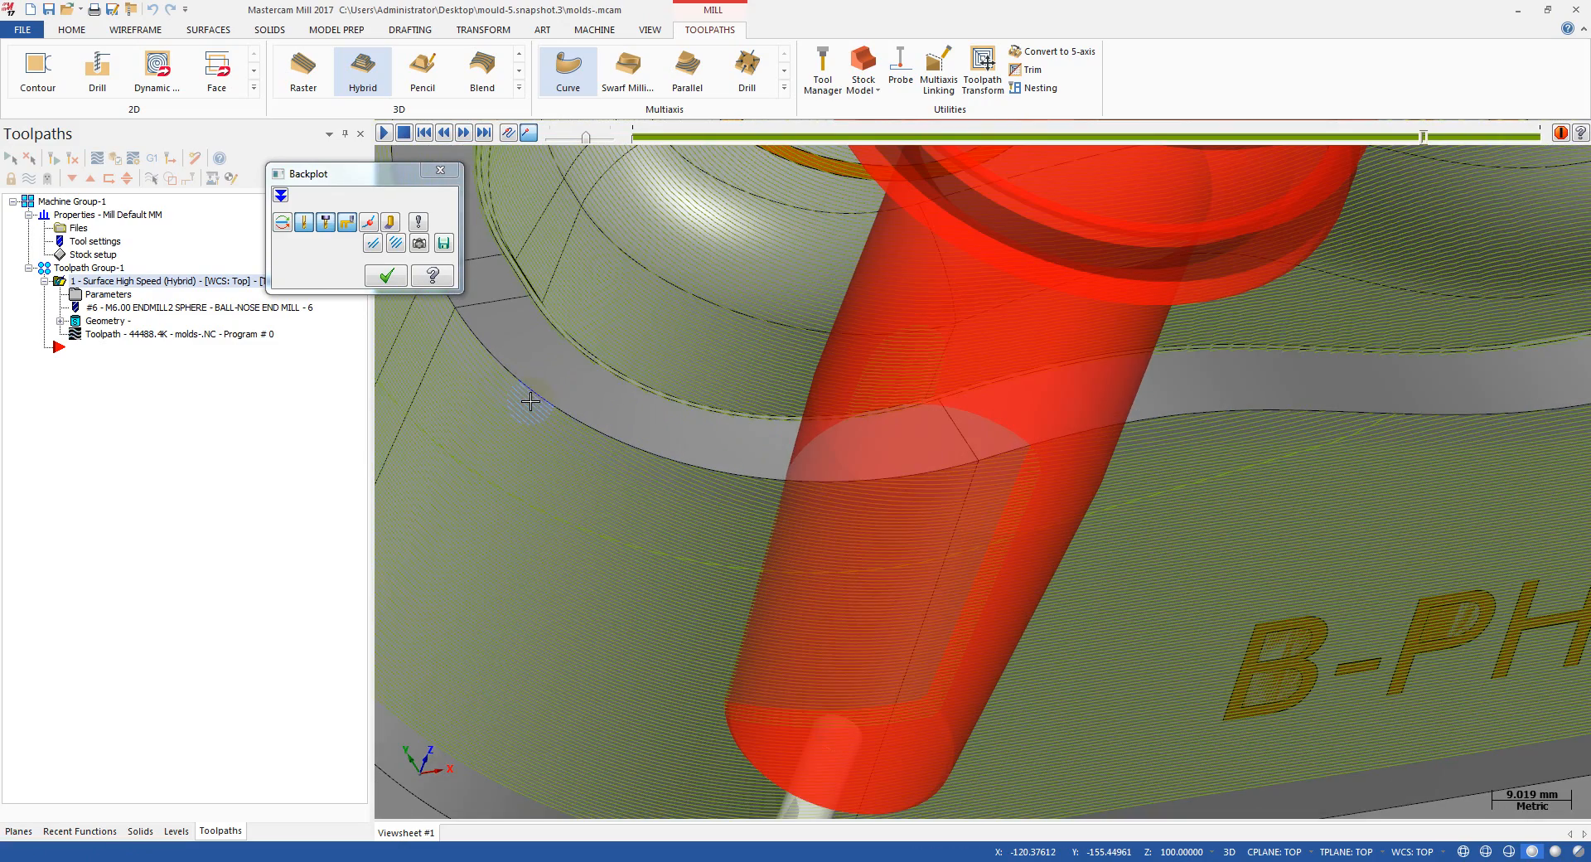
pyautogui.scroll(-3, 531, 401)
pyautogui.scroll(3, 530, 401)
pyautogui.scroll(-5, 570, 370)
pyautogui.moveTo(615, 377); pyautogui.dragTo(561, 607, button='middle')
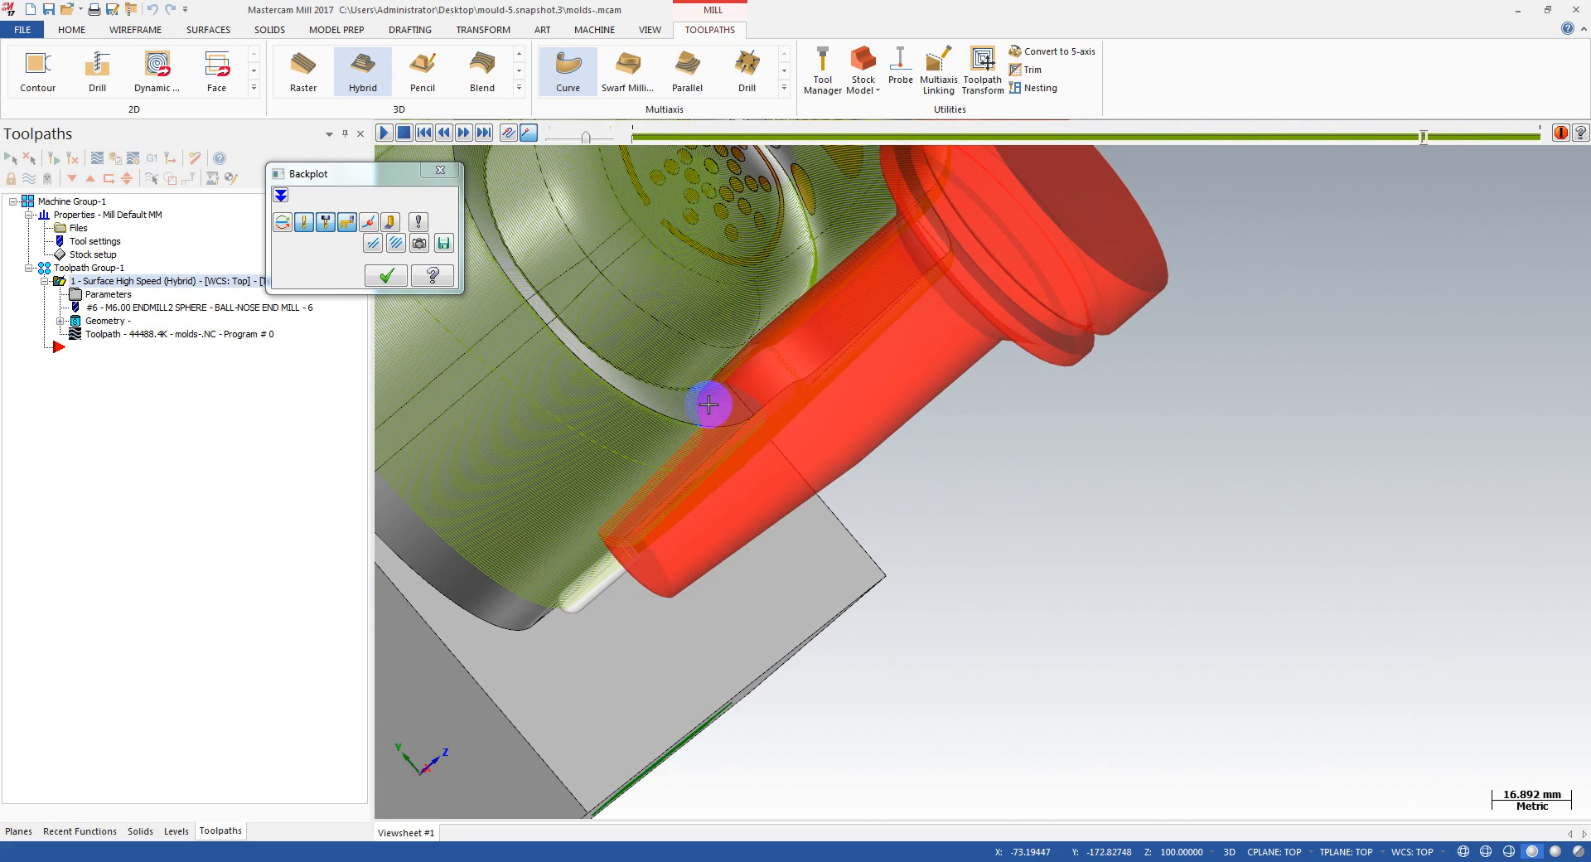
pyautogui.moveTo(725, 423)
pyautogui.mouseDown(button='middle')
pyautogui.moveTo(632, 426)
pyautogui.moveTo(852, 412)
pyautogui.moveTo(729, 412)
pyautogui.mouseUp(button='middle')
pyautogui.click(386, 275)
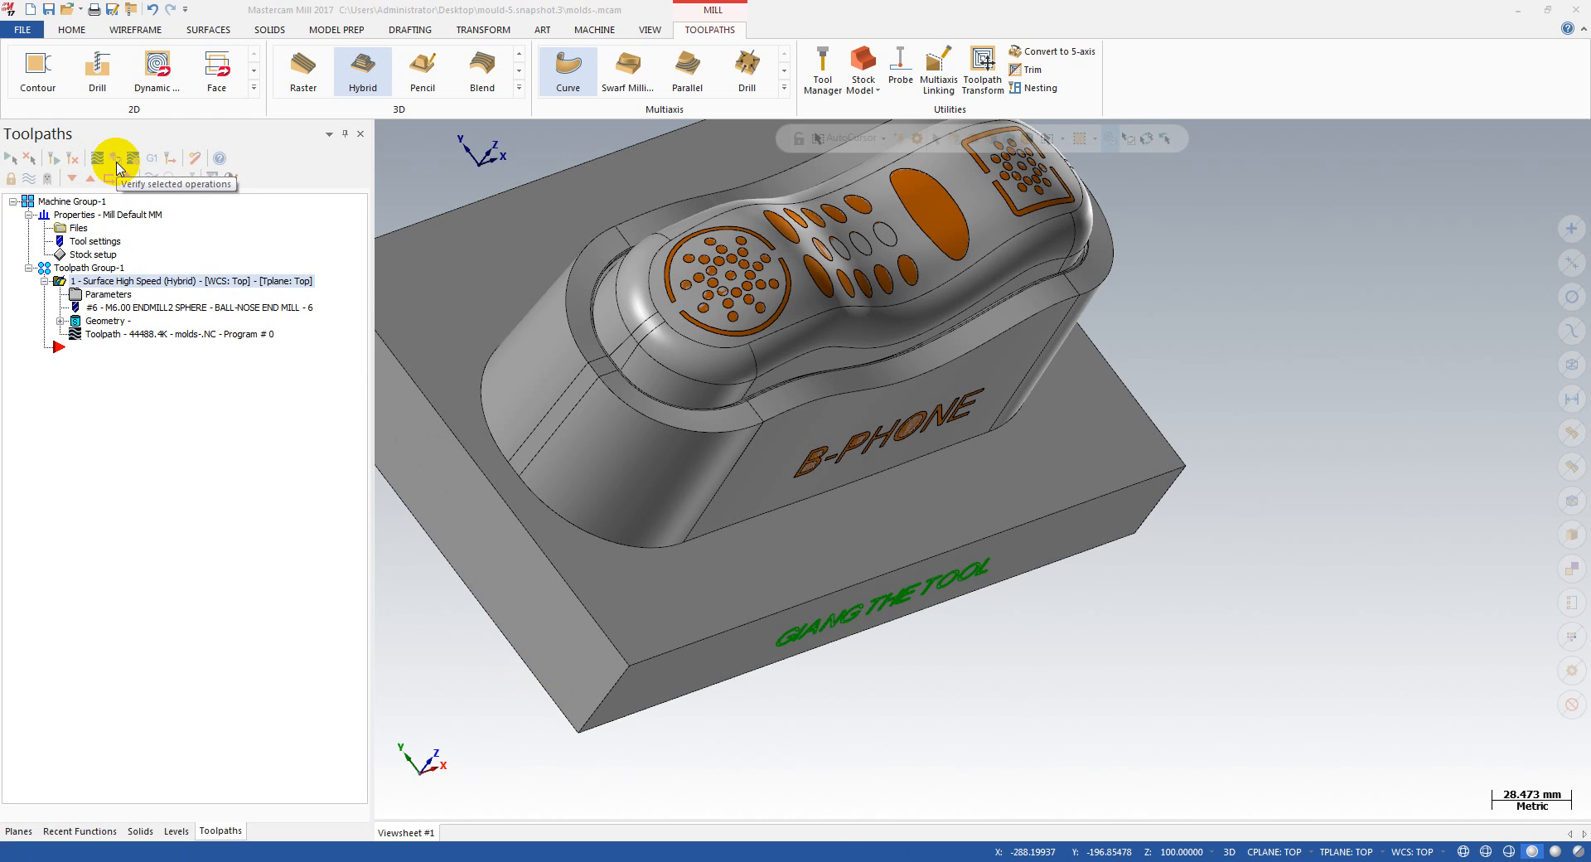
# Step: Verify the Hybrid operation in a maximized simulator window and start the material-removal playback on the phone mould
pyautogui.scroll(-1, 903, 727)
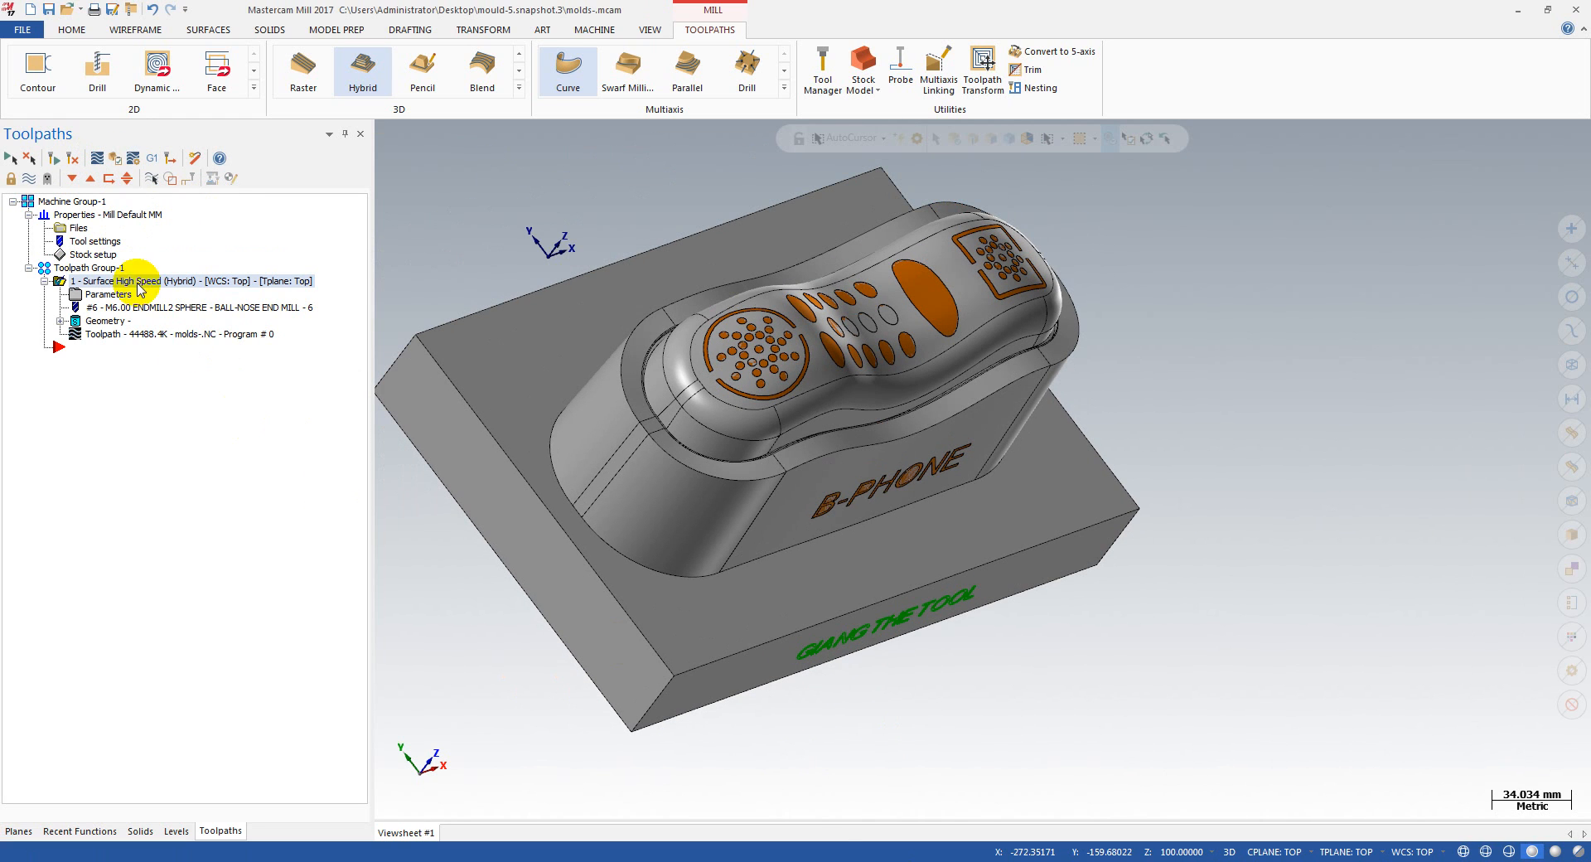
pyautogui.click(120, 162)
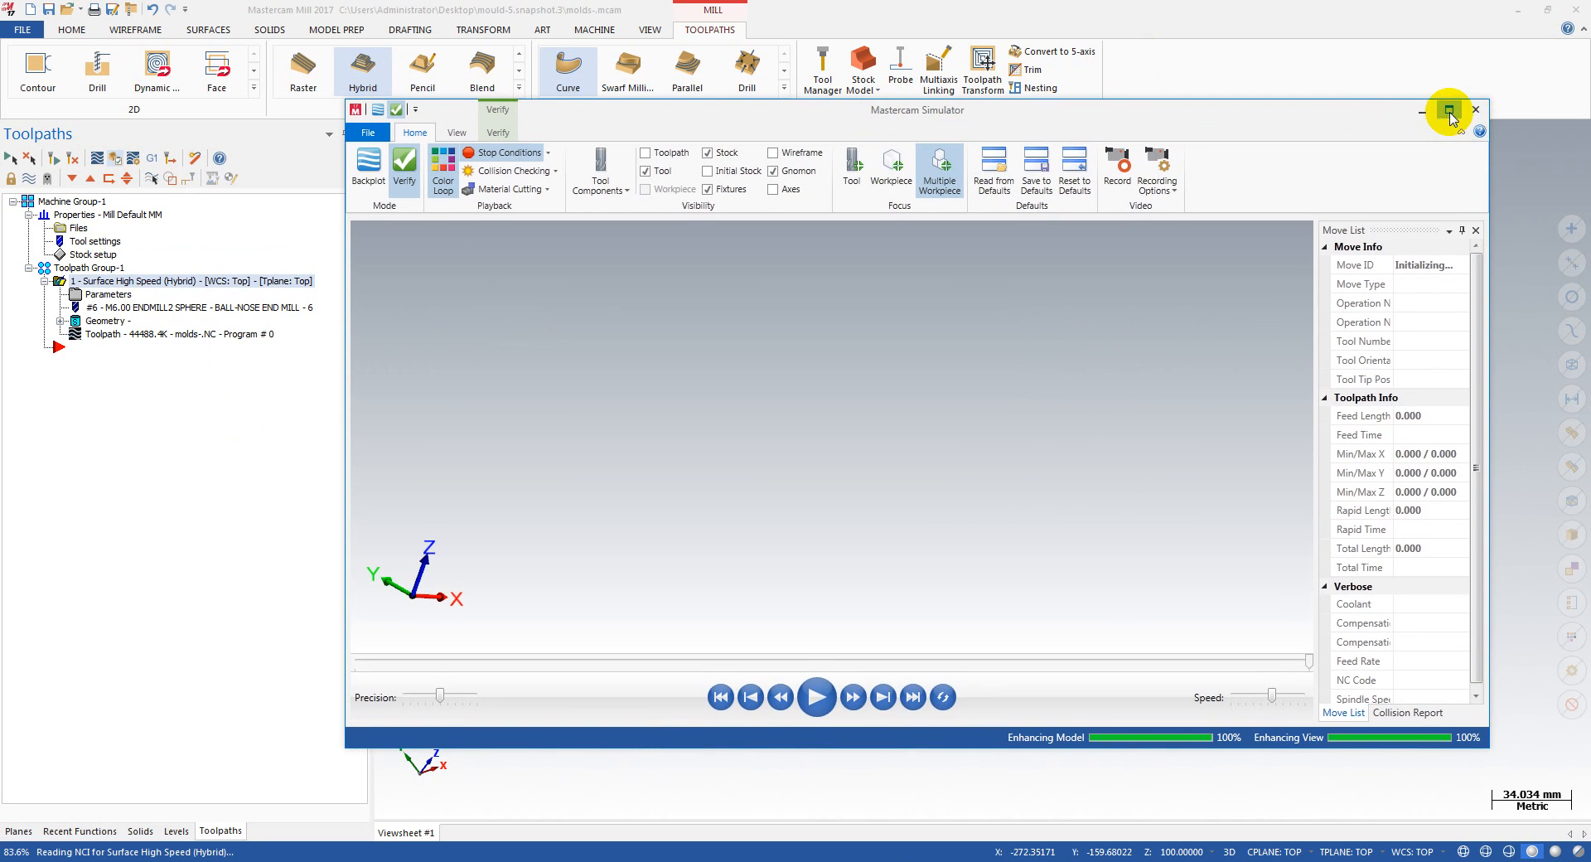
pyautogui.click(1449, 110)
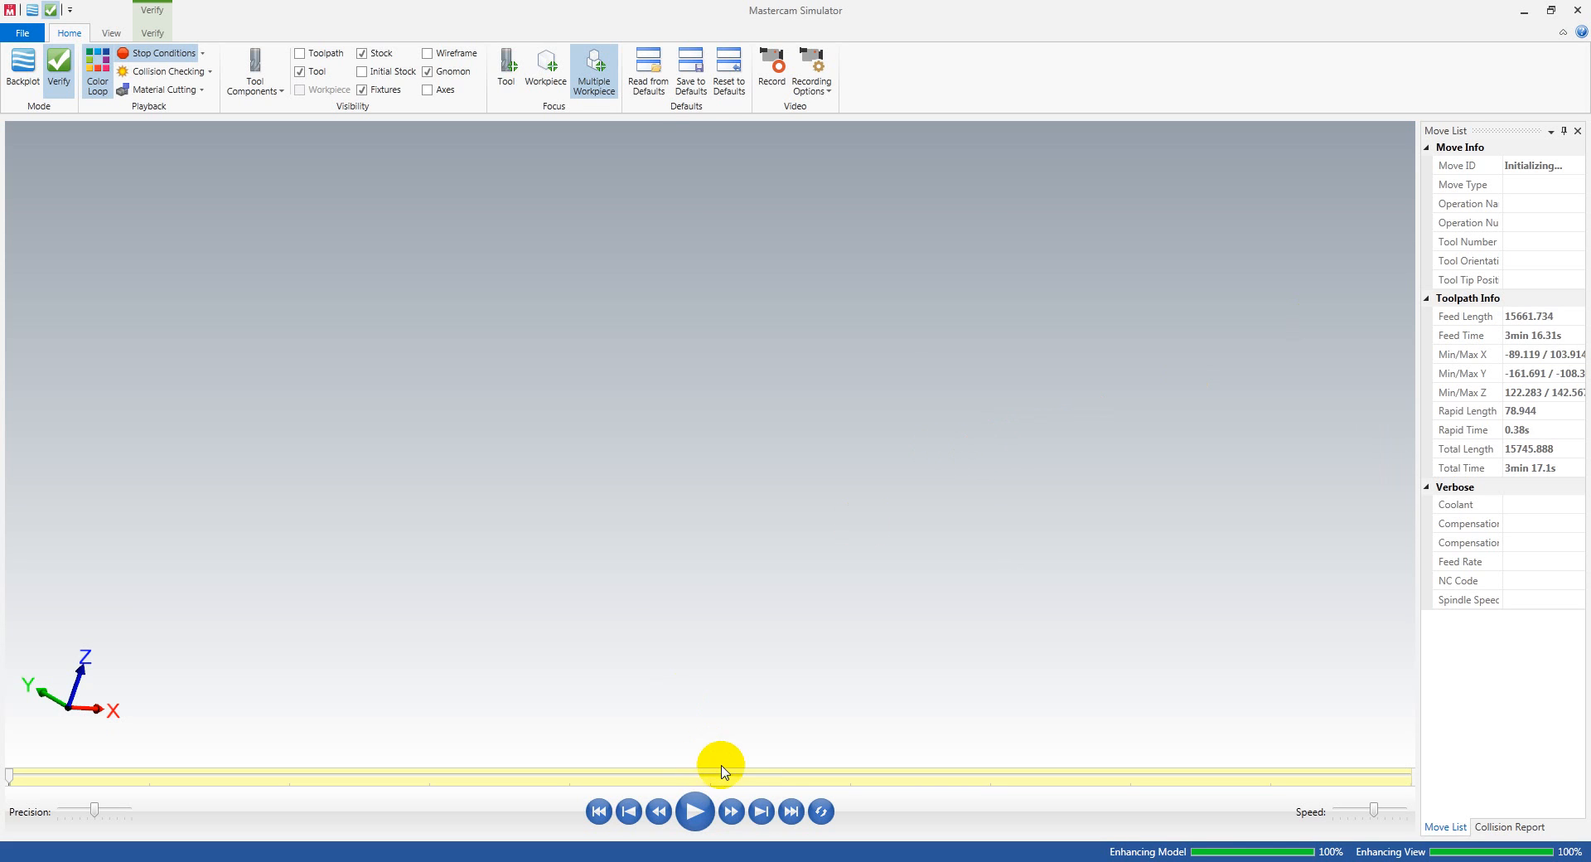
pyautogui.moveTo(671, 562); pyautogui.dragTo(502, 408)
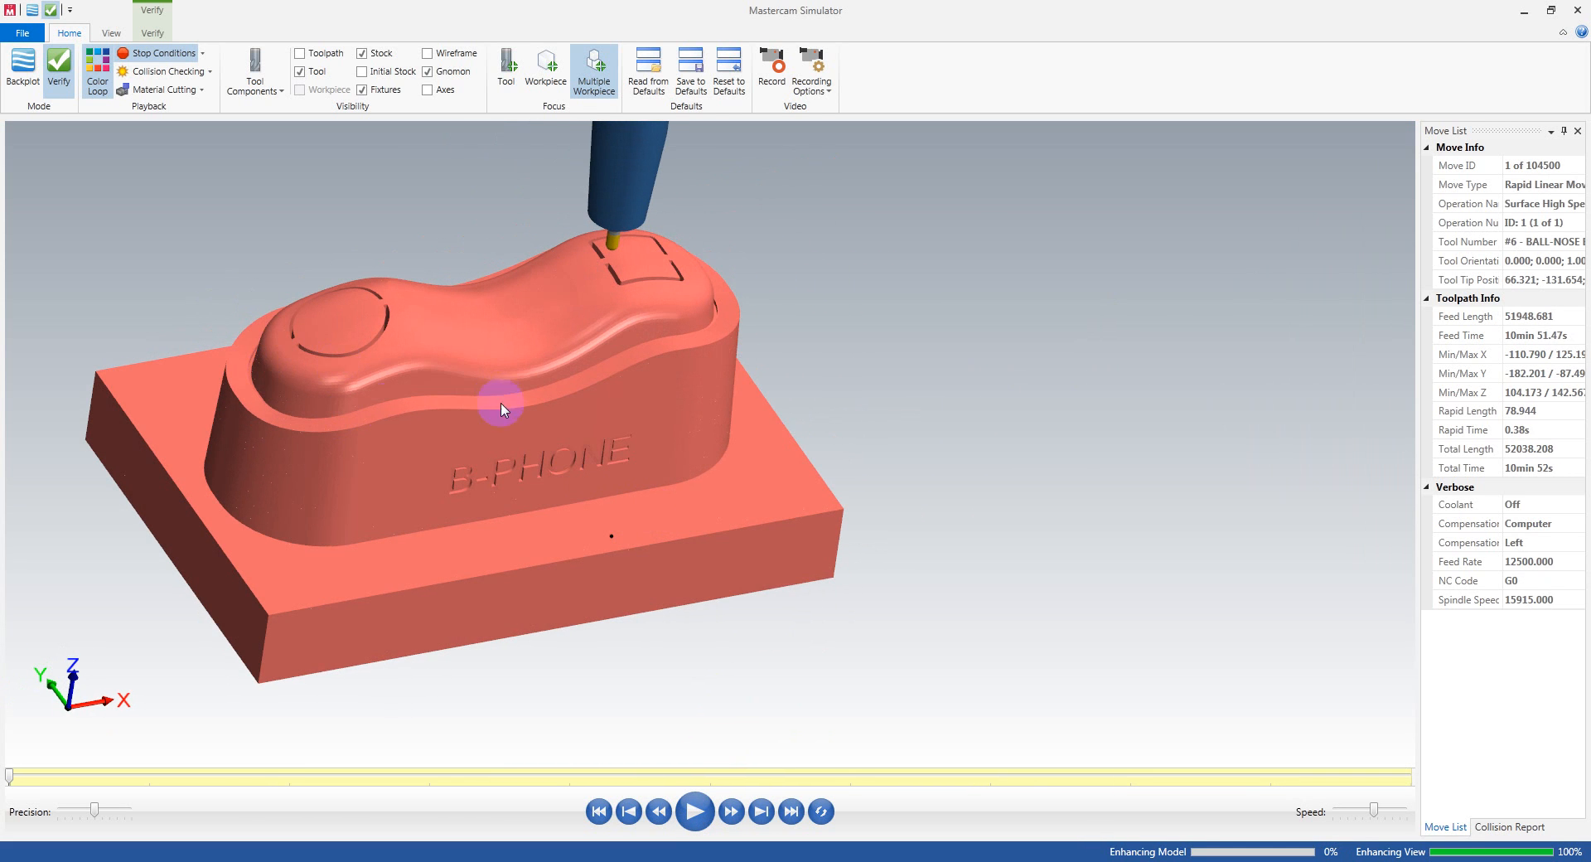
pyautogui.moveTo(647, 439); pyautogui.dragTo(681, 587)
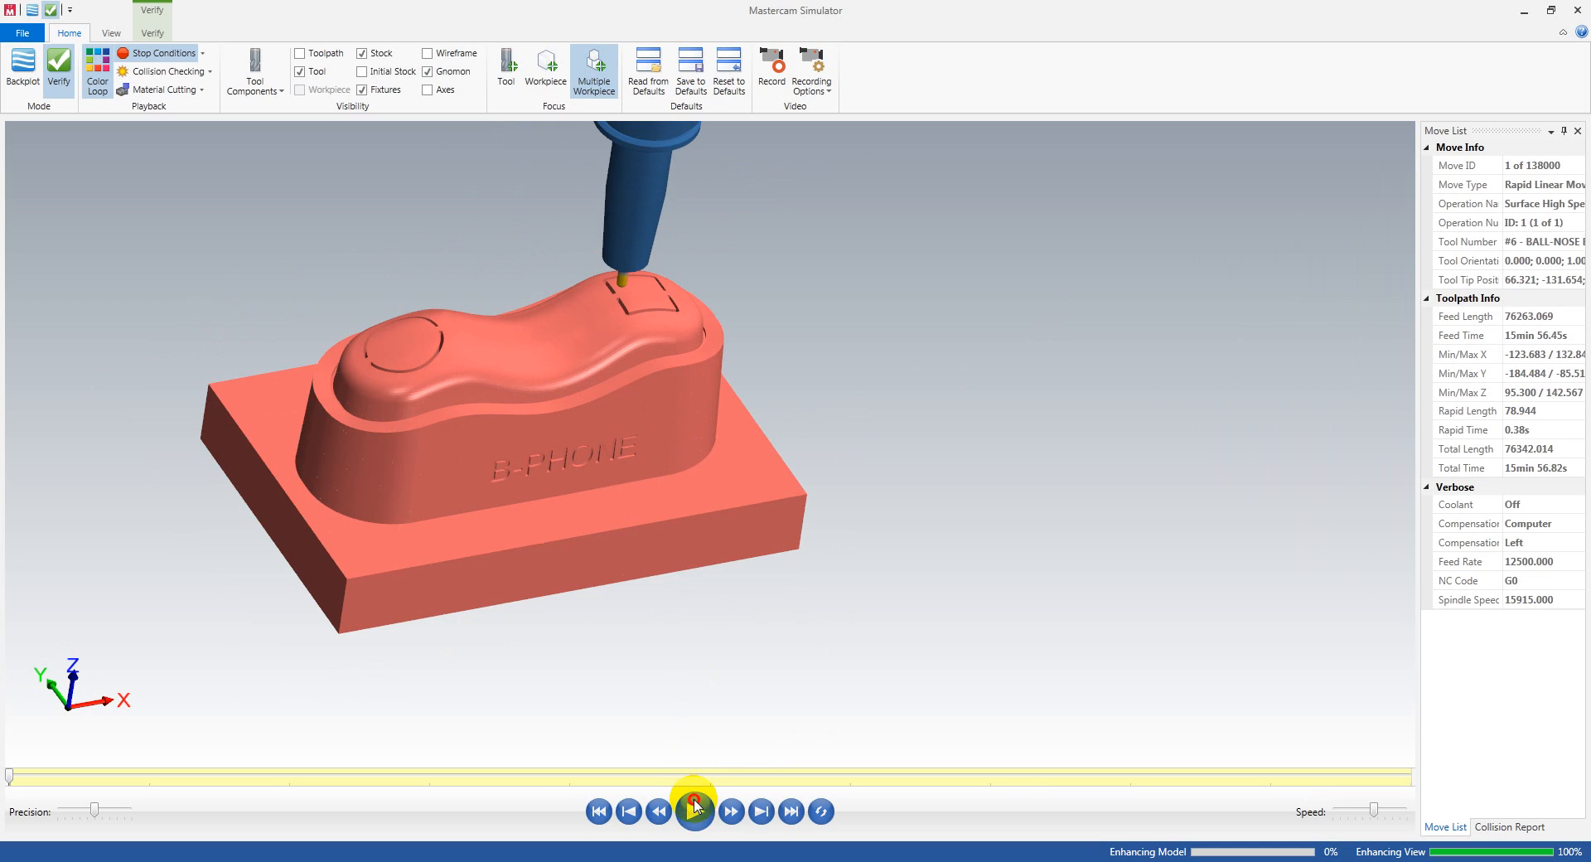
pyautogui.click(694, 800)
pyautogui.scroll(2, 582, 352)
pyautogui.scroll(-2, 858, 437)
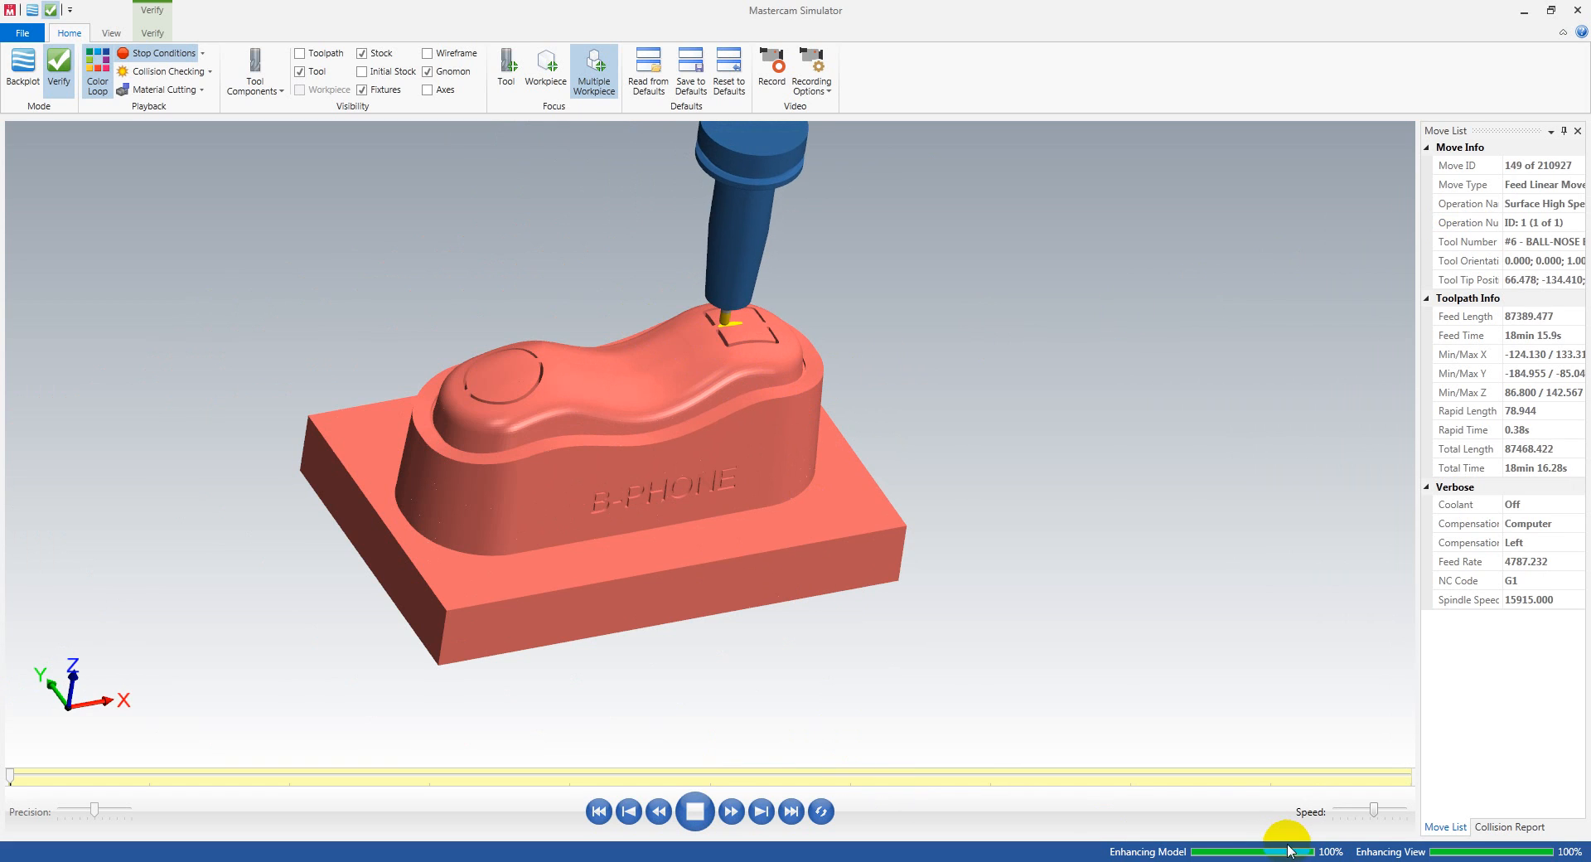
pyautogui.scroll(5, 632, 437)
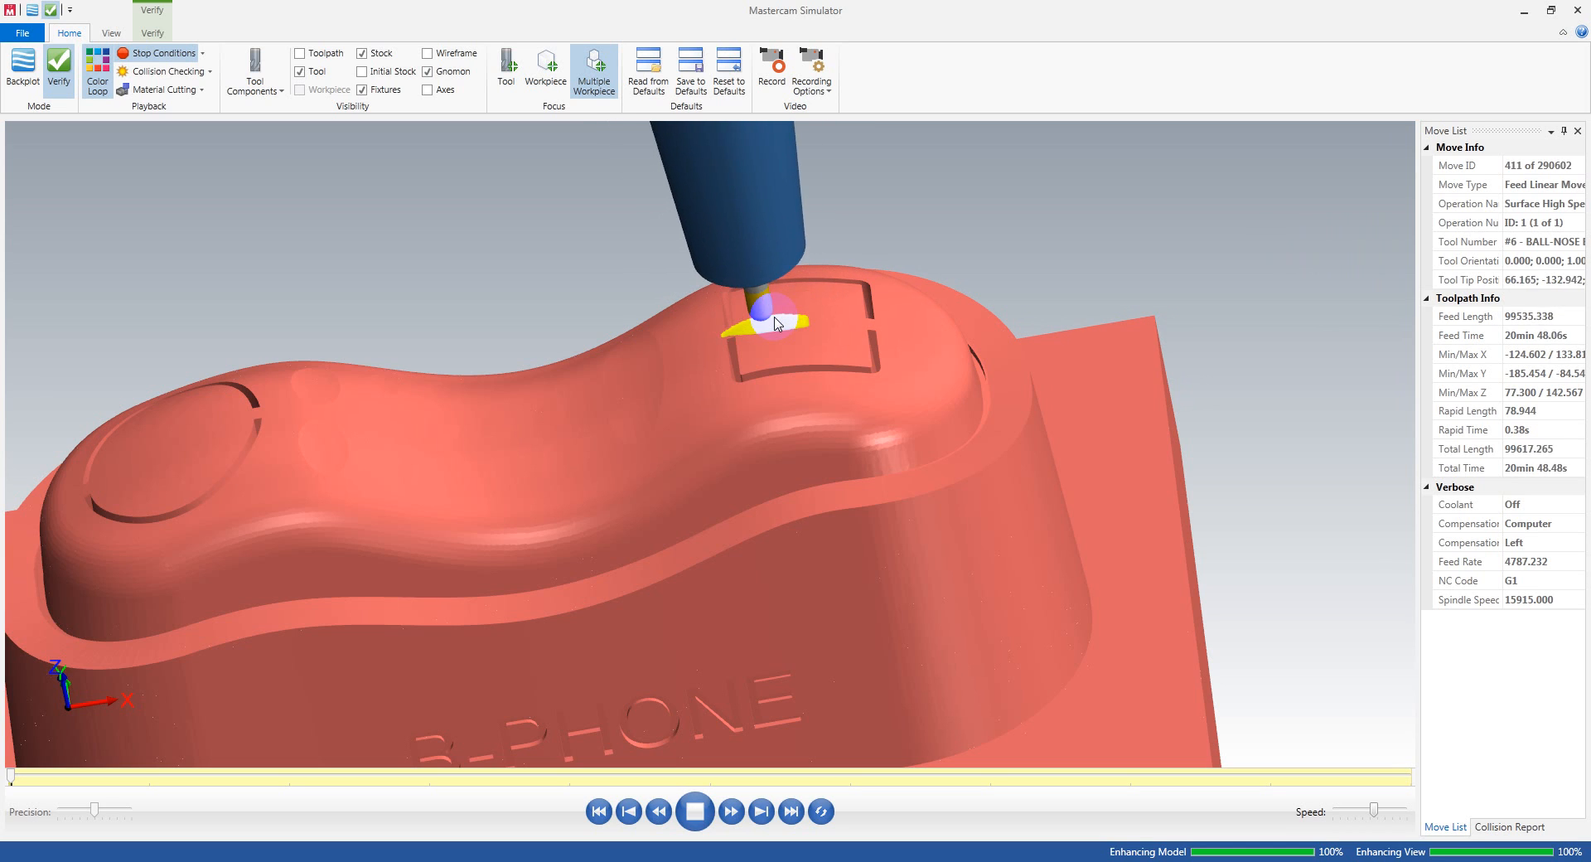
pyautogui.scroll(-5, 777, 324)
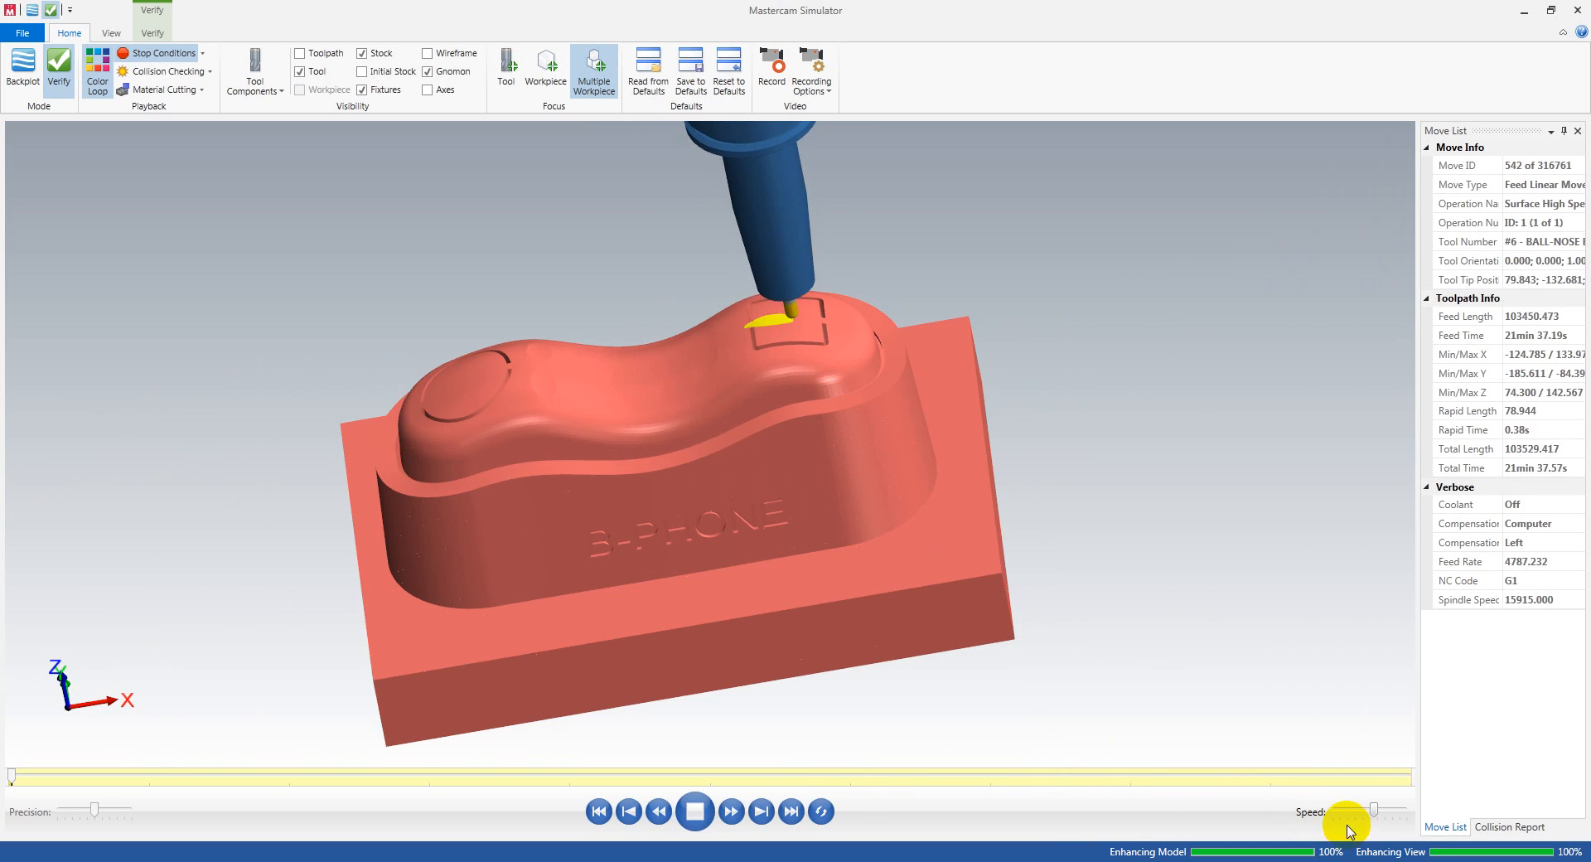
# Step: Lower the precision of the verification and run the material-removal playback again
pyautogui.click(95, 809)
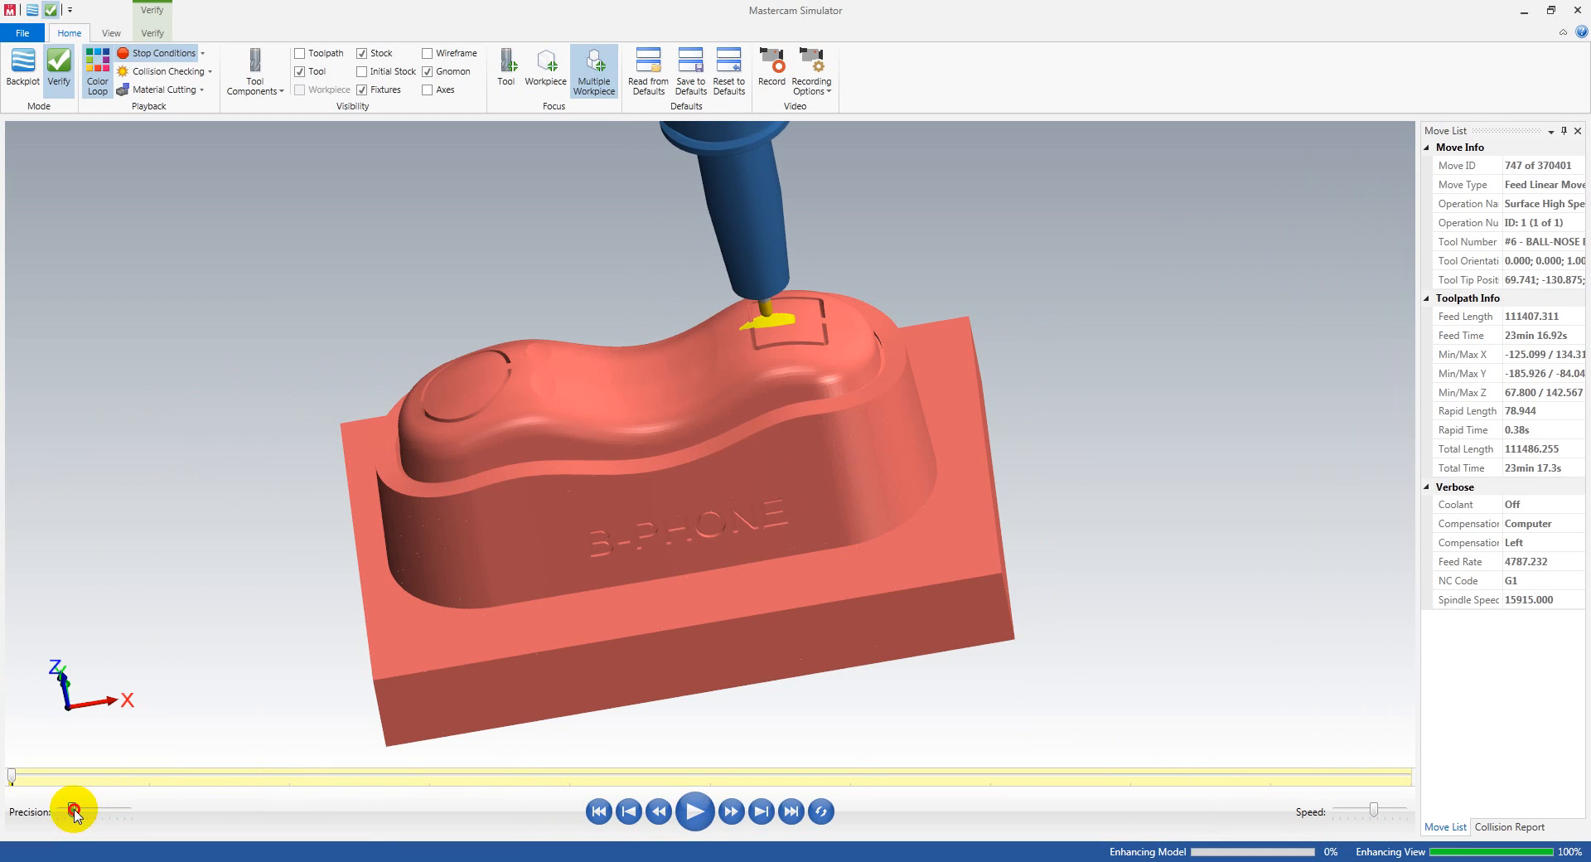
pyautogui.moveTo(74, 813); pyautogui.dragTo(72, 814)
pyautogui.click(865, 500)
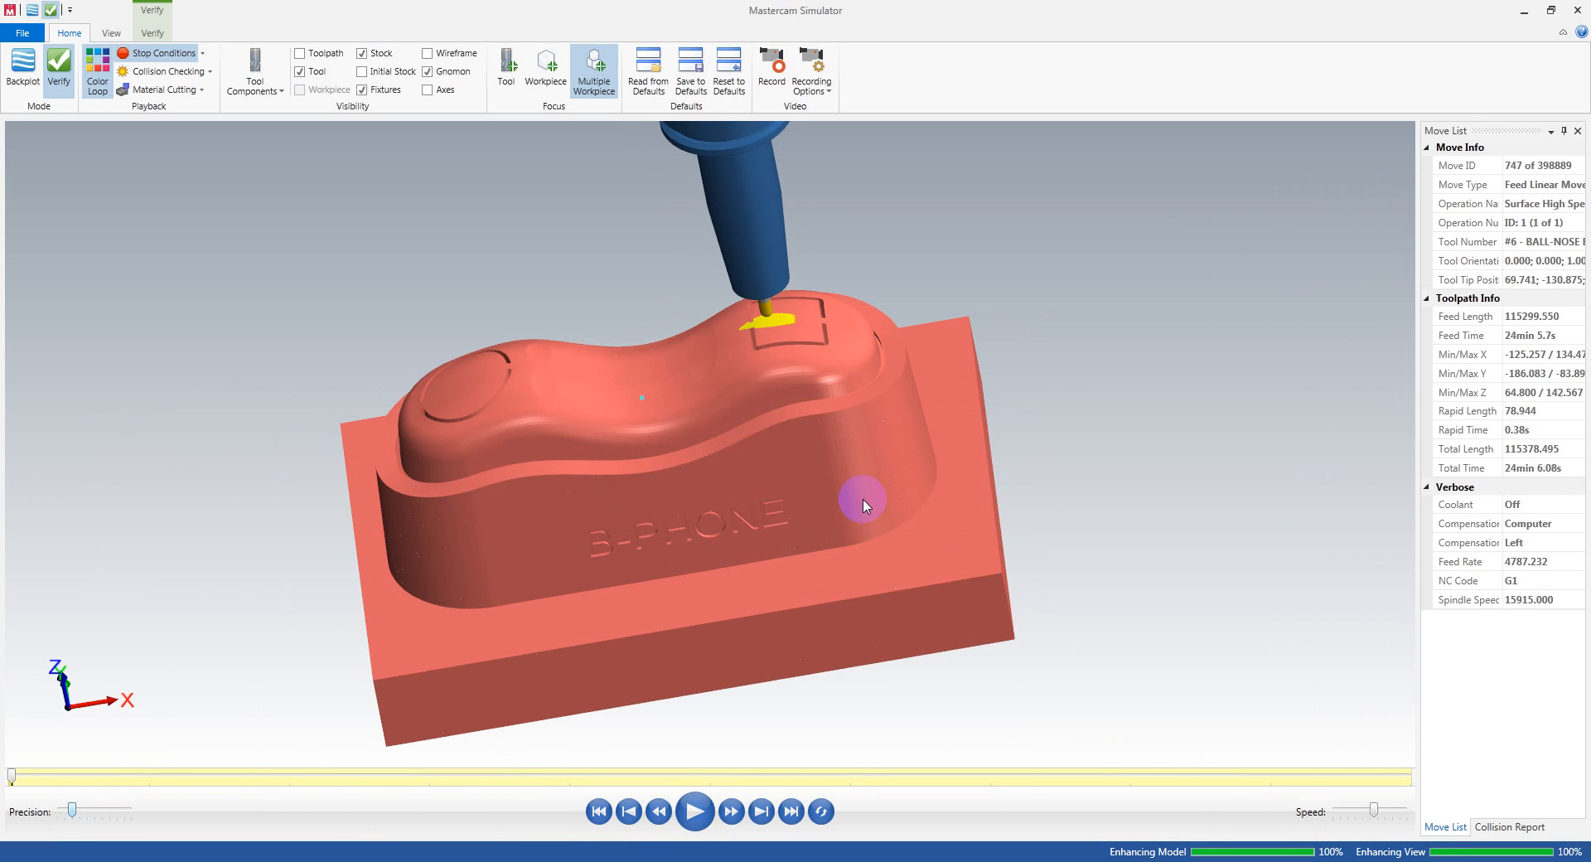
pyautogui.click(707, 812)
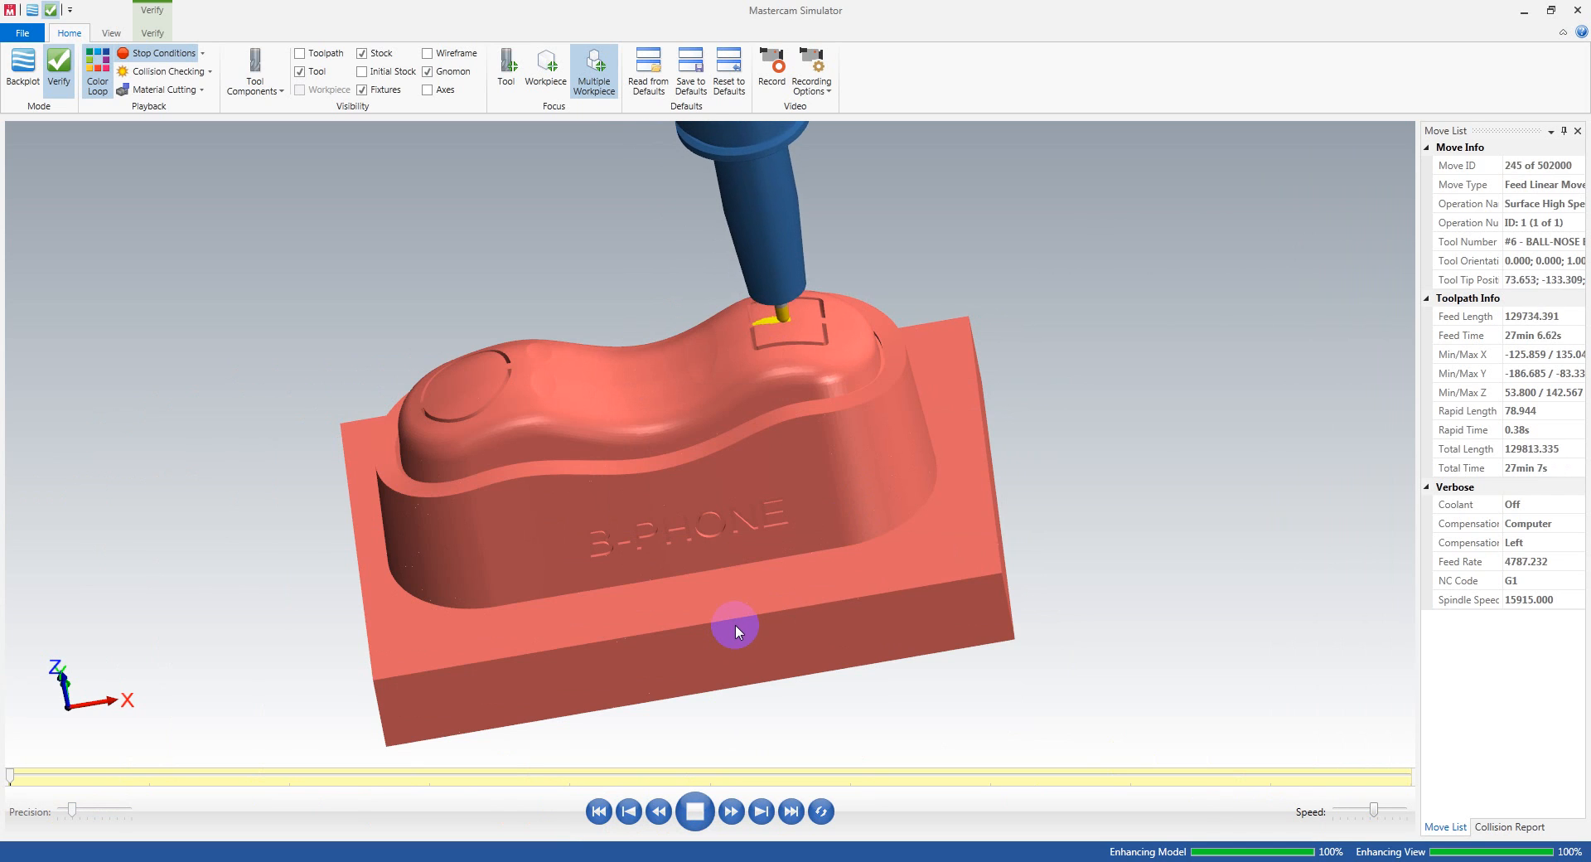
# Step: Follow the tool and holder from several angles as the simulation cuts the top surface of the phone
pyautogui.moveTo(760, 548); pyautogui.dragTo(780, 546, button='middle')
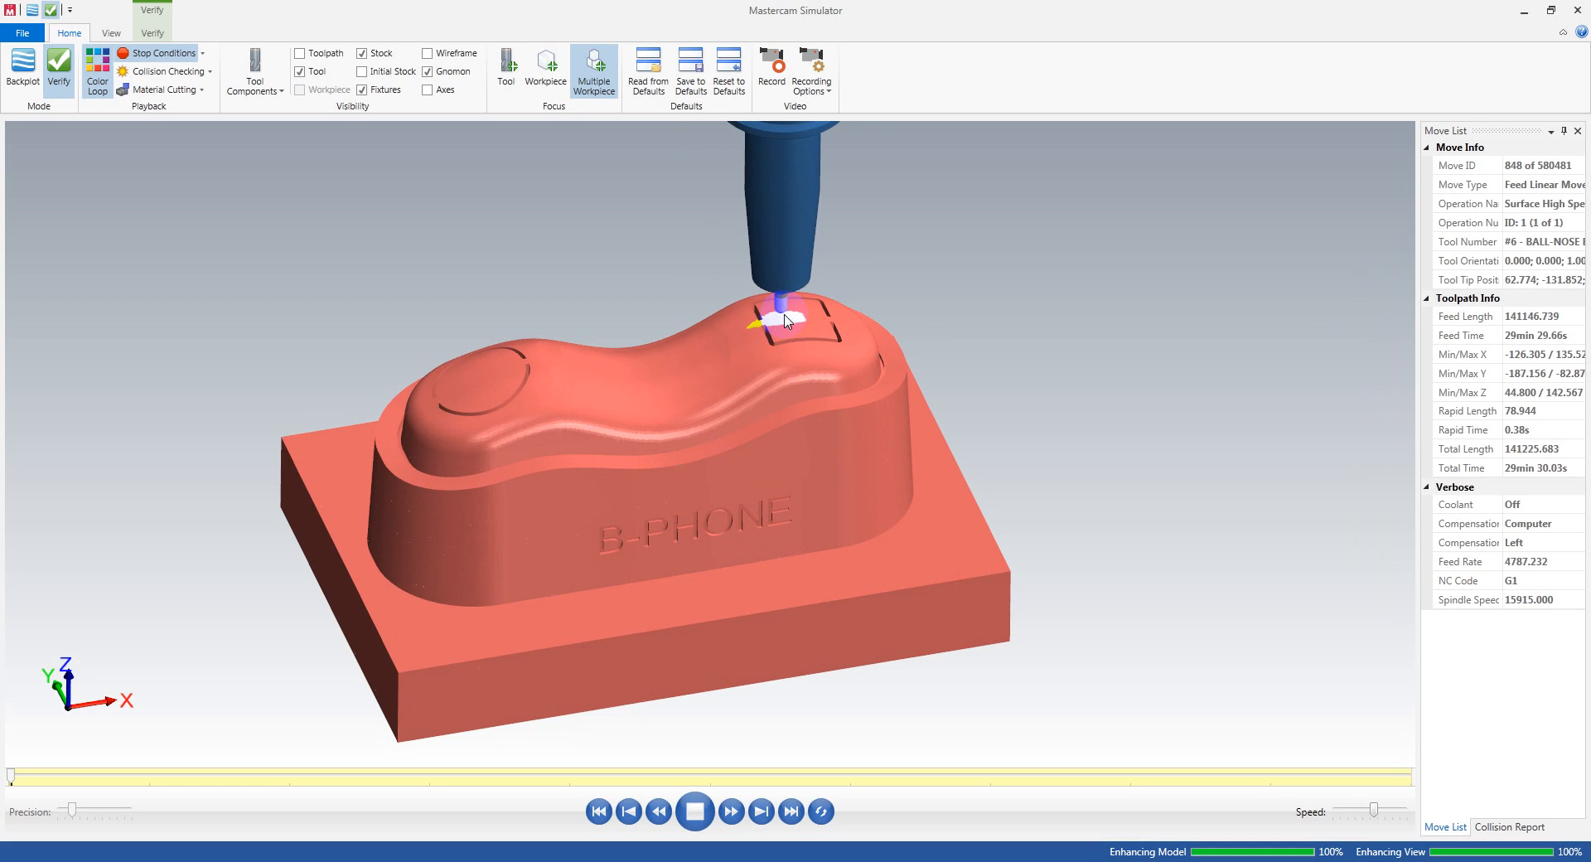
pyautogui.scroll(3, 754, 324)
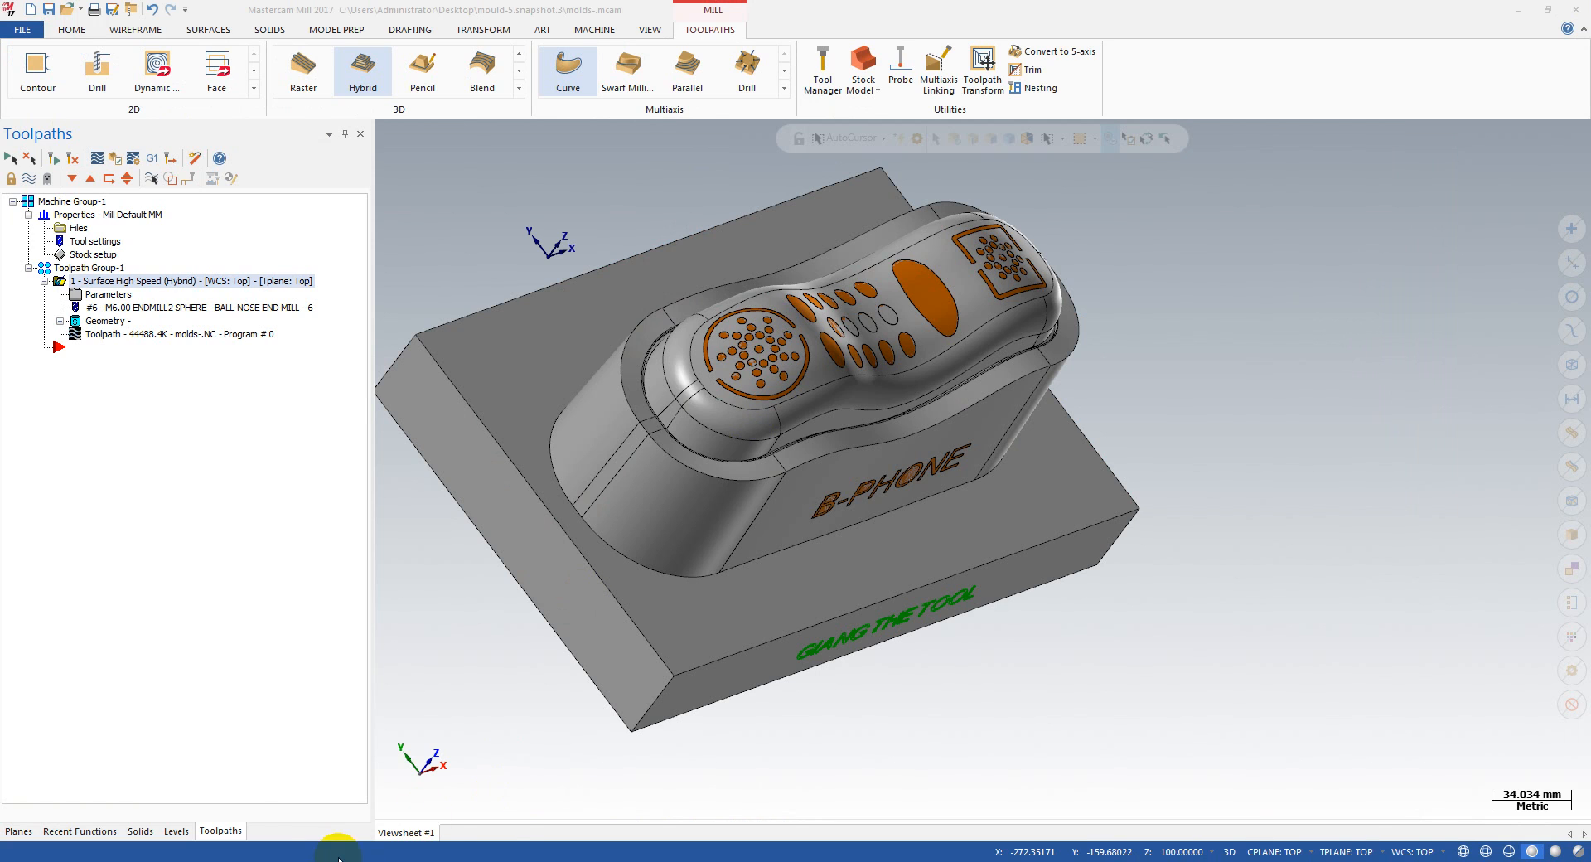
pyautogui.moveTo(338, 858)
pyautogui.click(415, 779)
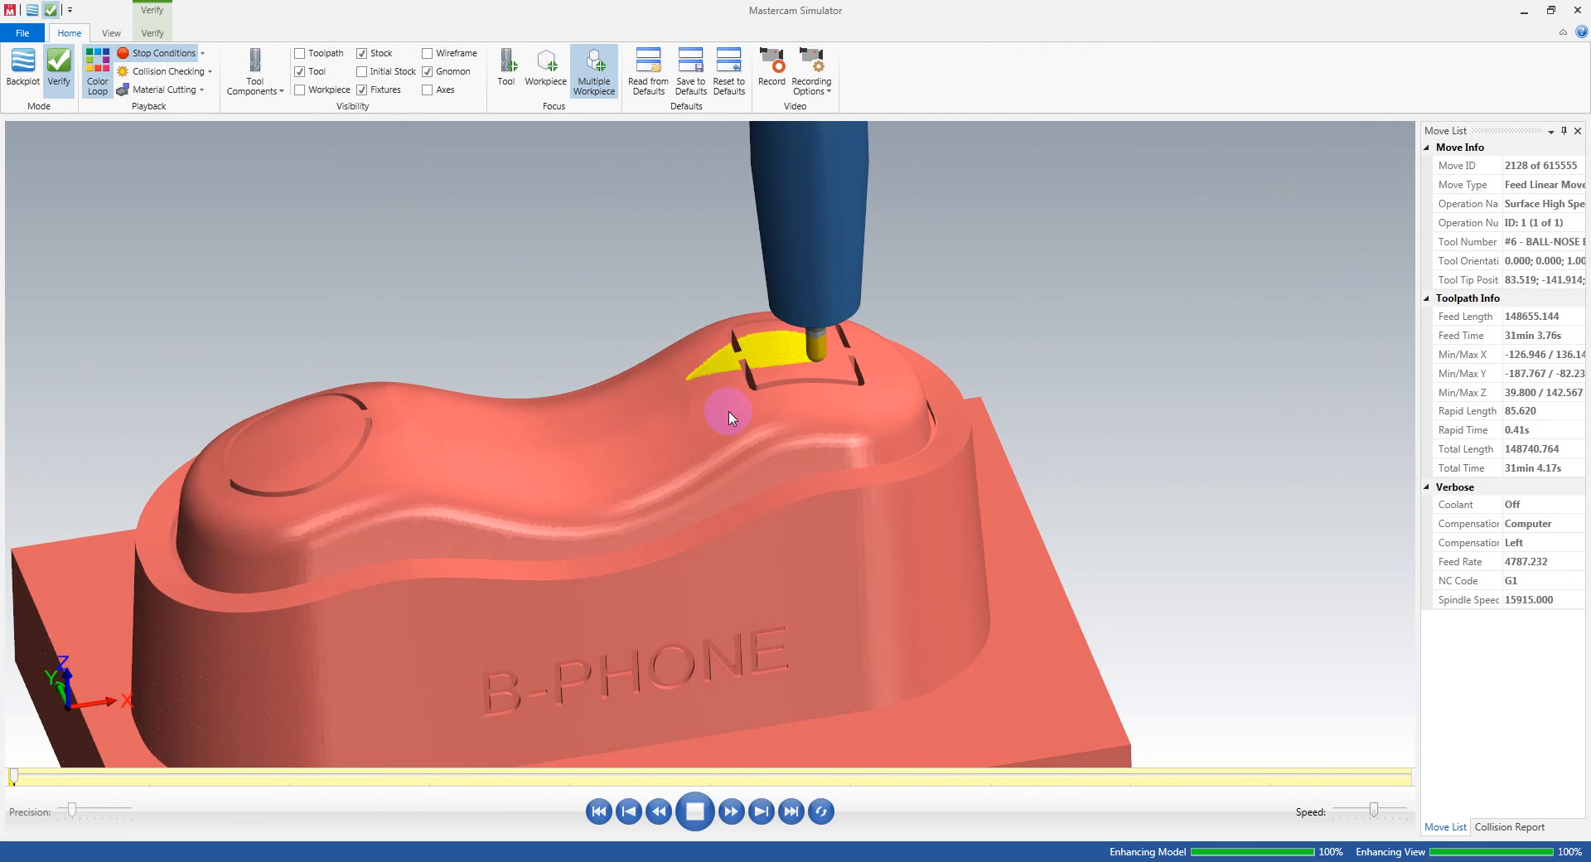
pyautogui.scroll(-3, 729, 417)
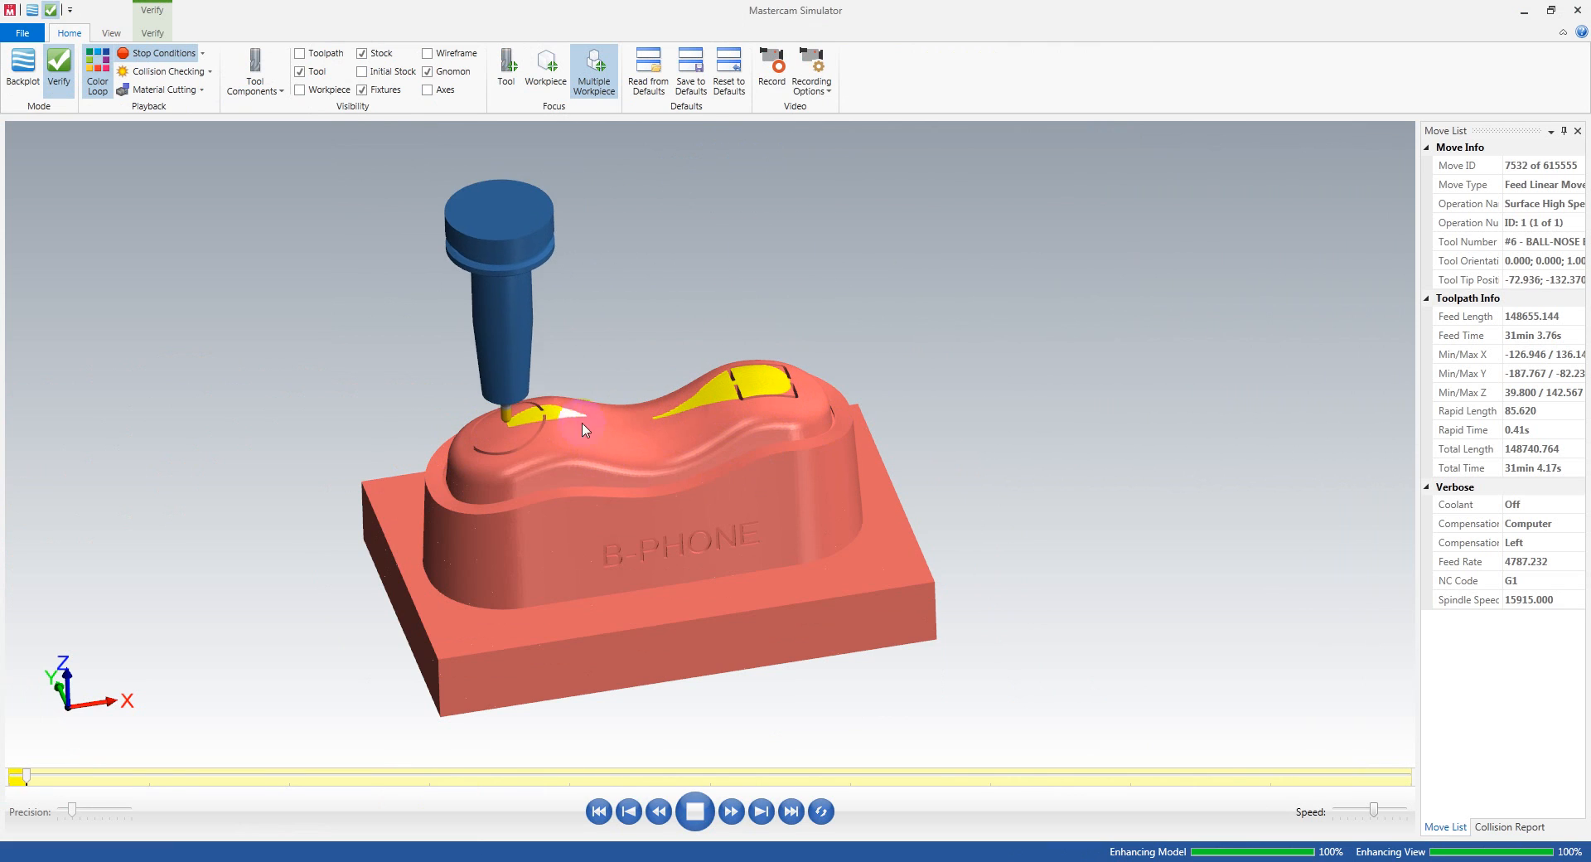
pyautogui.moveTo(639, 493); pyautogui.dragTo(558, 436, button='middle')
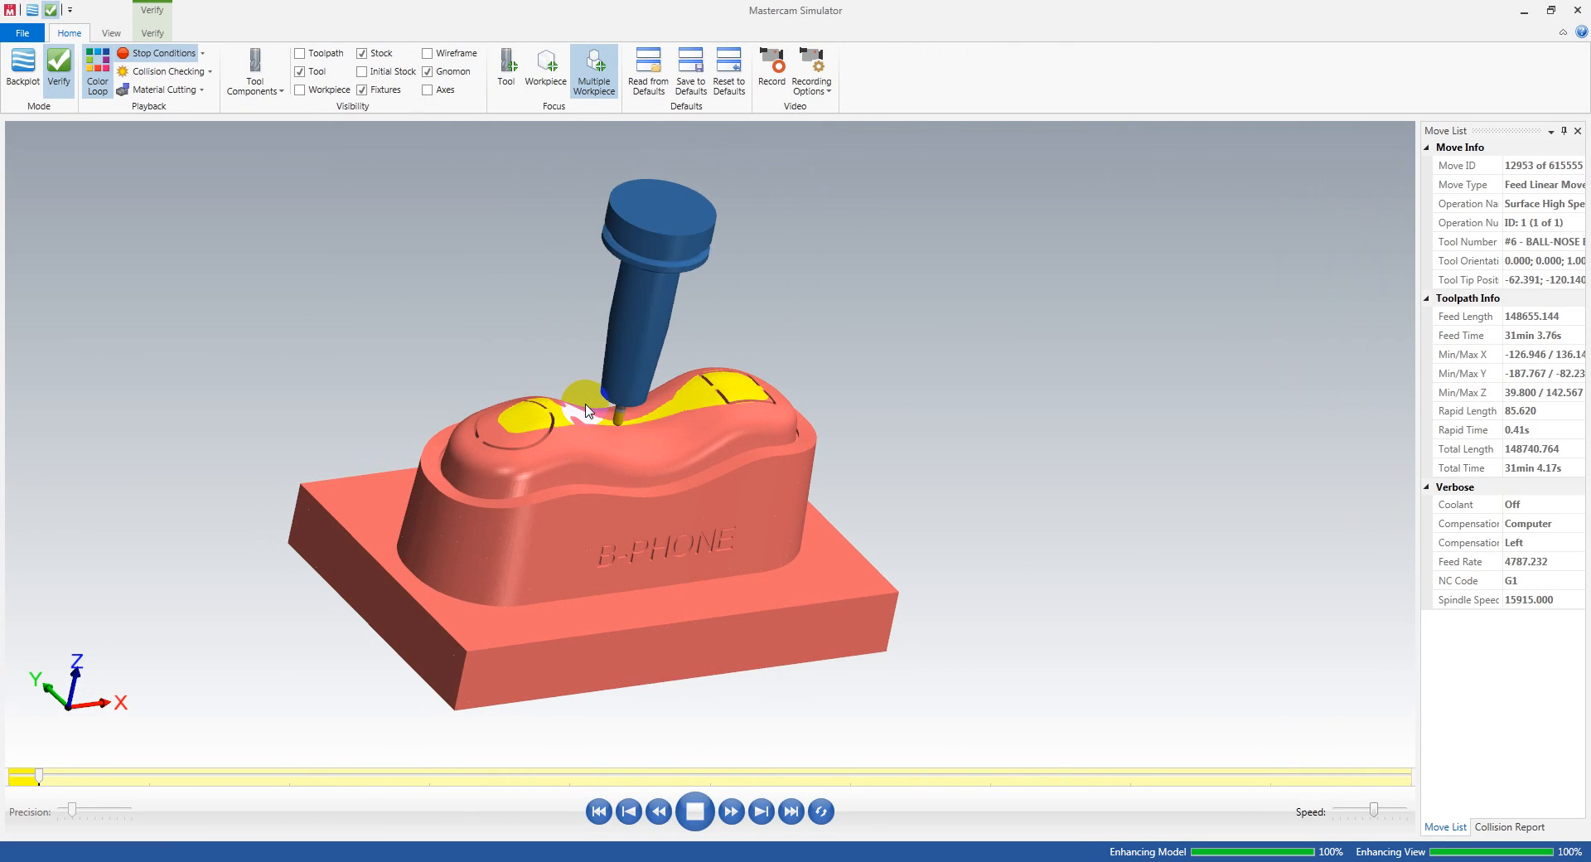
pyautogui.scroll(5, 585, 406)
pyautogui.scroll(-3, 585, 421)
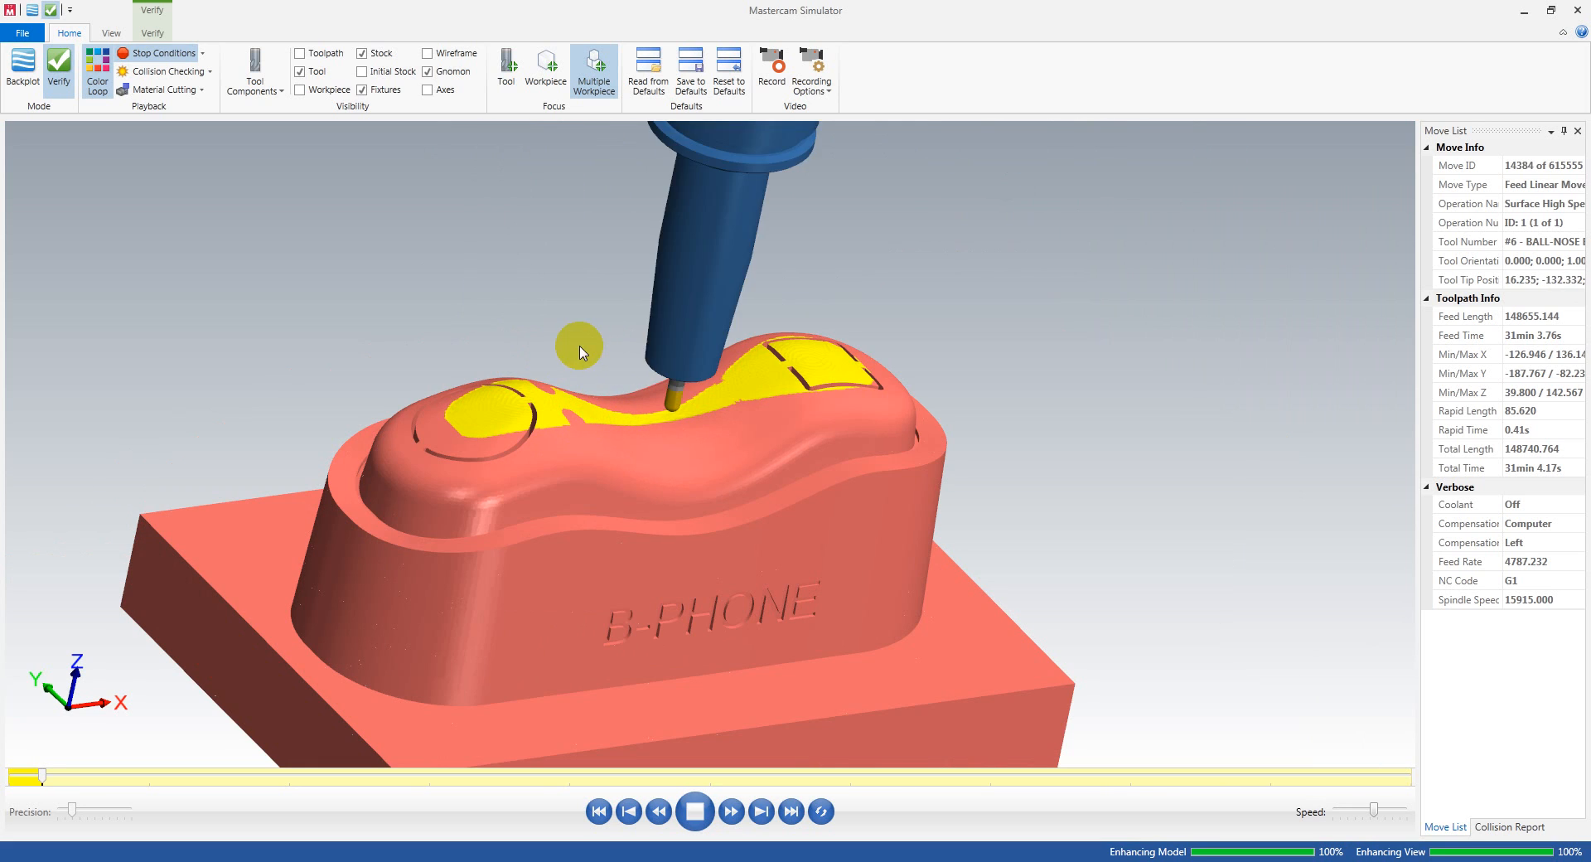
pyautogui.scroll(-5, 675, 355)
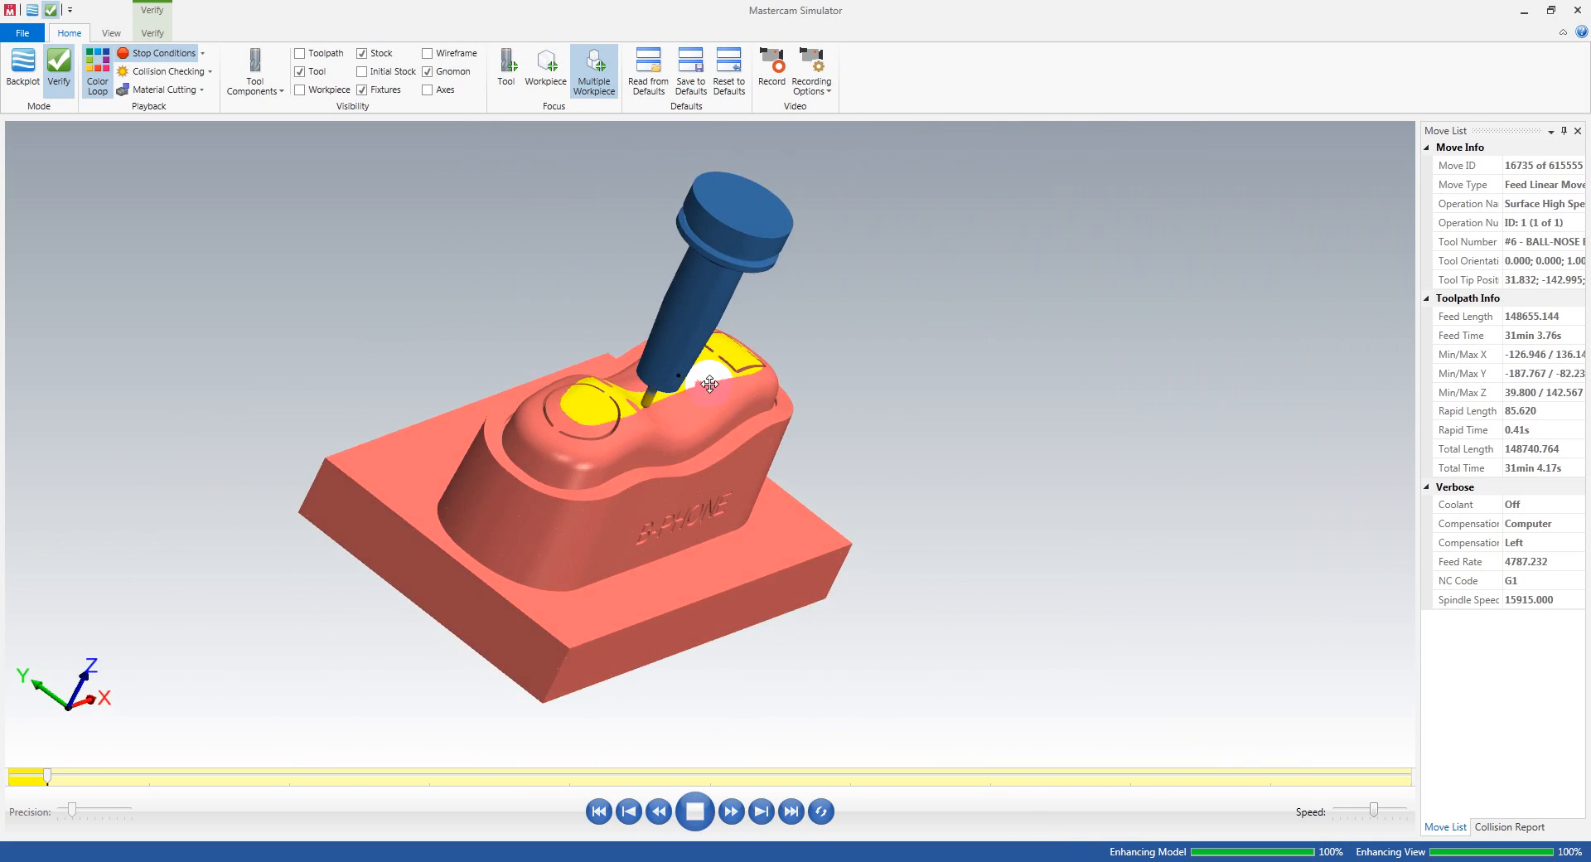
pyautogui.moveTo(710, 384)
pyautogui.mouseDown(button='middle')
pyautogui.moveTo(702, 351)
pyautogui.moveTo(738, 348)
pyautogui.moveTo(672, 395)
pyautogui.moveTo(685, 380)
pyautogui.mouseUp(button='middle')
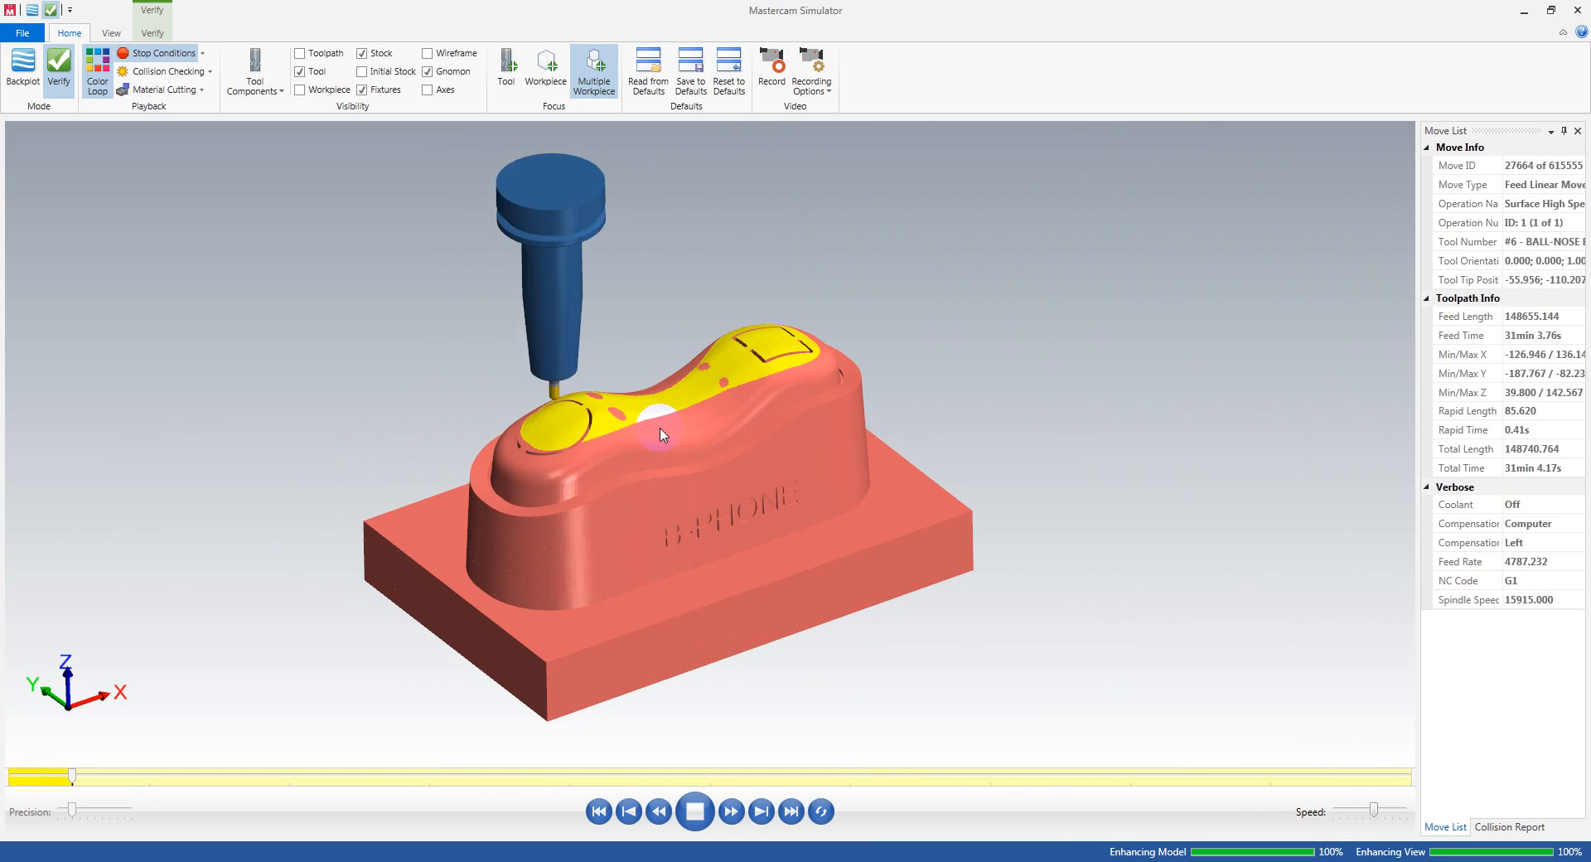
pyautogui.moveTo(660, 432); pyautogui.dragTo(647, 398)
pyautogui.scroll(5, 624, 389)
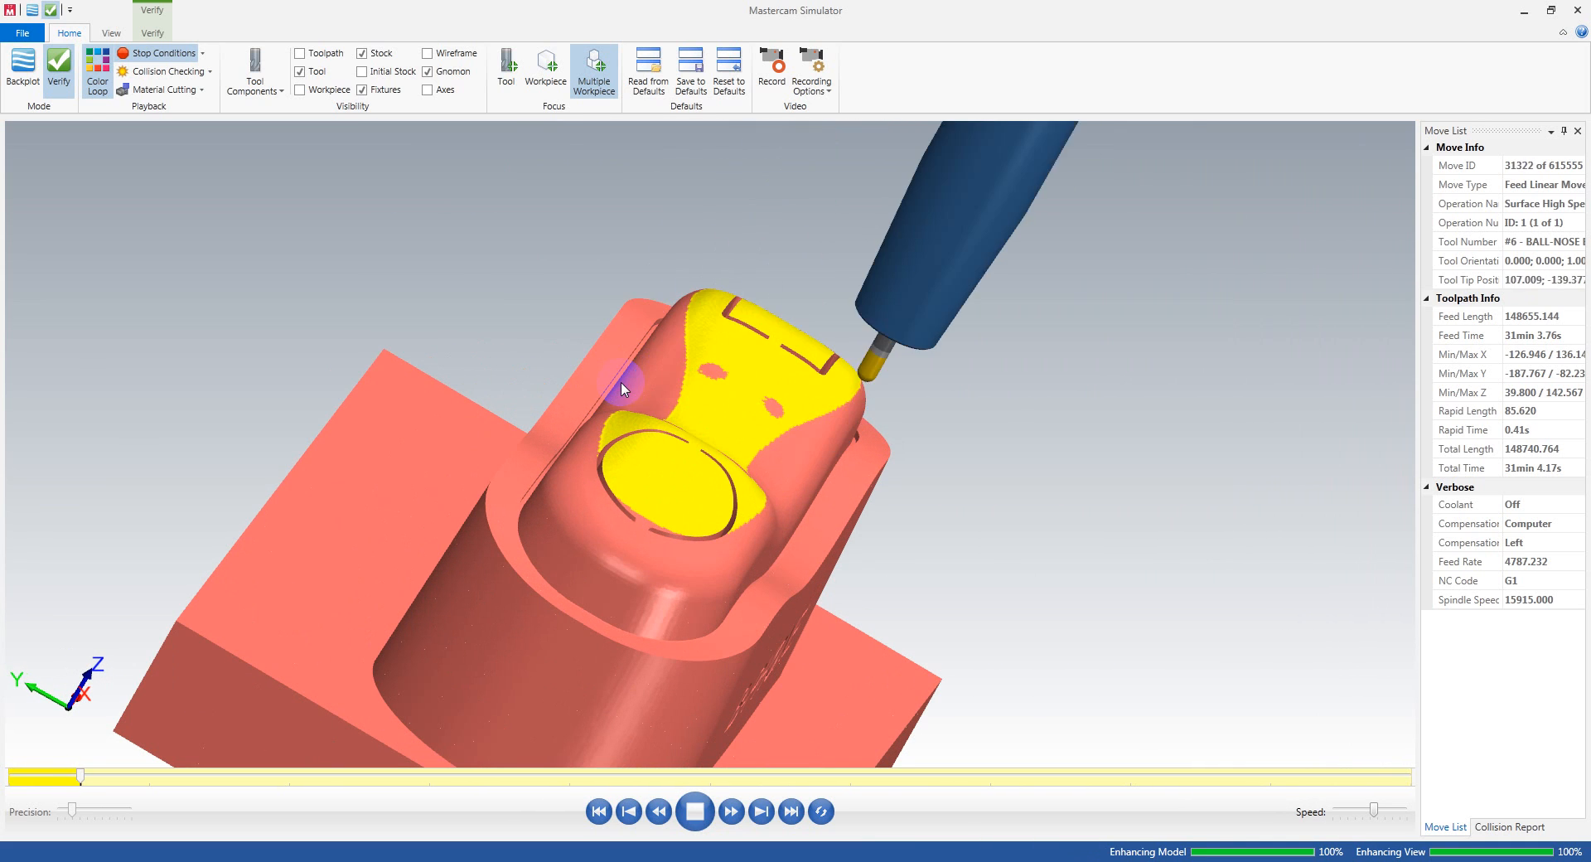
pyautogui.moveTo(756, 443); pyautogui.dragTo(733, 441, button='middle')
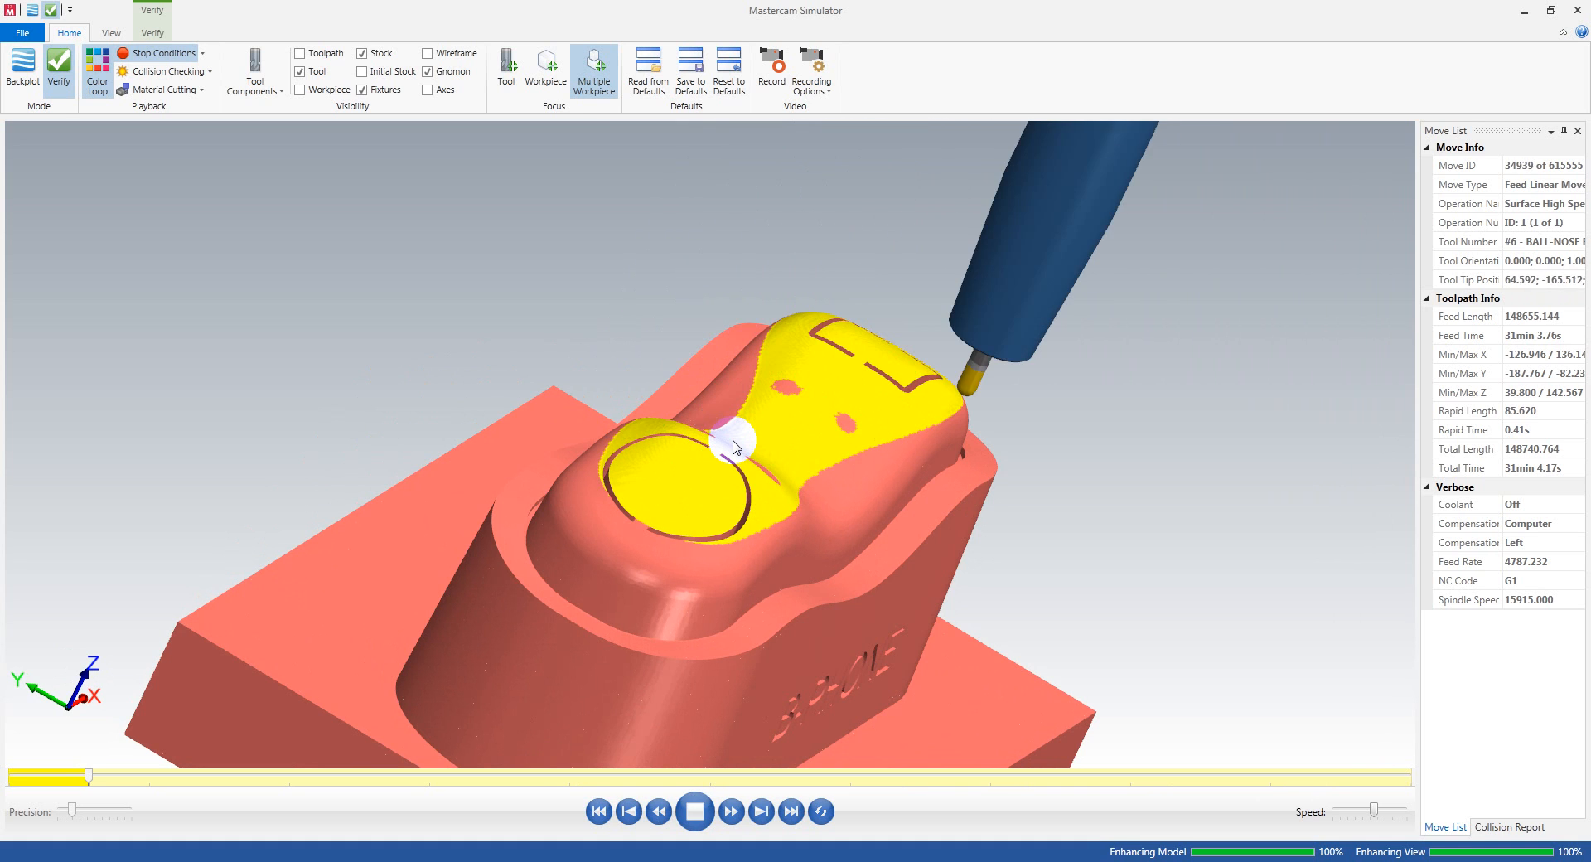
pyautogui.scroll(-3, 733, 442)
pyautogui.moveTo(750, 449)
pyautogui.mouseDown(button='middle')
pyautogui.moveTo(664, 452)
pyautogui.moveTo(735, 458)
pyautogui.mouseUp(button='middle')
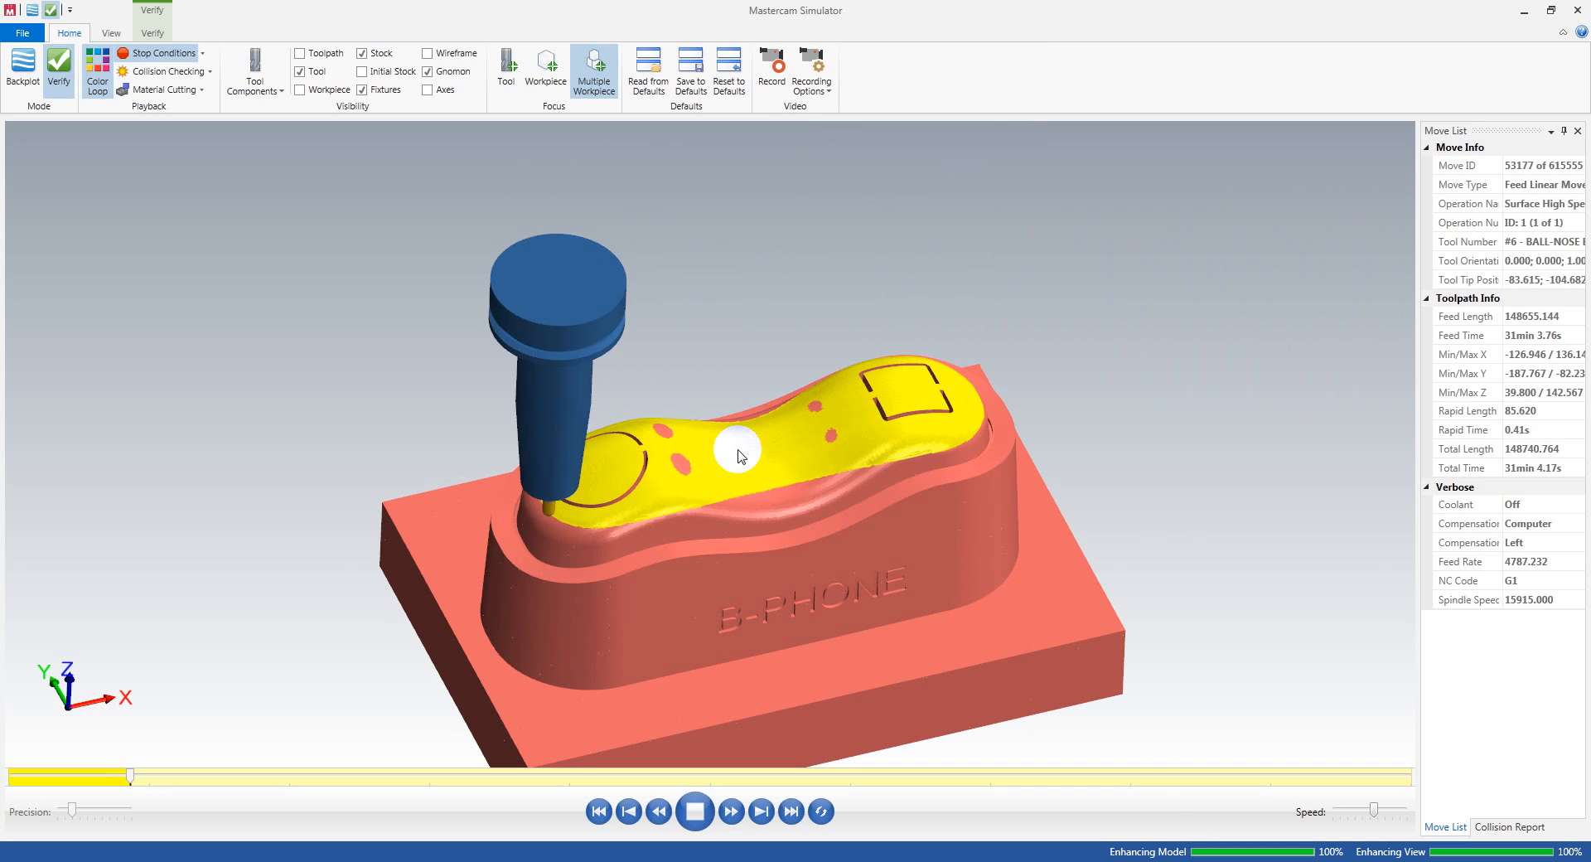
pyautogui.scroll(-2, 822, 400)
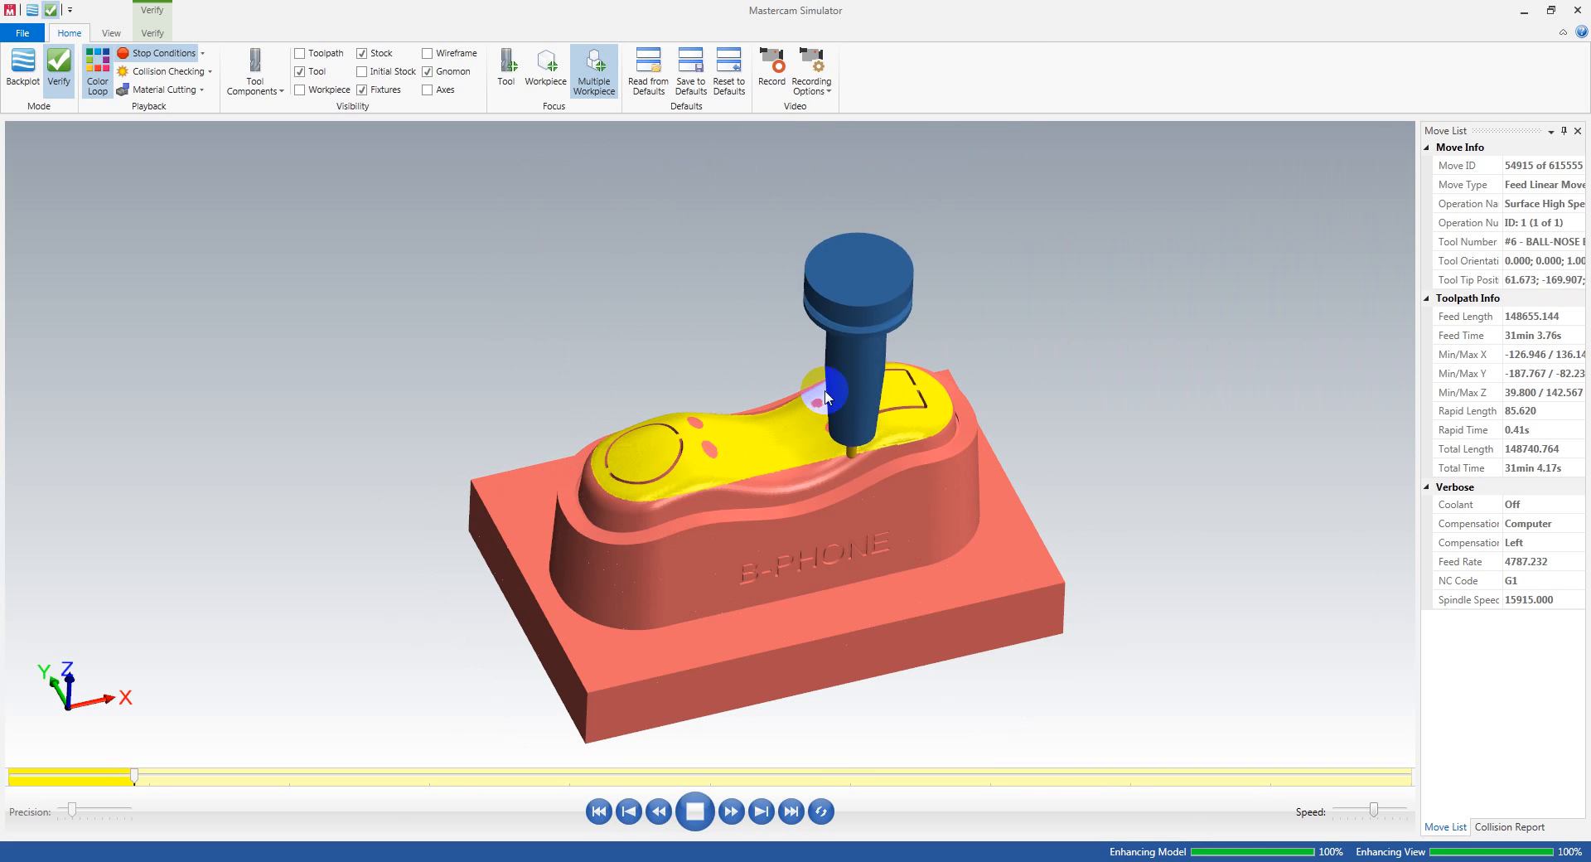
pyautogui.moveTo(822, 400)
pyautogui.mouseDown(button='middle')
pyautogui.moveTo(904, 411)
pyautogui.moveTo(799, 444)
pyautogui.moveTo(836, 409)
pyautogui.mouseUp(button='middle')
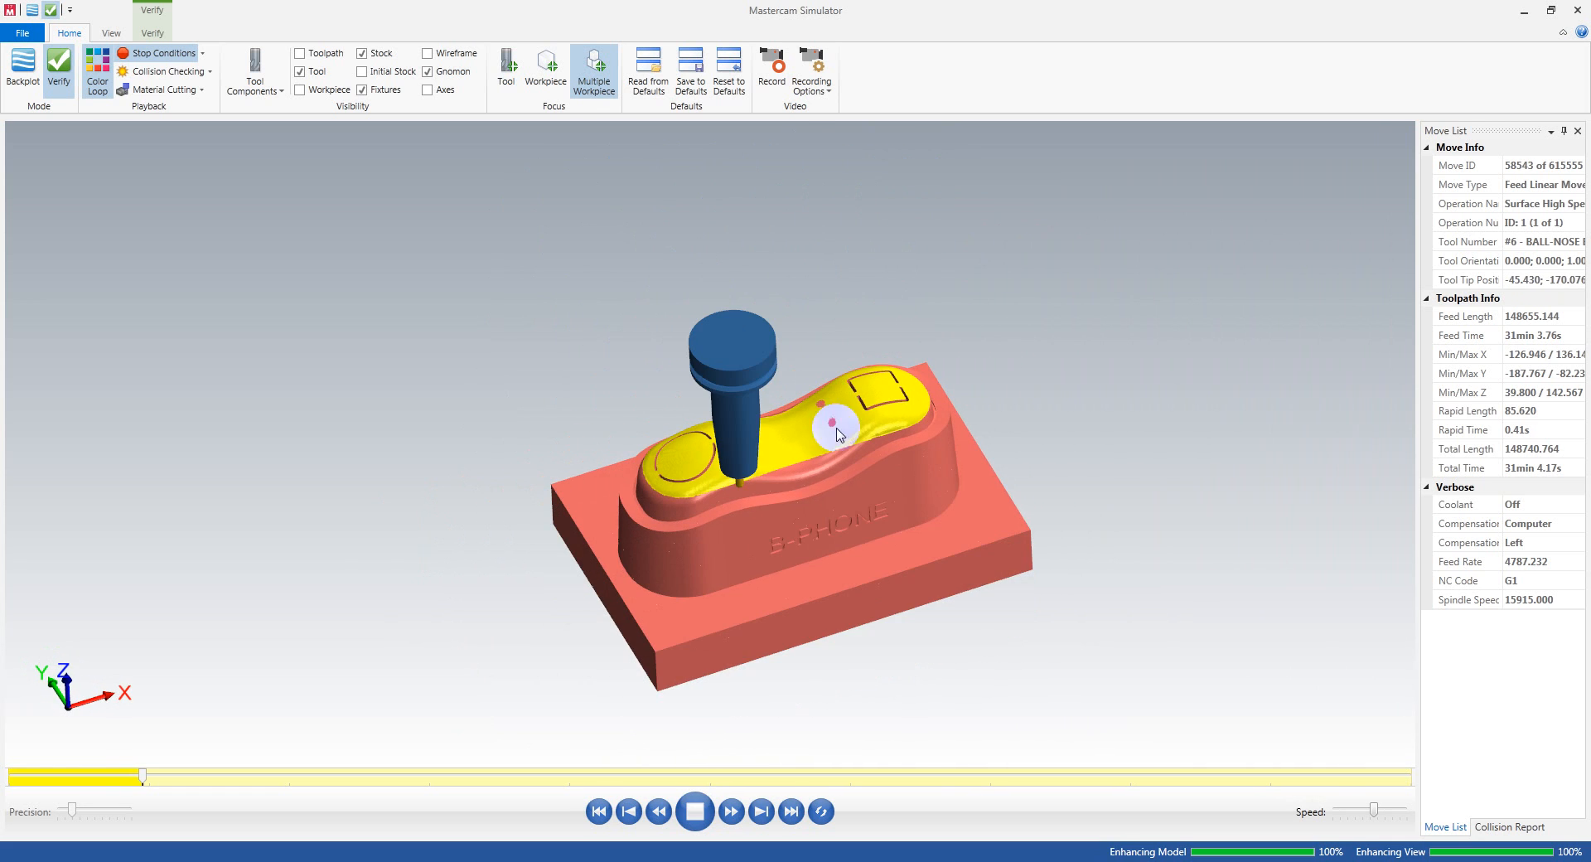
# Step: Examine the machined top surface around the rectangular recess and the circular groove closely for holder gouges
pyautogui.scroll(2, 828, 448)
pyautogui.moveTo(820, 485); pyautogui.dragTo(848, 415, button='middle')
pyautogui.scroll(-2, 852, 482)
pyautogui.scroll(5, 850, 483)
pyautogui.scroll(-3, 814, 474)
pyautogui.scroll(4, 902, 359)
pyautogui.scroll(-3, 912, 391)
pyautogui.scroll(3, 912, 390)
pyautogui.scroll(2, 912, 375)
pyautogui.moveTo(912, 375); pyautogui.dragTo(895, 392, button='middle')
pyautogui.scroll(-2, 952, 337)
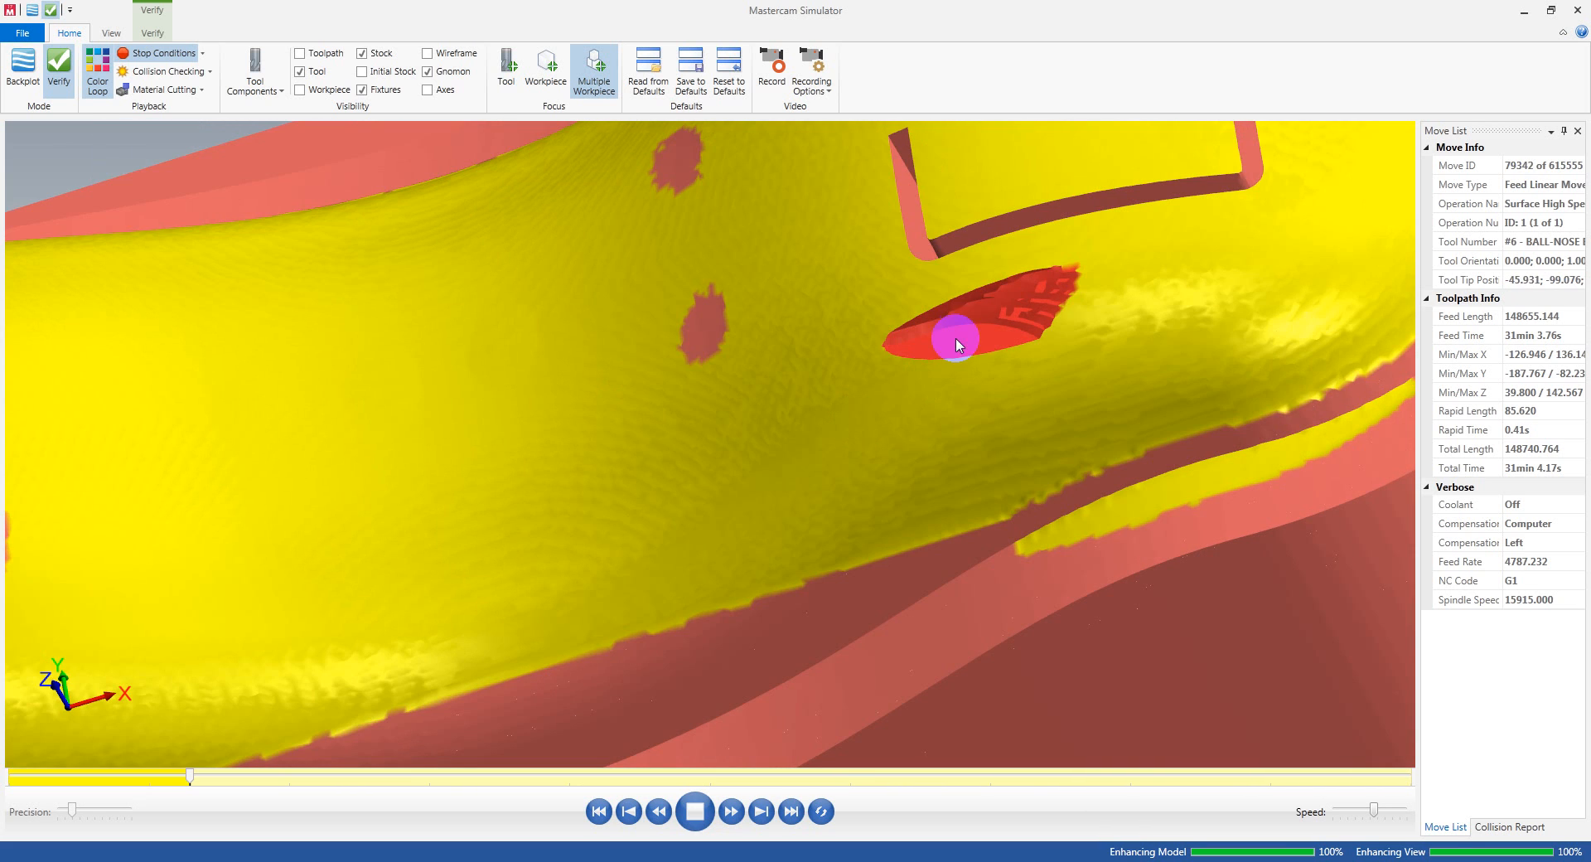
pyautogui.scroll(-3, 916, 341)
pyautogui.scroll(-3, 954, 346)
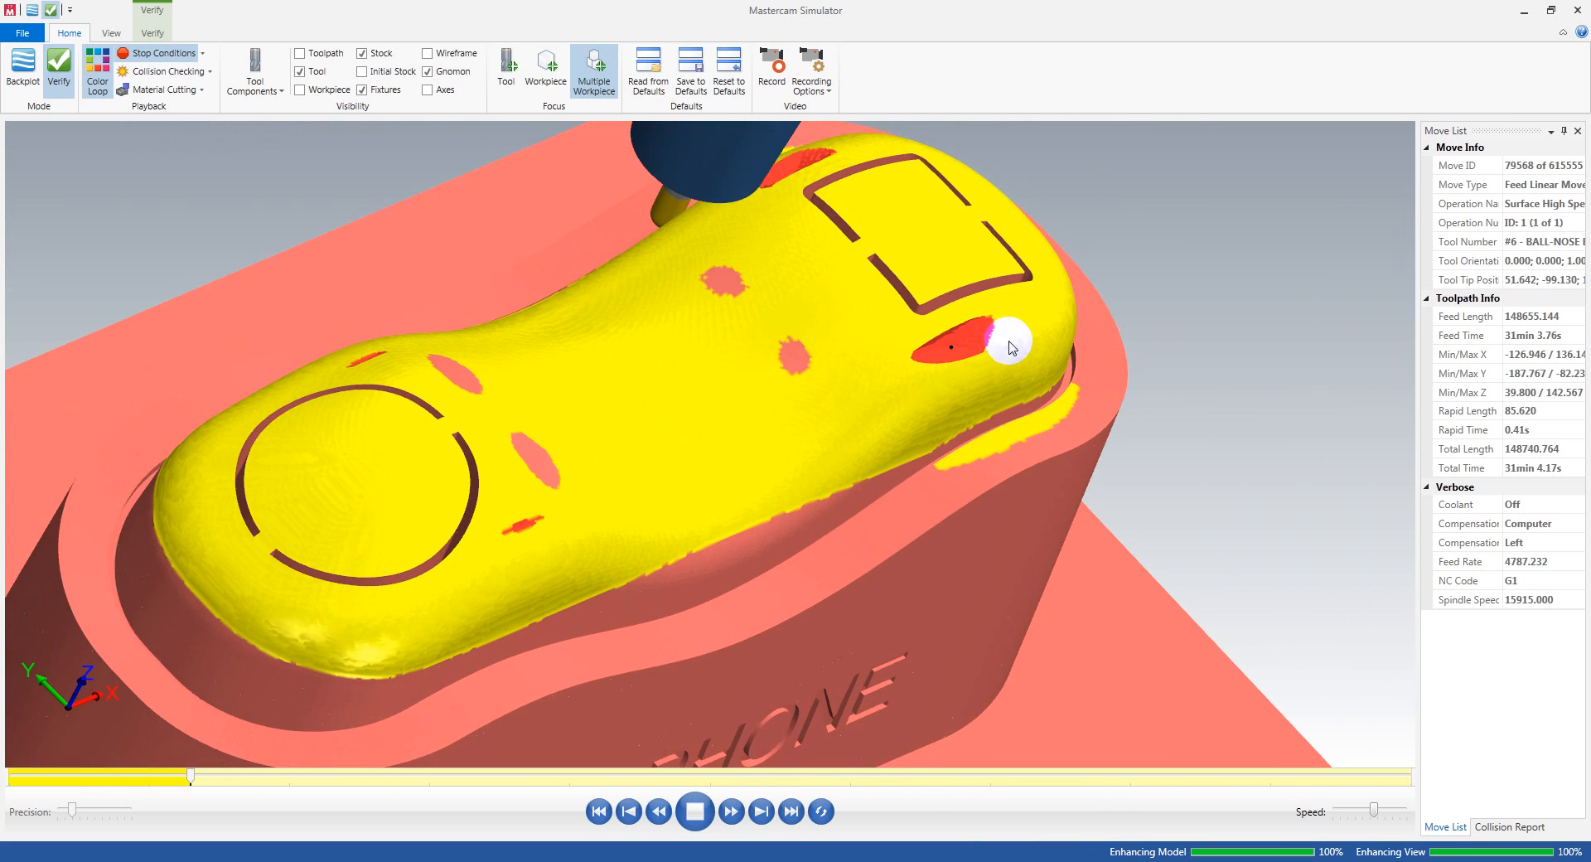
# Step: Compare the marks along both sides of the phone's top surface with the holder position, and close the simulator
pyautogui.scroll(-2, 1022, 344)
pyautogui.moveTo(1022, 344); pyautogui.dragTo(961, 331, button='middle')
pyautogui.scroll(5, 944, 312)
pyautogui.scroll(1, 838, 320)
pyautogui.scroll(-6, 834, 344)
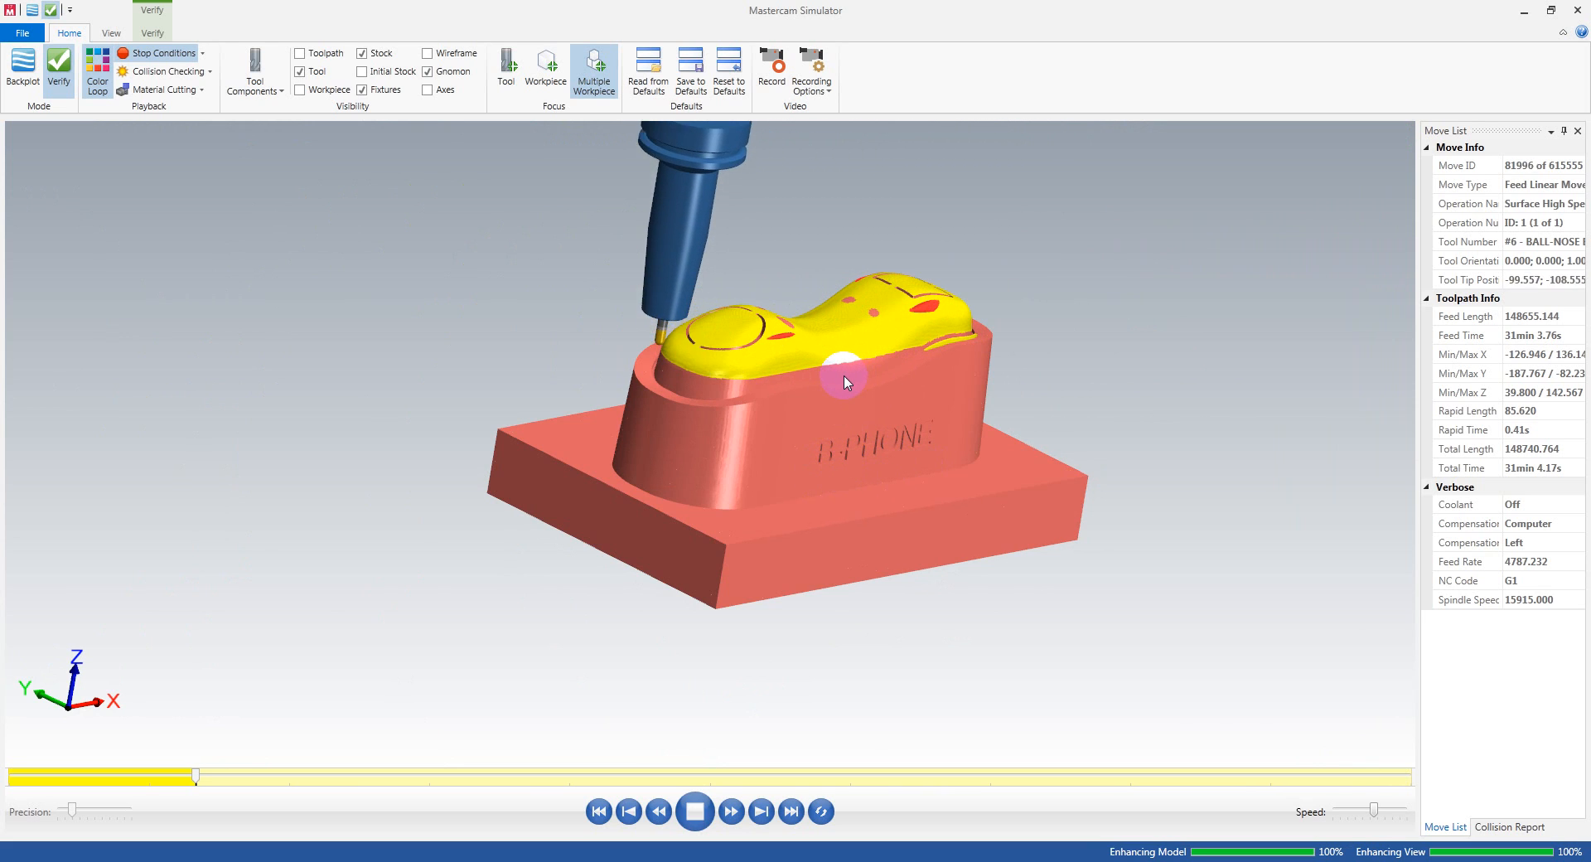
pyautogui.moveTo(940, 374)
pyautogui.mouseDown()
pyautogui.moveTo(1019, 401)
pyautogui.moveTo(948, 419)
pyautogui.moveTo(1027, 401)
pyautogui.moveTo(929, 354)
pyautogui.moveTo(757, 355)
pyautogui.moveTo(842, 355)
pyautogui.moveTo(894, 323)
pyautogui.mouseUp()
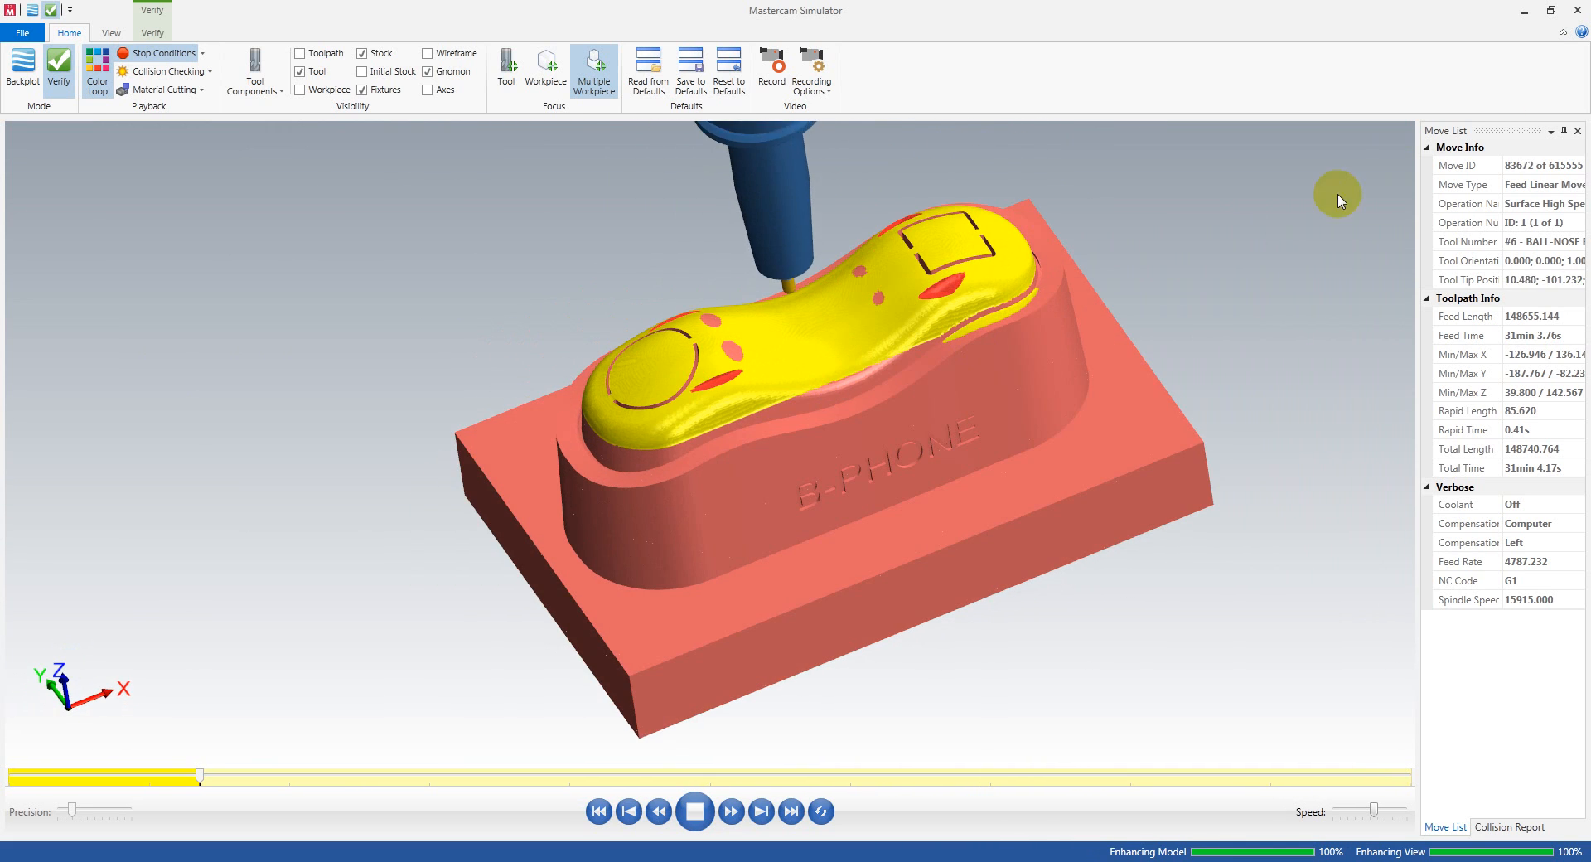
pyautogui.click(1578, 9)
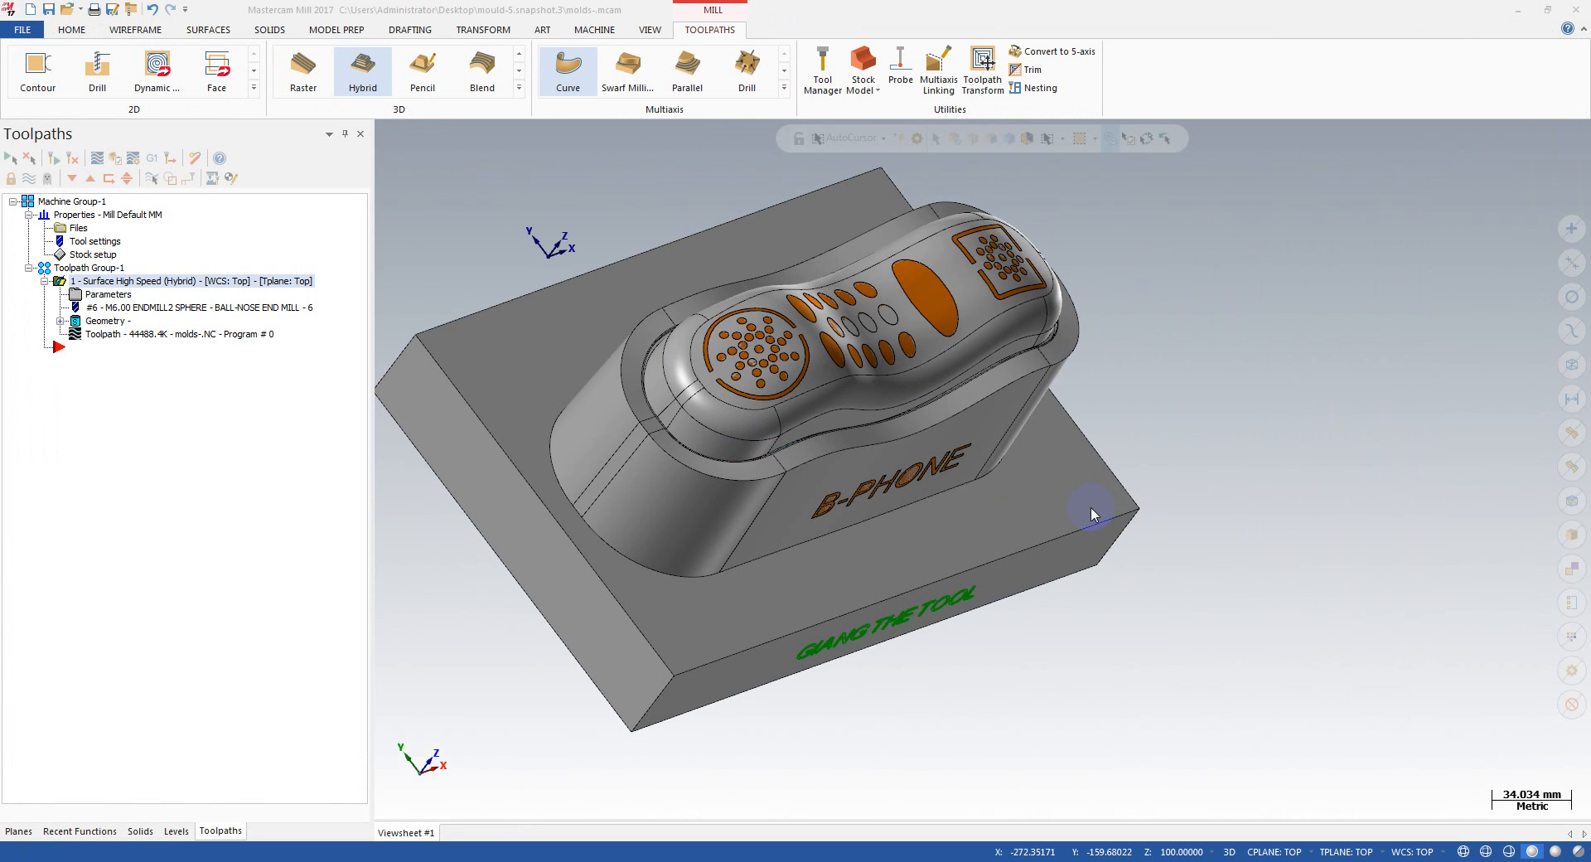
# Step: Backplot the Hybrid toolpath to about two-thirds of its length, check the holder against the phone block's side wall, and close the backplot
pyautogui.scroll(-1, 1049, 499)
pyautogui.moveTo(860, 502); pyautogui.dragTo(808, 448, button='middle')
pyautogui.click(165, 342)
pyautogui.hotkey('alt', 't')
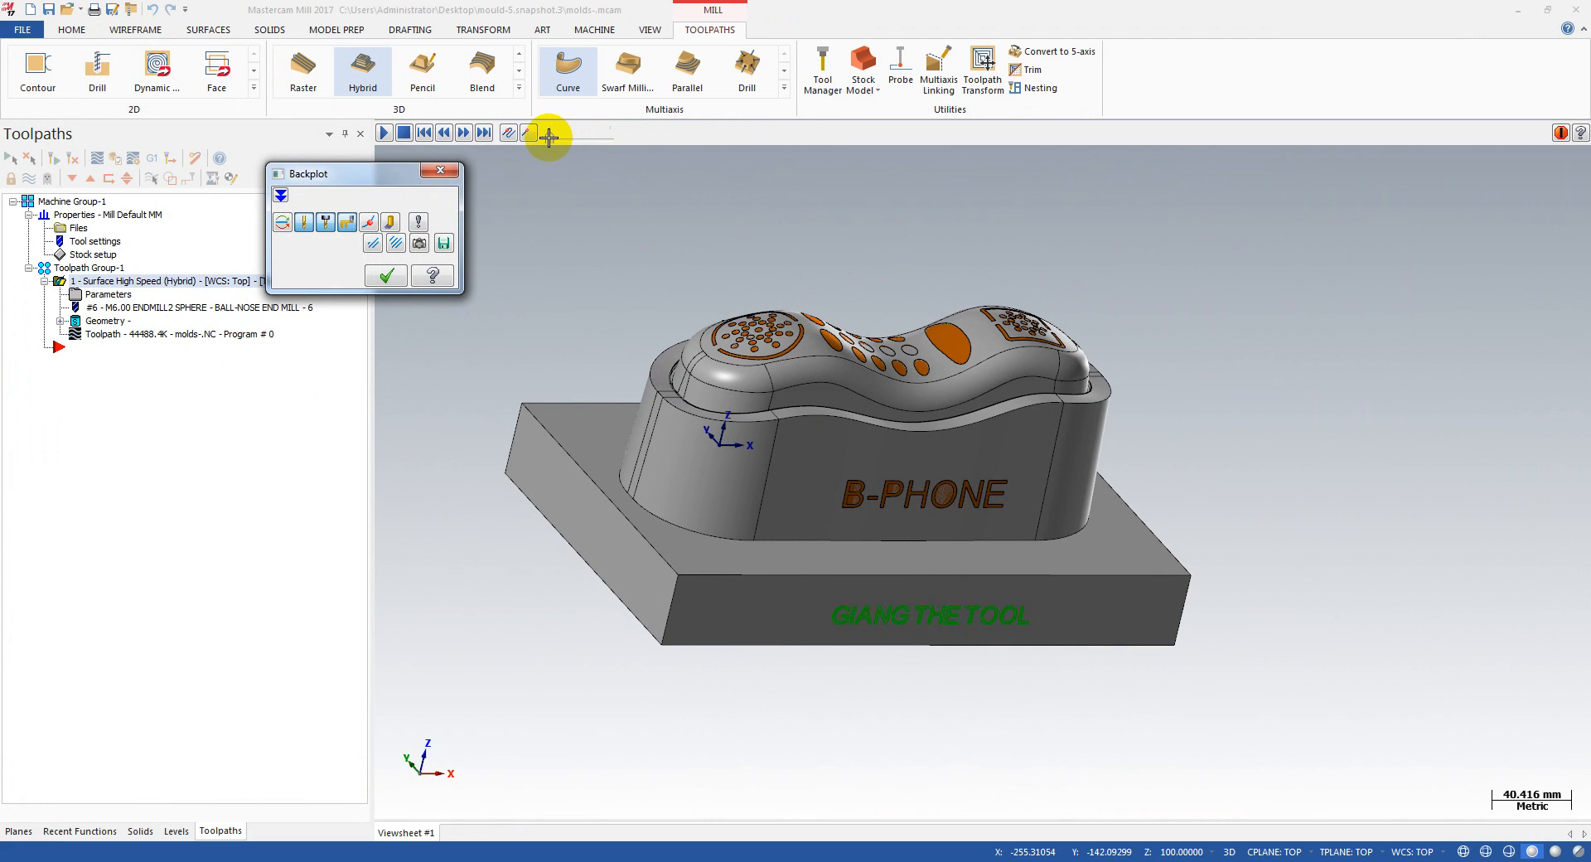
pyautogui.moveTo(632, 135); pyautogui.dragTo(1207, 170)
pyautogui.moveTo(710, 444); pyautogui.dragTo(650, 418, button='middle')
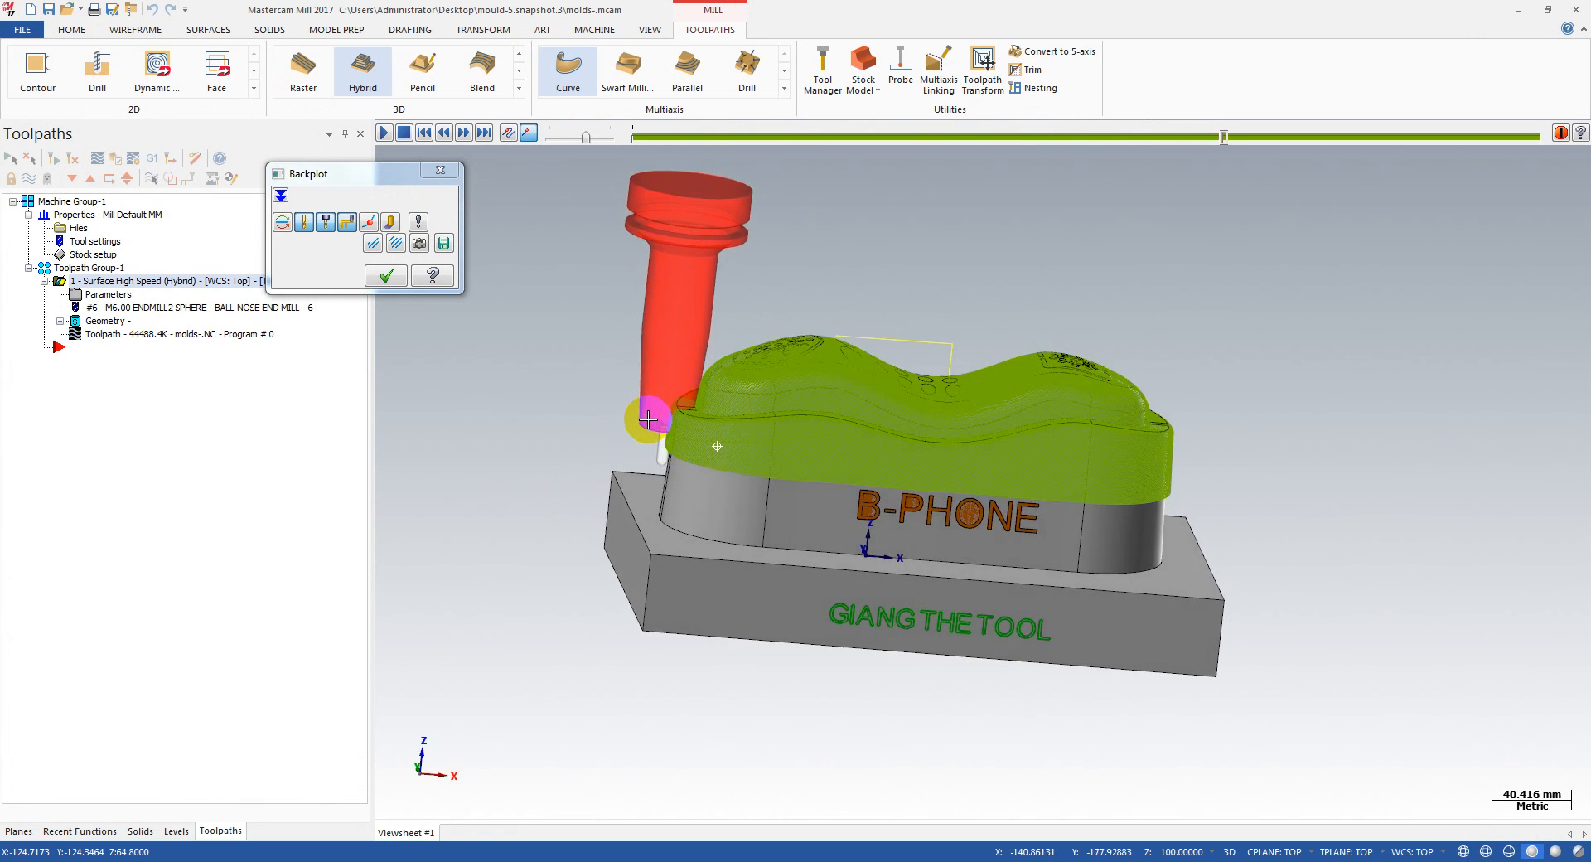
pyautogui.click(440, 170)
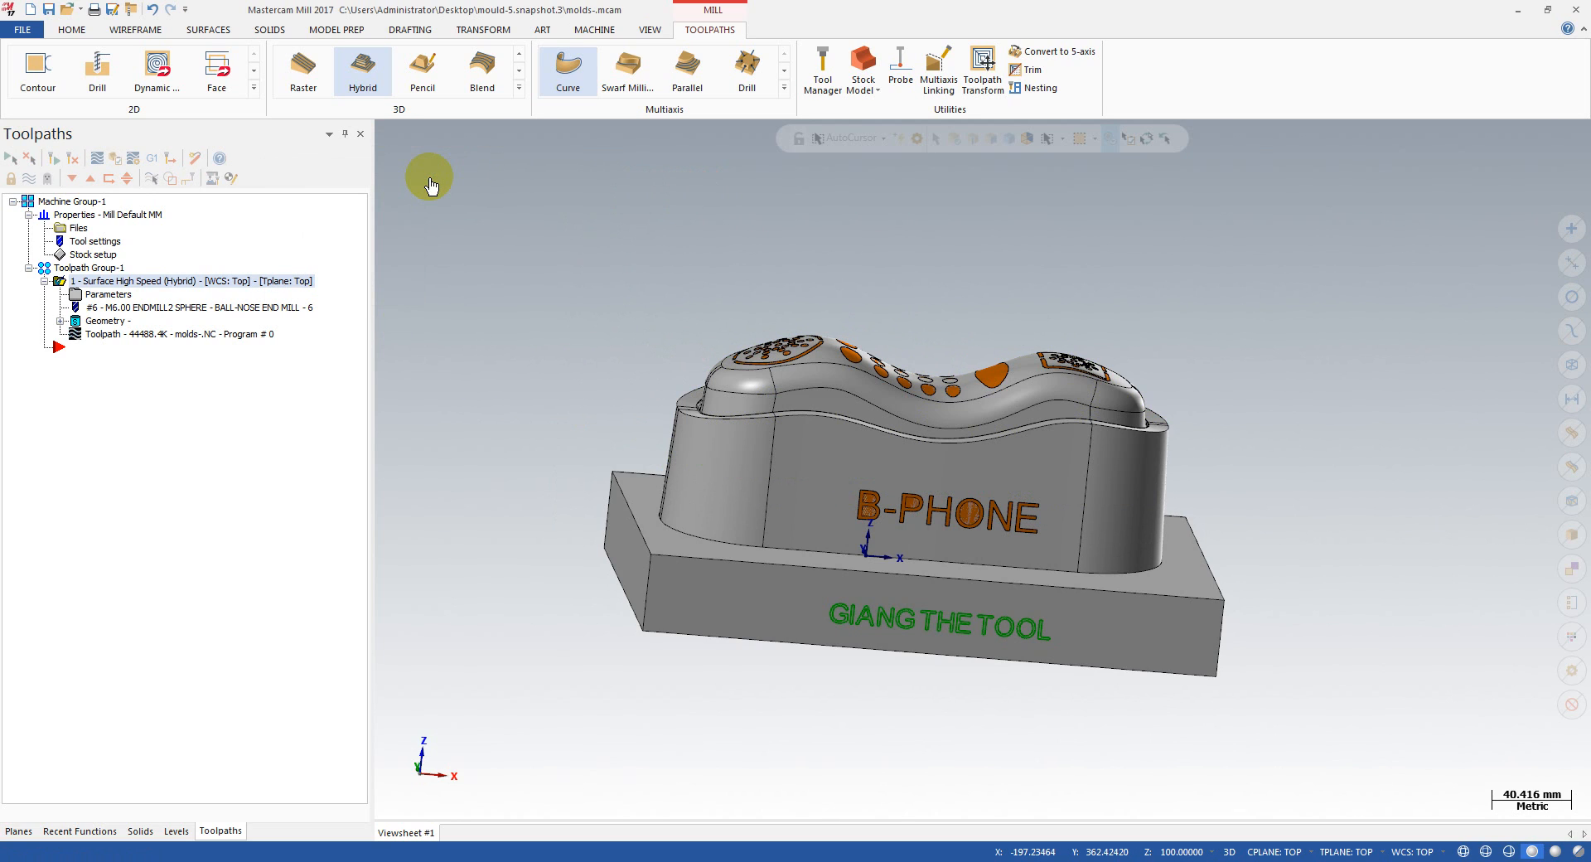
# Step: Enable holder collision checking in the Hybrid toolpath's parameters, with gouges avoided by trimming
pyautogui.click(115, 295)
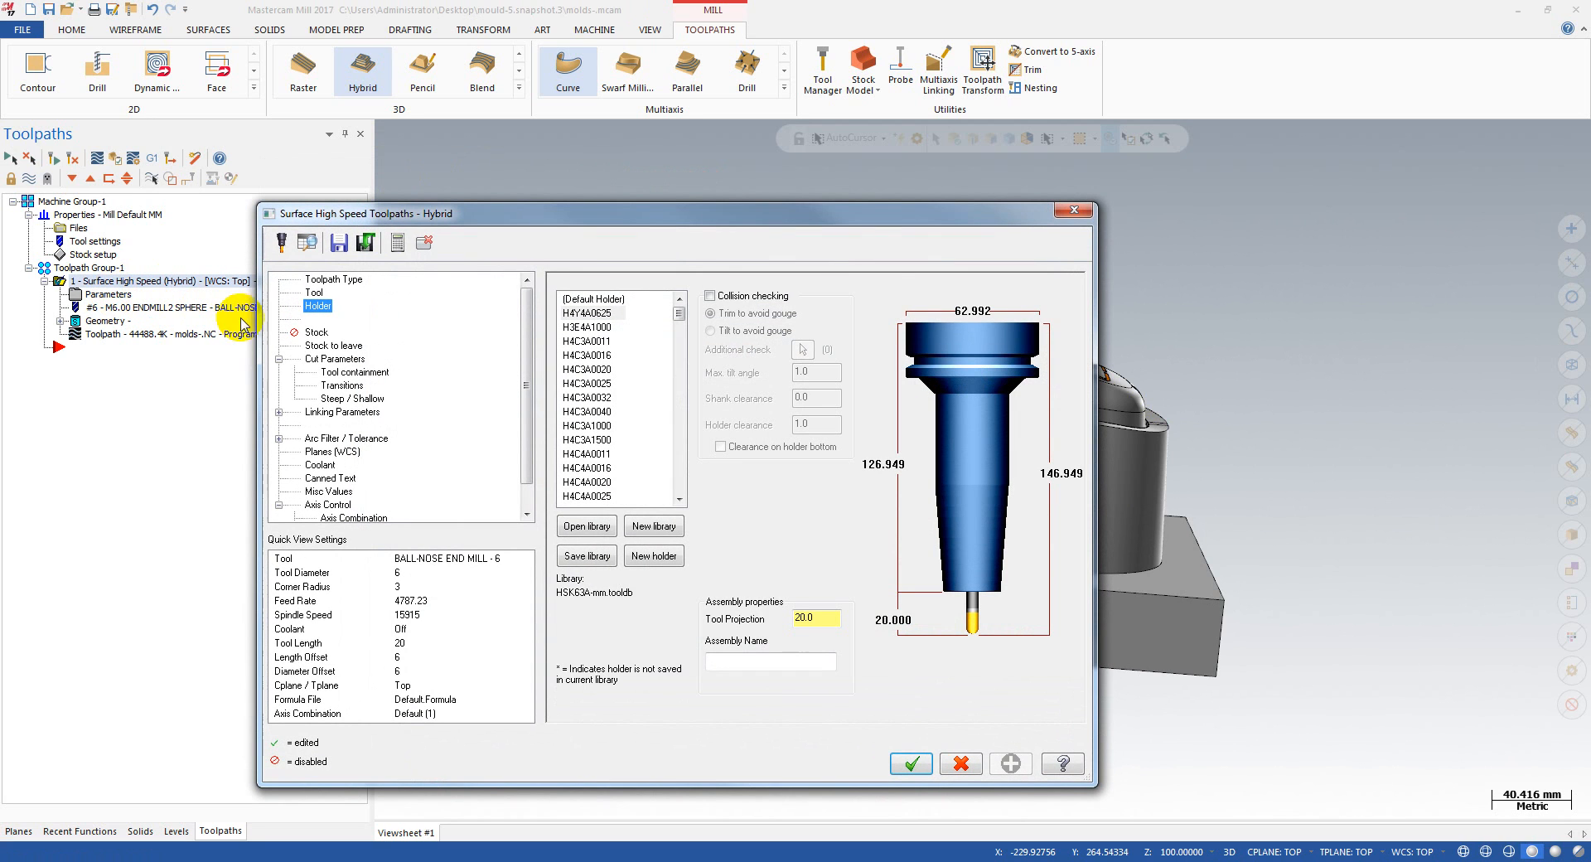
pyautogui.click(314, 294)
pyautogui.click(317, 307)
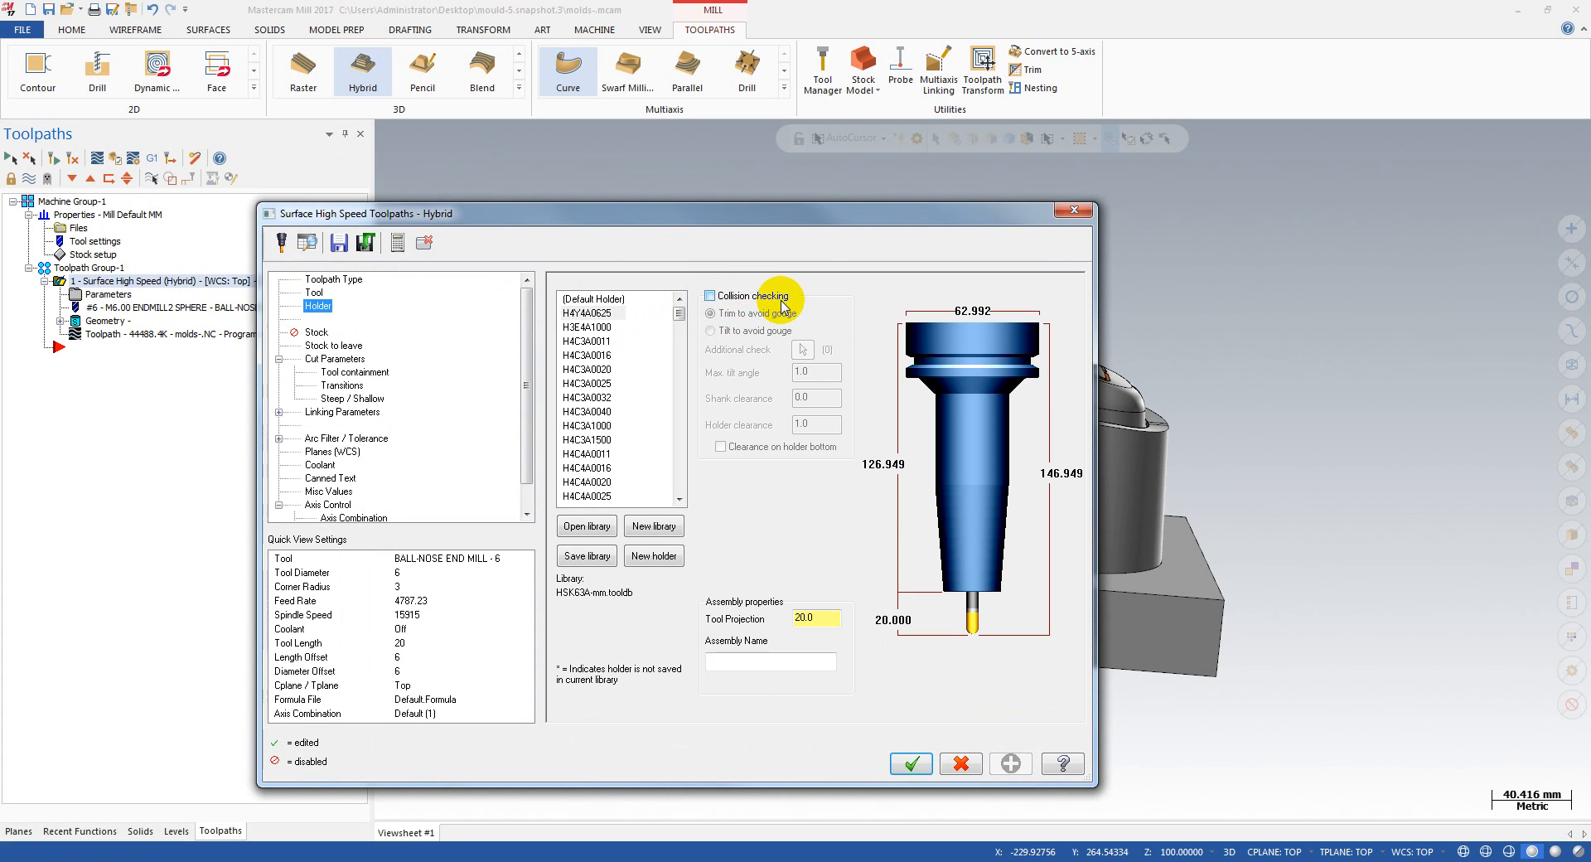
pyautogui.click(710, 298)
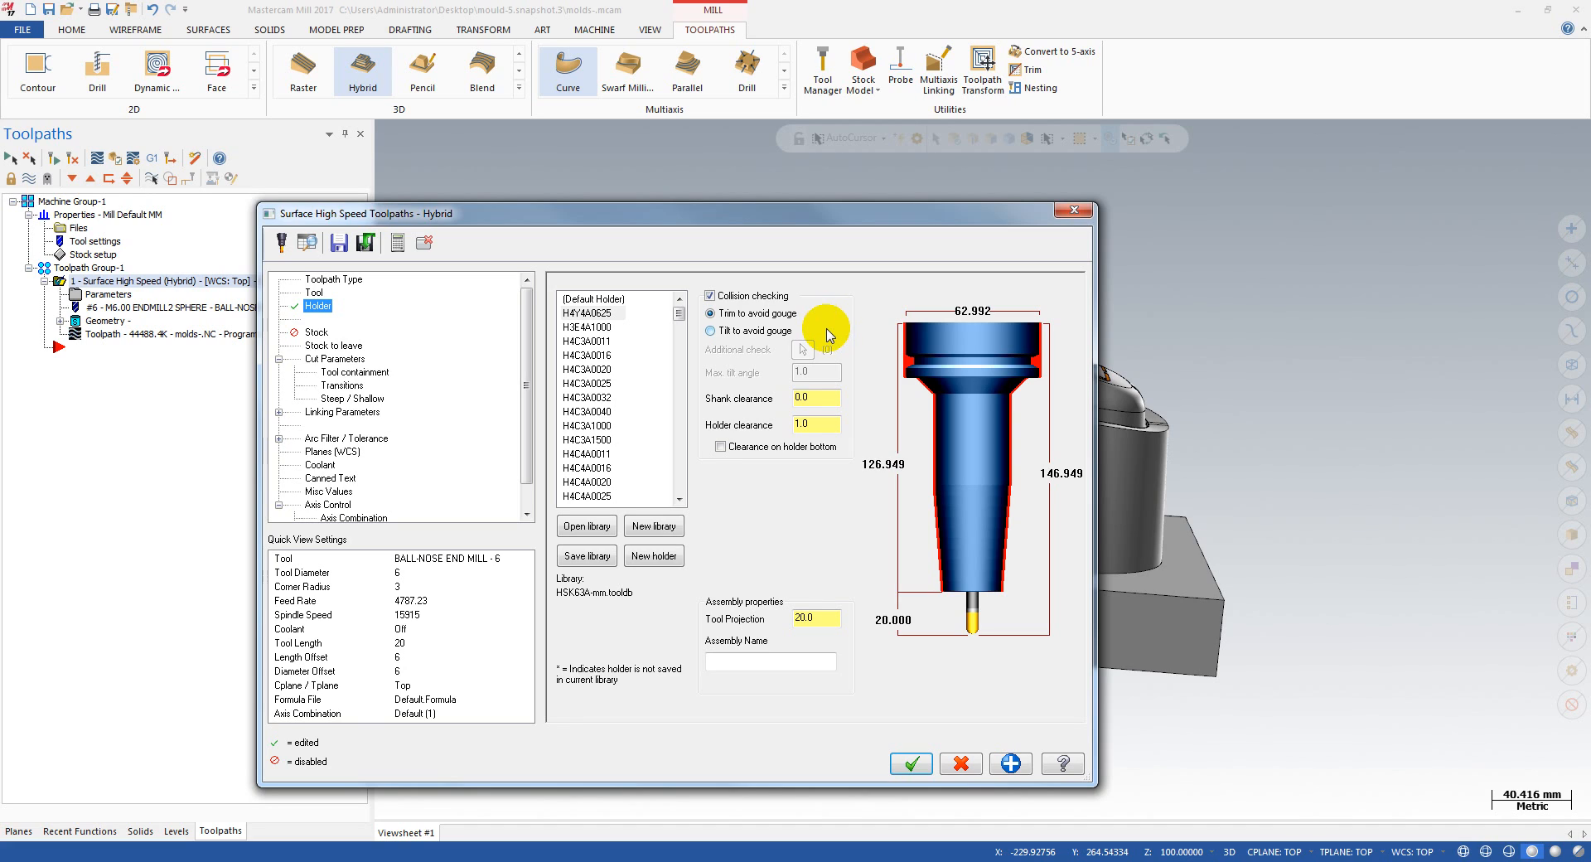
# Step: Switch the Hybrid toolpath's collision handling to tilting to avoid gouges, with a maximum tilt angle of 45
pyautogui.click(733, 336)
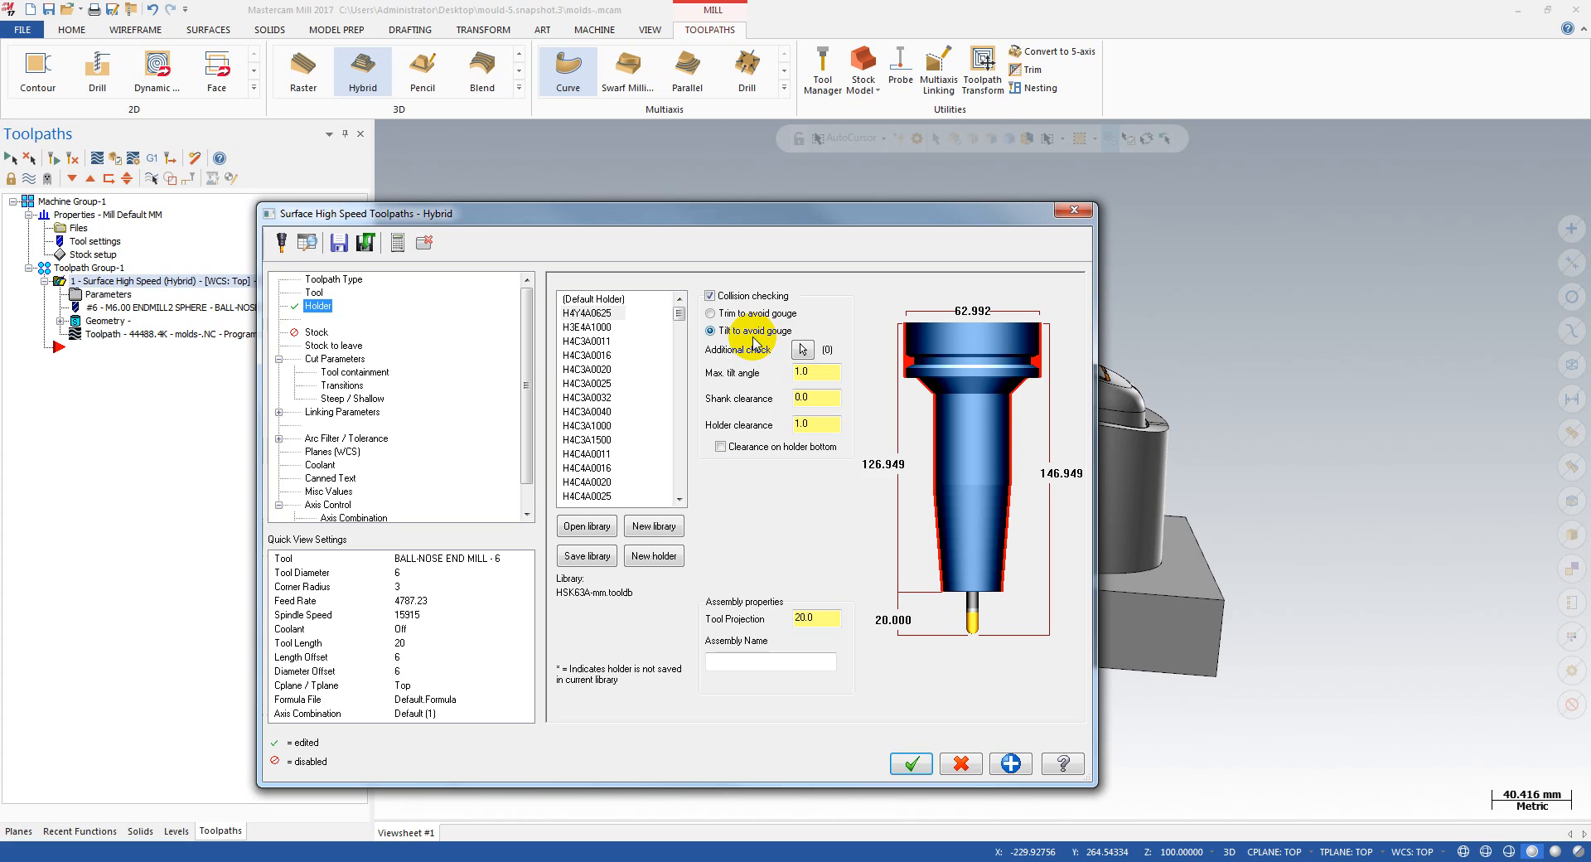
pyautogui.click(818, 375)
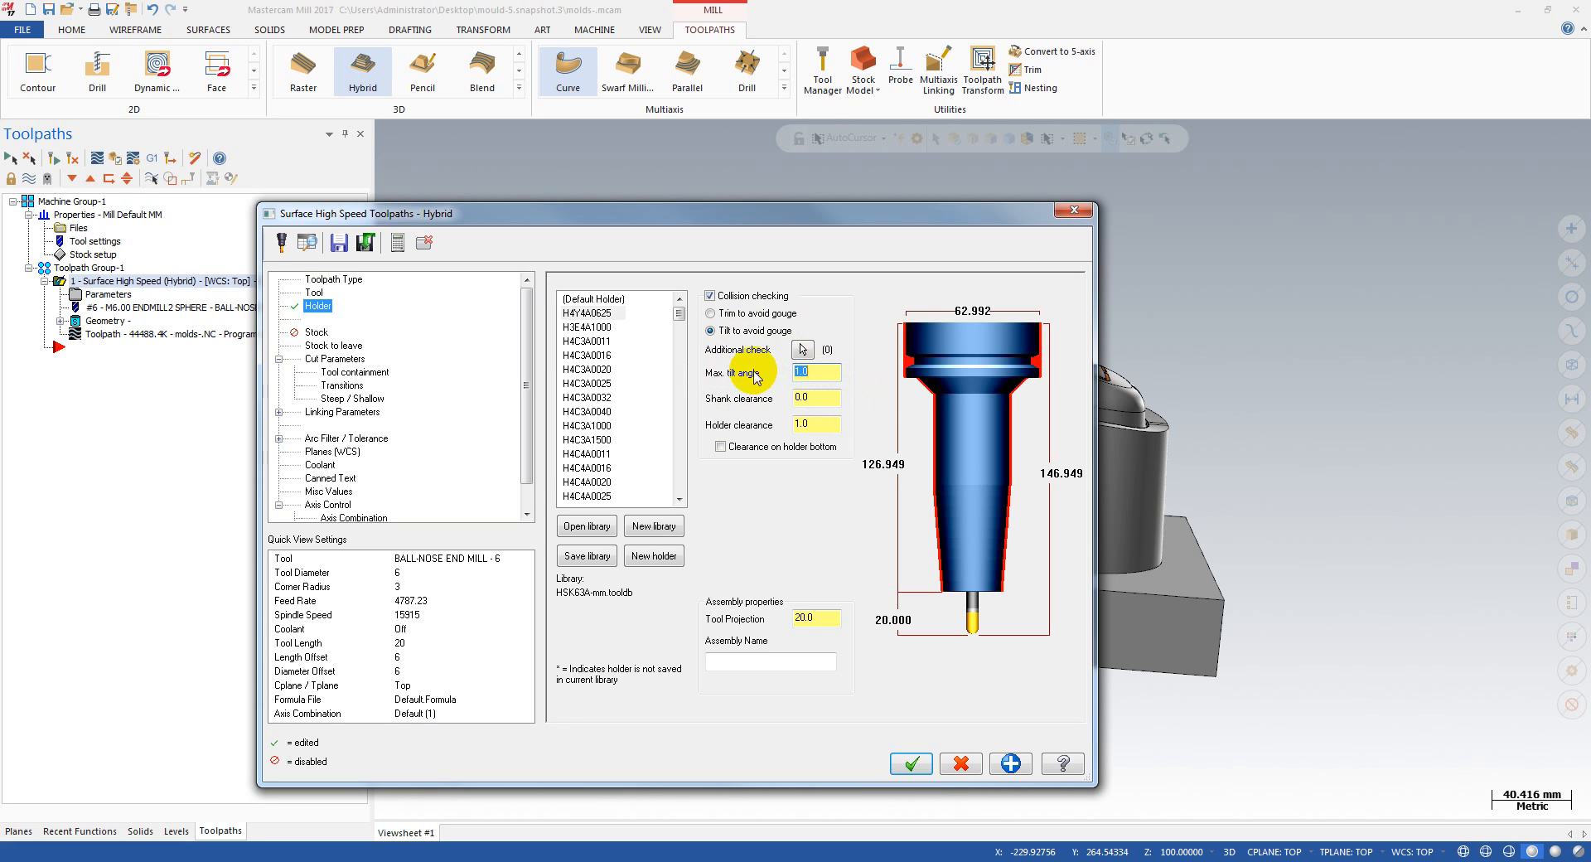
pyautogui.click(816, 373)
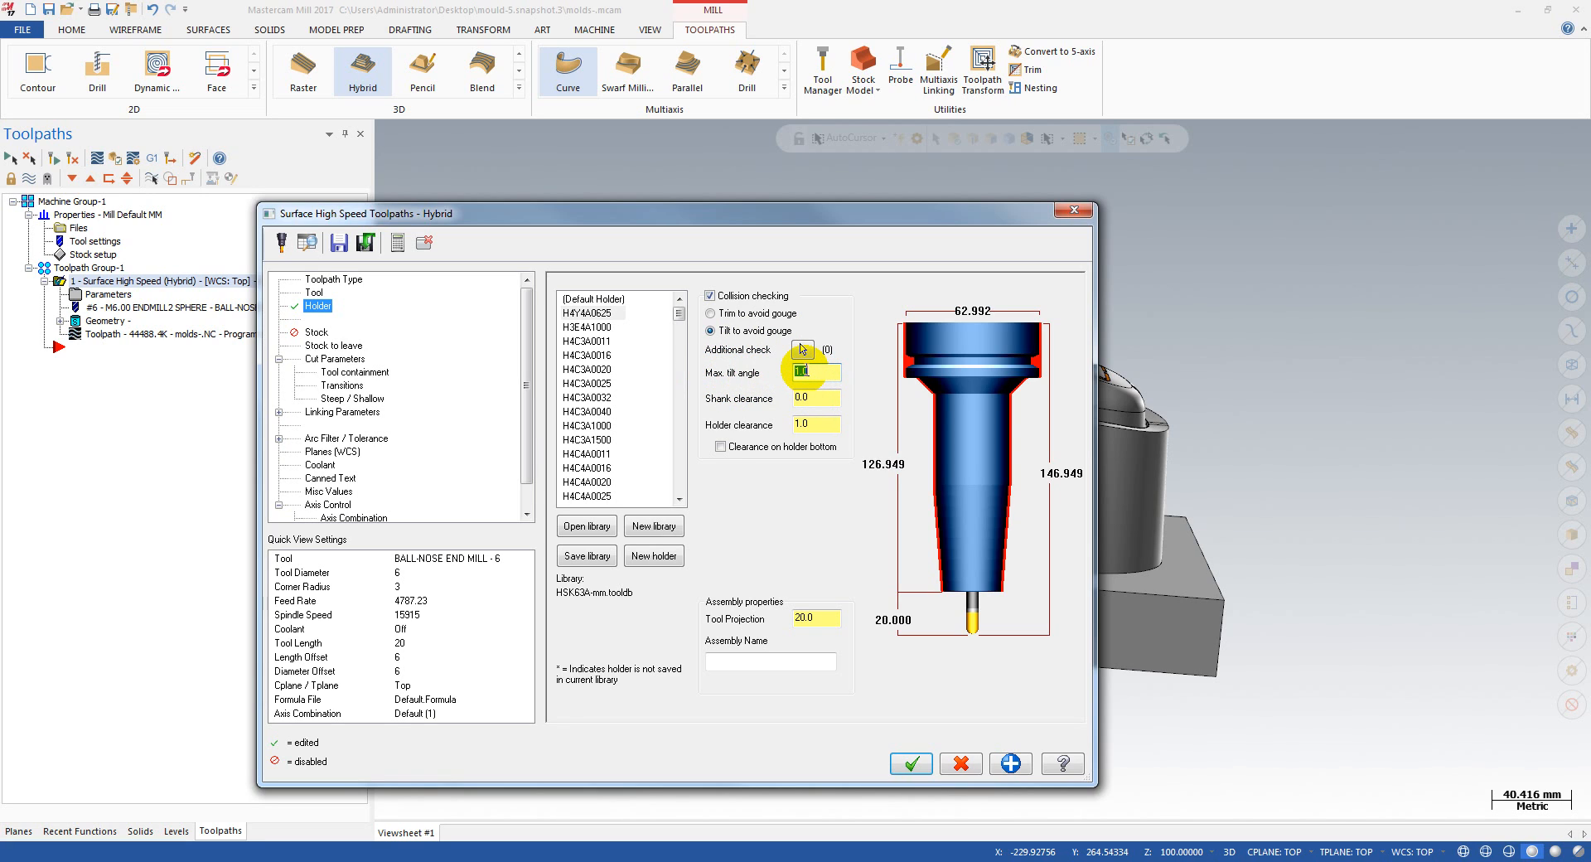
pyautogui.click(813, 401)
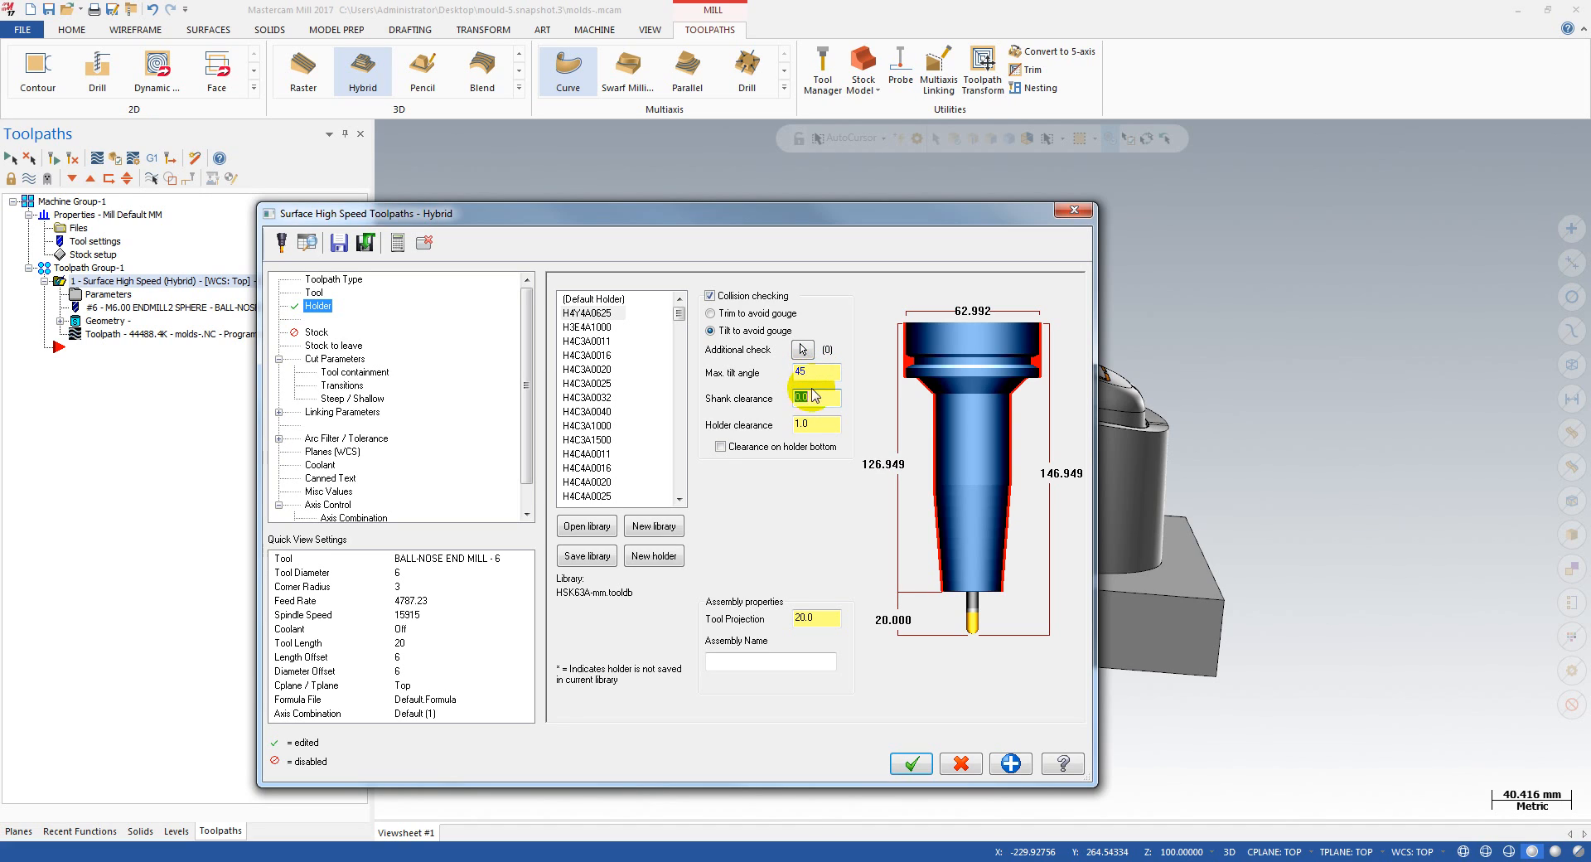
pyautogui.click(809, 371)
pyautogui.click(834, 403)
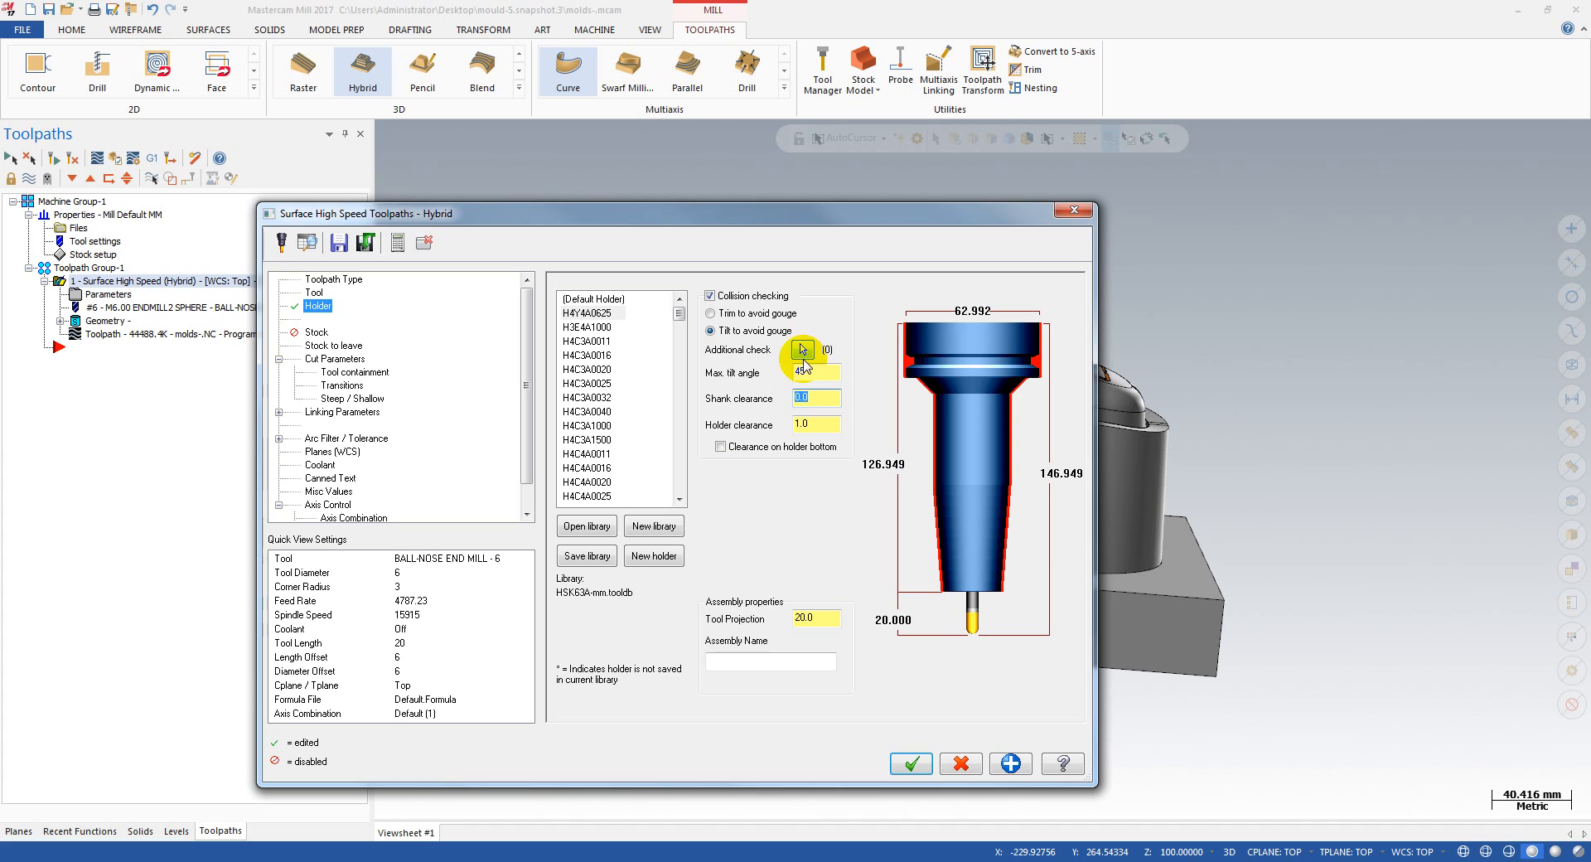
# Step: Set the shank clearance to 1.0 with clearance on the holder bottom enabled, and regenerate the Hybrid toolpath
pyautogui.click(812, 399)
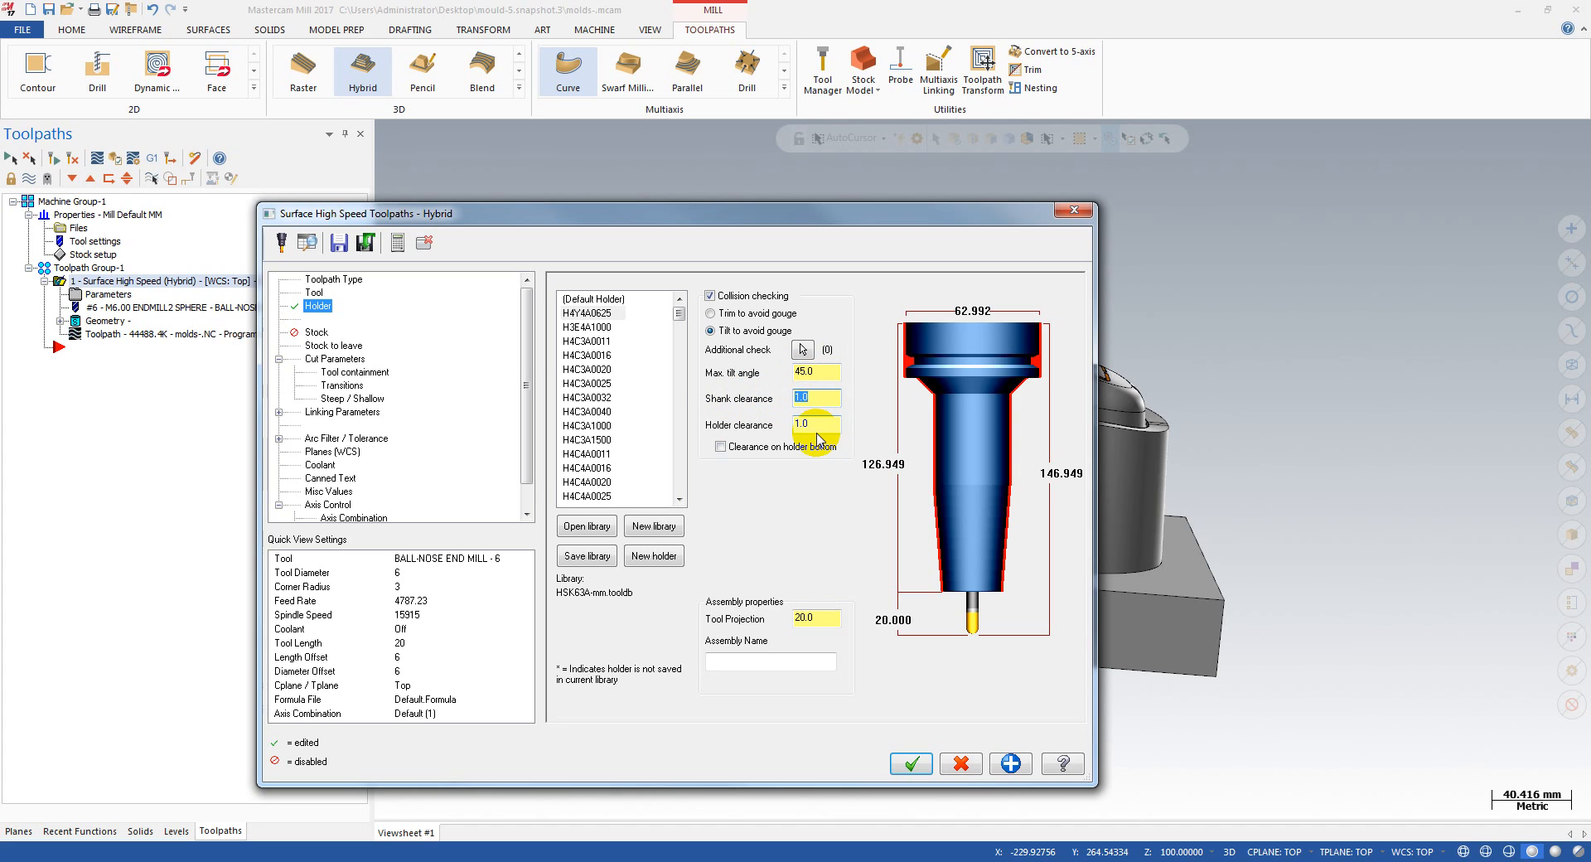
pyautogui.doubleClick(817, 426)
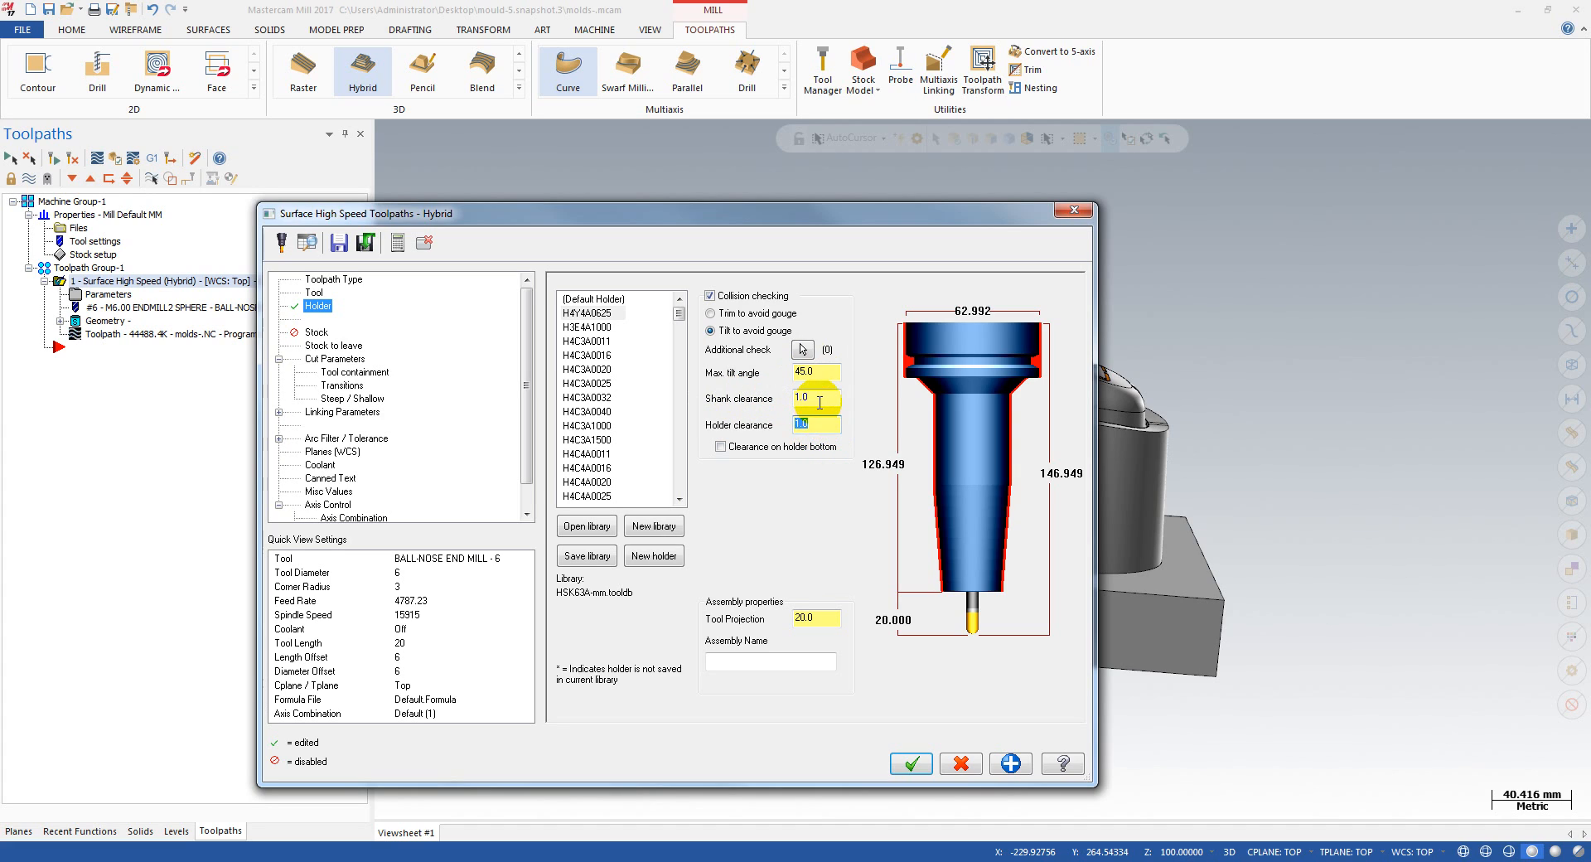
pyautogui.click(819, 430)
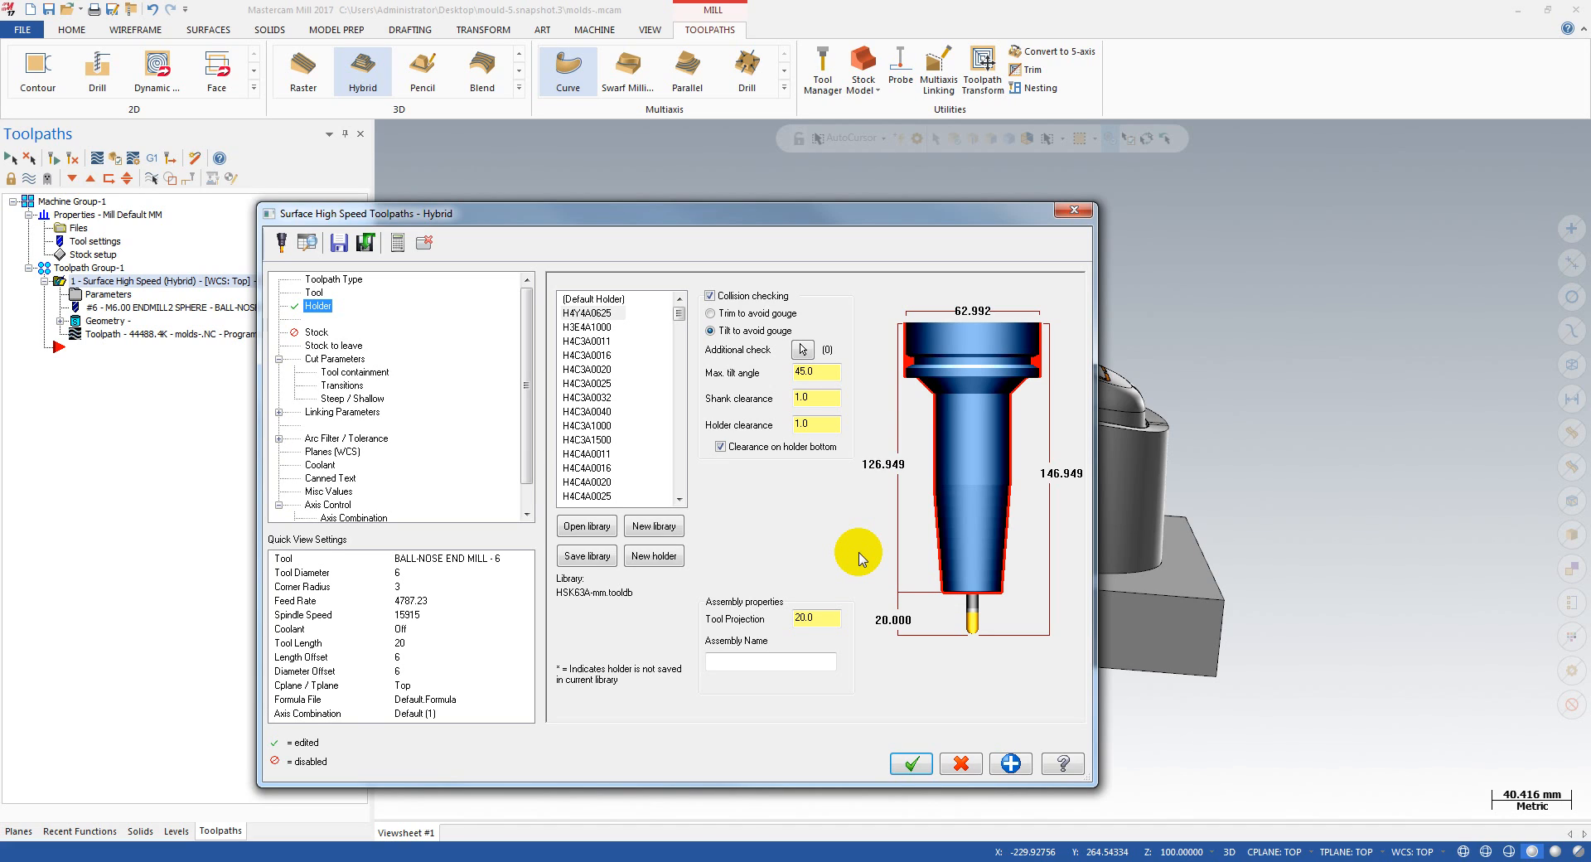
pyautogui.click(917, 767)
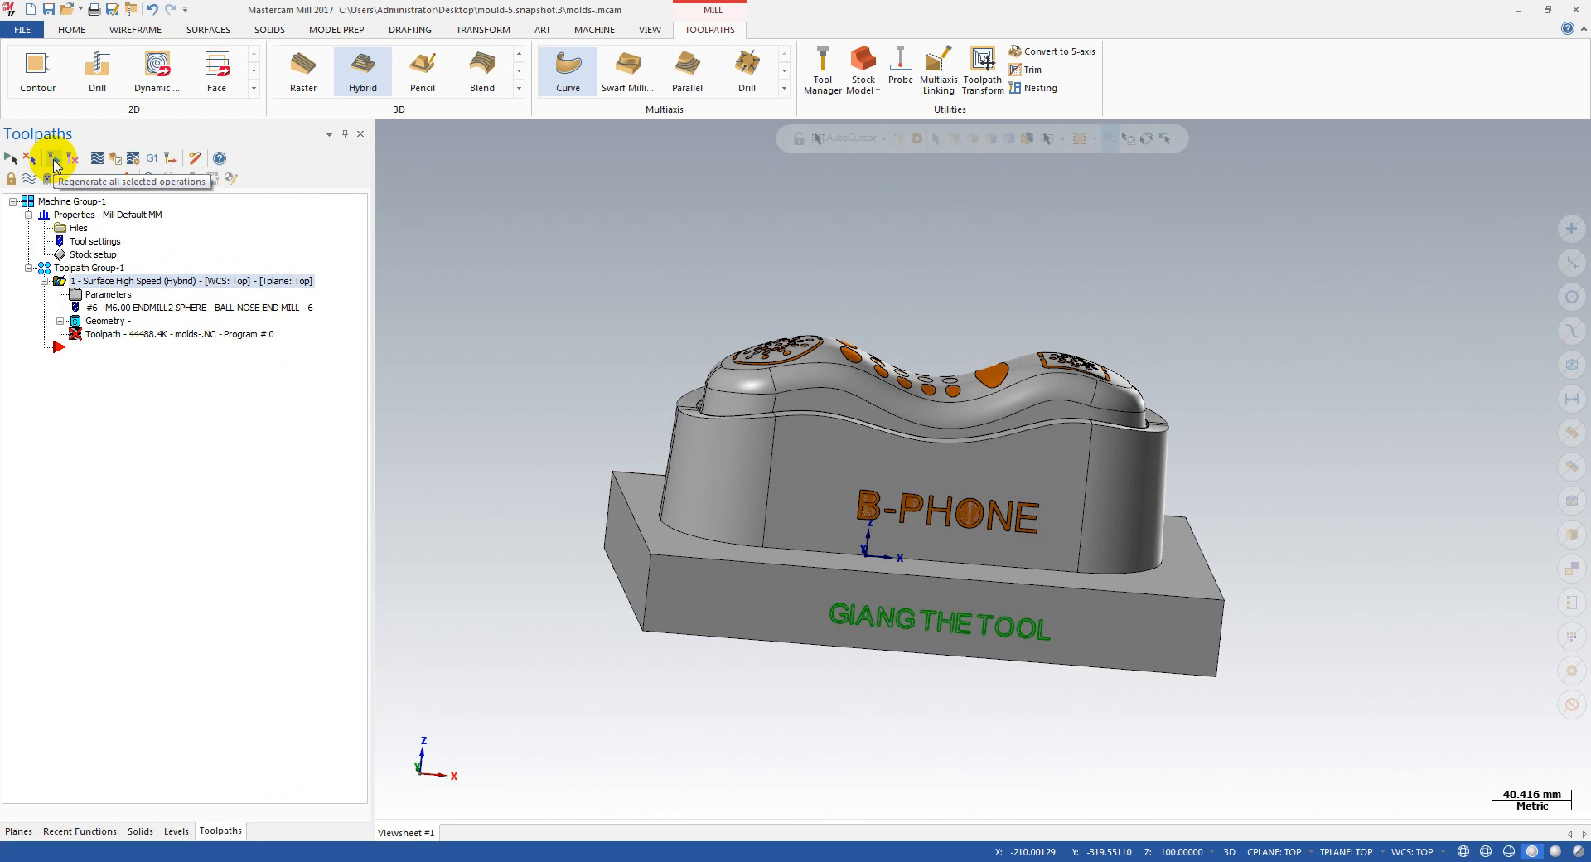
pyautogui.click(53, 160)
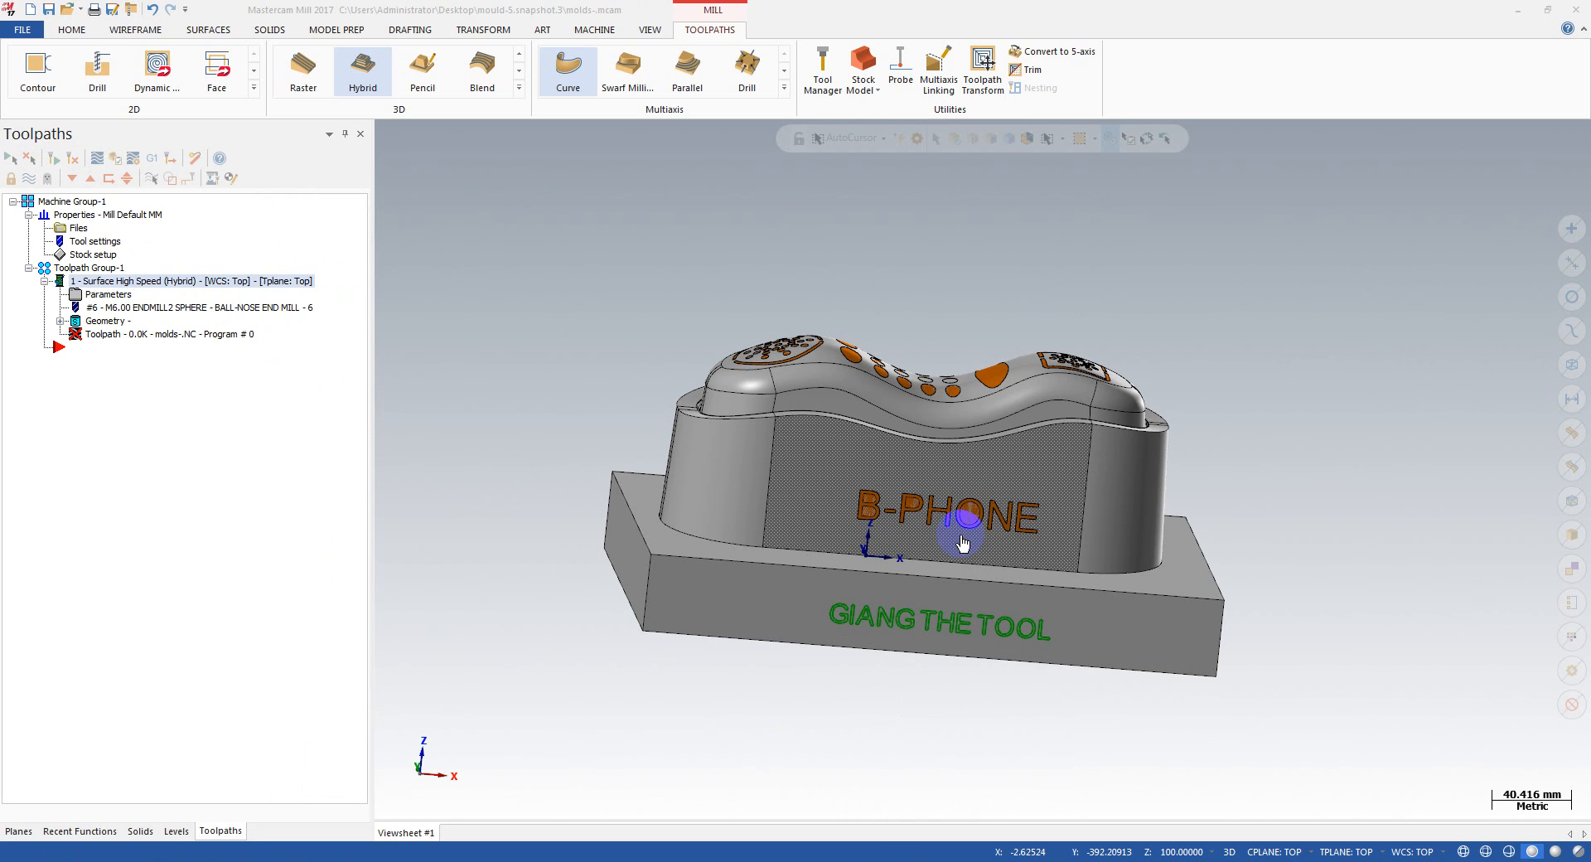
pyautogui.moveTo(926, 282)
pyautogui.mouseDown(button='middle')
pyautogui.moveTo(881, 301)
pyautogui.moveTo(957, 323)
pyautogui.moveTo(857, 386)
pyautogui.moveTo(933, 355)
pyautogui.moveTo(912, 348)
pyautogui.mouseUp(button='middle')
pyautogui.scroll(5, 791, 301)
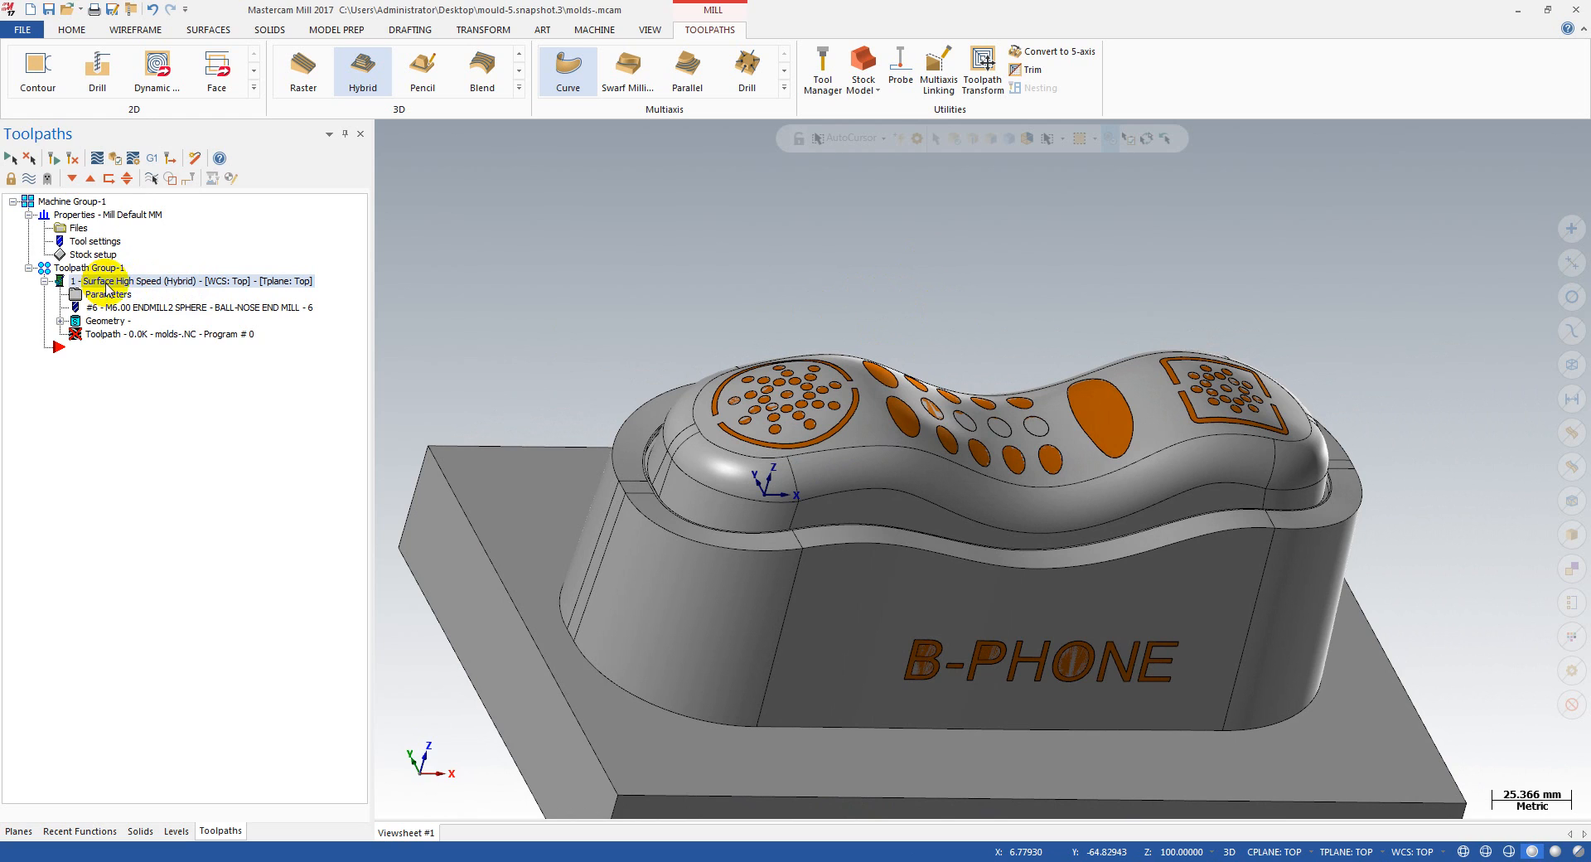
pyautogui.scroll(-3, 757, 259)
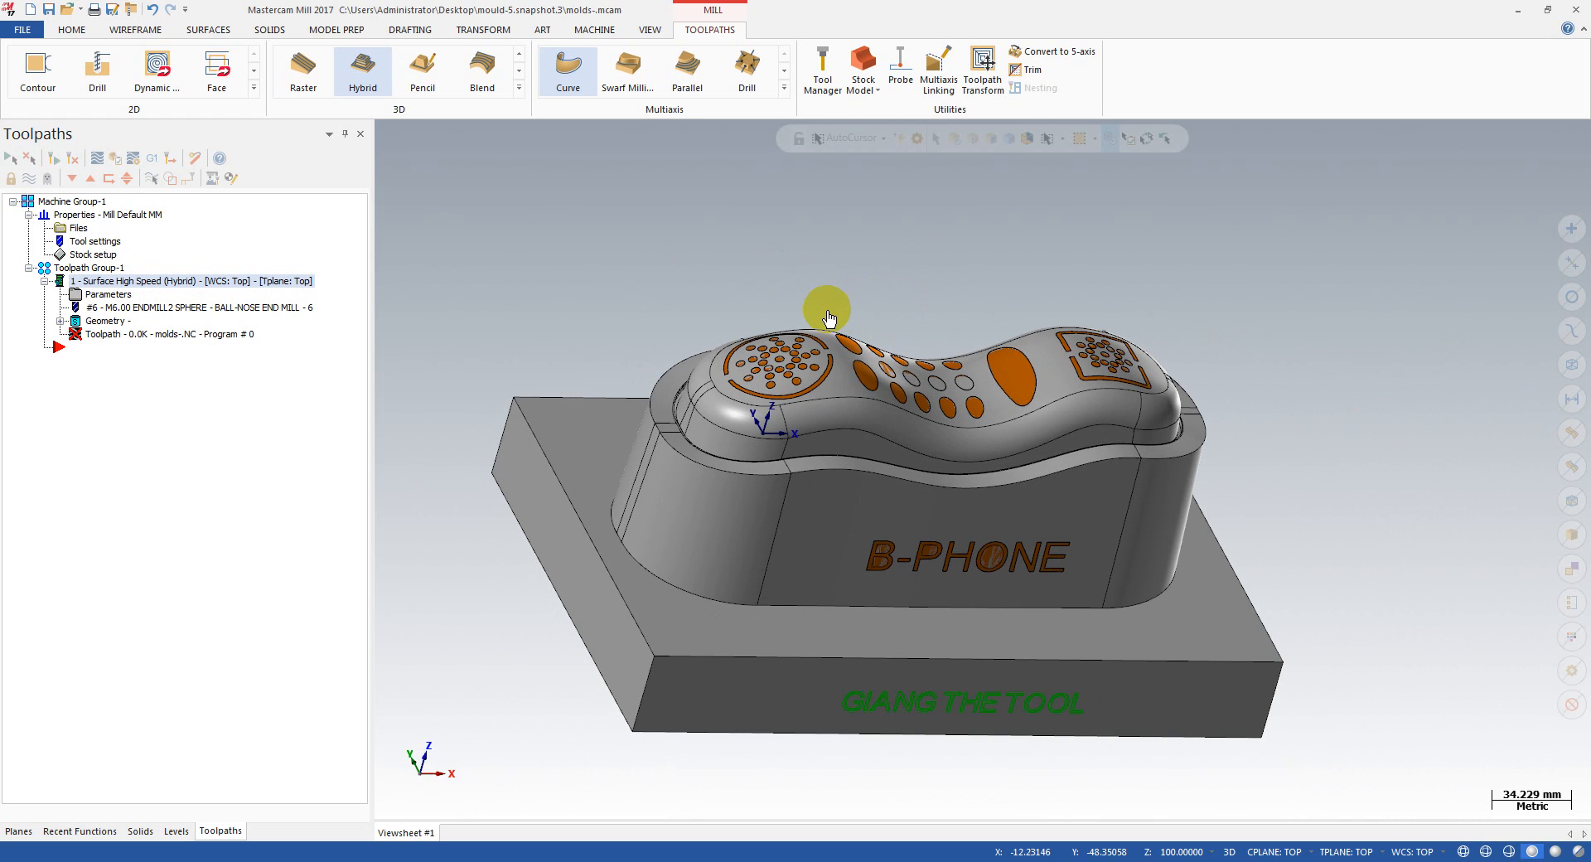
pyautogui.scroll(3, 870, 365)
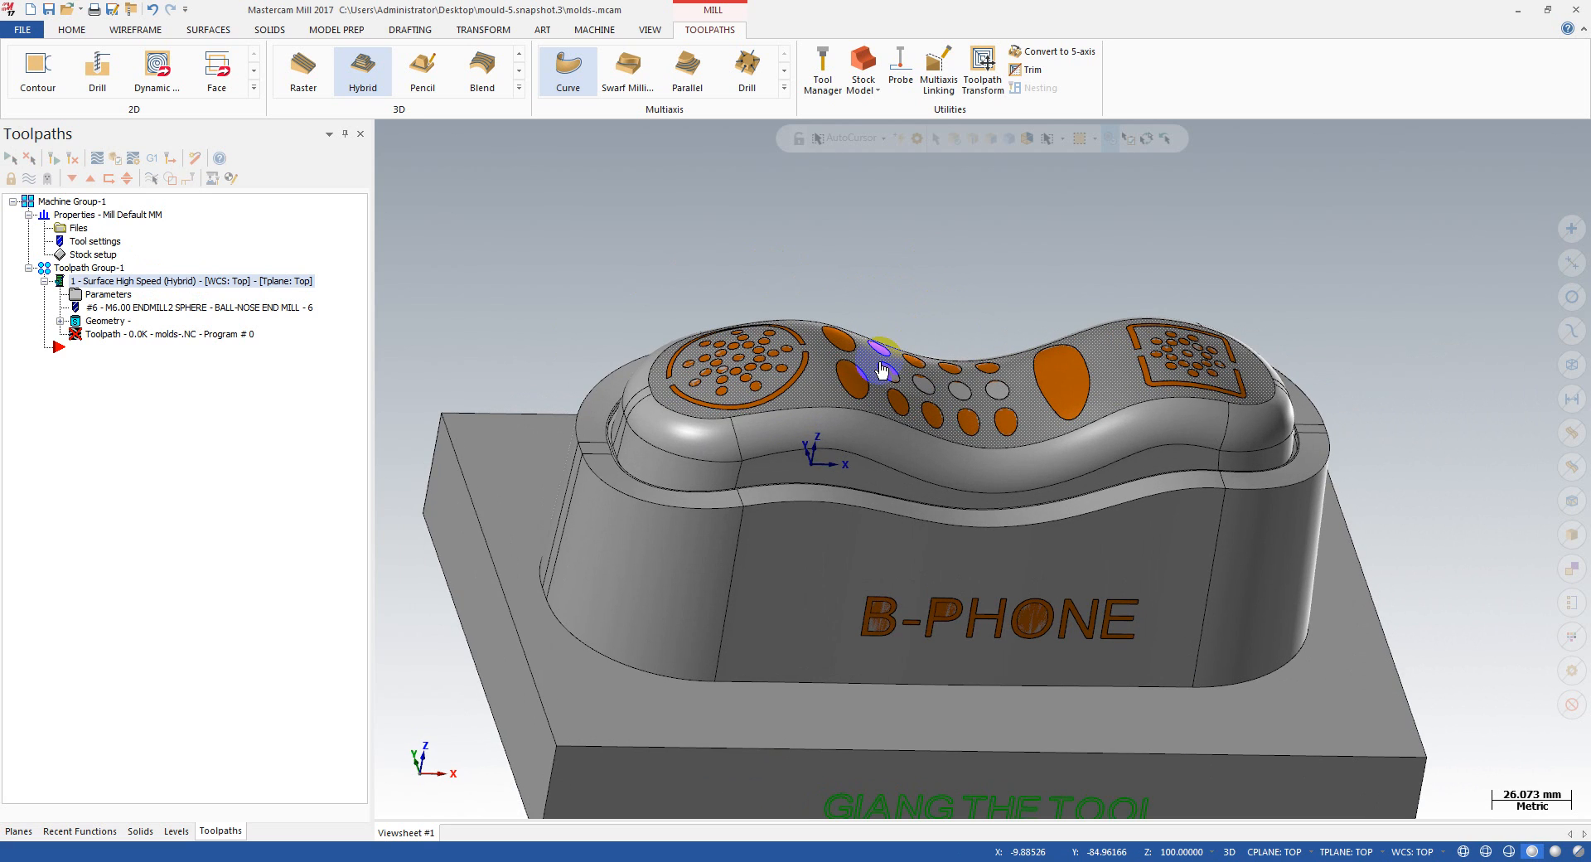
pyautogui.moveTo(881, 370); pyautogui.dragTo(969, 401, button='middle')
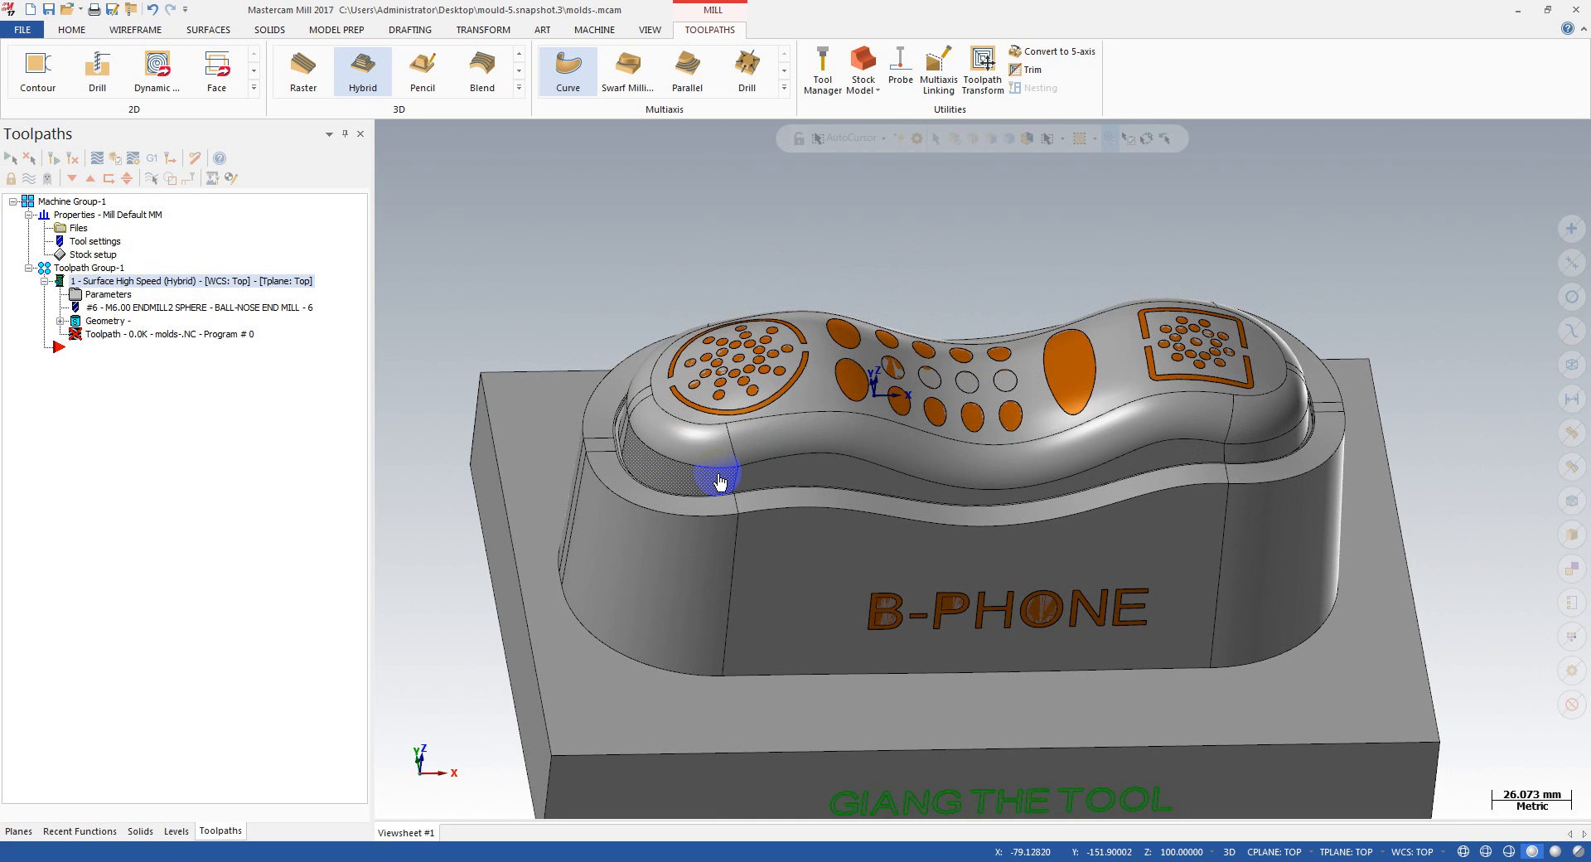
pyautogui.moveTo(718, 457); pyautogui.dragTo(684, 530, button='middle')
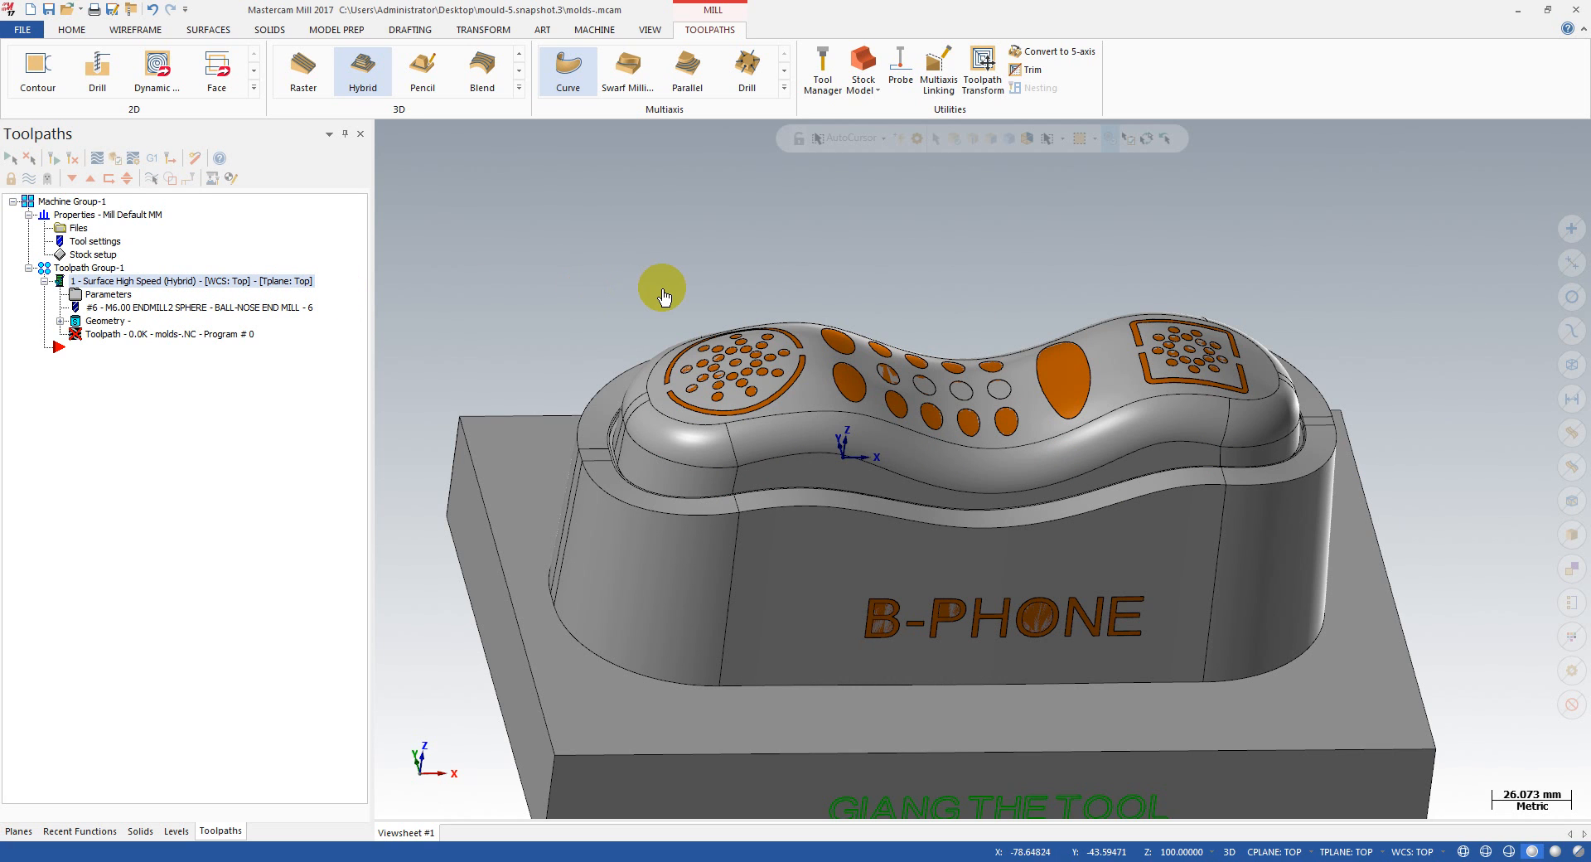
pyautogui.scroll(-4, 681, 289)
pyautogui.moveTo(695, 269)
pyautogui.mouseDown(button='middle')
pyautogui.moveTo(718, 348)
pyautogui.moveTo(778, 305)
pyautogui.moveTo(825, 306)
pyautogui.moveTo(661, 234)
pyautogui.moveTo(679, 237)
pyautogui.mouseUp(button='middle')
pyautogui.scroll(2, 748, 288)
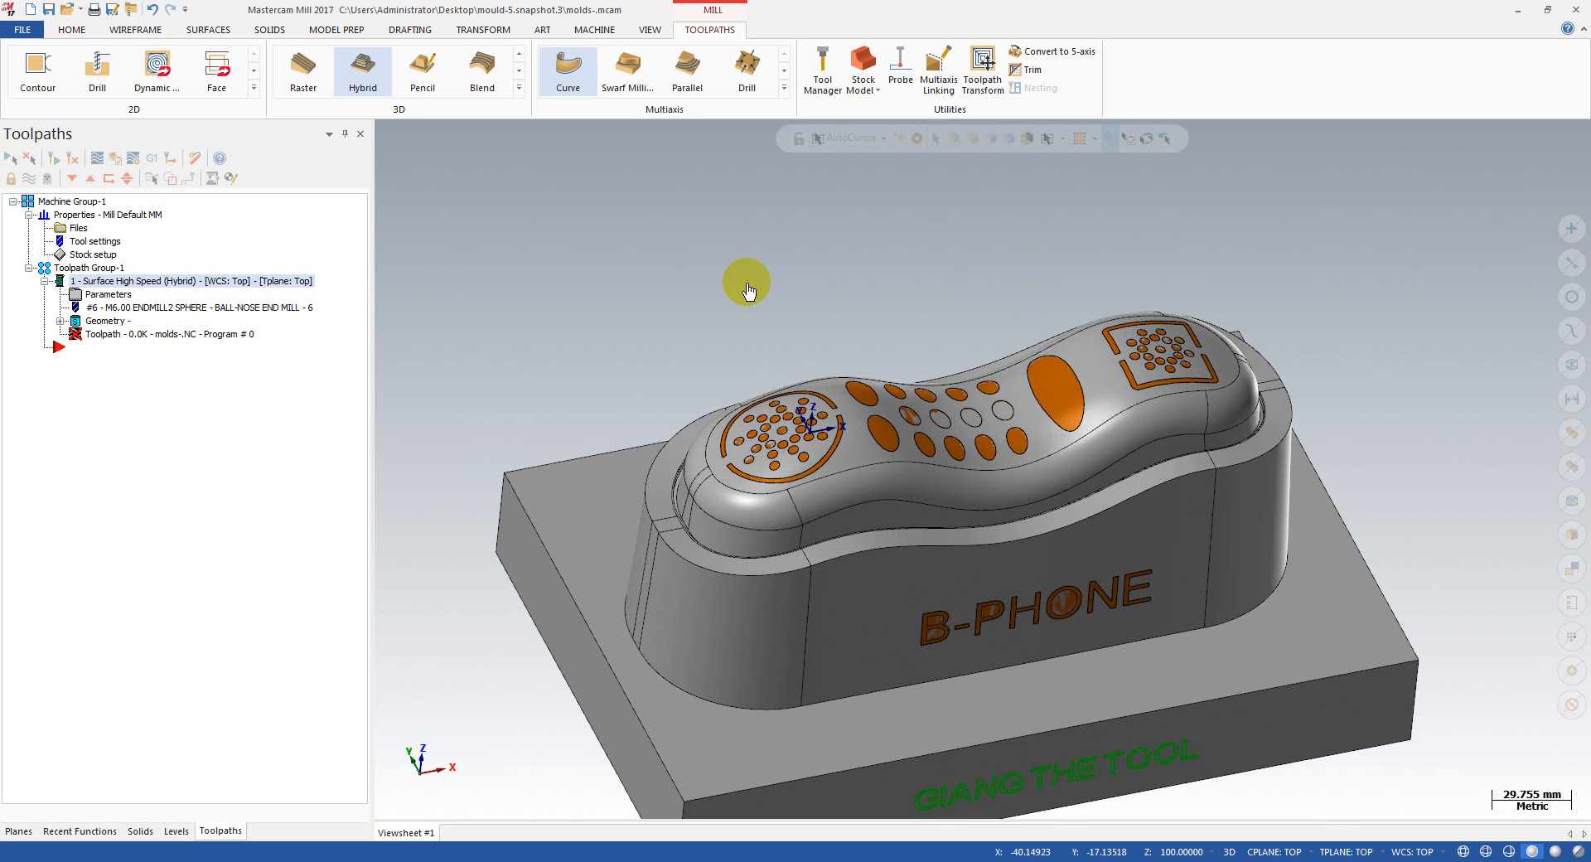
pyautogui.scroll(-2, 748, 288)
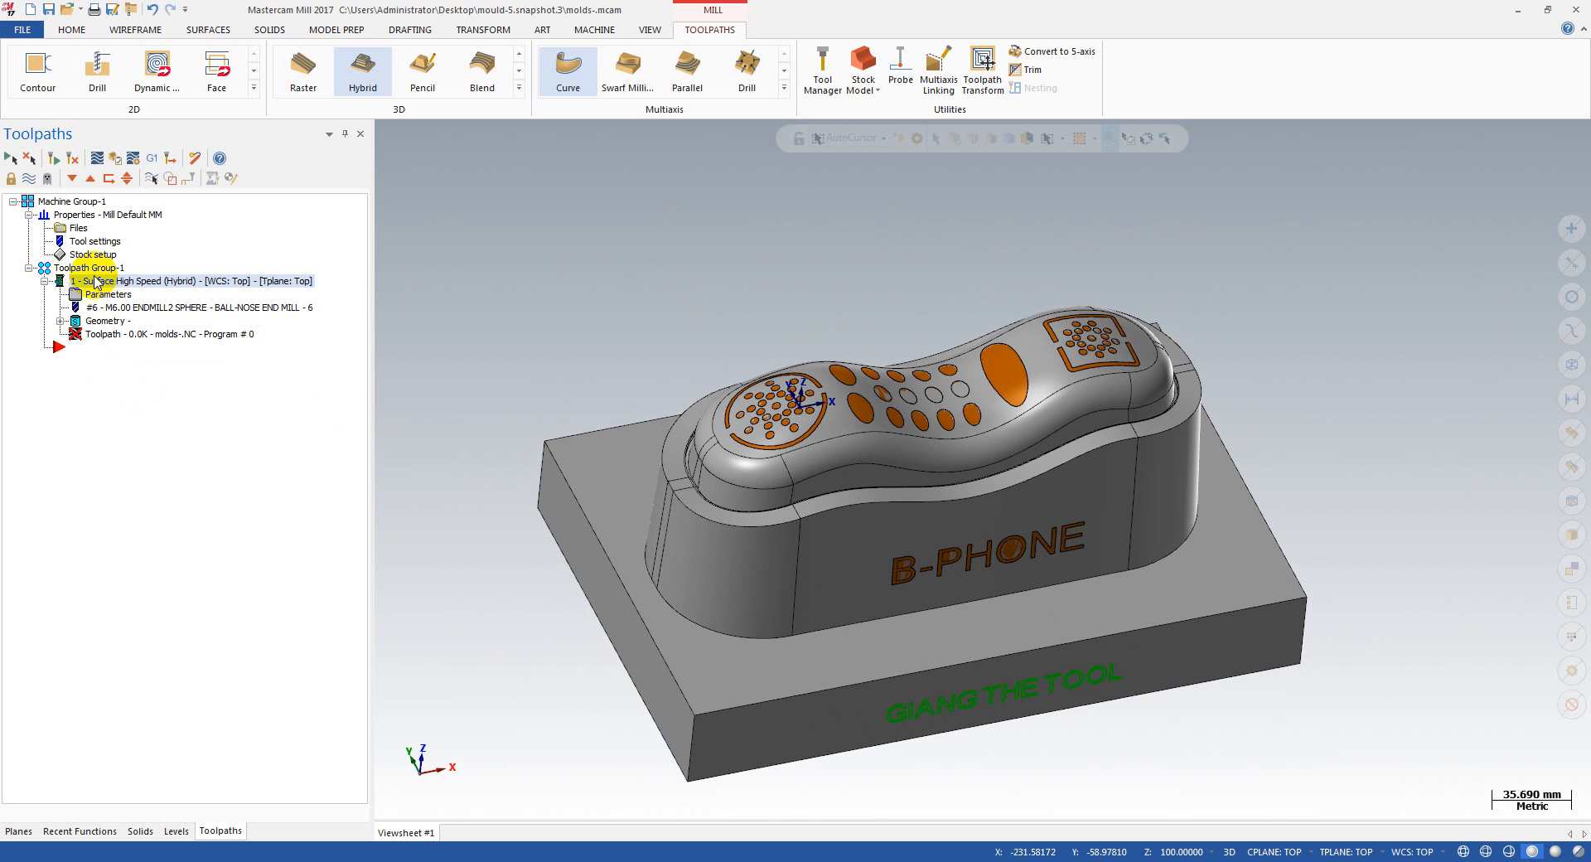
pyautogui.scroll(2, 609, 352)
pyautogui.scroll(-2, 899, 324)
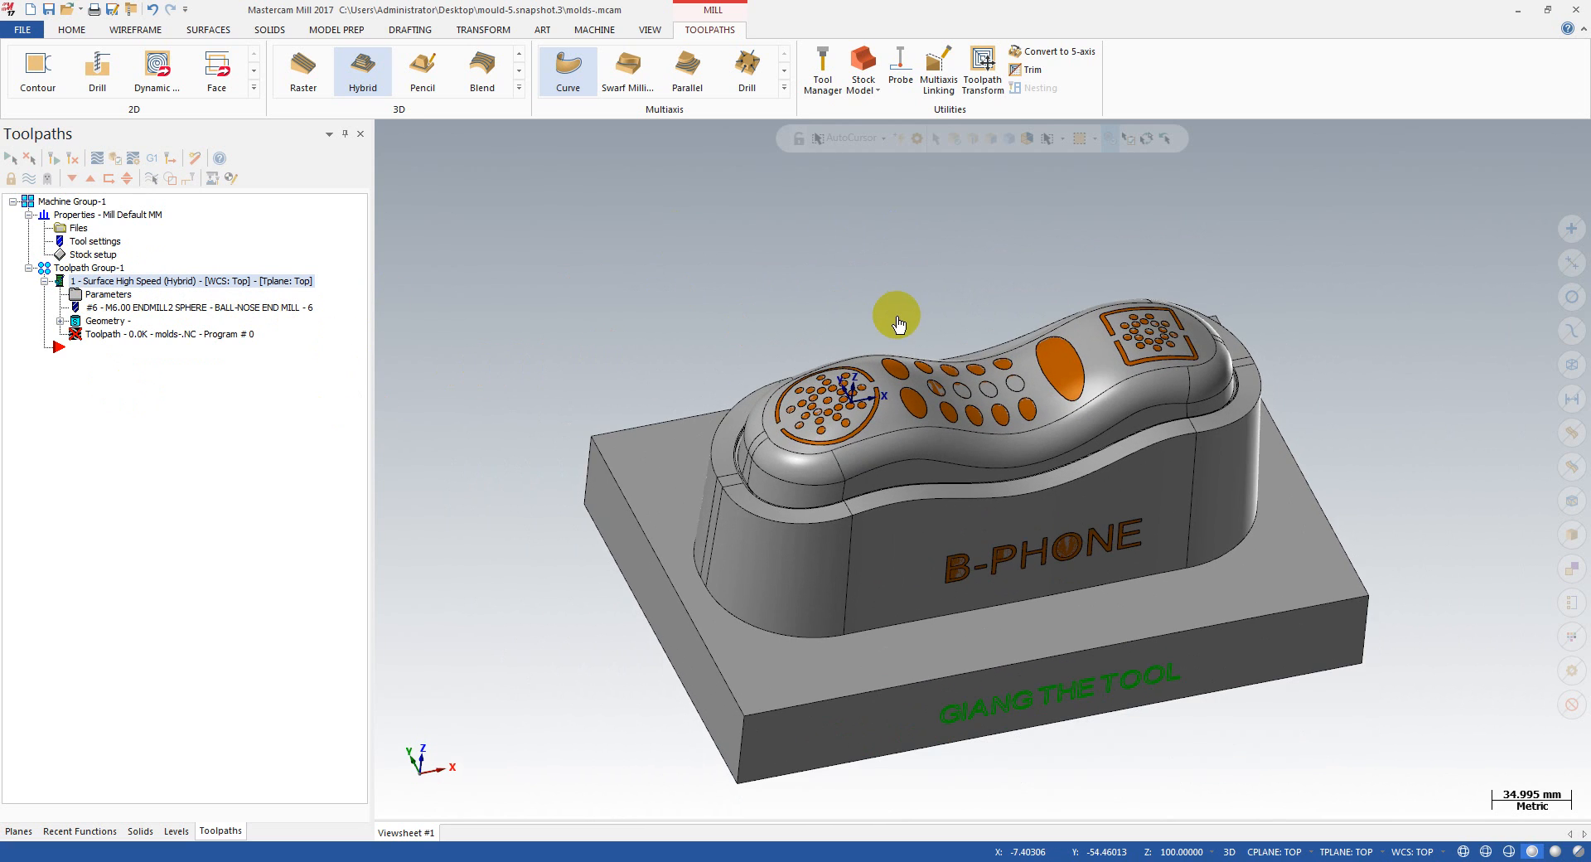
pyautogui.moveTo(898, 323)
pyautogui.mouseDown(button='middle')
pyautogui.moveTo(788, 356)
pyautogui.moveTo(795, 414)
pyautogui.moveTo(817, 326)
pyautogui.moveTo(952, 326)
pyautogui.moveTo(867, 281)
pyautogui.moveTo(898, 309)
pyautogui.moveTo(825, 326)
pyautogui.moveTo(945, 336)
pyautogui.mouseUp(button='middle')
pyautogui.scroll(2, 935, 331)
pyautogui.scroll(-2, 936, 331)
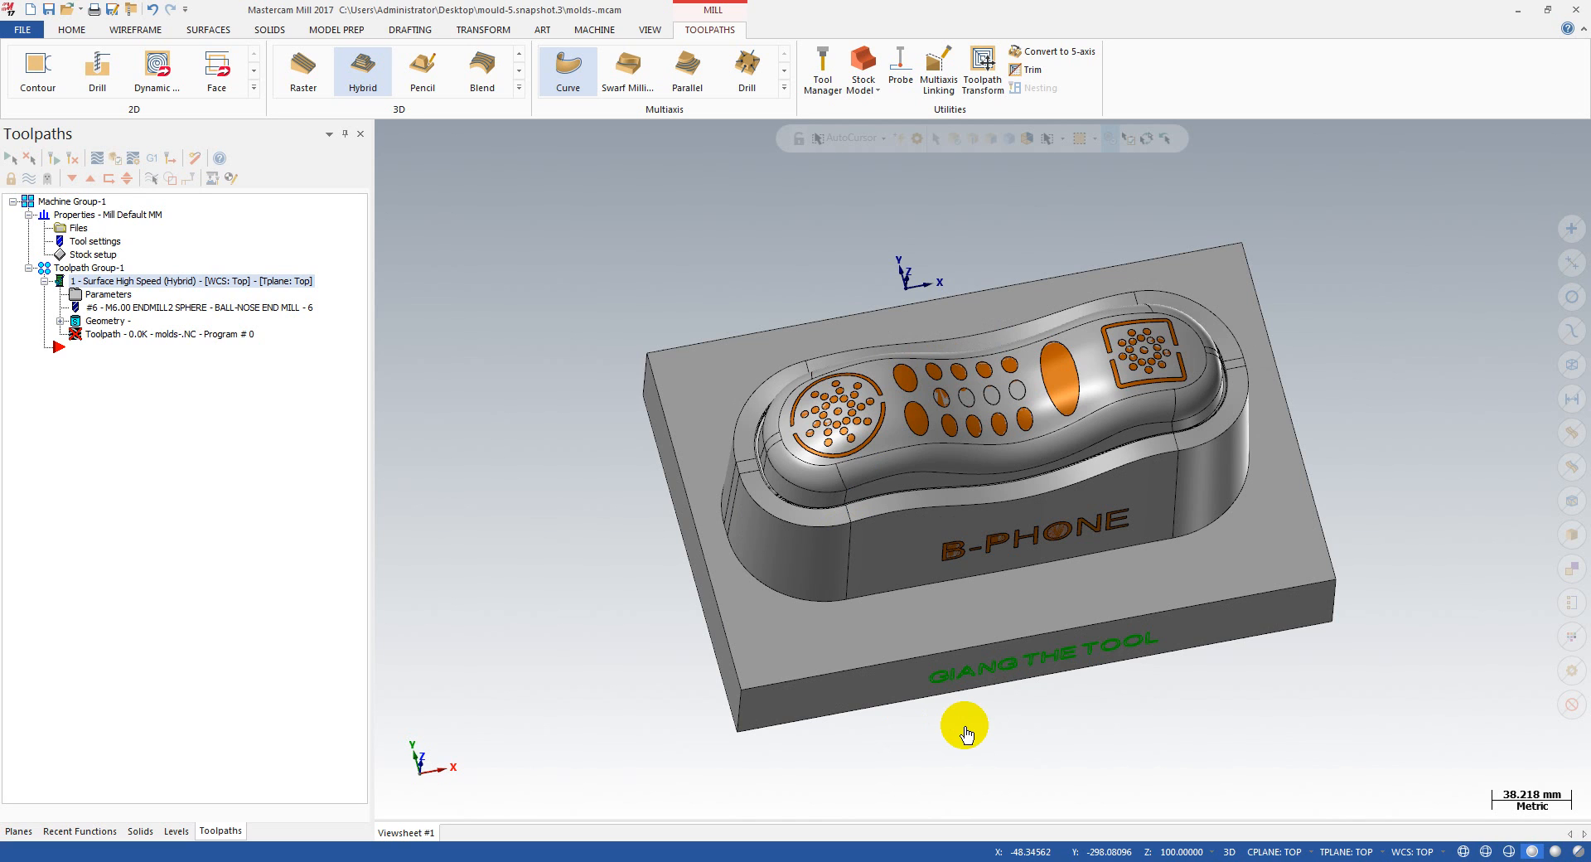
pyautogui.moveTo(965, 733); pyautogui.dragTo(812, 398, button='middle')
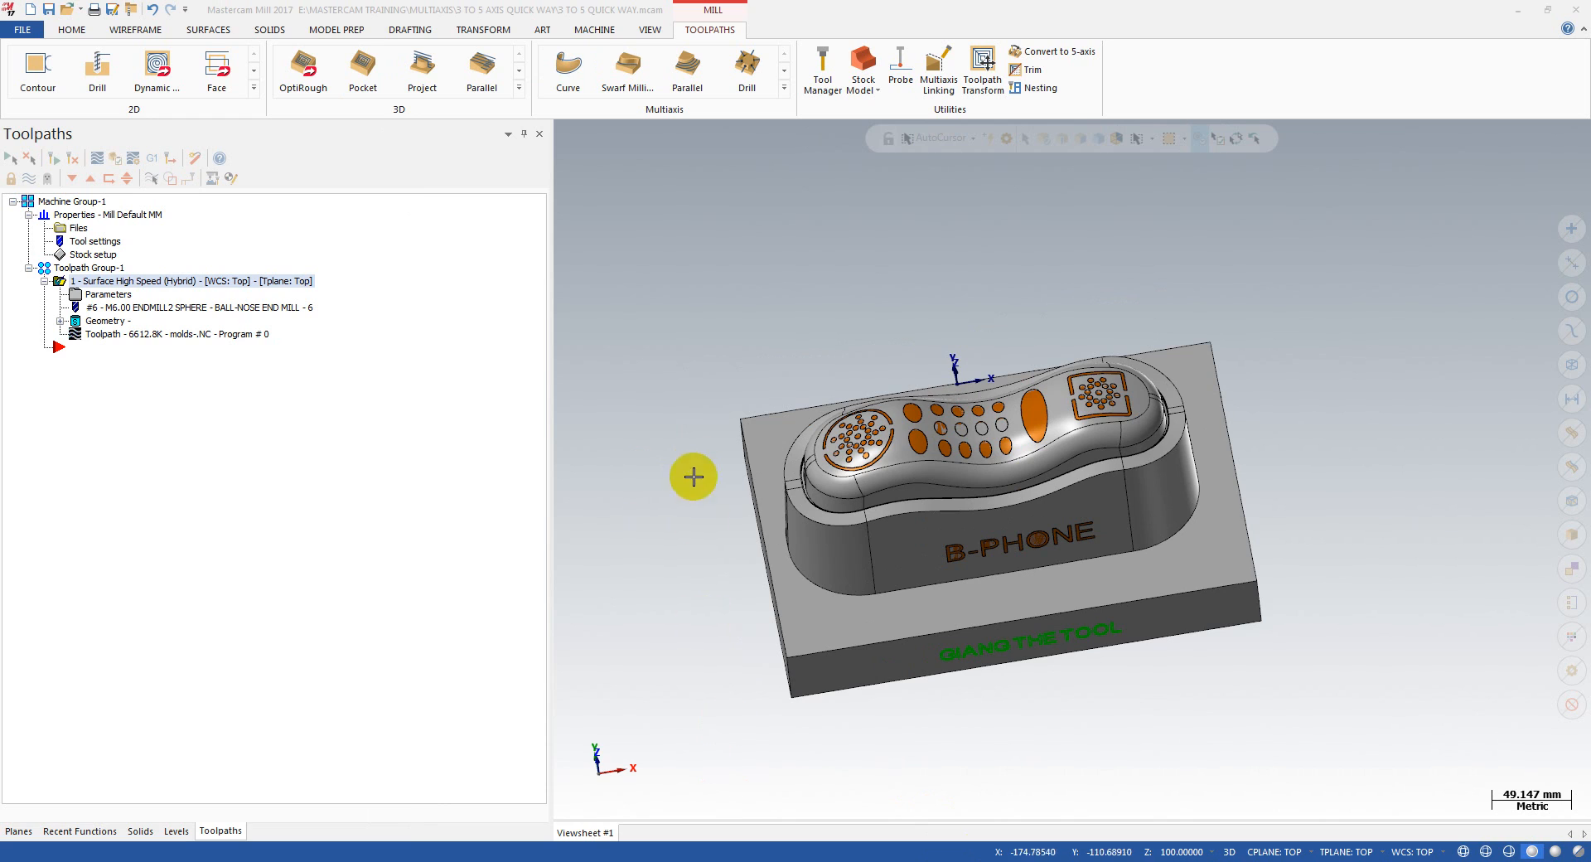
# Step: Backplot the regenerated Hybrid toolpath to a little past halfway and check the tilted holder's clearance at the block's upper rim
pyautogui.moveTo(692, 558); pyautogui.dragTo(724, 524, button='middle')
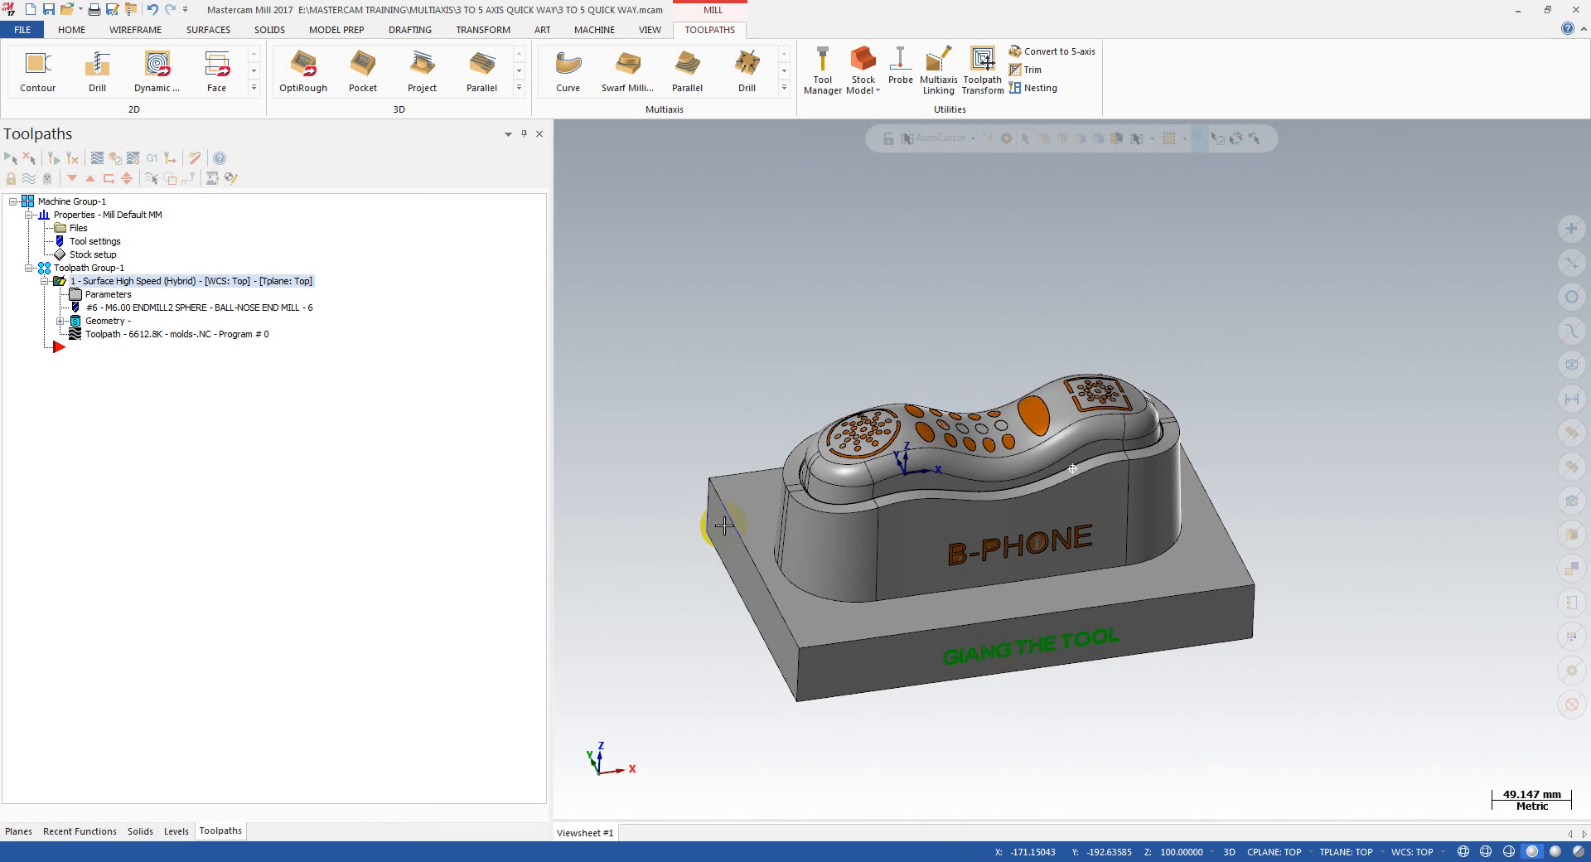
pyautogui.click(116, 336)
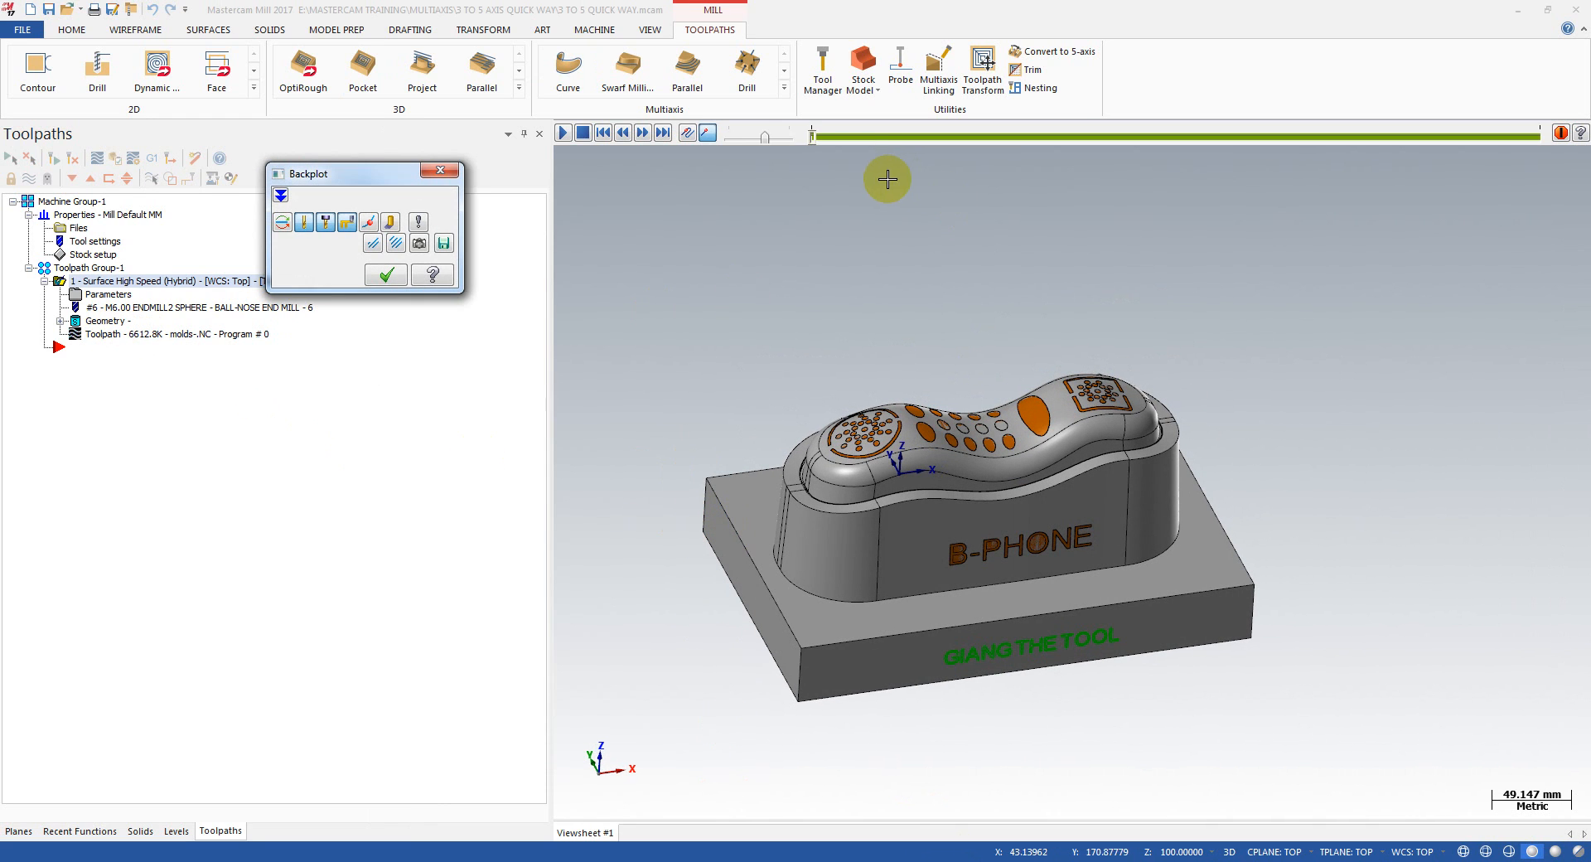
pyautogui.moveTo(813, 141); pyautogui.dragTo(1235, 160)
pyautogui.moveTo(953, 464); pyautogui.dragTo(1140, 472, button='middle')
pyautogui.scroll(5, 995, 469)
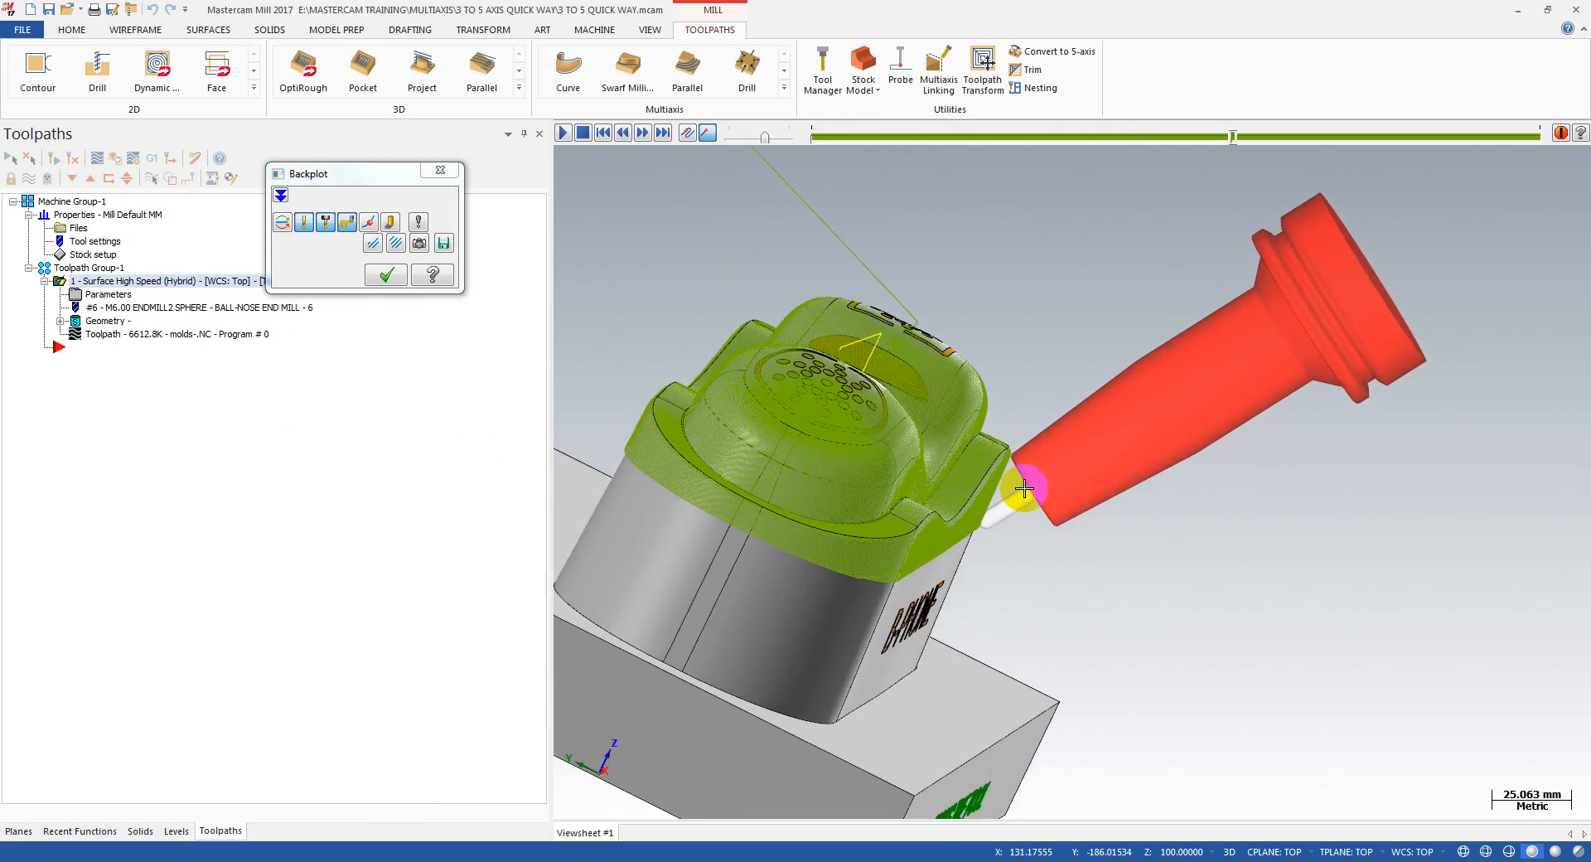
pyautogui.scroll(6, 1003, 455)
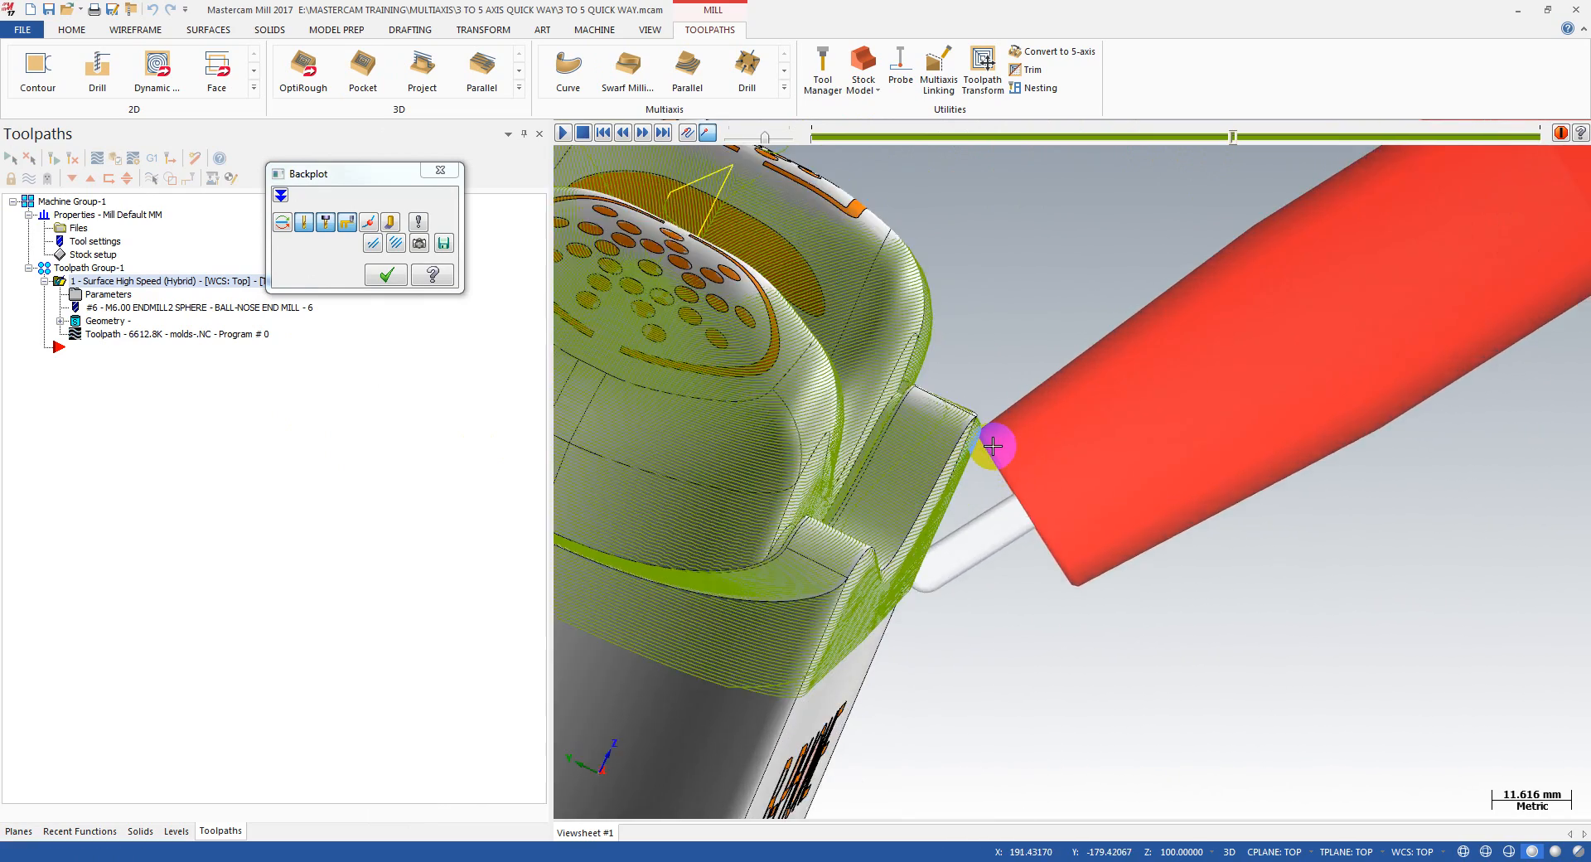
pyautogui.scroll(1, 958, 423)
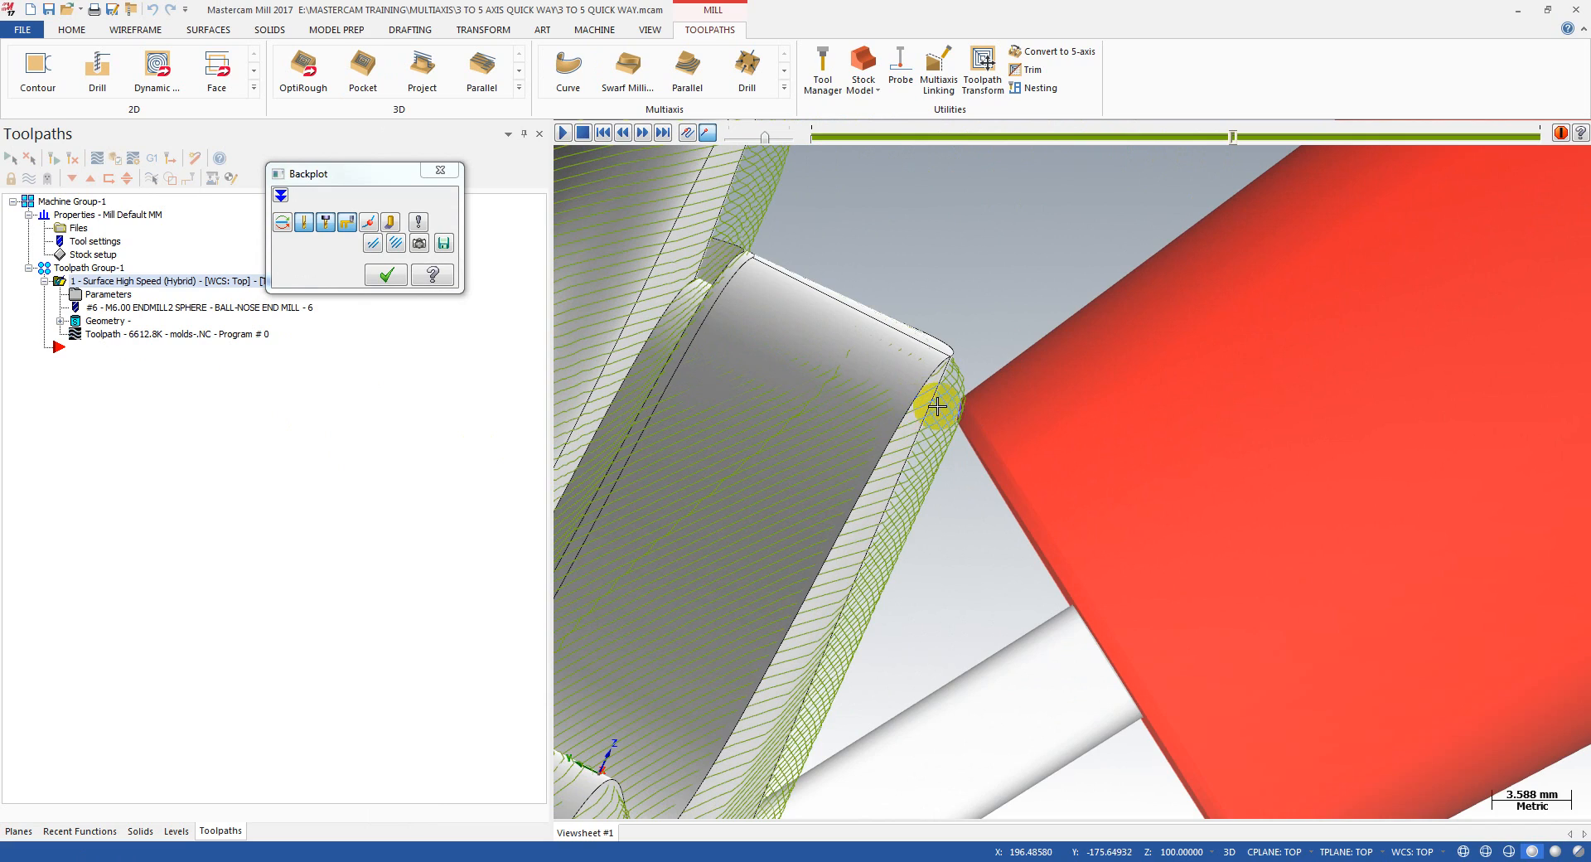
pyautogui.scroll(-6, 937, 406)
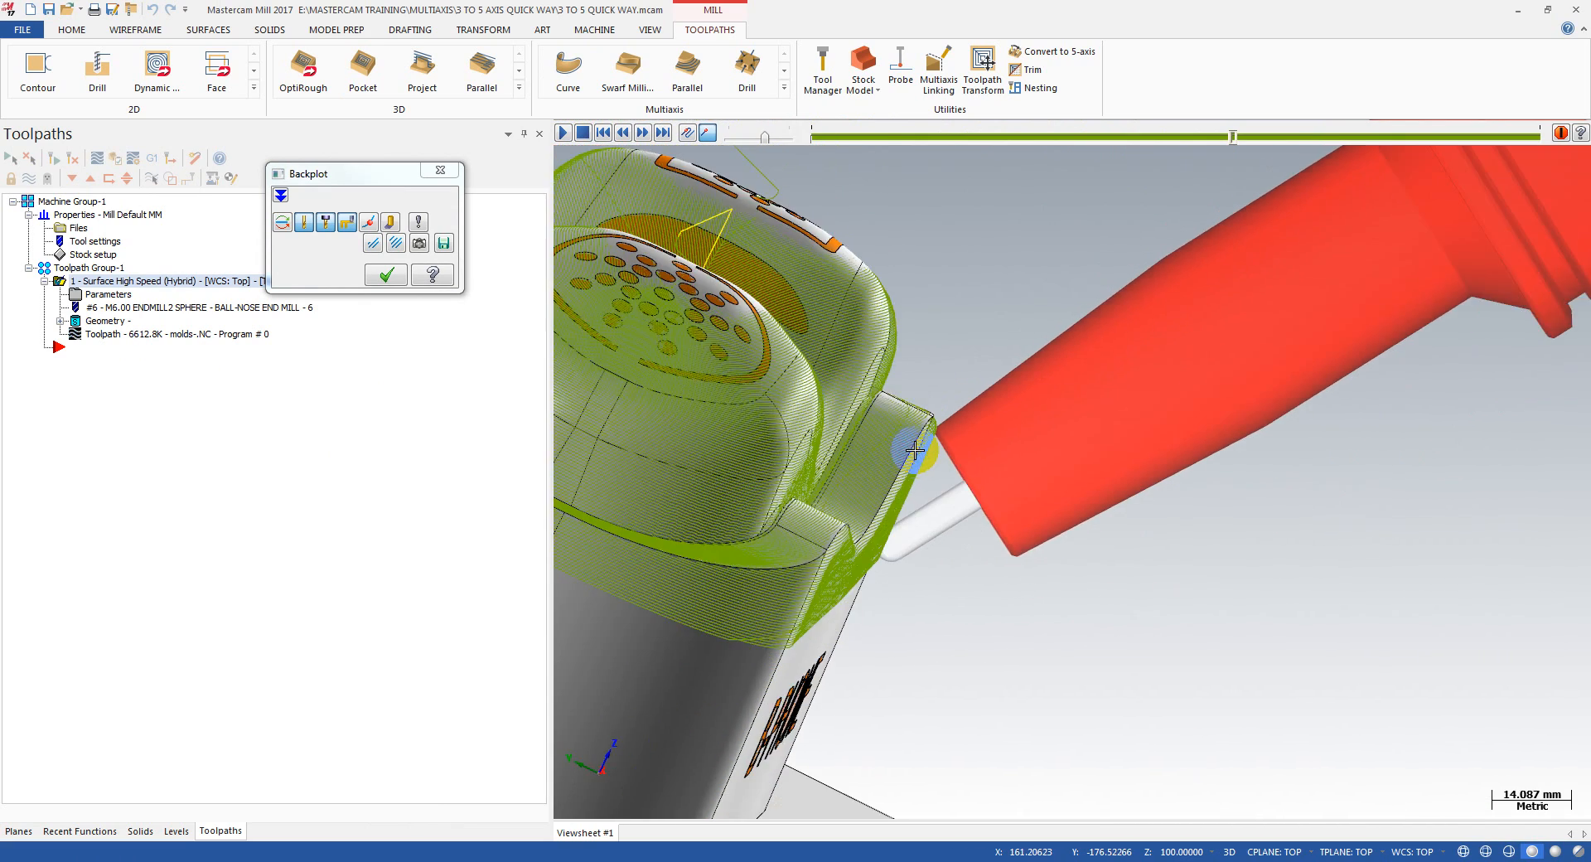
pyautogui.scroll(-4, 915, 448)
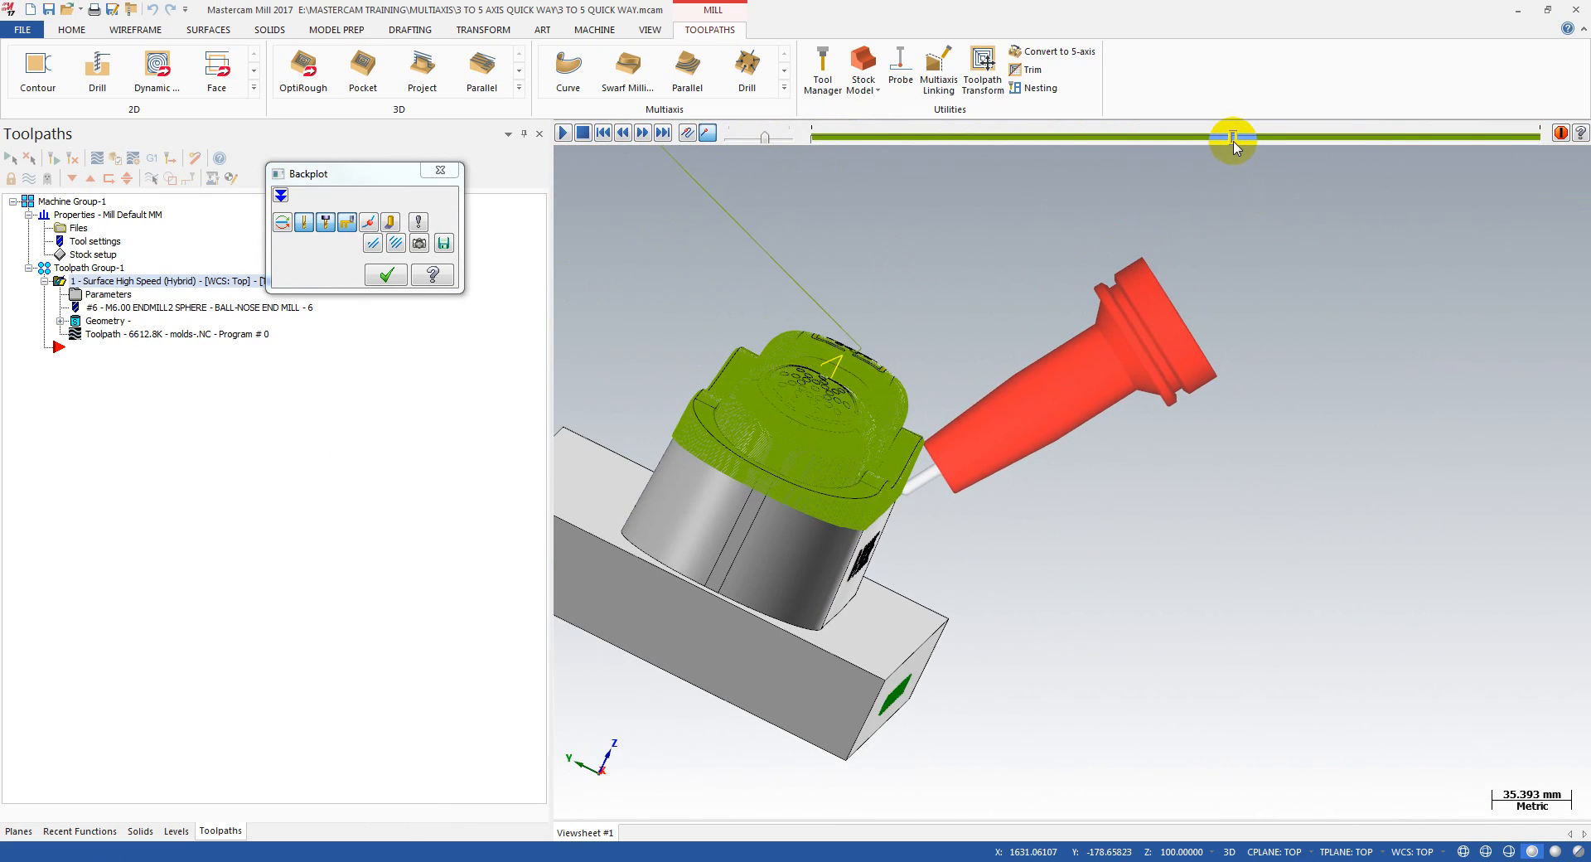
# Step: Advance the backplot to about 85 percent and examine the holder's tilt around the block's rounded end
pyautogui.moveTo(1233, 145); pyautogui.dragTo(1435, 151)
pyautogui.scroll(-2, 1118, 415)
pyautogui.moveTo(1073, 507); pyautogui.dragTo(867, 522, button='middle')
pyautogui.scroll(2, 878, 523)
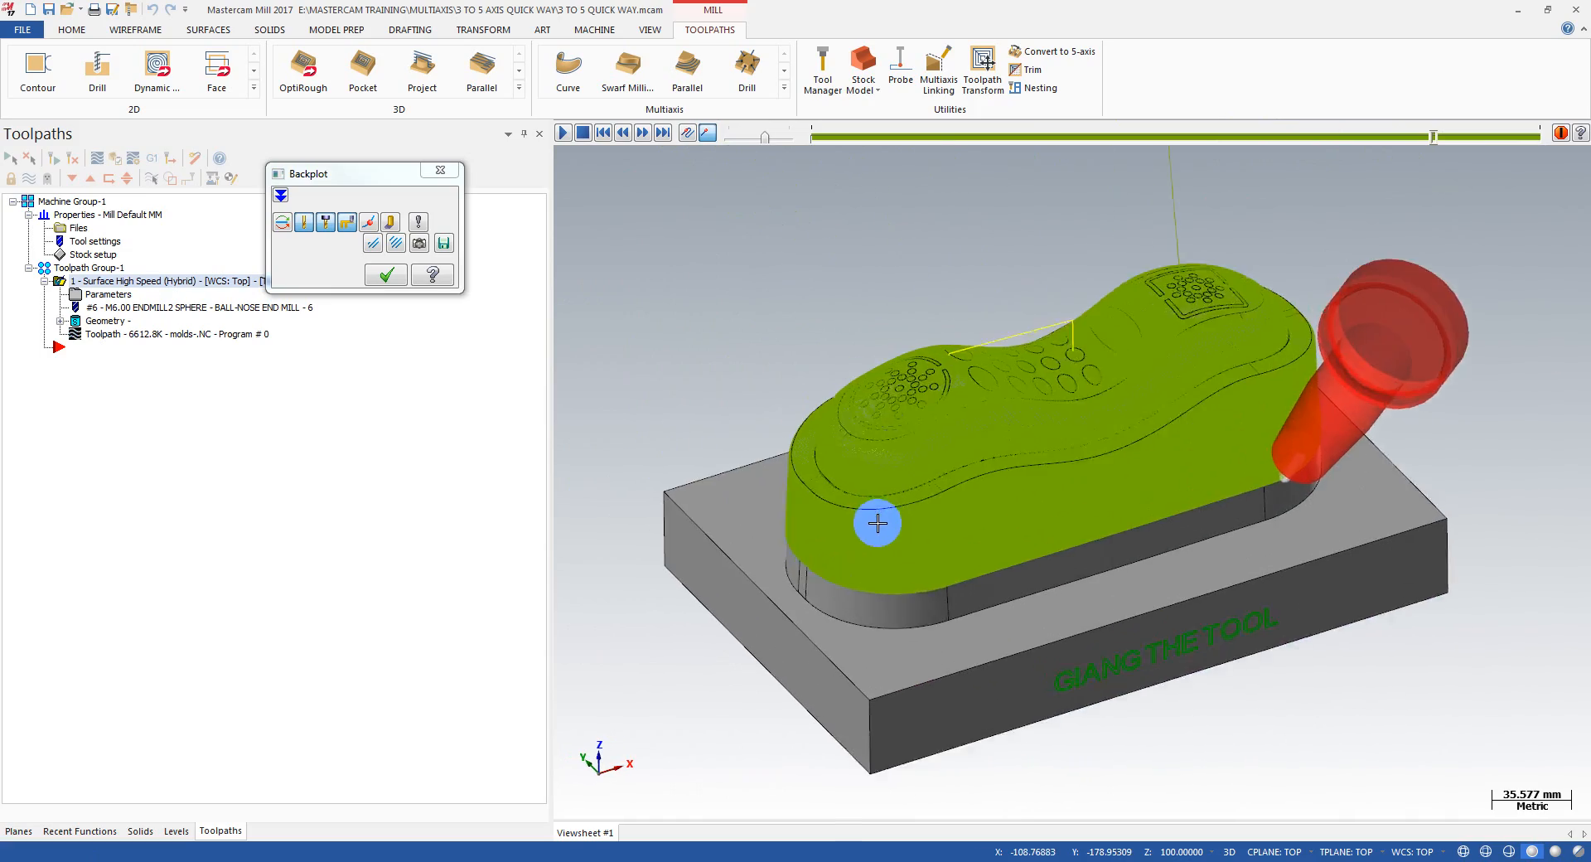
pyautogui.scroll(4, 1069, 533)
pyautogui.moveTo(1012, 528); pyautogui.dragTo(903, 538, button='middle')
pyautogui.scroll(-4, 798, 533)
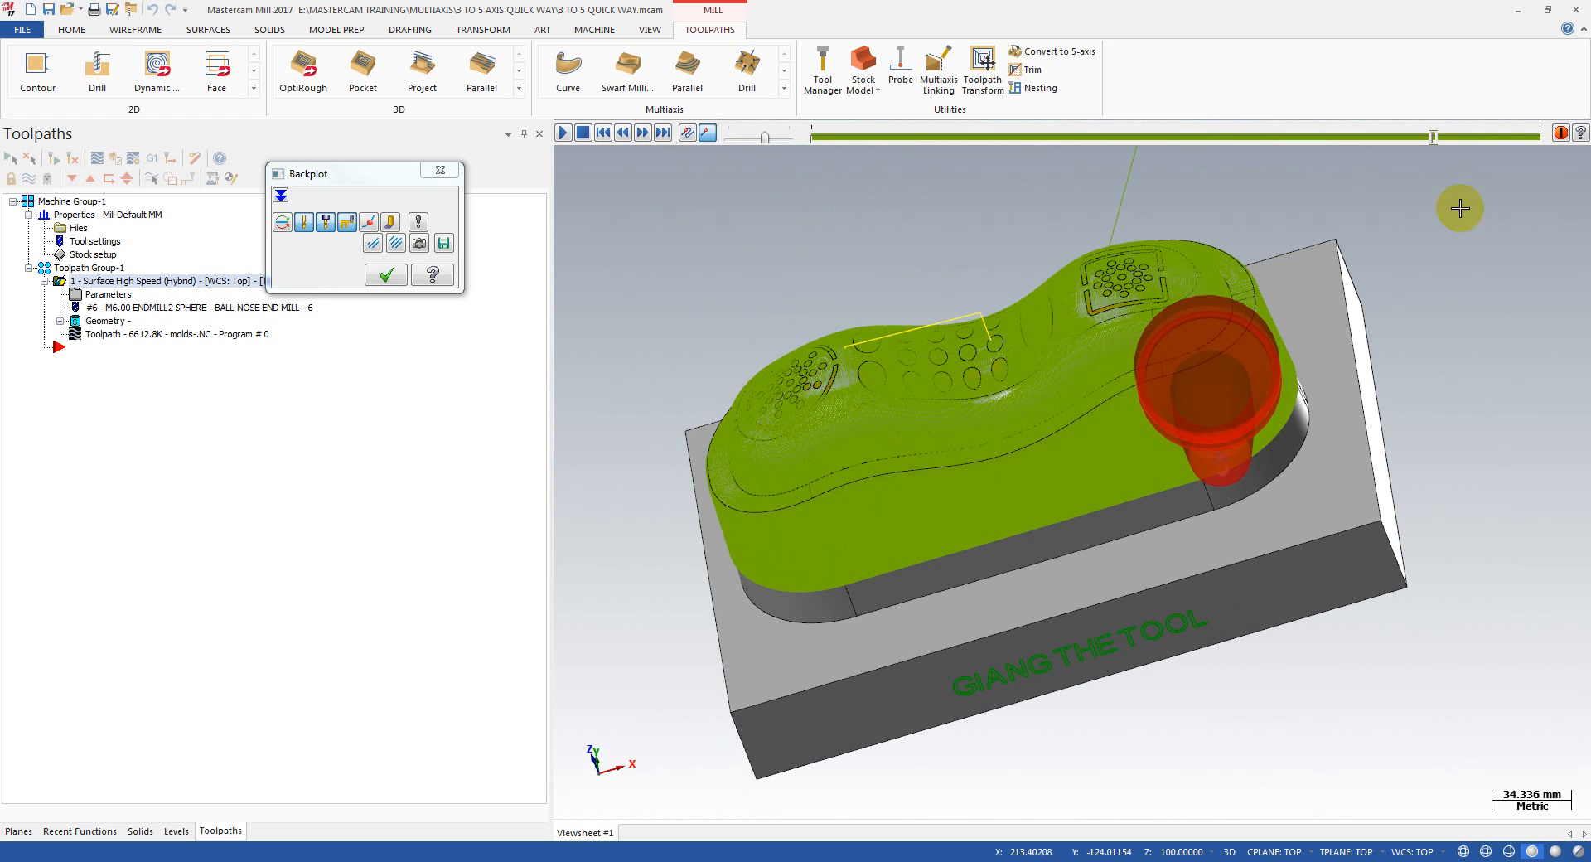
# Step: Run the backplot to the end, step back slightly, and inspect the holder's clearance from the side wall near the base
pyautogui.moveTo(1431, 137); pyautogui.dragTo(1543, 132)
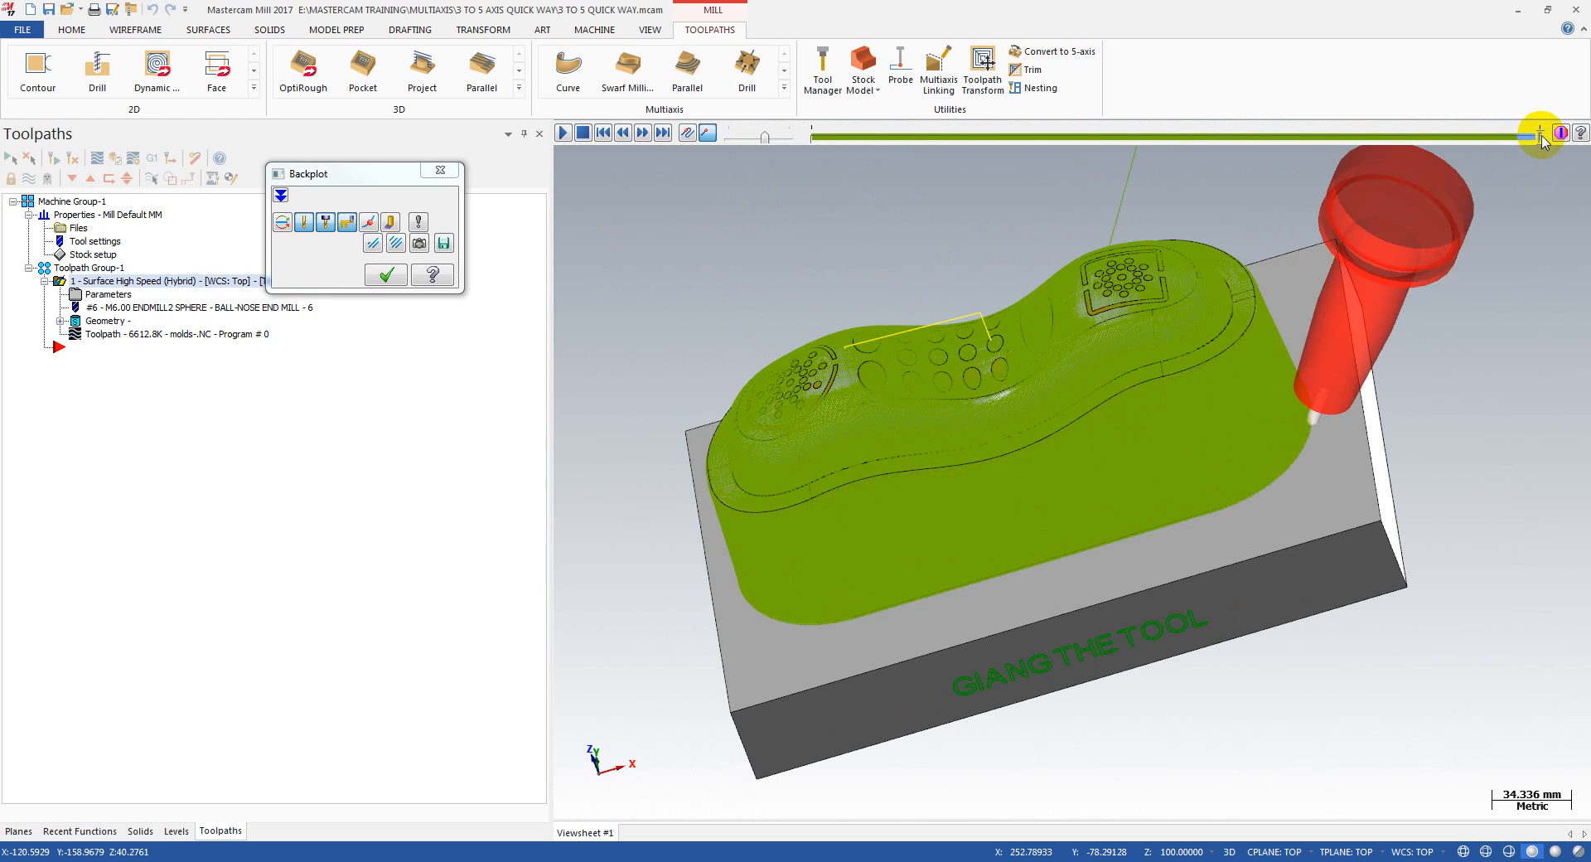
pyautogui.moveTo(1094, 426); pyautogui.dragTo(1159, 440, button='middle')
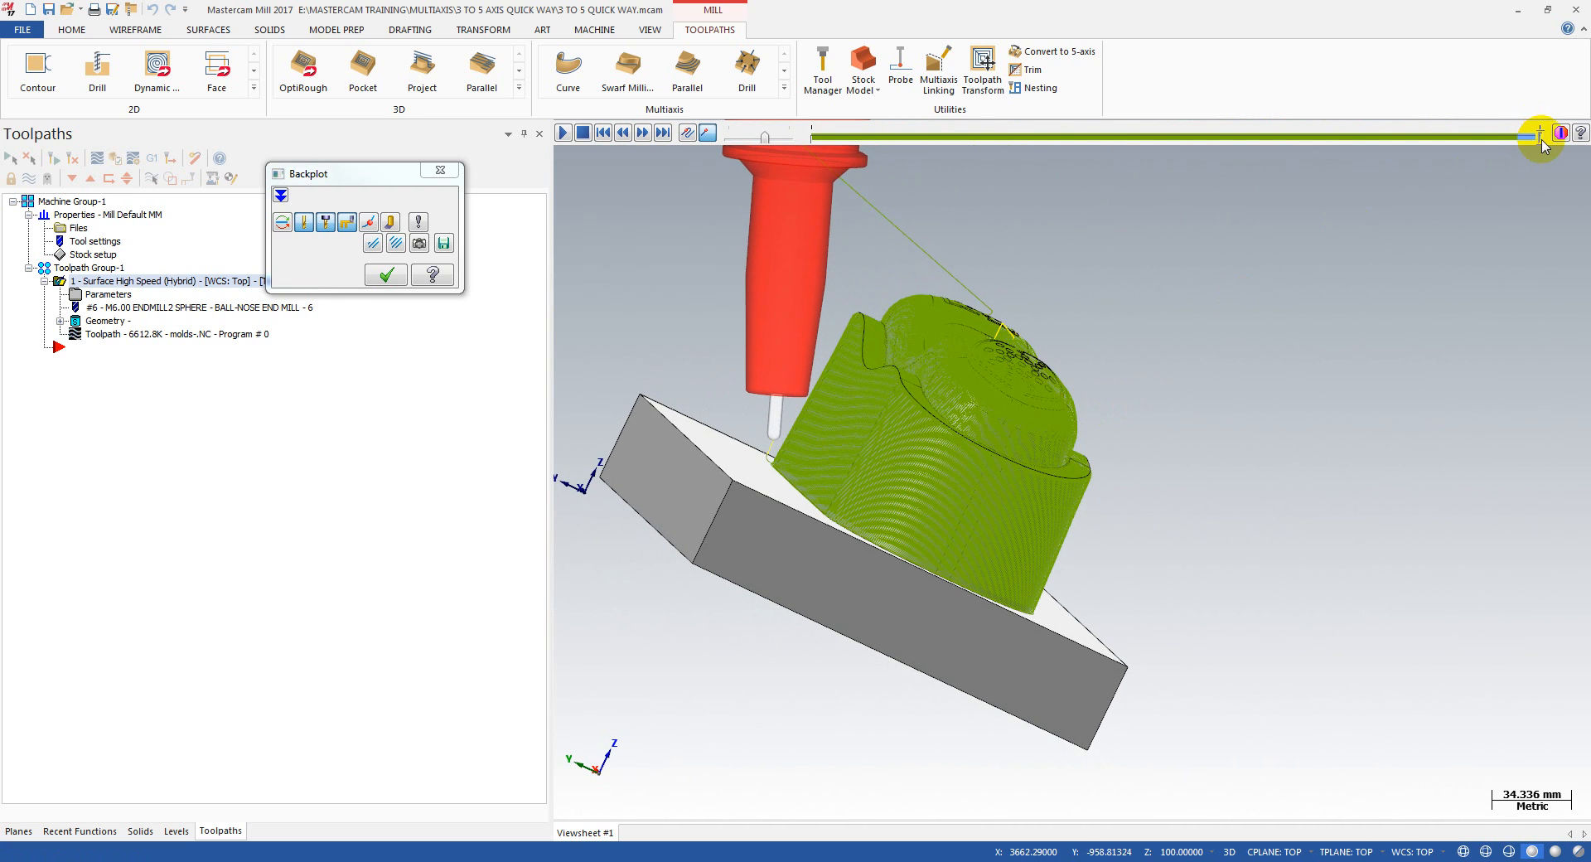
pyautogui.moveTo(1543, 146); pyautogui.dragTo(1535, 137)
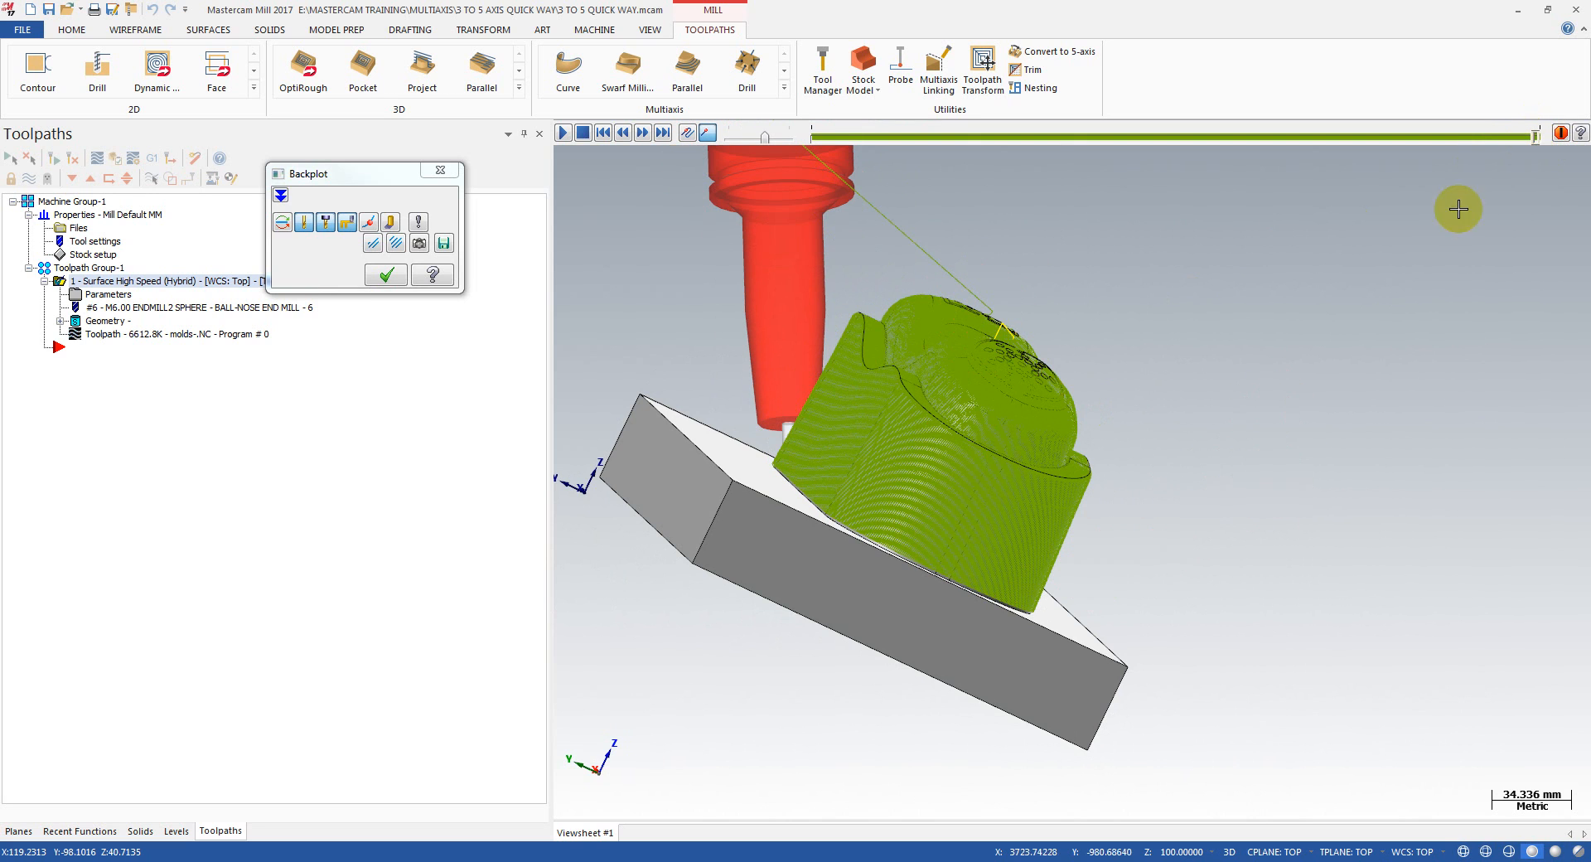
pyautogui.moveTo(1028, 480); pyautogui.dragTo(1068, 506, button='middle')
pyautogui.scroll(1, 1068, 507)
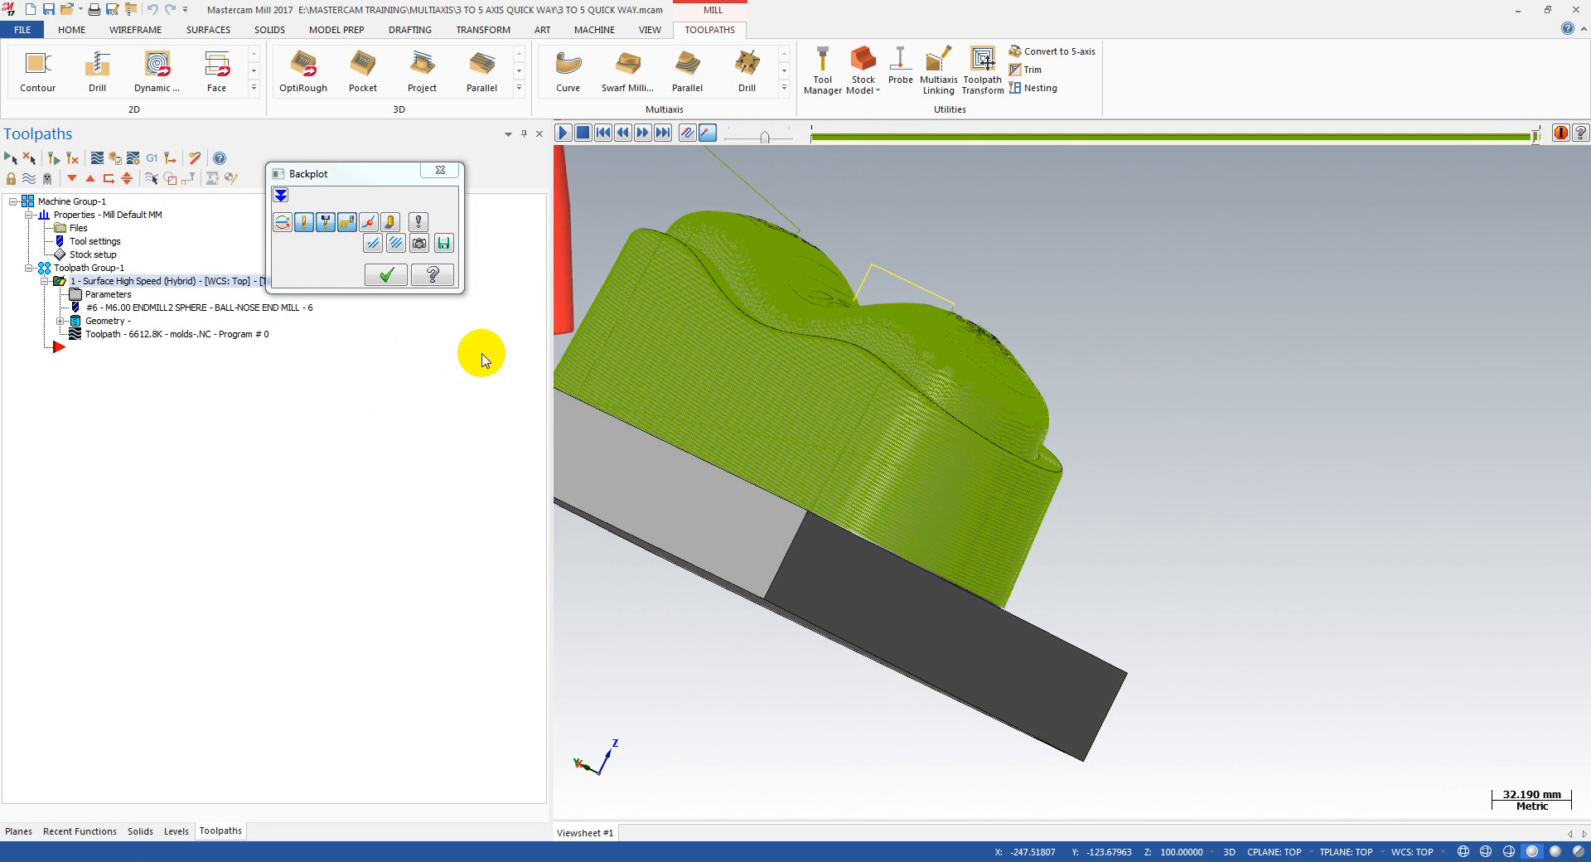
pyautogui.scroll(-4, 1254, 458)
pyautogui.scroll(7, 712, 372)
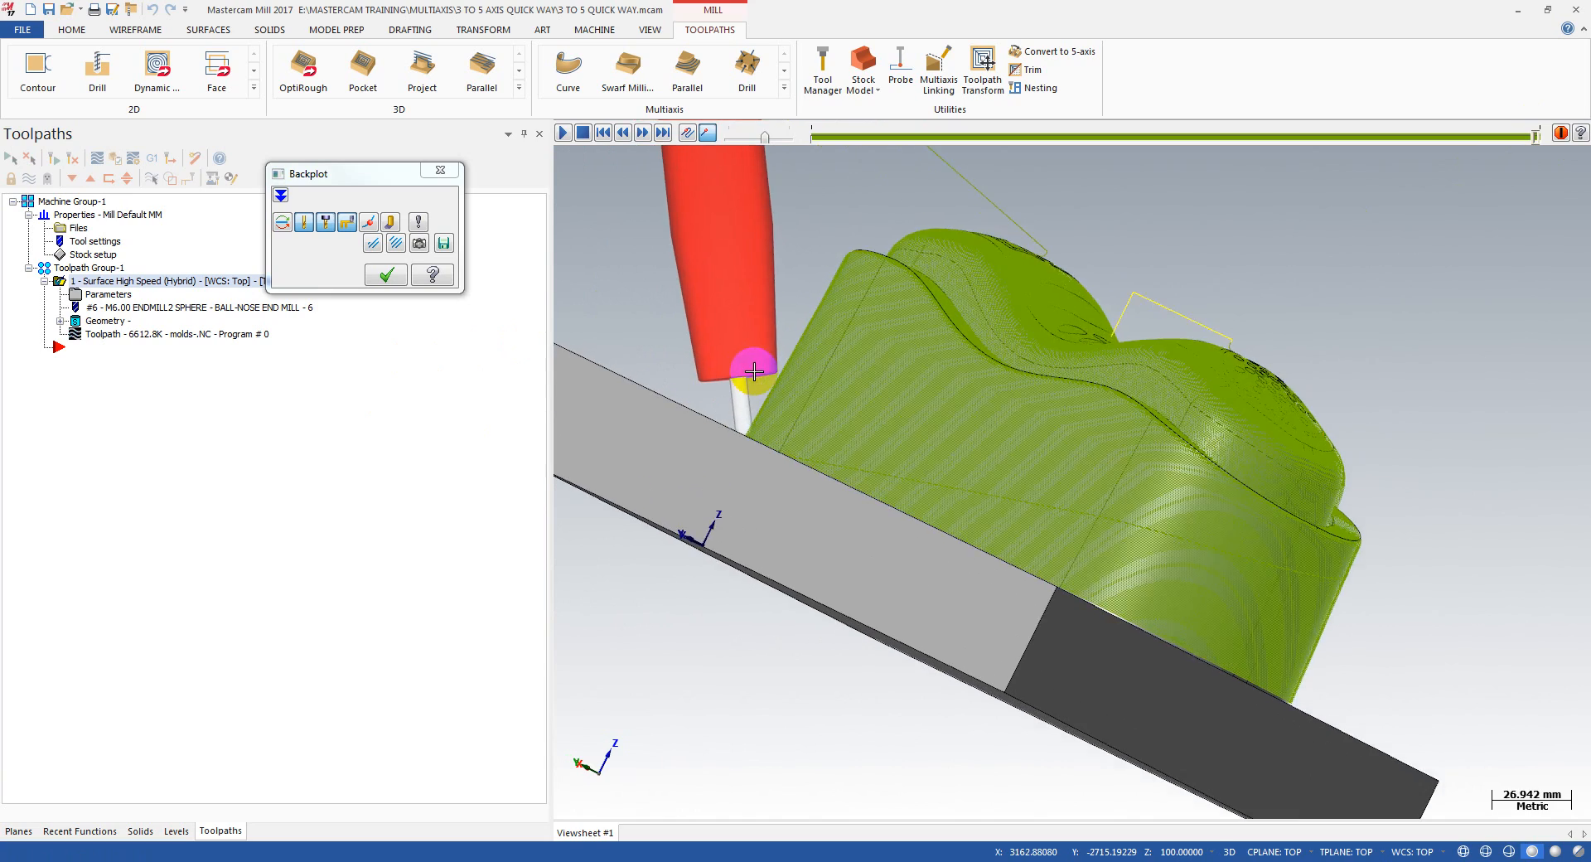
pyautogui.scroll(5, 753, 365)
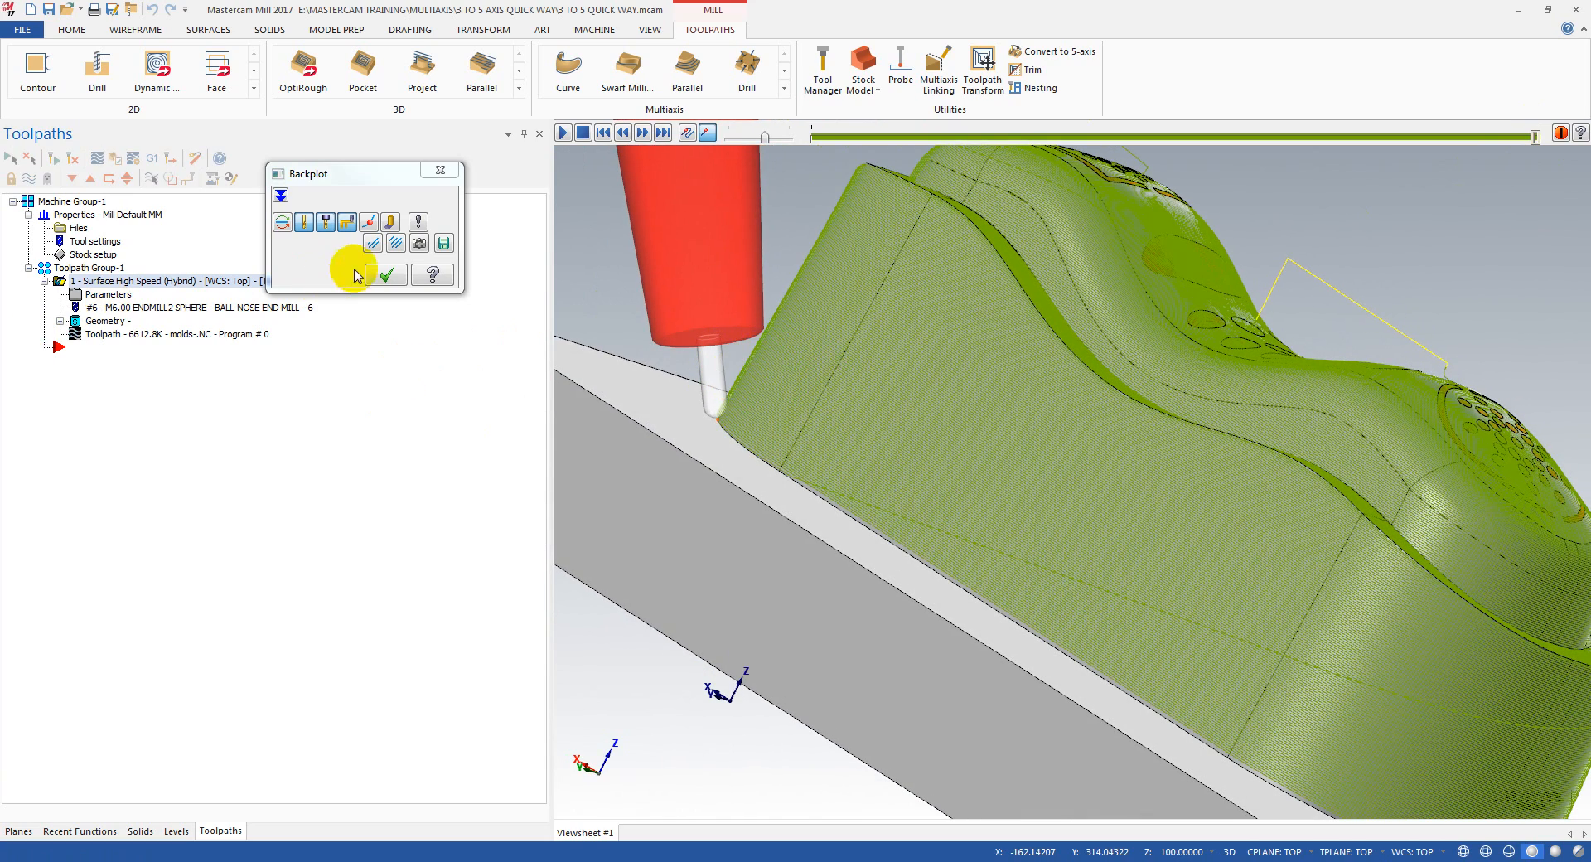
# Step: Close the backplot, switch to the Mastercam Simulator, and hide the workpiece so only the stock and tool are displayed
pyautogui.click(386, 275)
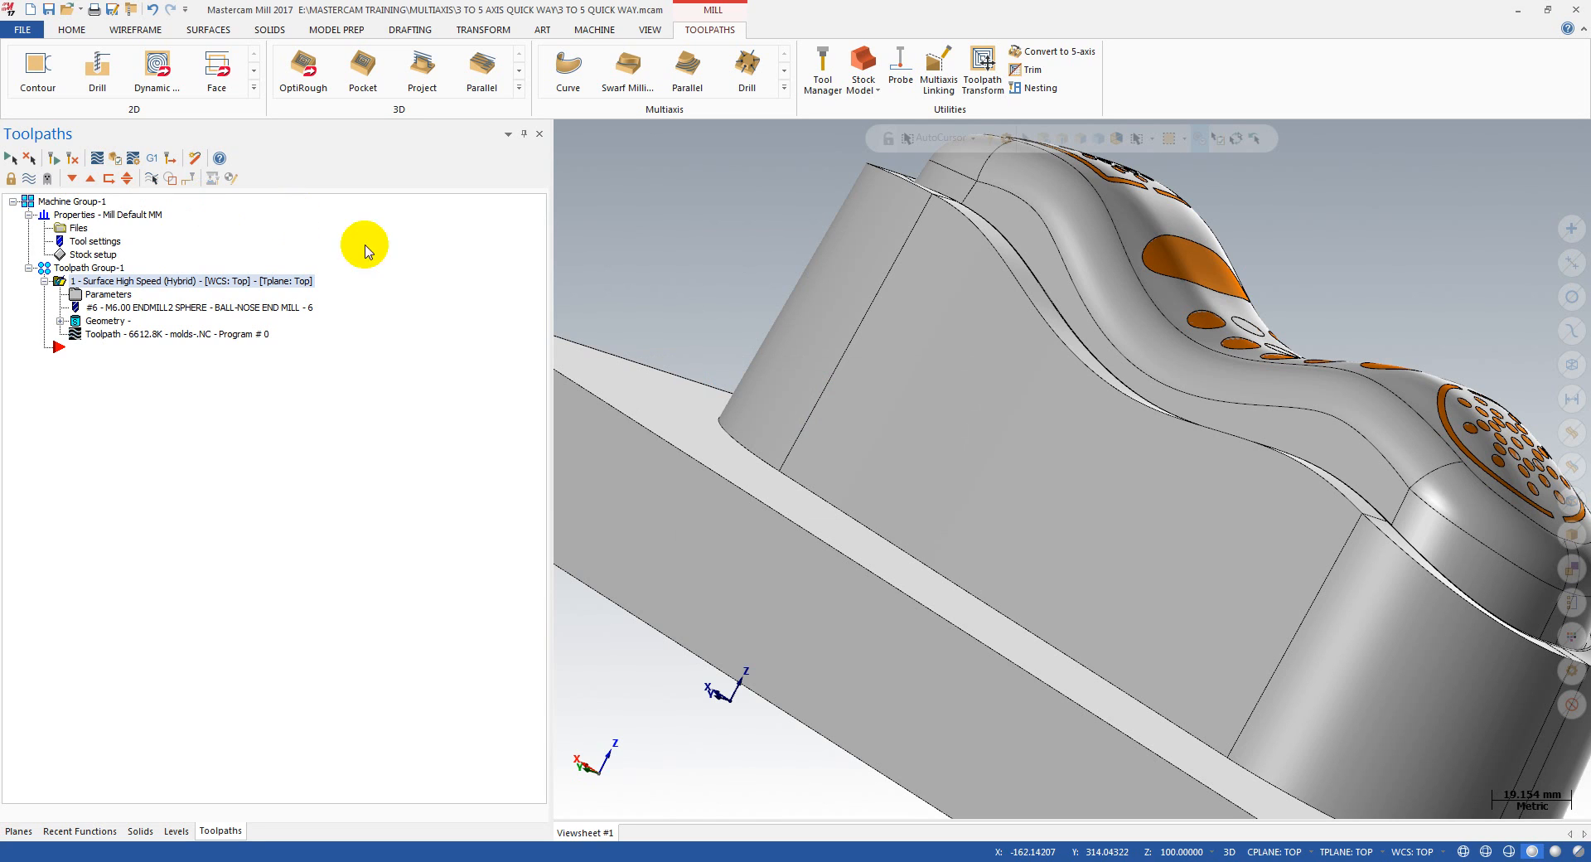
pyautogui.moveTo(423, 860)
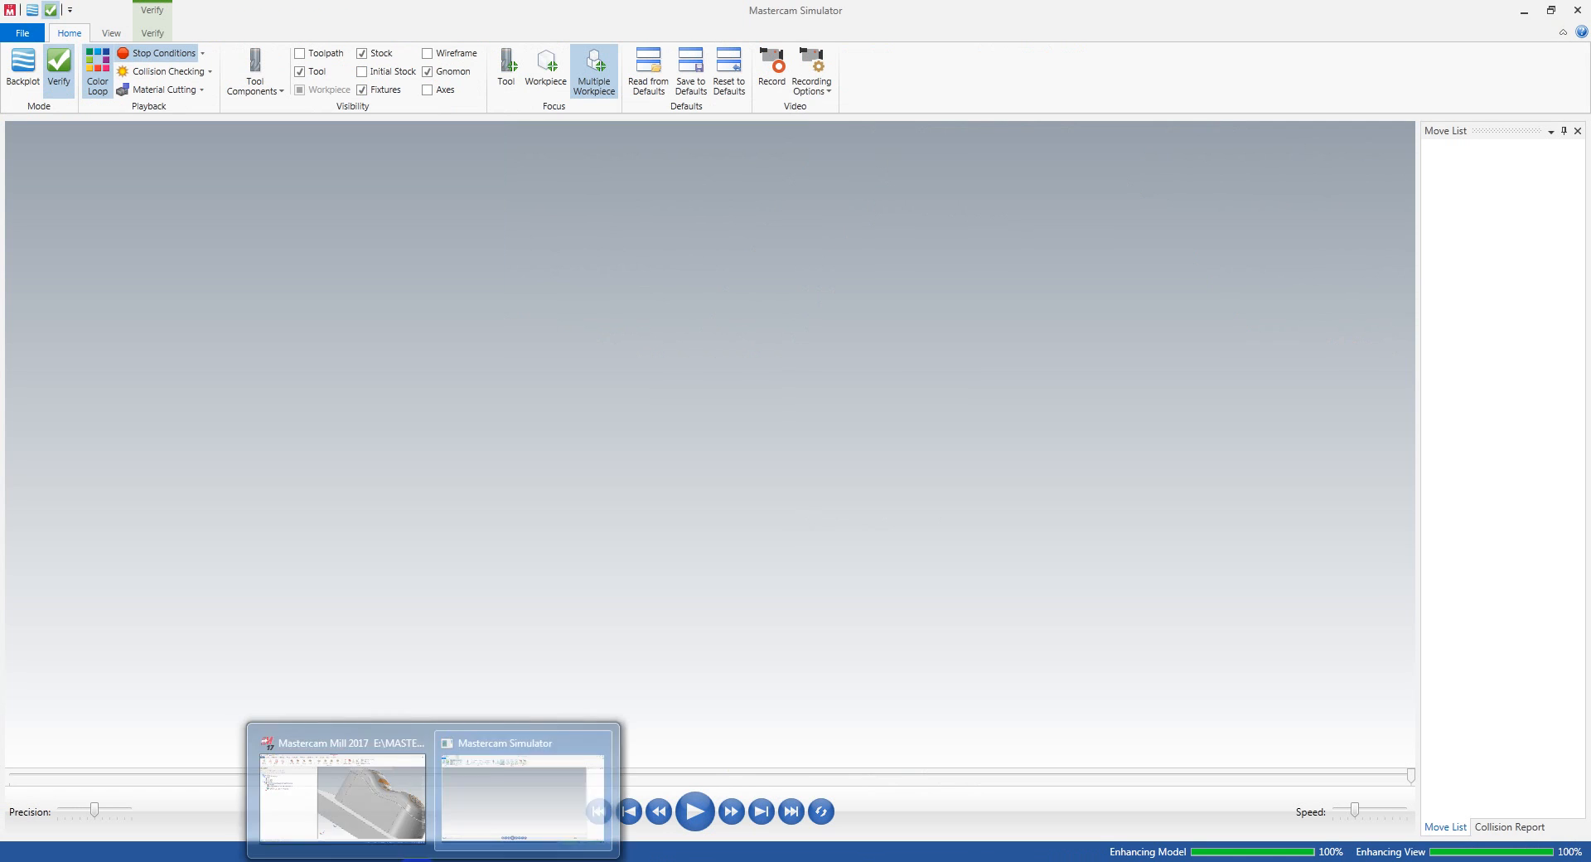
pyautogui.click(498, 804)
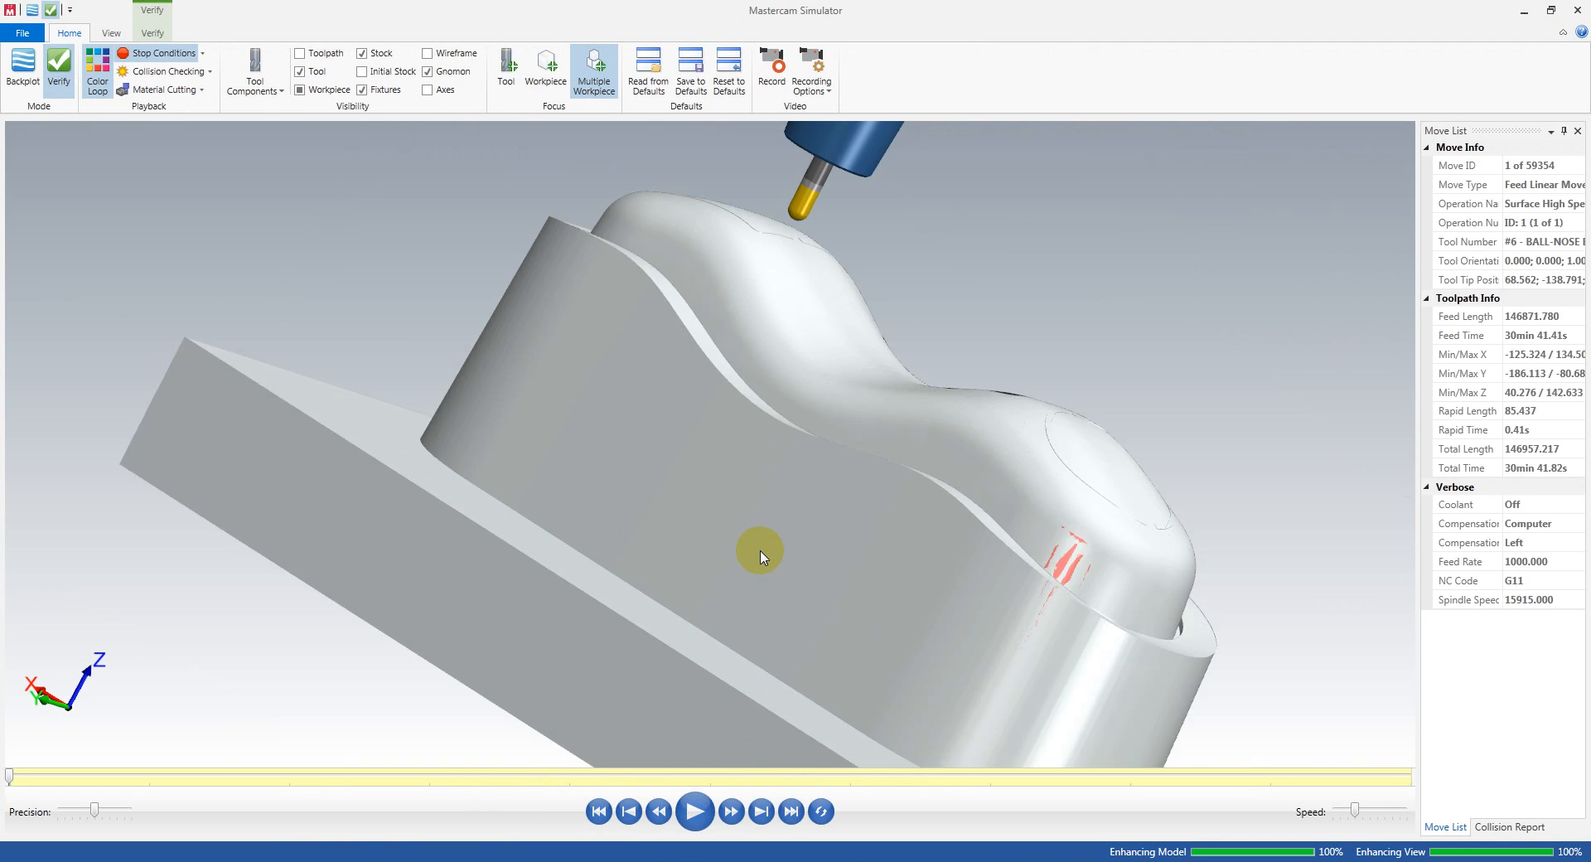
pyautogui.click(300, 89)
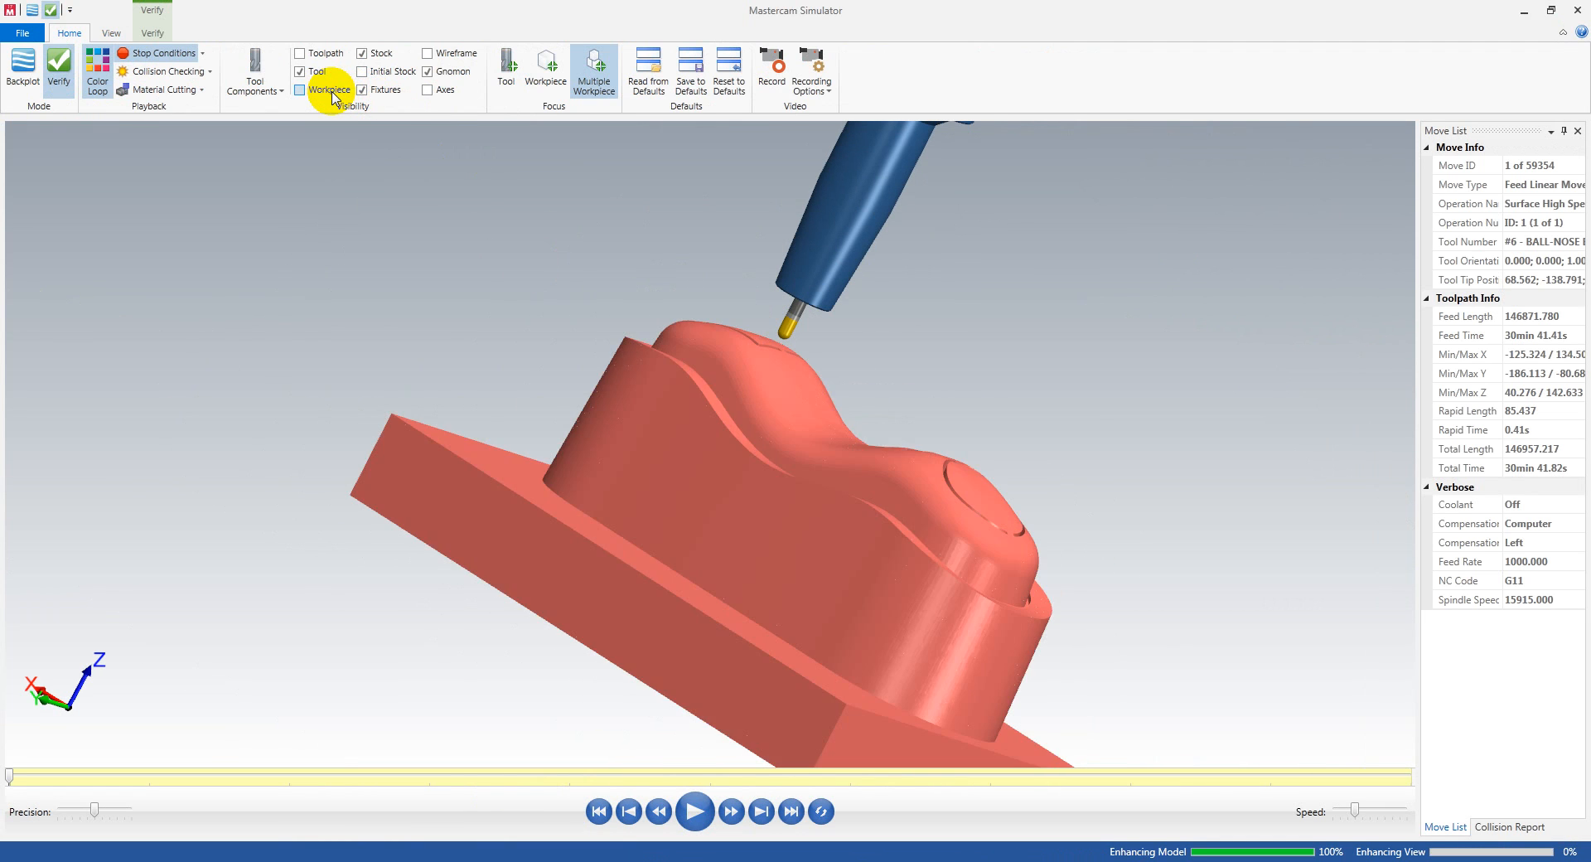
# Step: Run the Verify simulation of the Hybrid toolpath and examine the tool's first passes over the mould's curved top
pyautogui.moveTo(706, 613); pyautogui.dragTo(673, 681, button='middle')
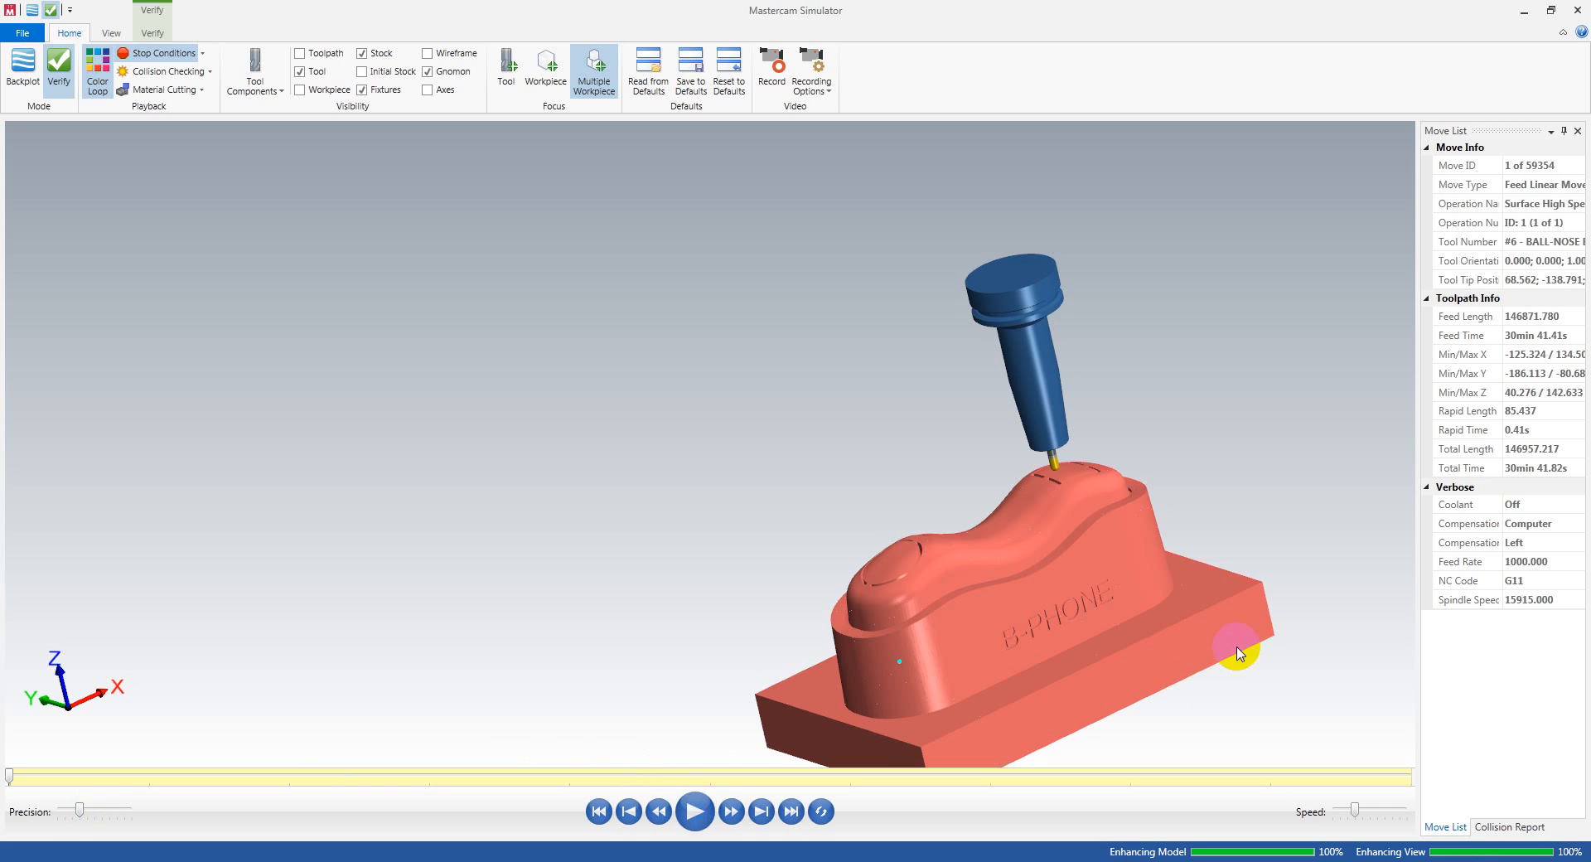
pyautogui.scroll(3, 1237, 647)
pyautogui.press('r')
pyautogui.moveTo(926, 525)
pyautogui.mouseDown(button='middle')
pyautogui.moveTo(980, 512)
pyautogui.moveTo(717, 537)
pyautogui.moveTo(935, 526)
pyautogui.mouseUp(button='middle')
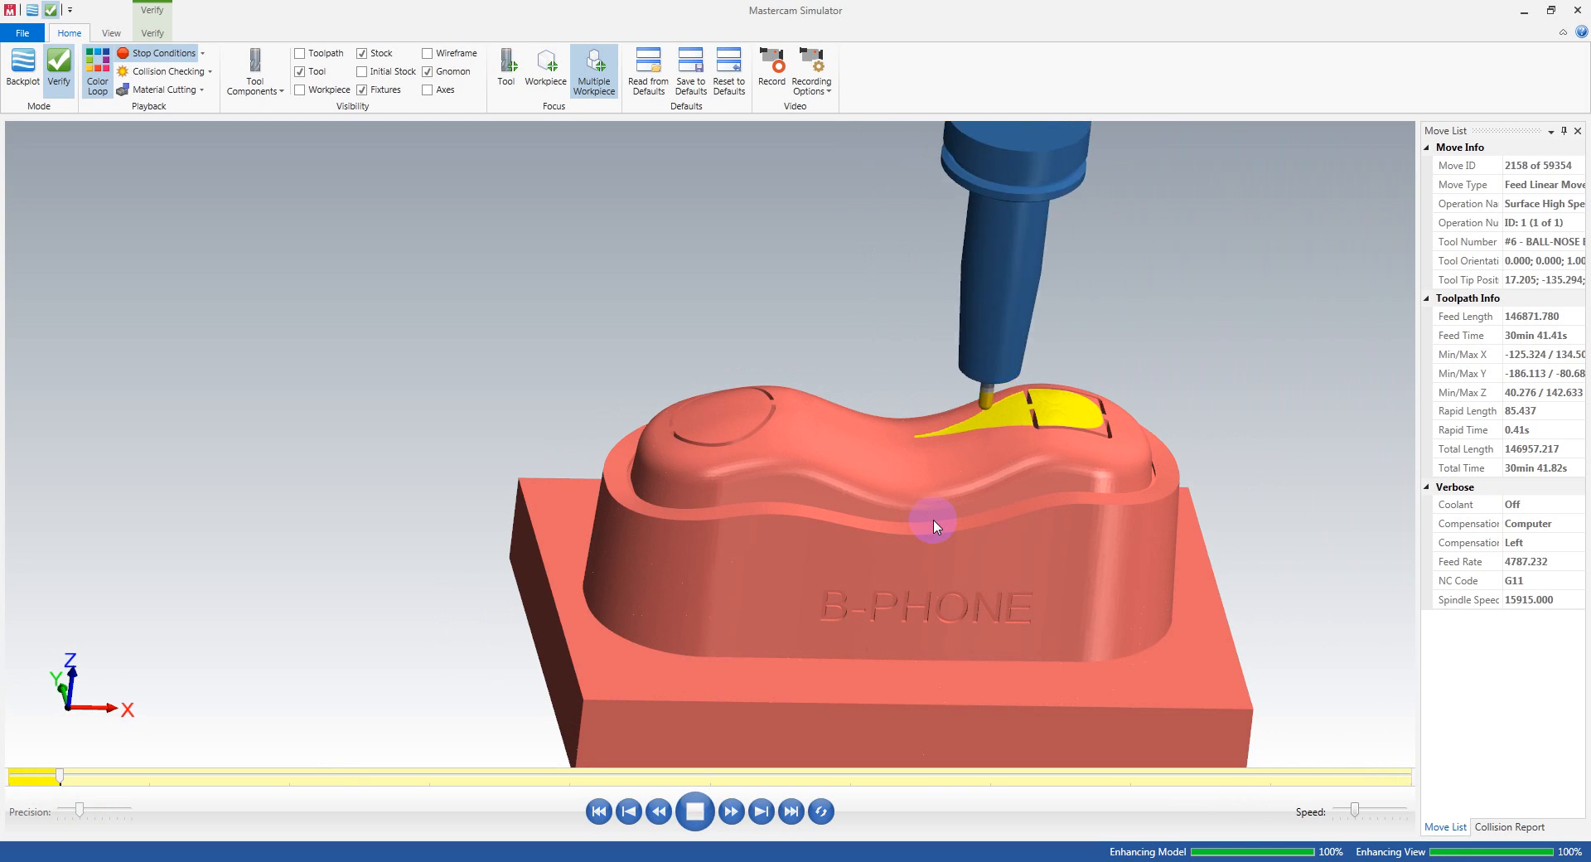
pyautogui.moveTo(935, 526); pyautogui.dragTo(1040, 498, button='middle')
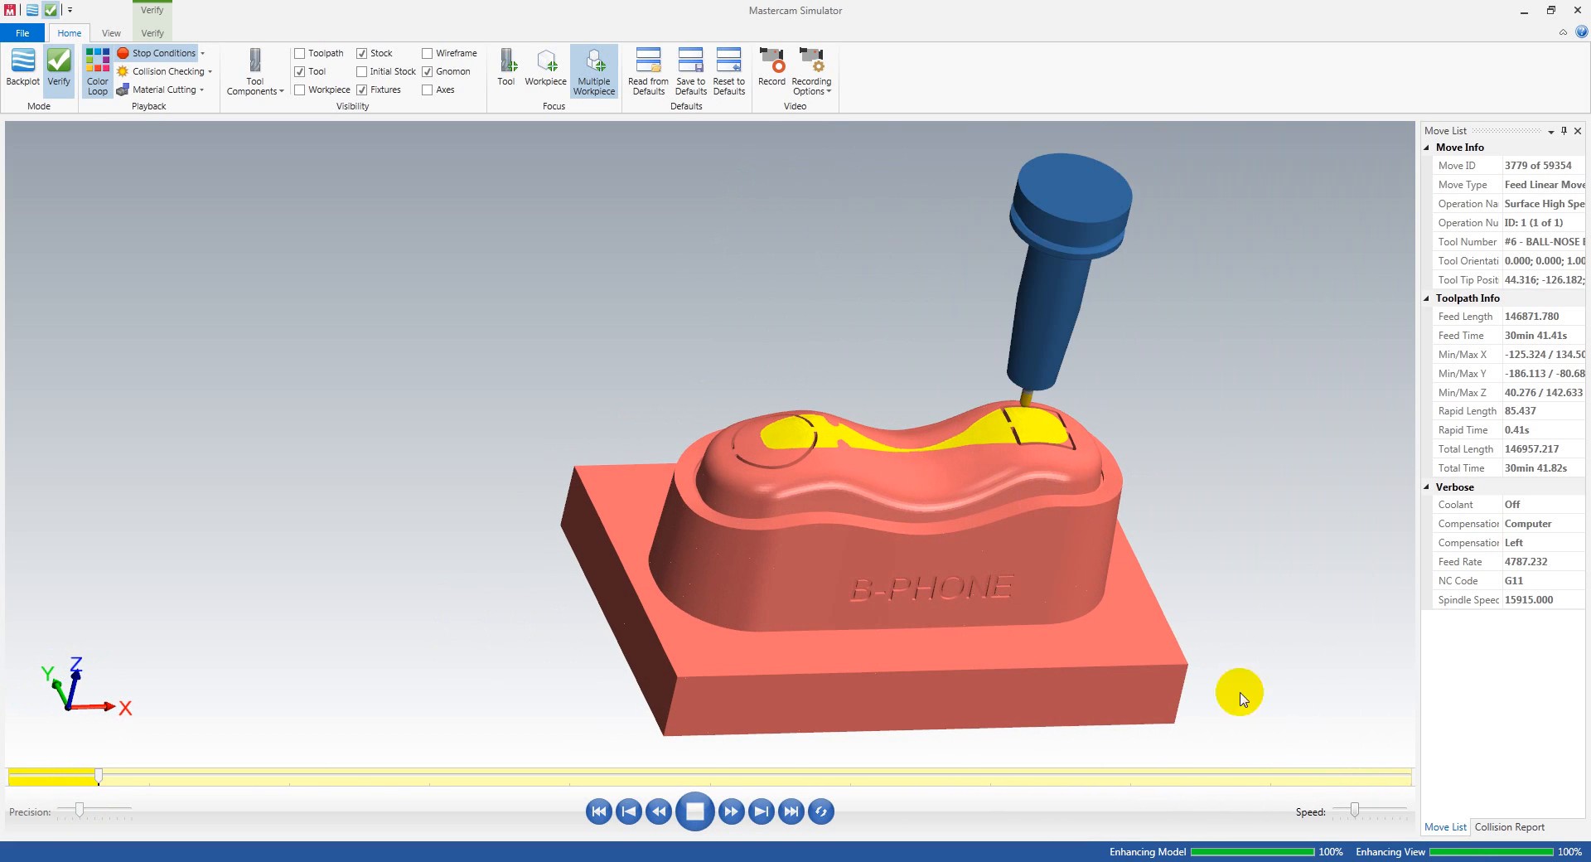
pyautogui.moveTo(903, 460); pyautogui.dragTo(933, 453, button='middle')
pyautogui.scroll(5, 935, 451)
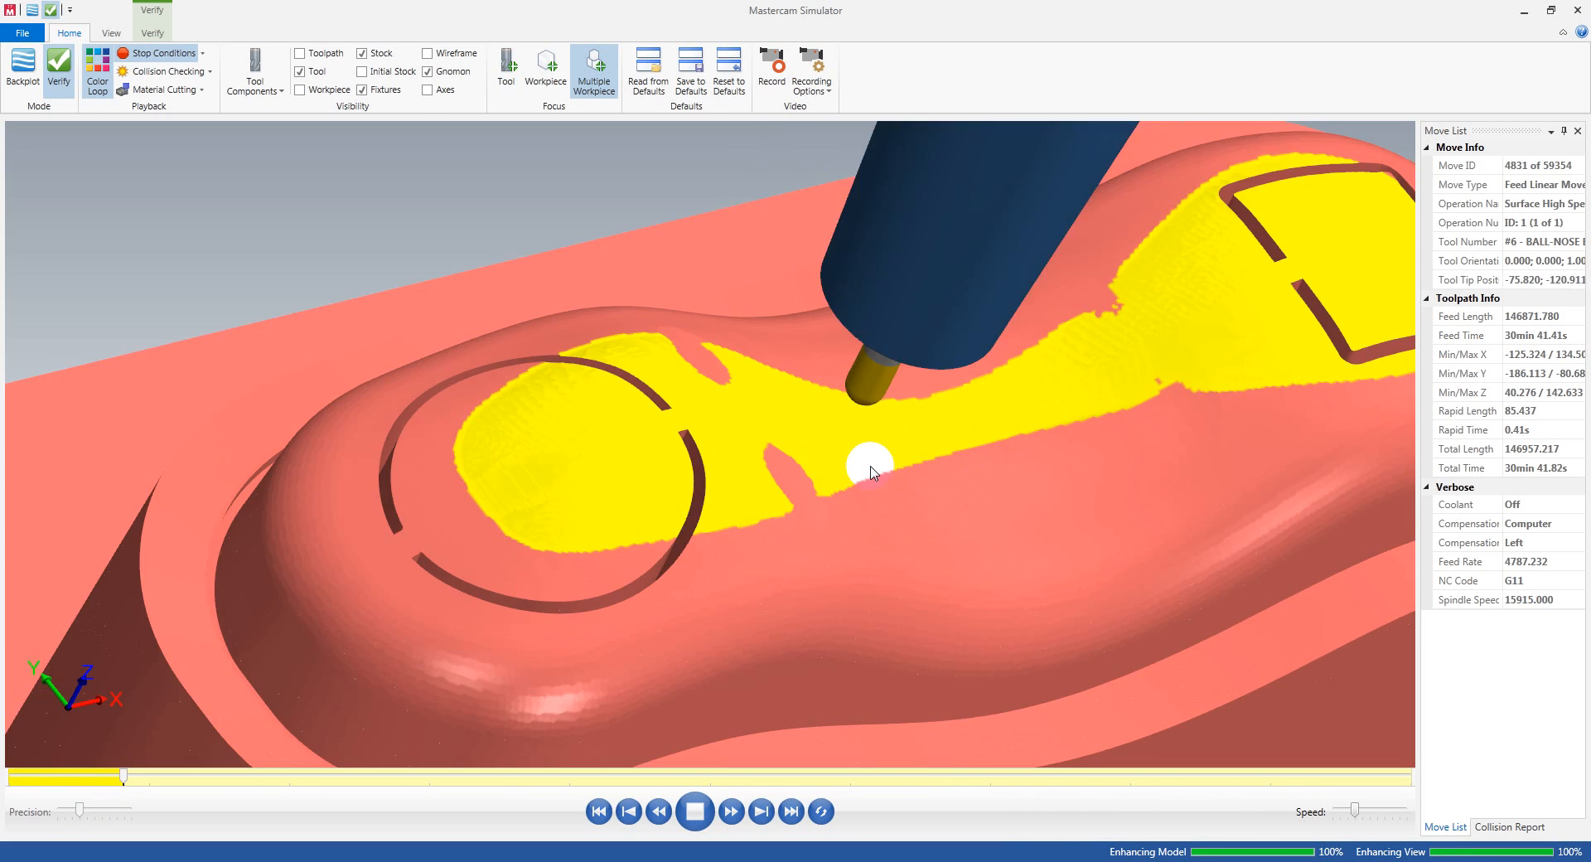
# Step: Follow the running simulation from the block's rounded end and check how the holder tilts beside the raised rim
pyautogui.moveTo(870, 472); pyautogui.dragTo(905, 425, button='middle')
pyautogui.scroll(-5, 862, 433)
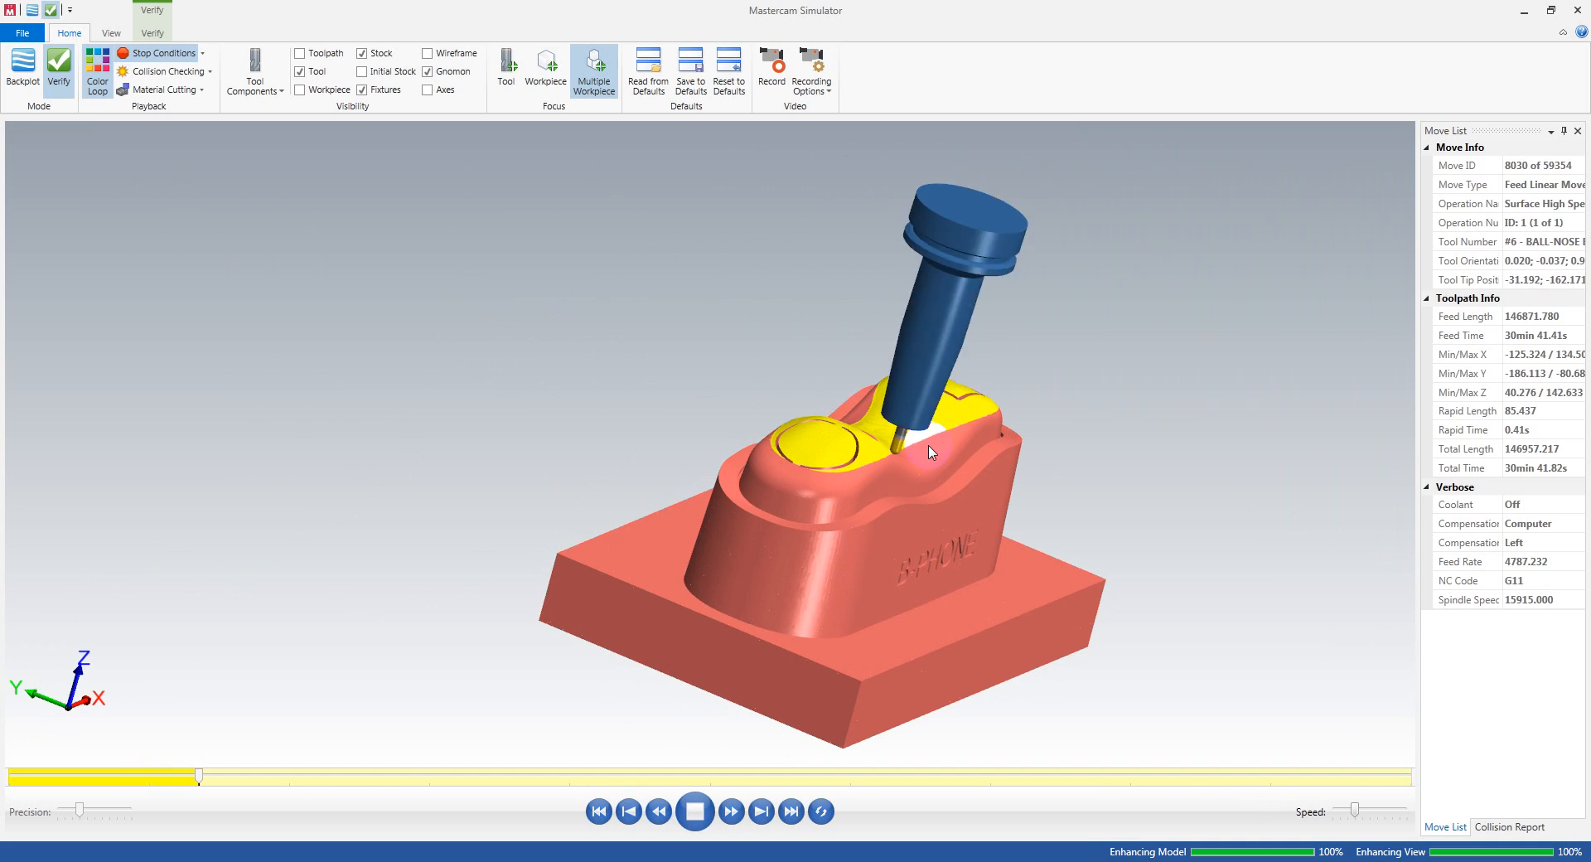
pyautogui.moveTo(893, 437)
pyautogui.mouseDown(button='middle')
pyautogui.moveTo(902, 450)
pyautogui.moveTo(885, 452)
pyautogui.mouseUp(button='middle')
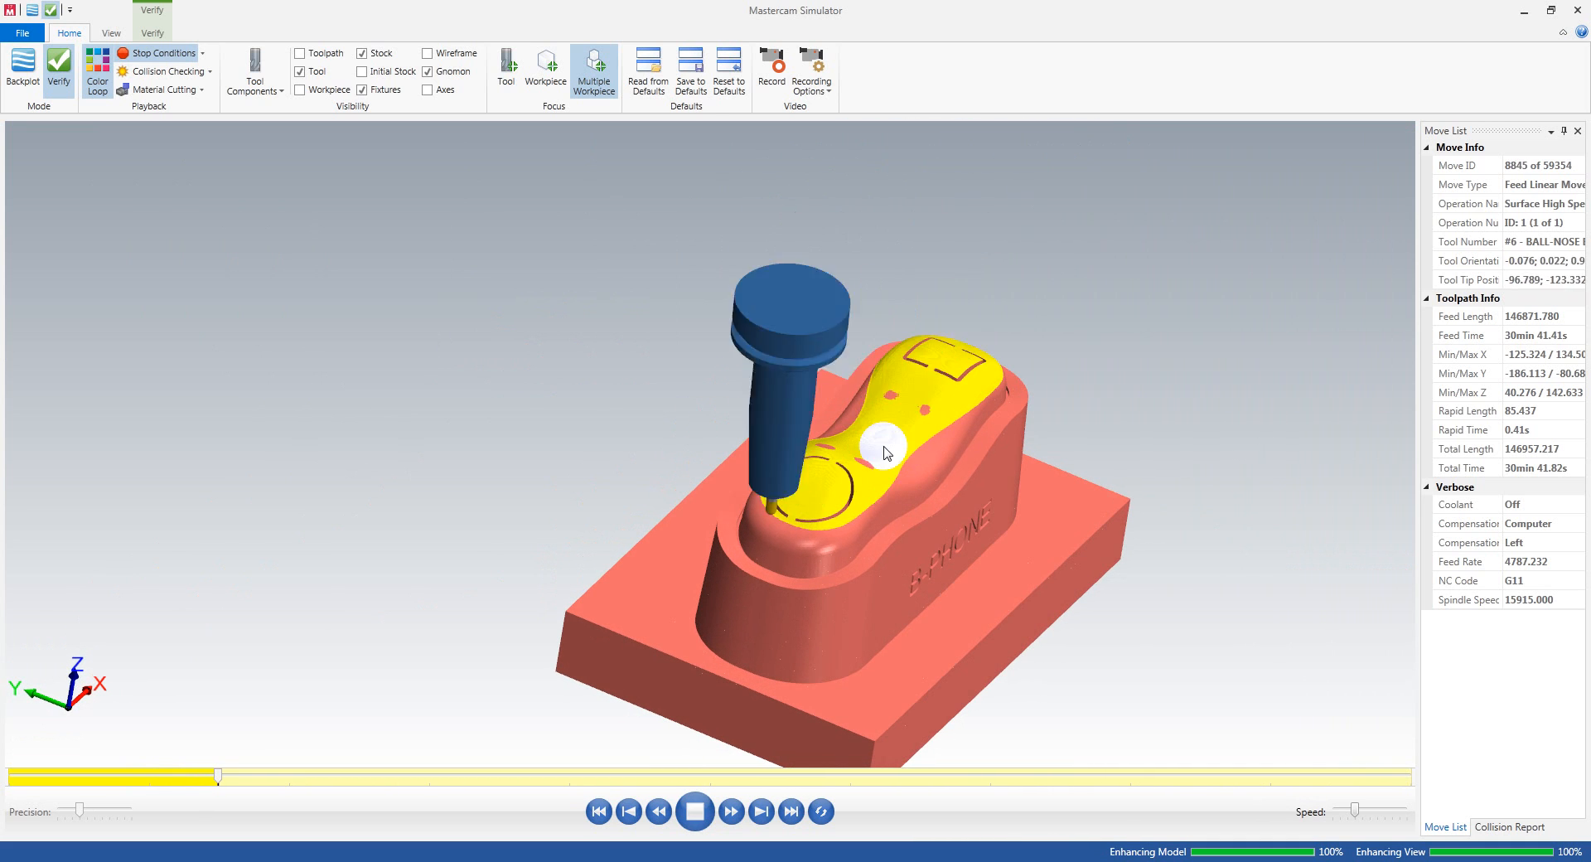
pyautogui.moveTo(893, 440); pyautogui.dragTo(860, 455, button='middle')
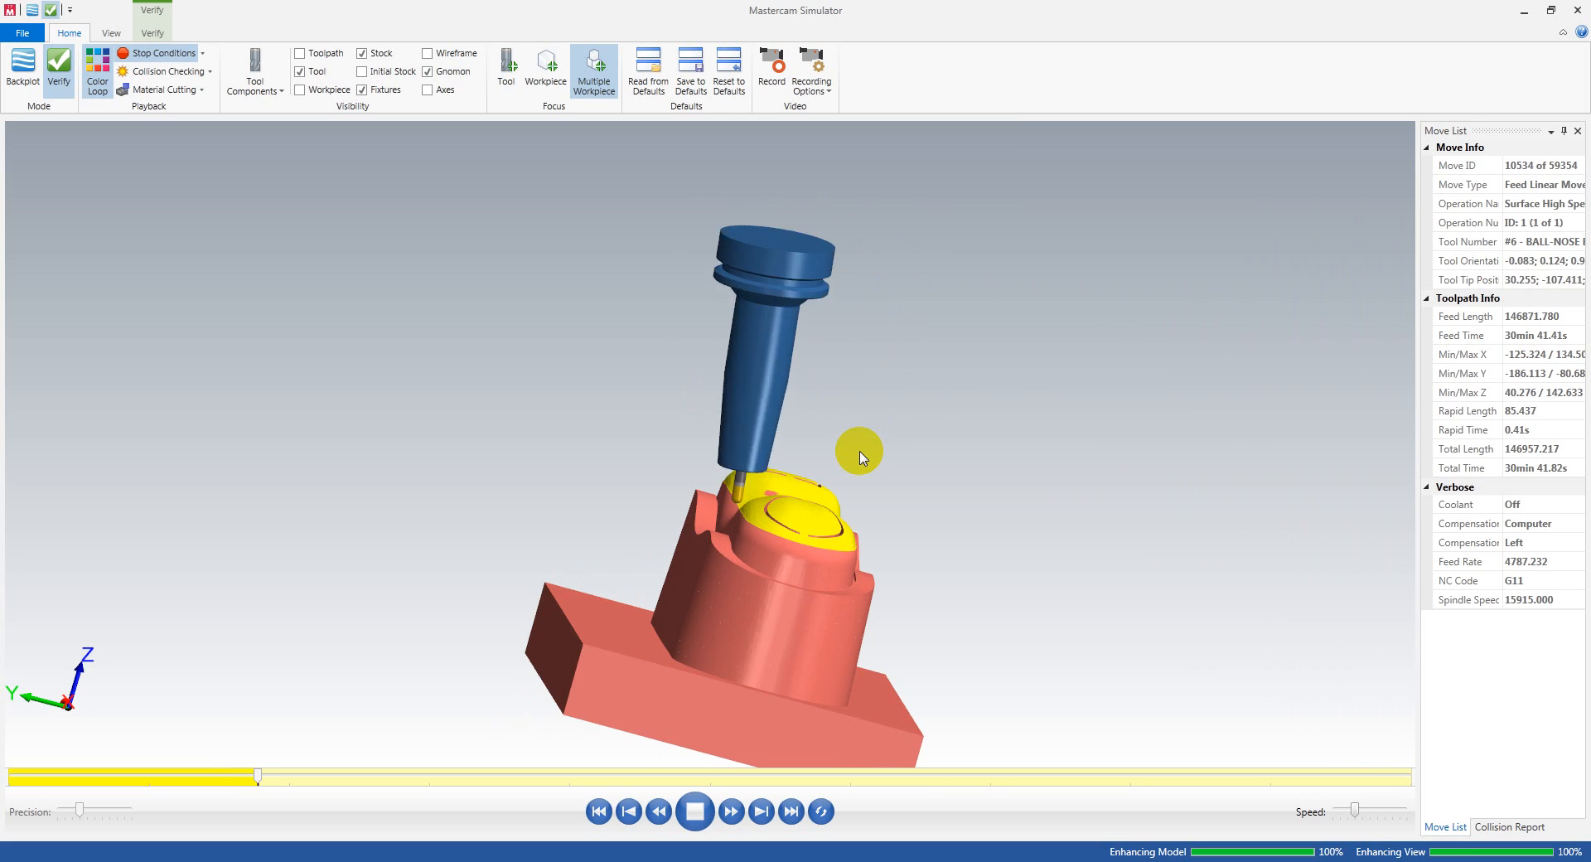
pyautogui.scroll(3, 859, 457)
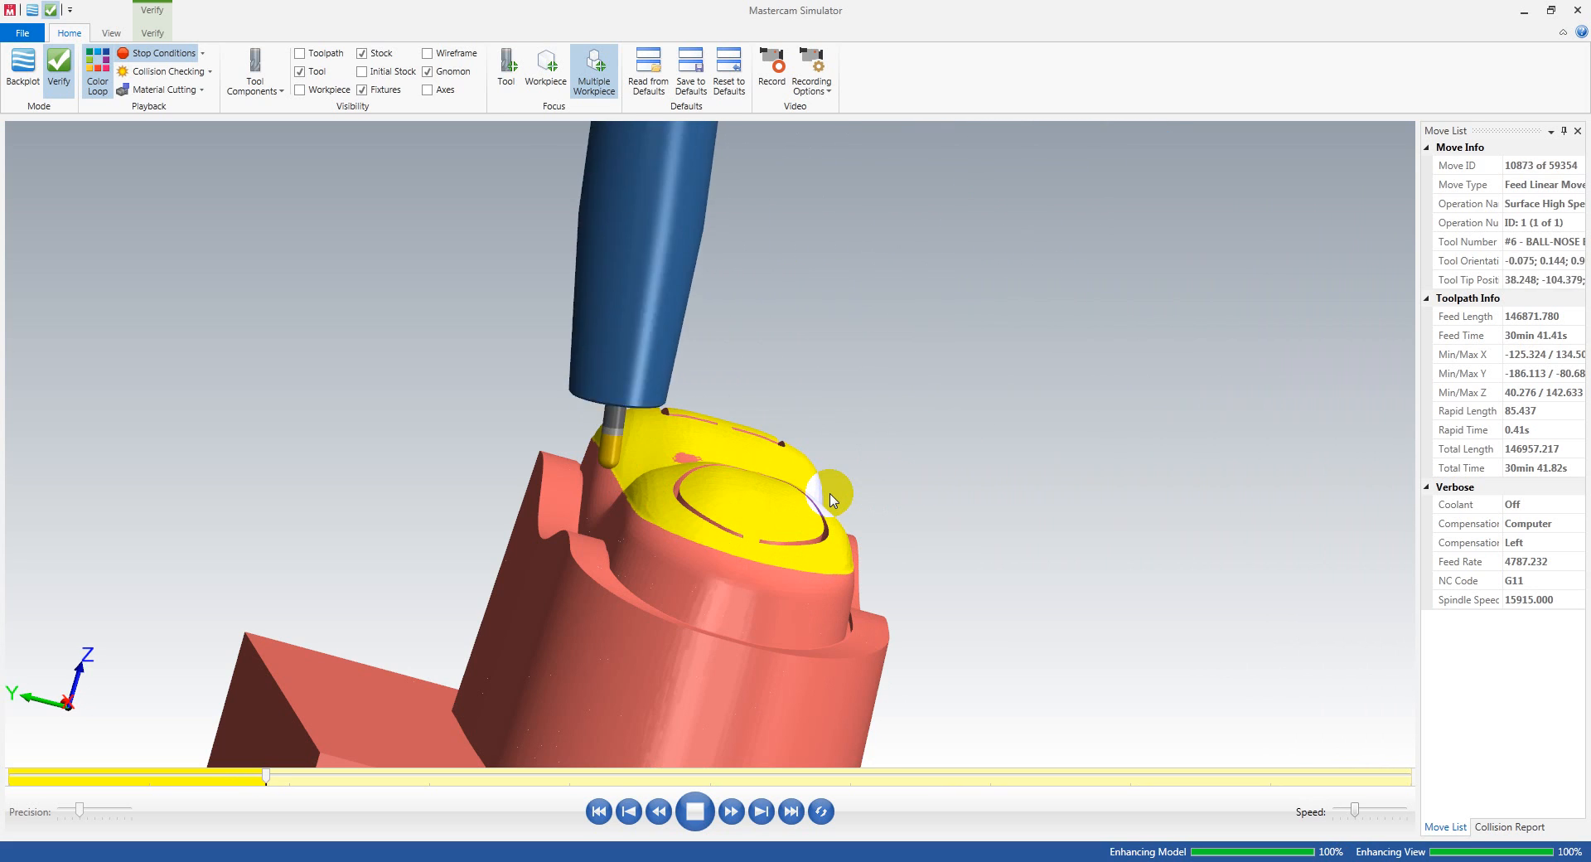
pyautogui.hotkey('alt', '5')
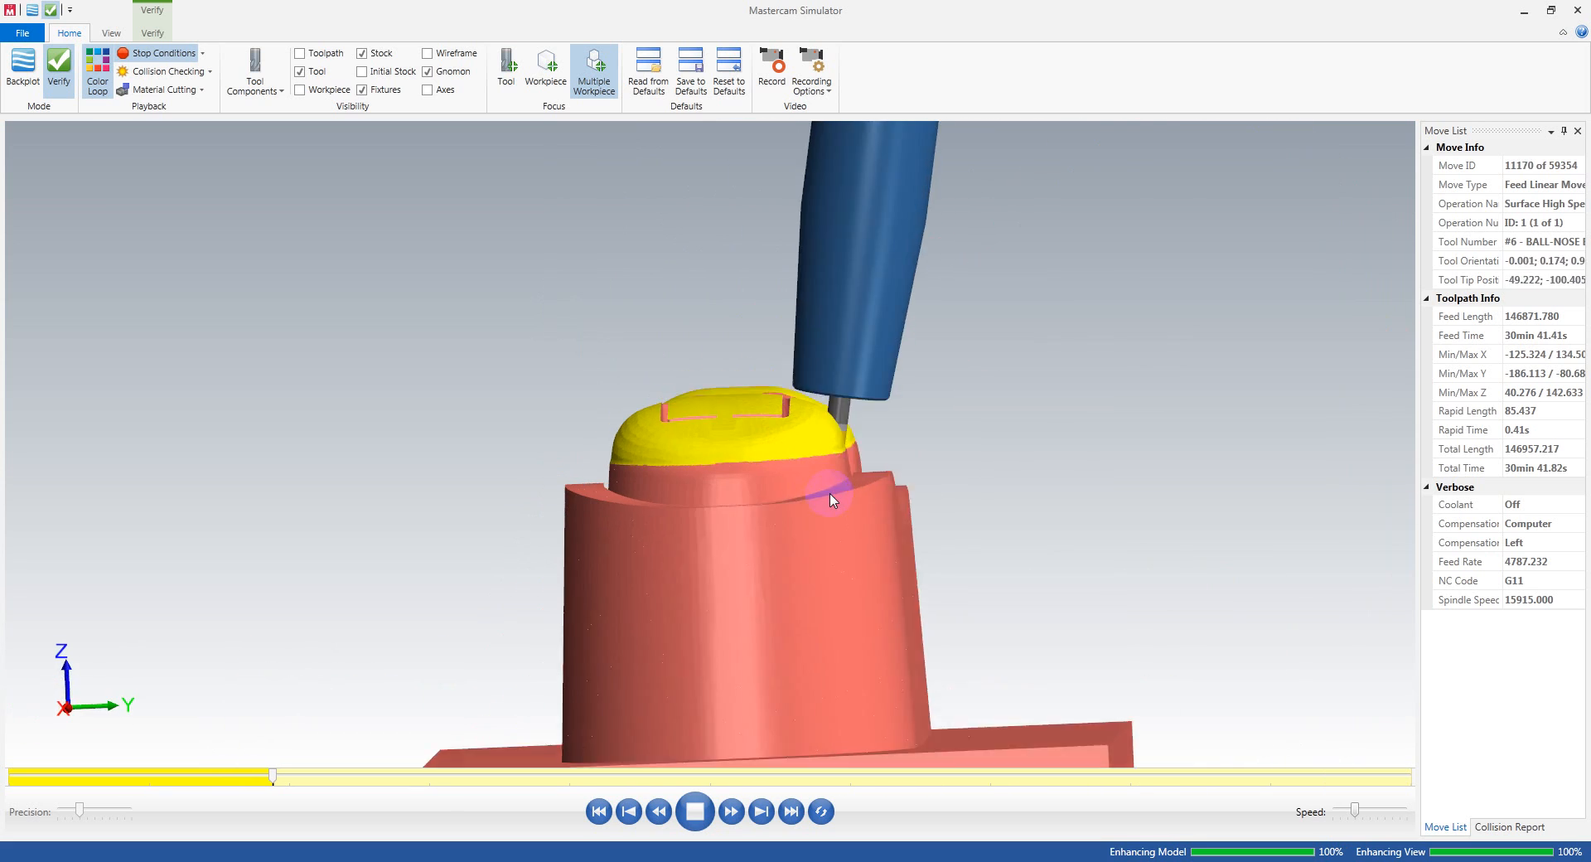
pyautogui.scroll(-3, 998, 432)
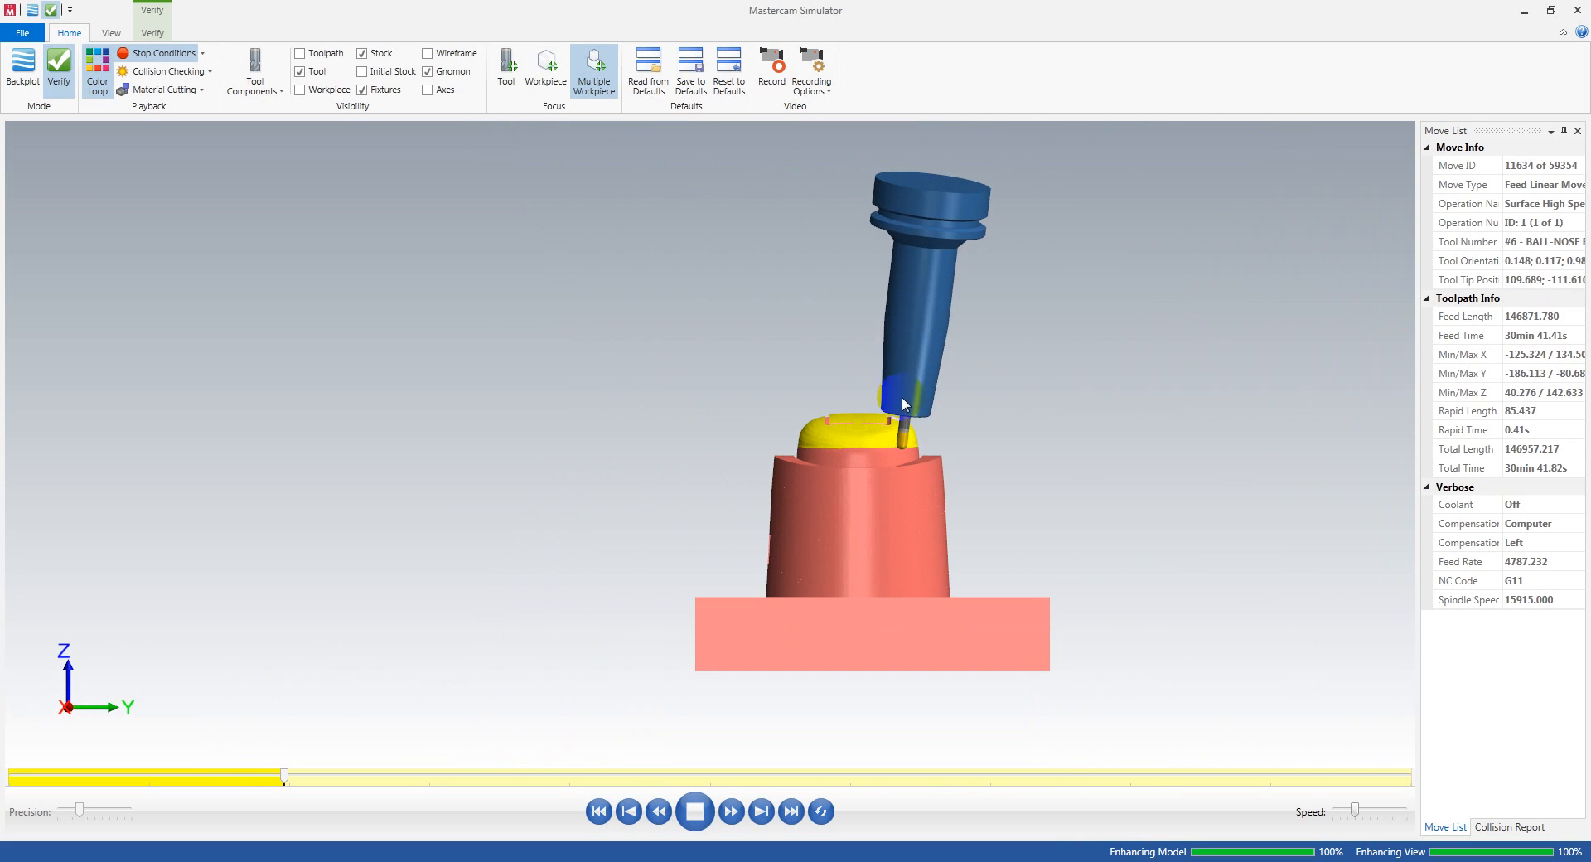
# Step: Continue the simulation to about a third of the toolpath, checking the tilted holder's clearance on the side opposite the B-PHONE lettering
pyautogui.moveTo(984, 413); pyautogui.dragTo(942, 441, button='middle')
pyautogui.scroll(-2, 916, 433)
pyautogui.scroll(3, 959, 403)
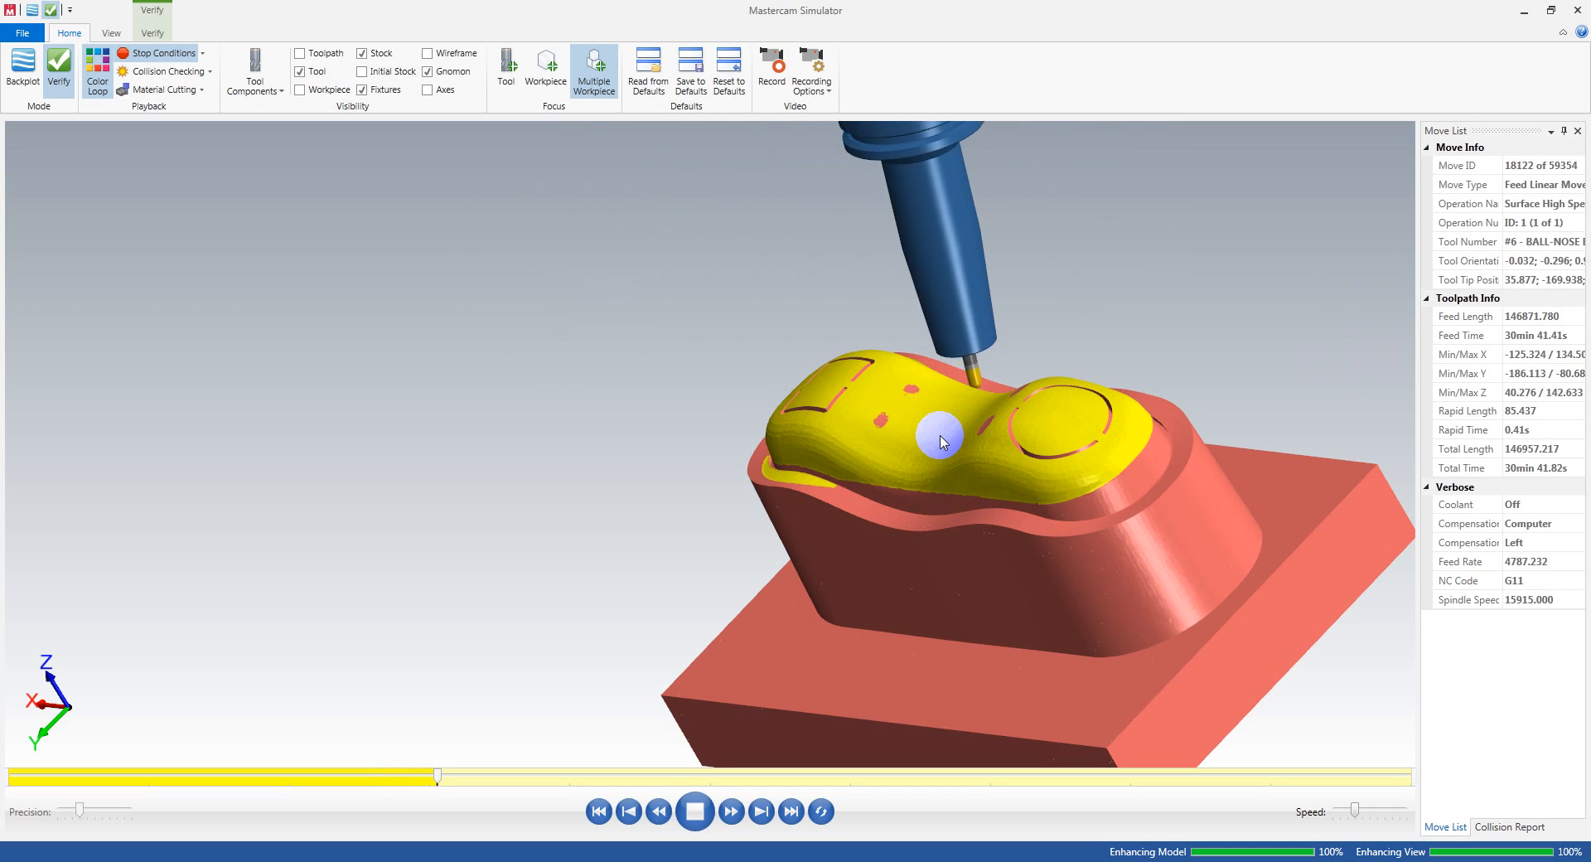
pyautogui.scroll(-3, 942, 430)
pyautogui.moveTo(966, 427); pyautogui.dragTo(1055, 435, button='middle')
pyautogui.scroll(3, 847, 431)
pyautogui.moveTo(845, 429); pyautogui.dragTo(921, 431, button='middle')
pyautogui.scroll(-3, 920, 431)
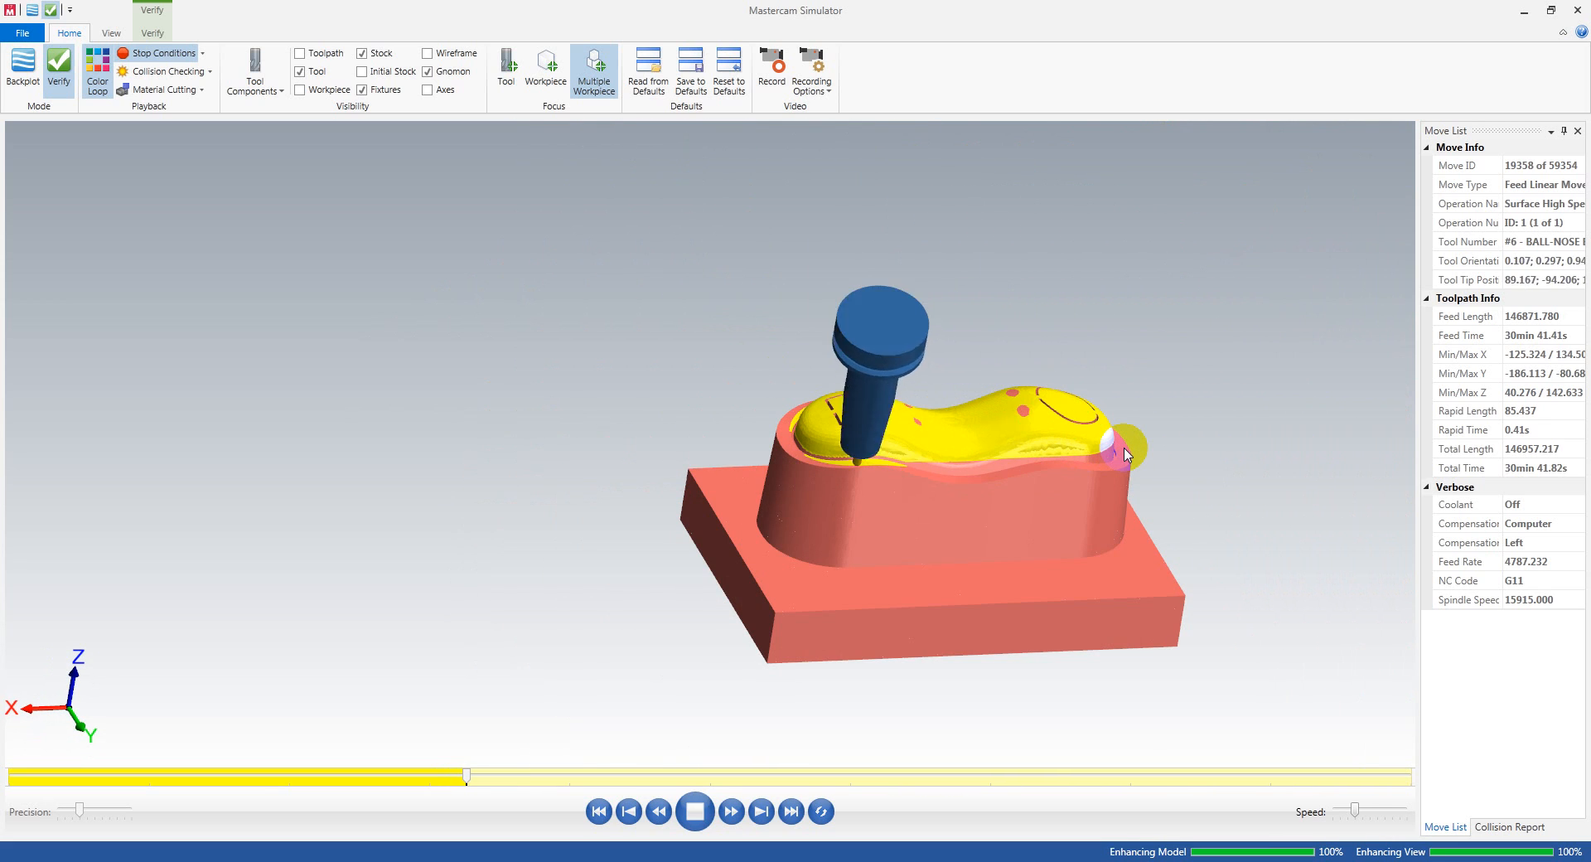
# Step: Inspect the holder's tilt close up as the tool cuts the narrow groove between the domed top and the rim
pyautogui.moveTo(1127, 454); pyautogui.dragTo(1079, 452, button='middle')
pyautogui.scroll(3, 964, 430)
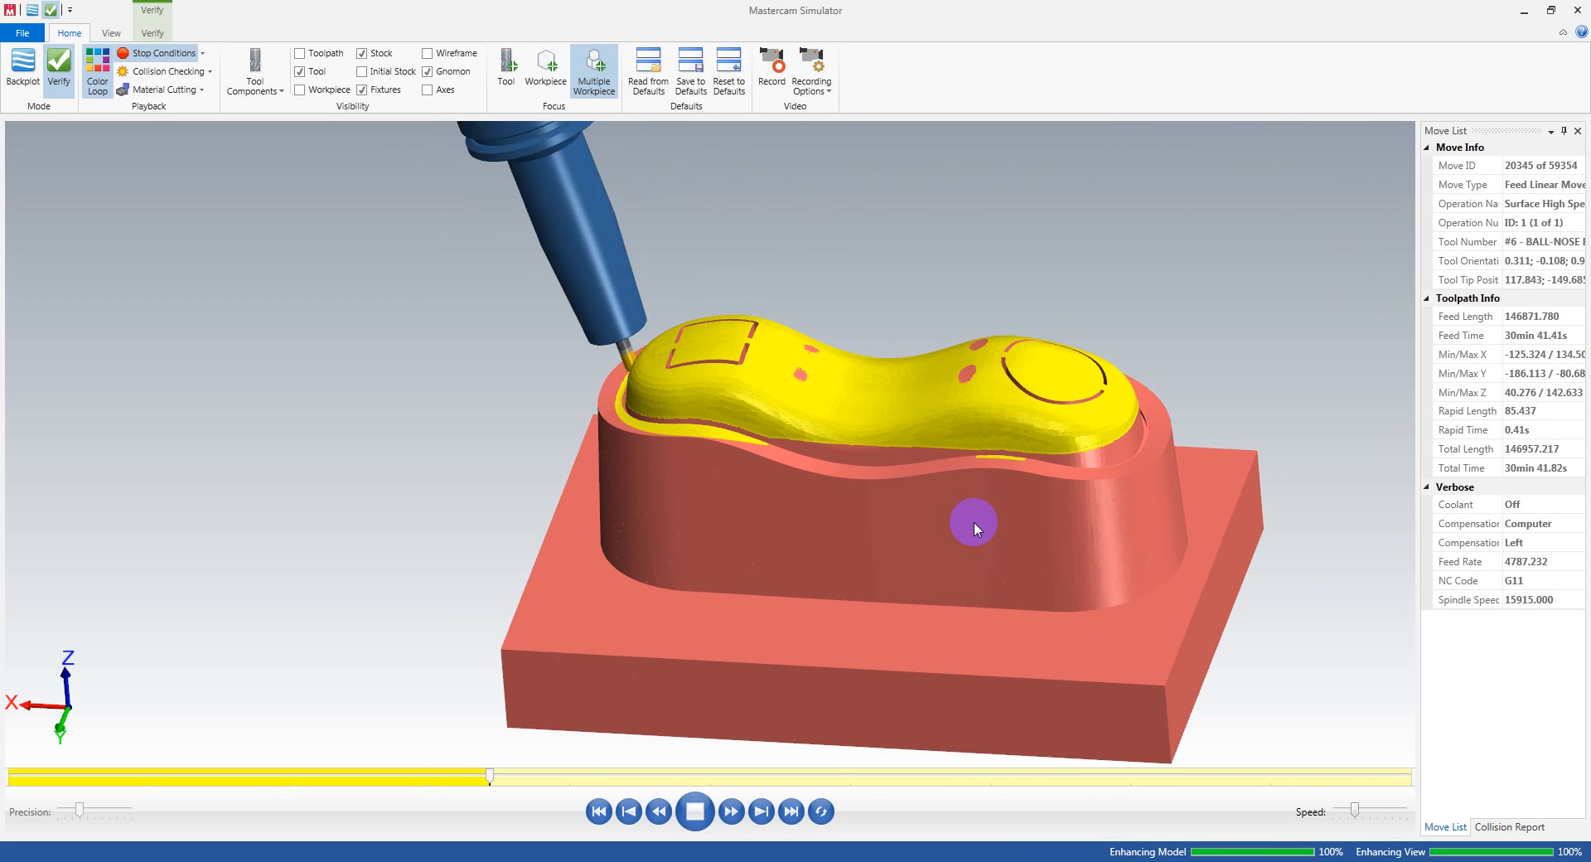
pyautogui.moveTo(973, 527); pyautogui.dragTo(1019, 483, button='middle')
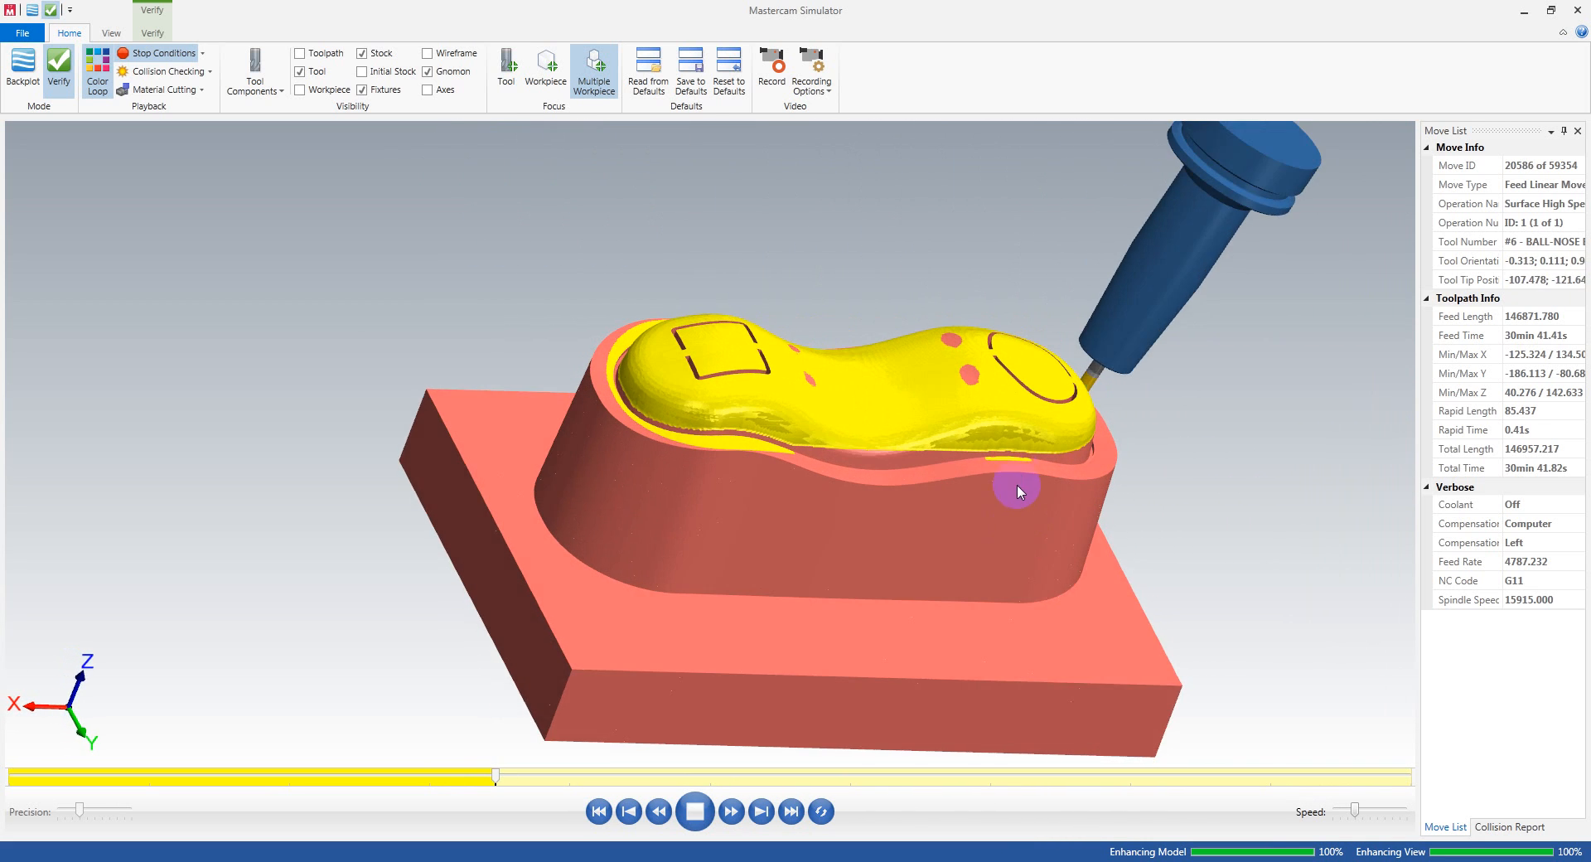
pyautogui.scroll(3, 922, 452)
pyautogui.moveTo(922, 452); pyautogui.dragTo(845, 465, button='middle')
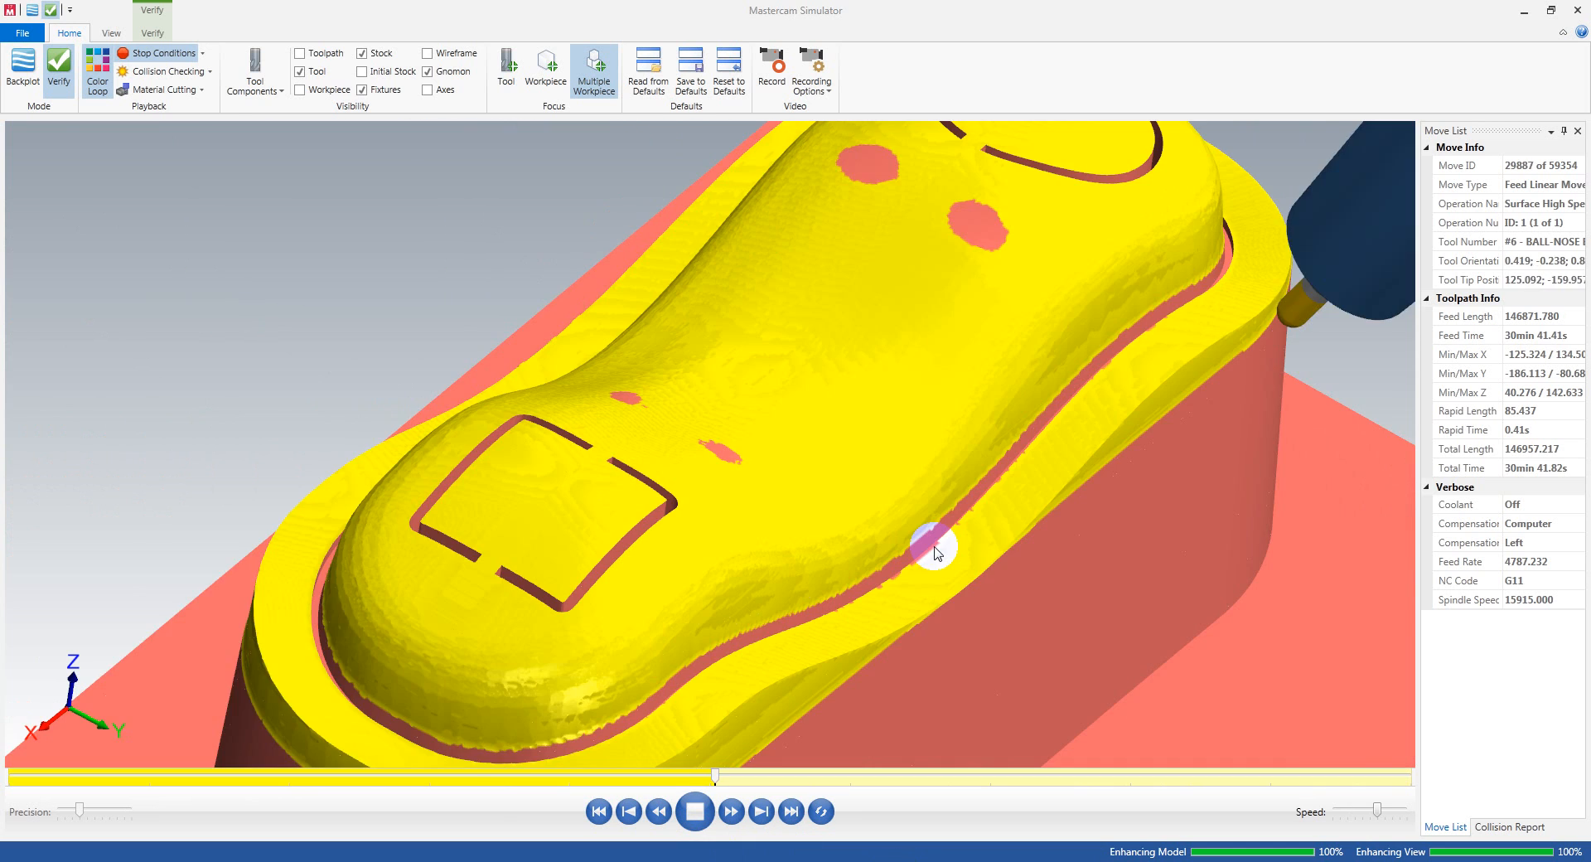
pyautogui.moveTo(931, 543); pyautogui.dragTo(936, 551, button='middle')
pyautogui.scroll(-5, 935, 547)
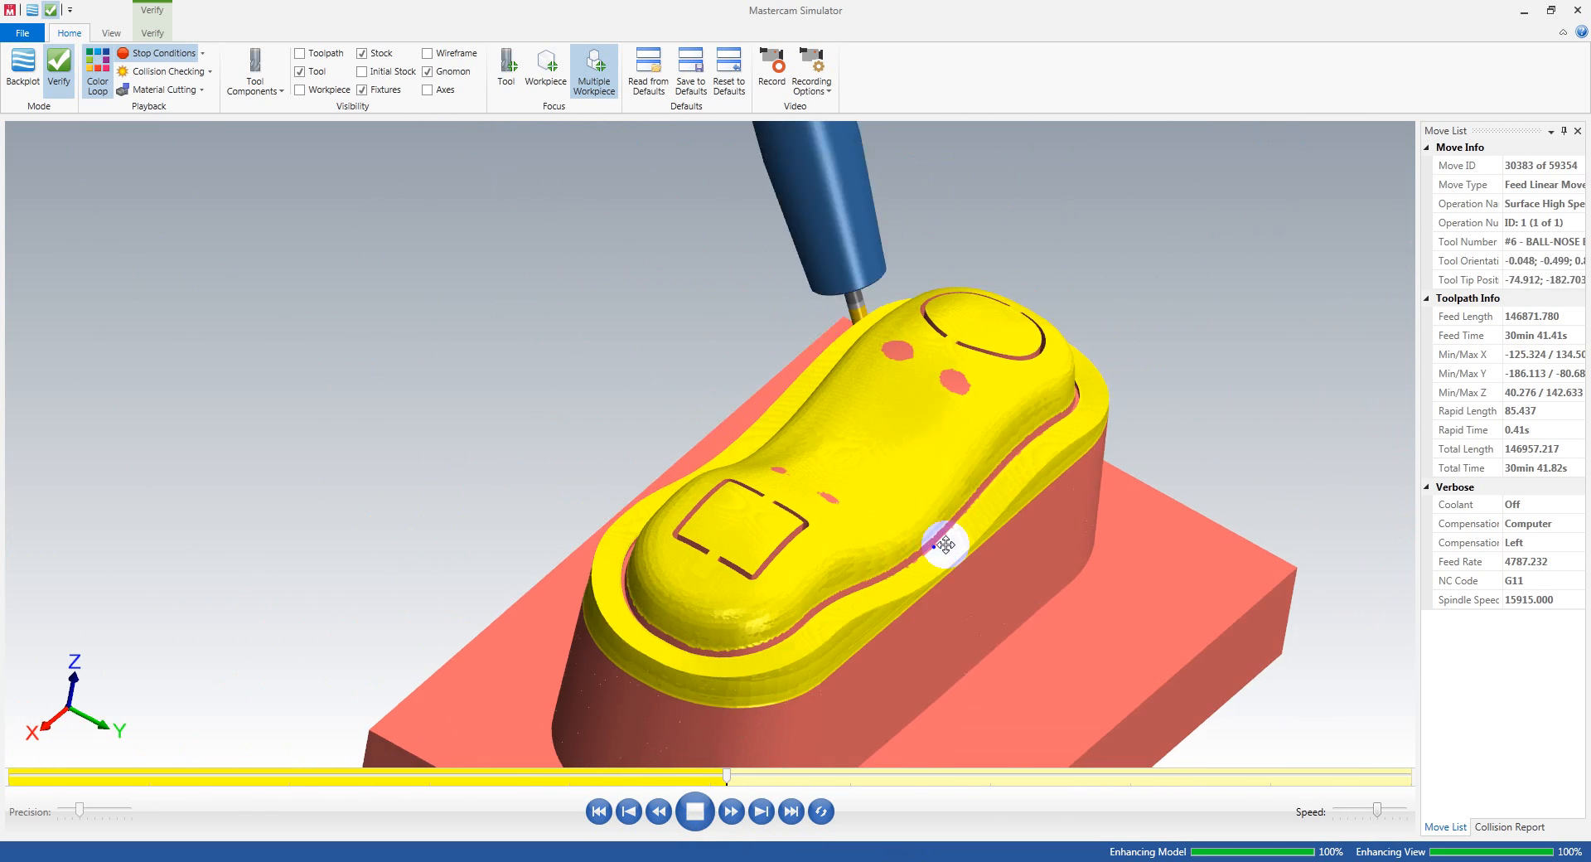
# Step: Let the simulation pass the halfway point and examine the holder's clearance and the cut surface around the upper side walls
pyautogui.moveTo(945, 545); pyautogui.dragTo(930, 639, button='middle')
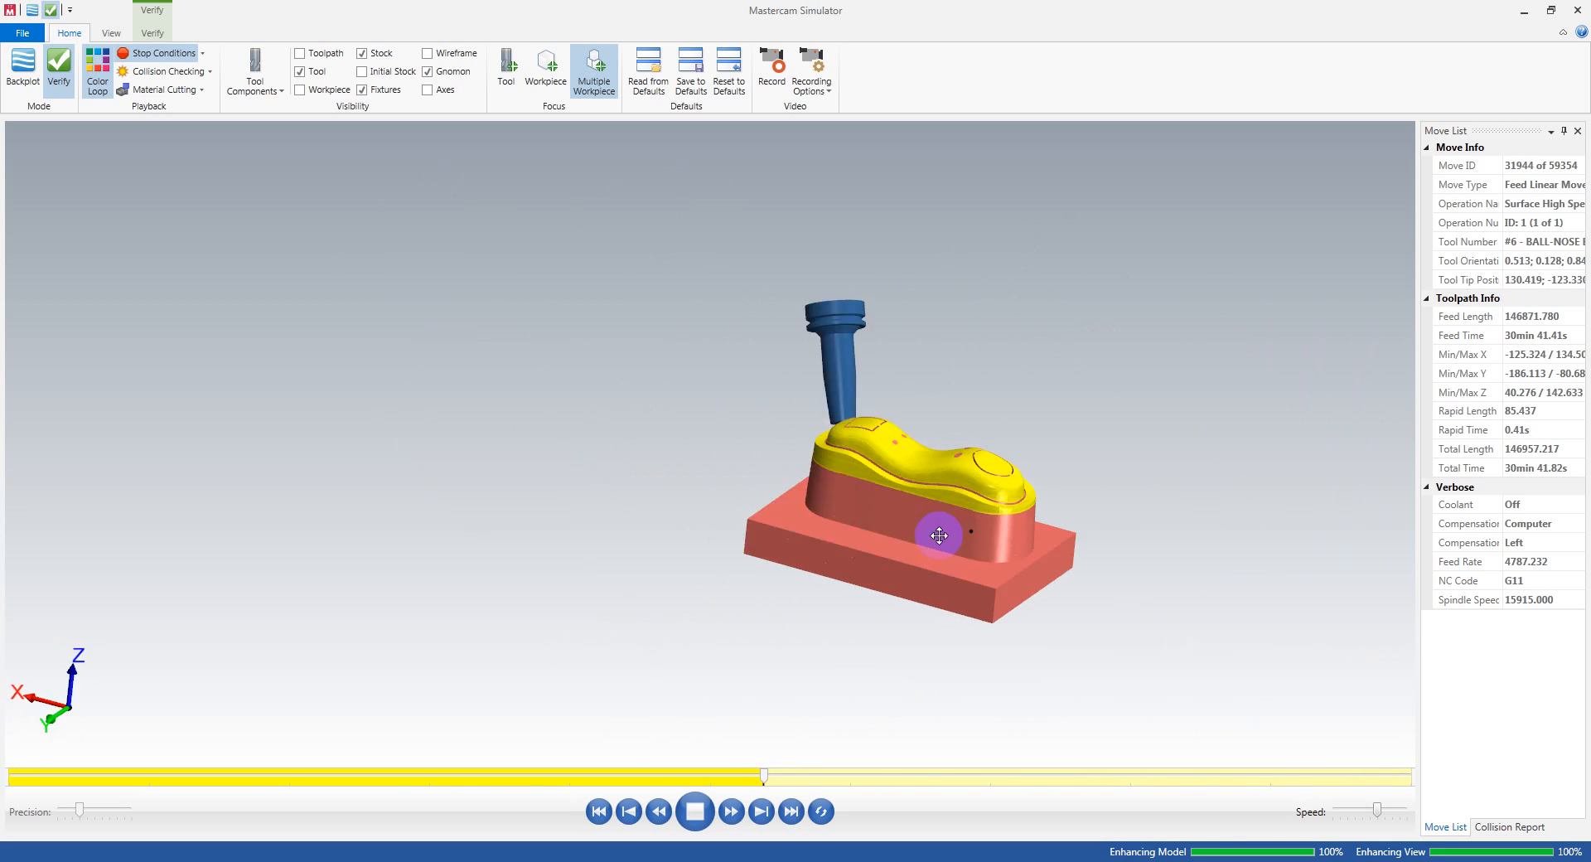
pyautogui.scroll(6, 1036, 667)
pyautogui.moveTo(998, 508); pyautogui.dragTo(867, 621, button='middle')
pyautogui.scroll(-5, 950, 503)
pyautogui.scroll(5, 1006, 486)
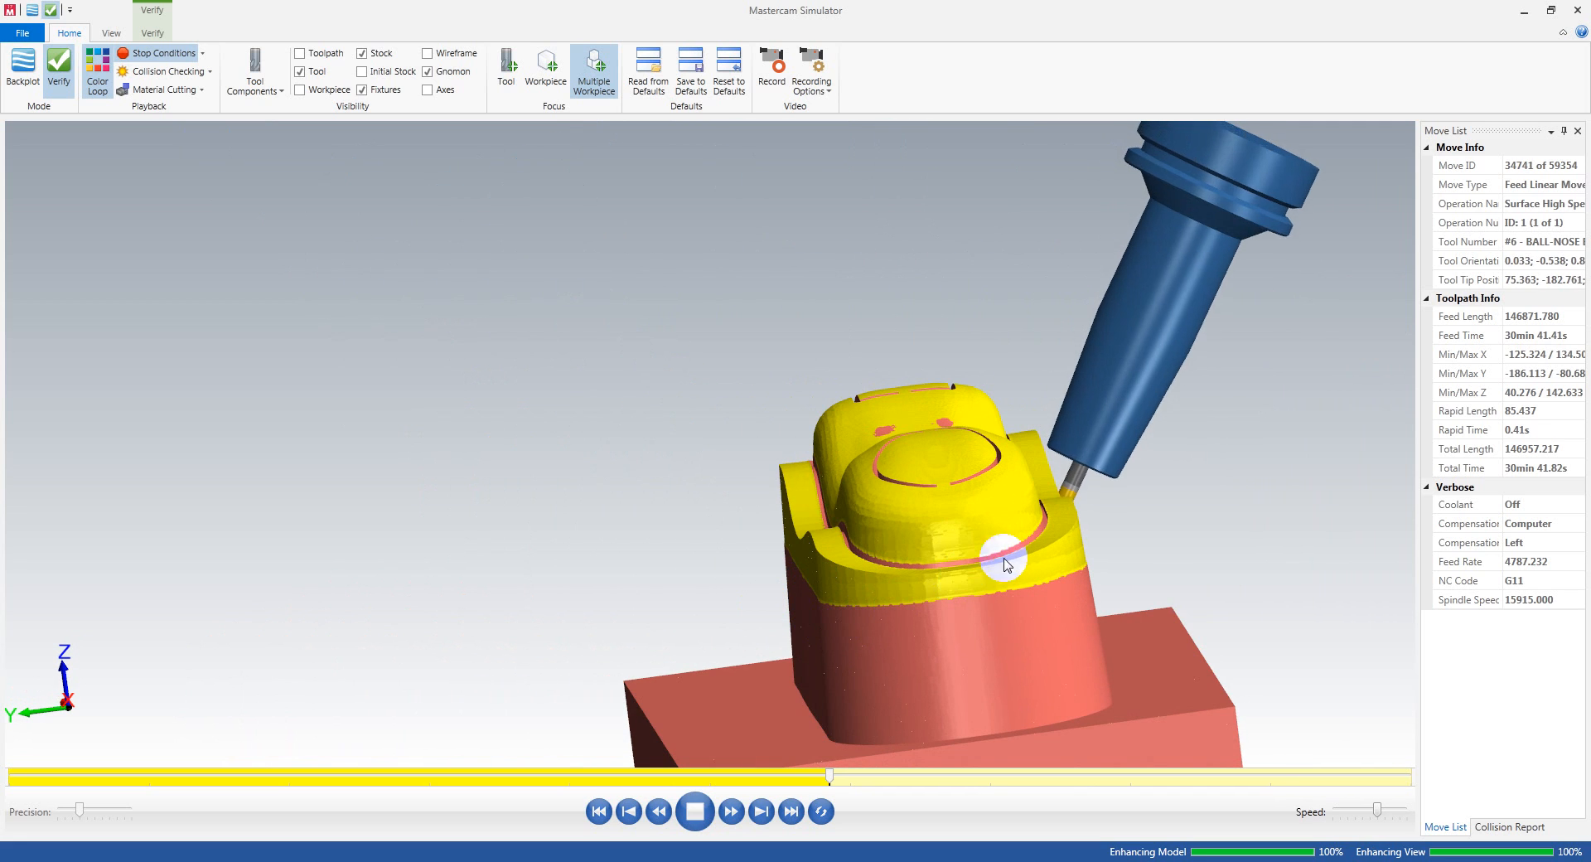
pyautogui.moveTo(1117, 517); pyautogui.dragTo(834, 535, button='middle')
pyautogui.scroll(5, 834, 534)
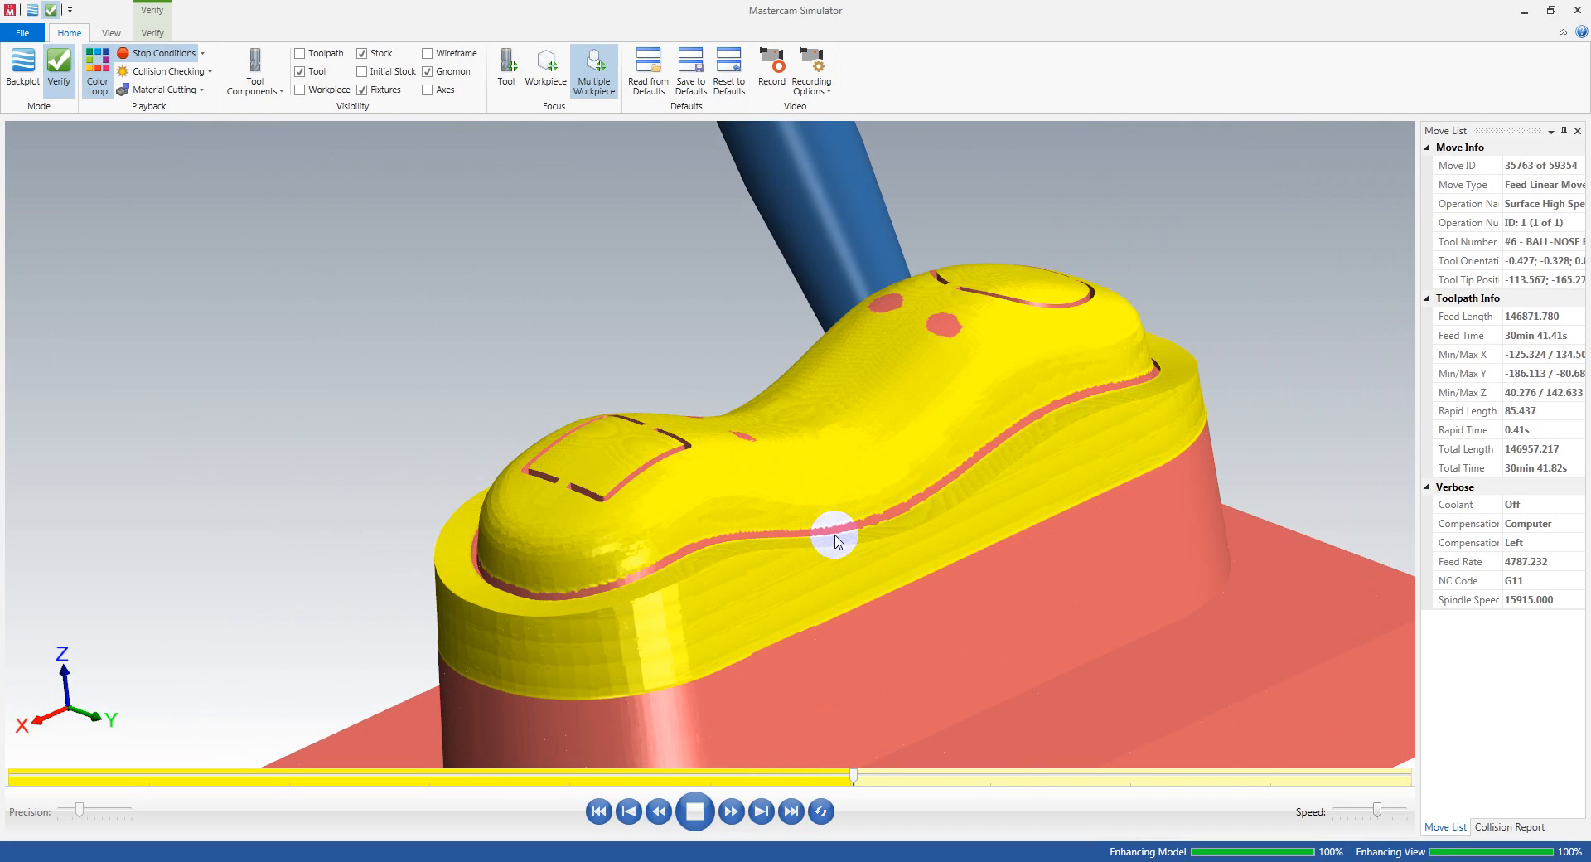
pyautogui.scroll(4, 875, 590)
pyautogui.scroll(-1, 875, 590)
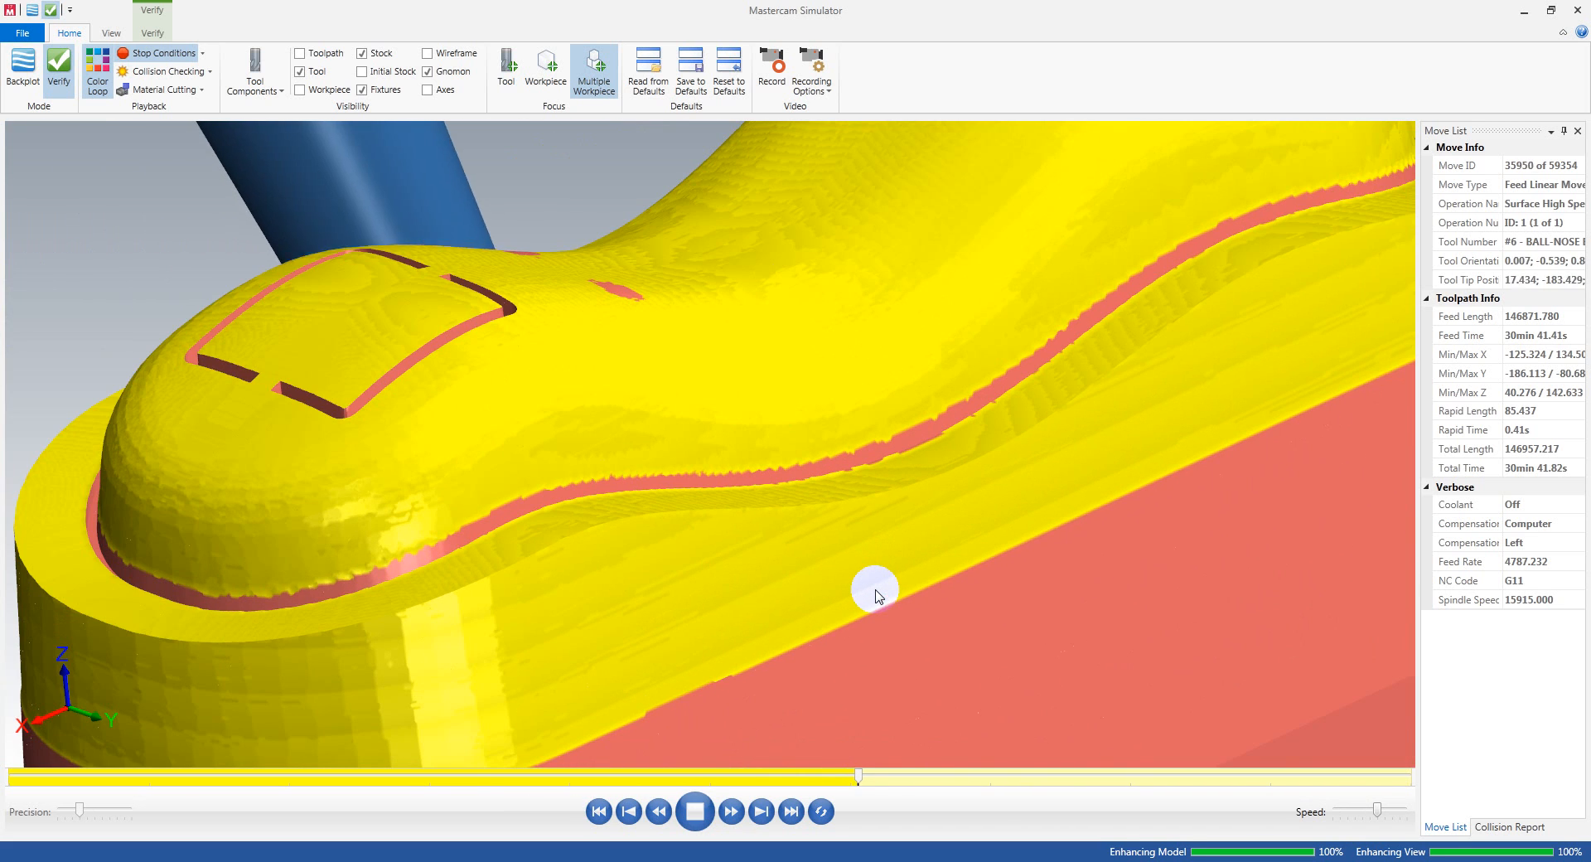
pyautogui.scroll(-6, 875, 590)
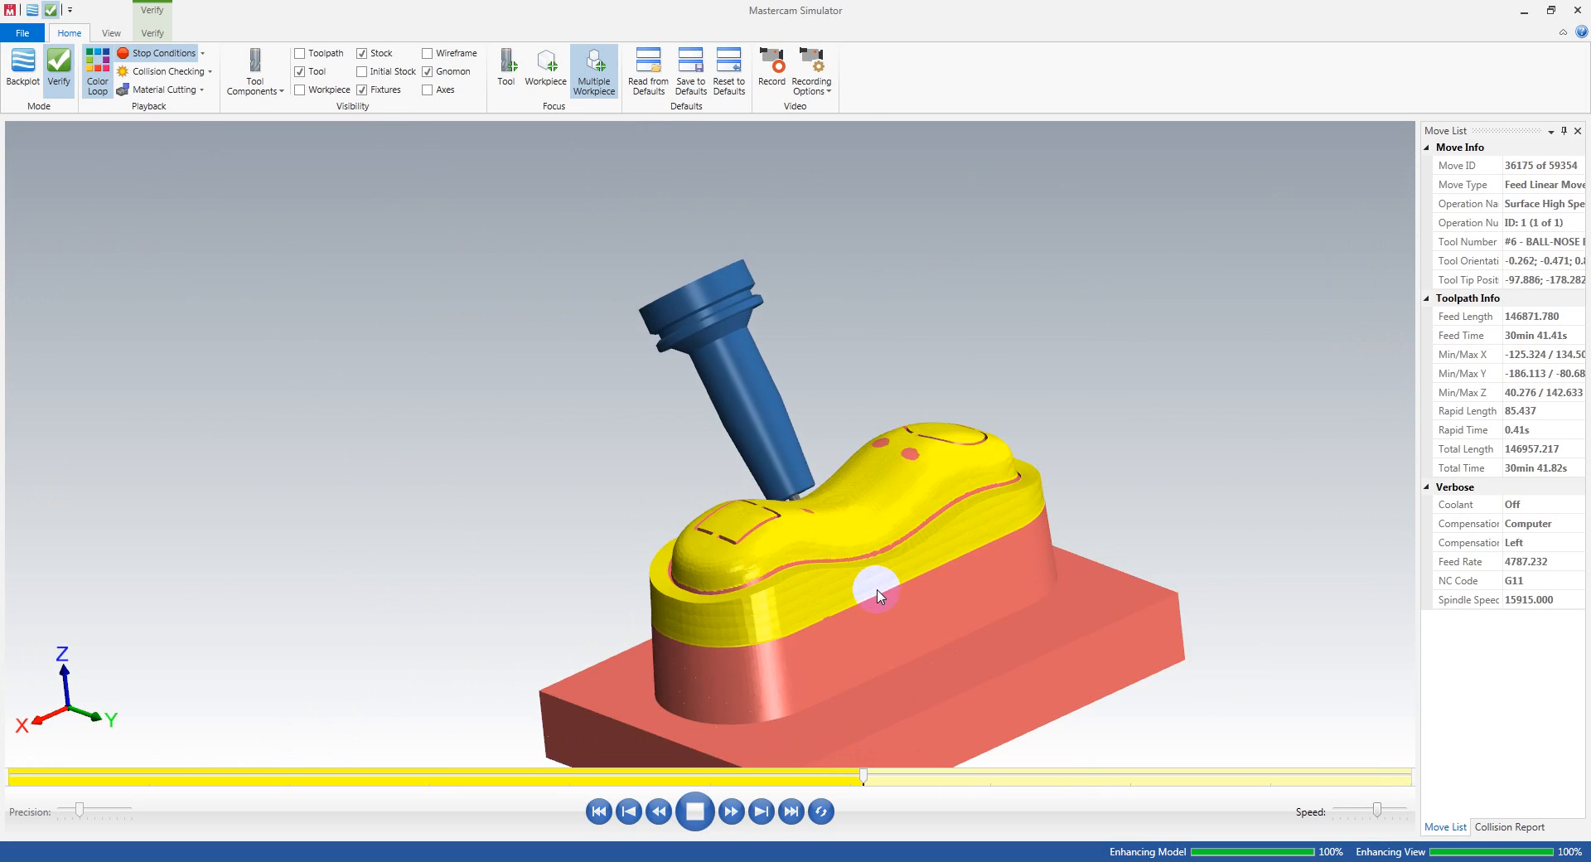
# Step: Run the simulation to its end and inspect the holder's clearance and the machined side walls down to the base
pyautogui.moveTo(880, 595); pyautogui.dragTo(911, 566, button='middle')
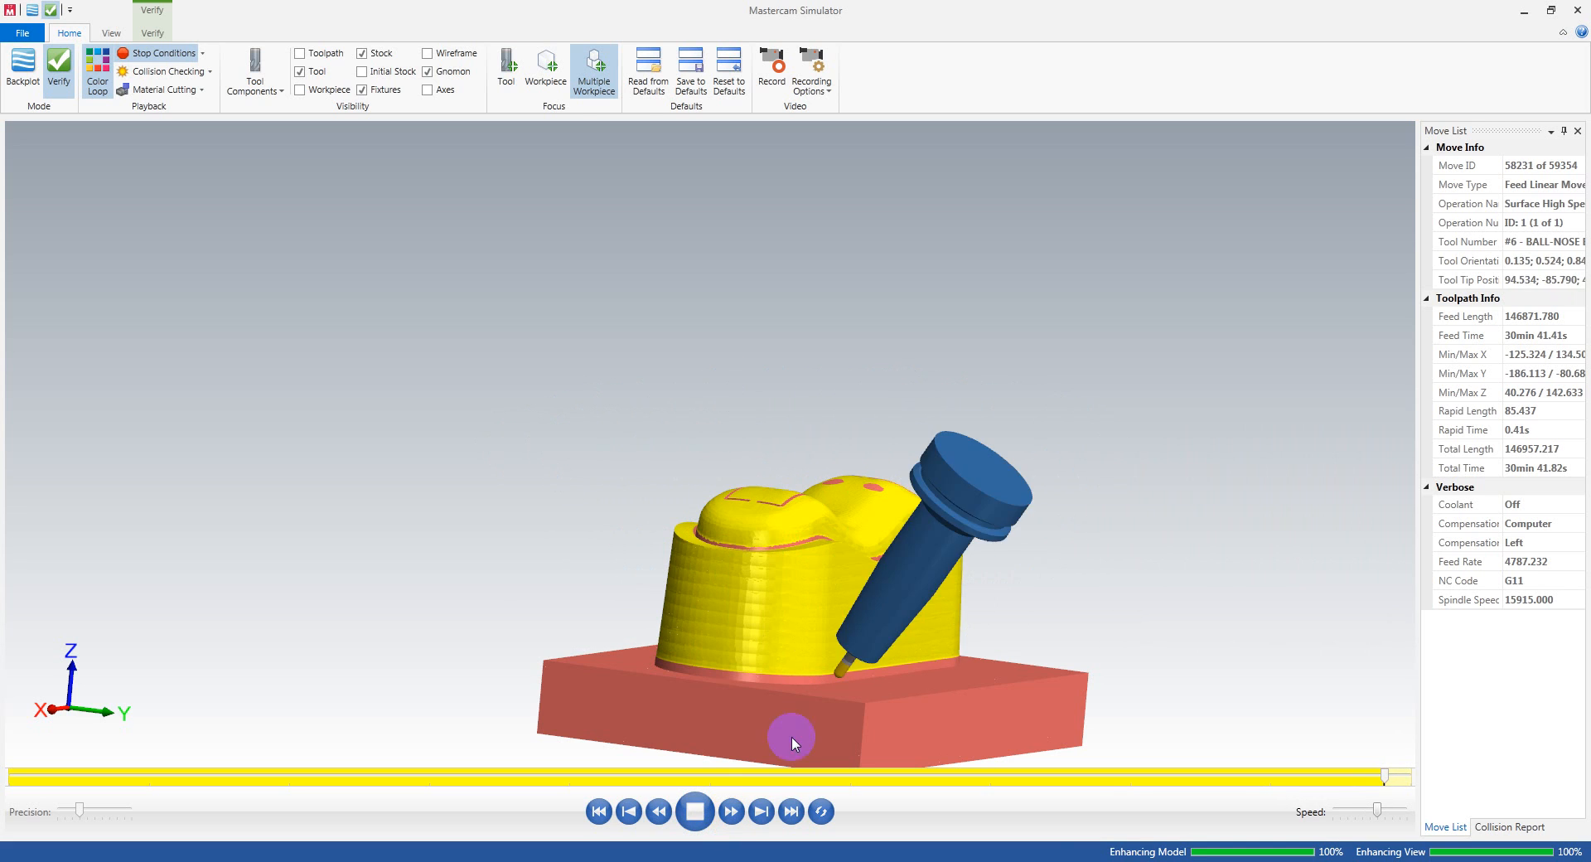
pyautogui.scroll(-3, 792, 737)
pyautogui.moveTo(812, 719); pyautogui.dragTo(752, 740, button='middle')
pyautogui.scroll(6, 932, 745)
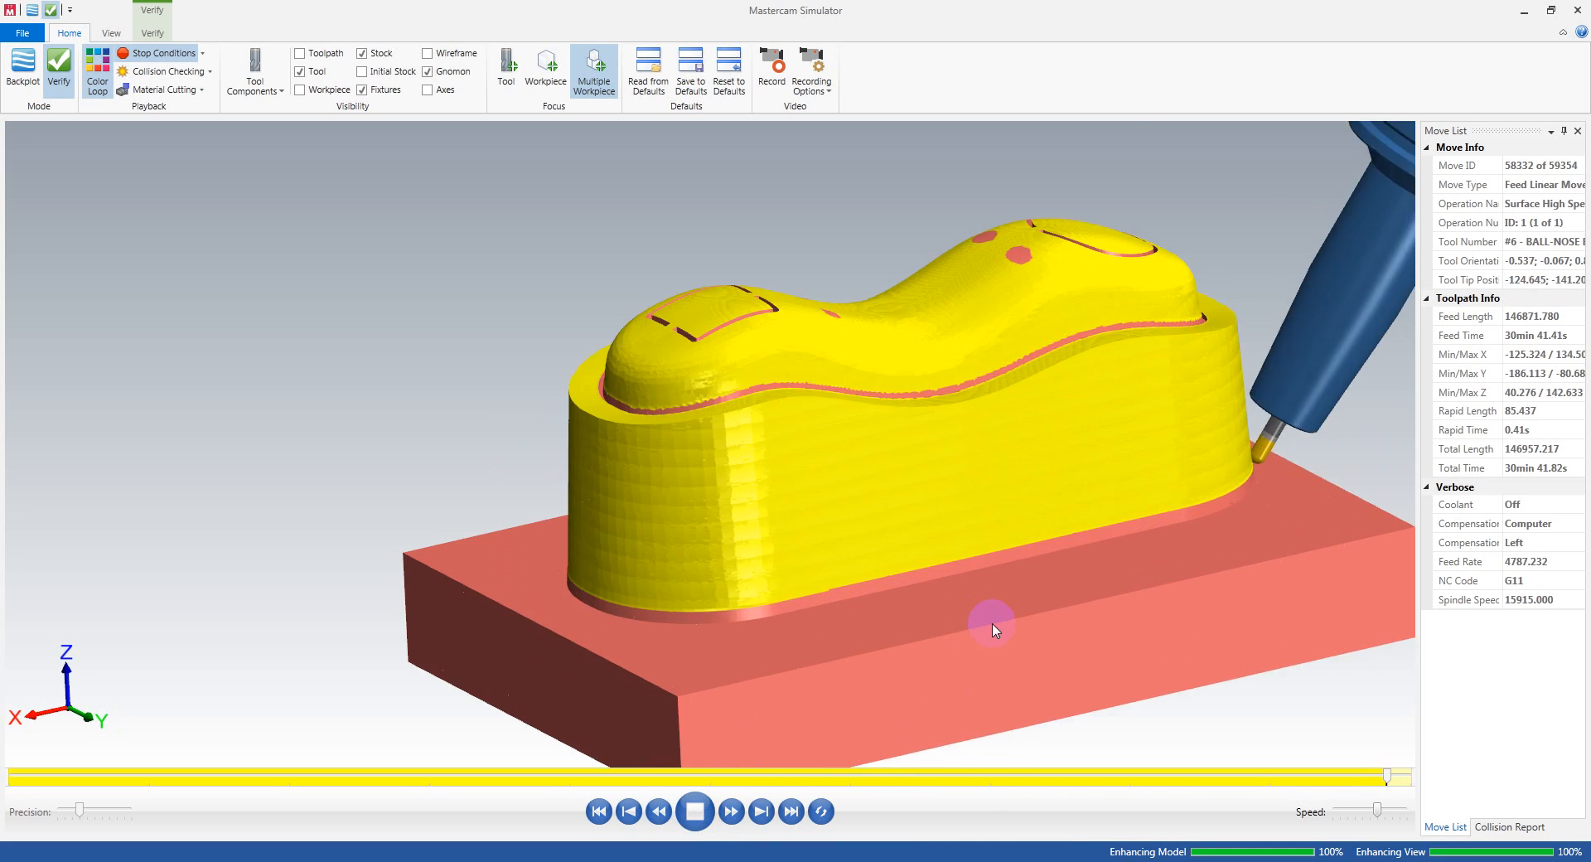
pyautogui.scroll(2, 993, 624)
pyautogui.moveTo(1051, 600); pyautogui.dragTo(969, 589, button='middle')
pyautogui.scroll(-4, 813, 553)
pyautogui.scroll(-2, 813, 554)
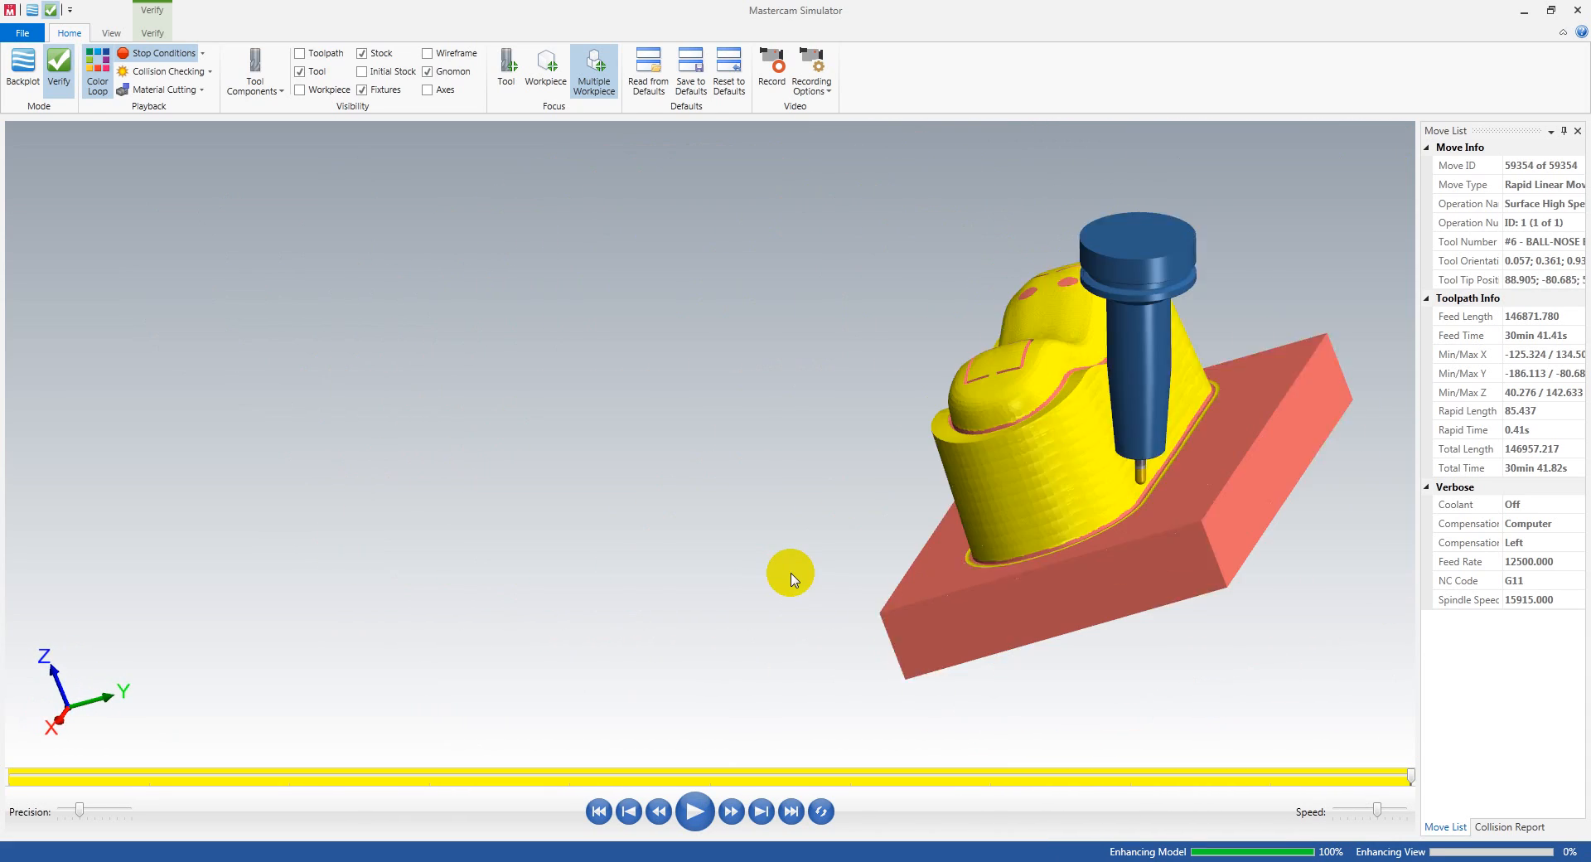
# Step: Open the collision report for the completed simulation and check it for tool or holder collisions
pyautogui.moveTo(791, 578); pyautogui.dragTo(1006, 571, button='middle')
pyautogui.click(1511, 827)
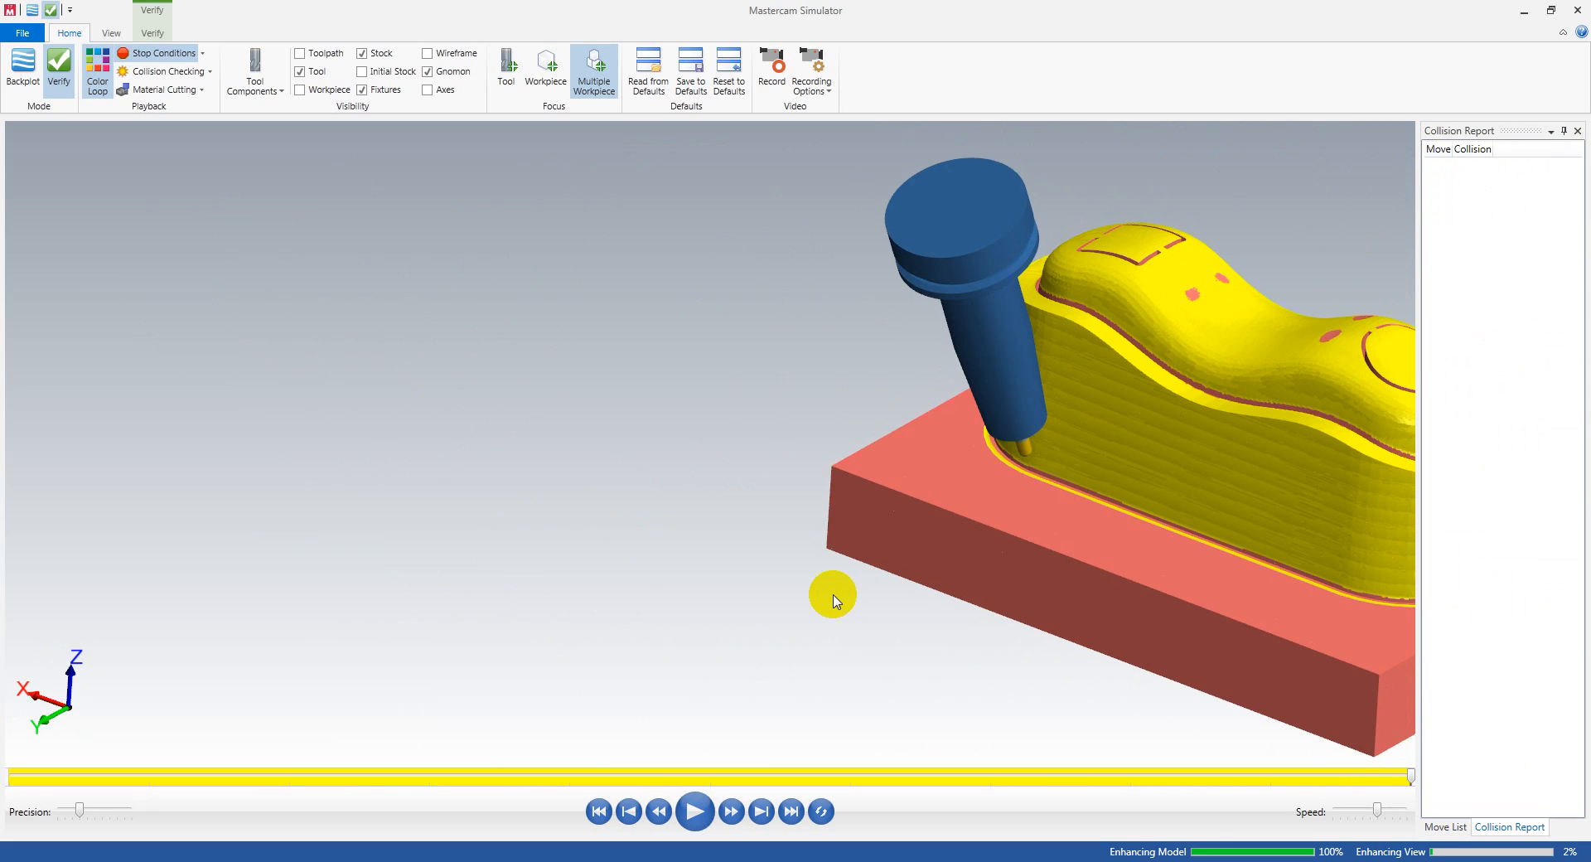
pyautogui.scroll(-3, 832, 599)
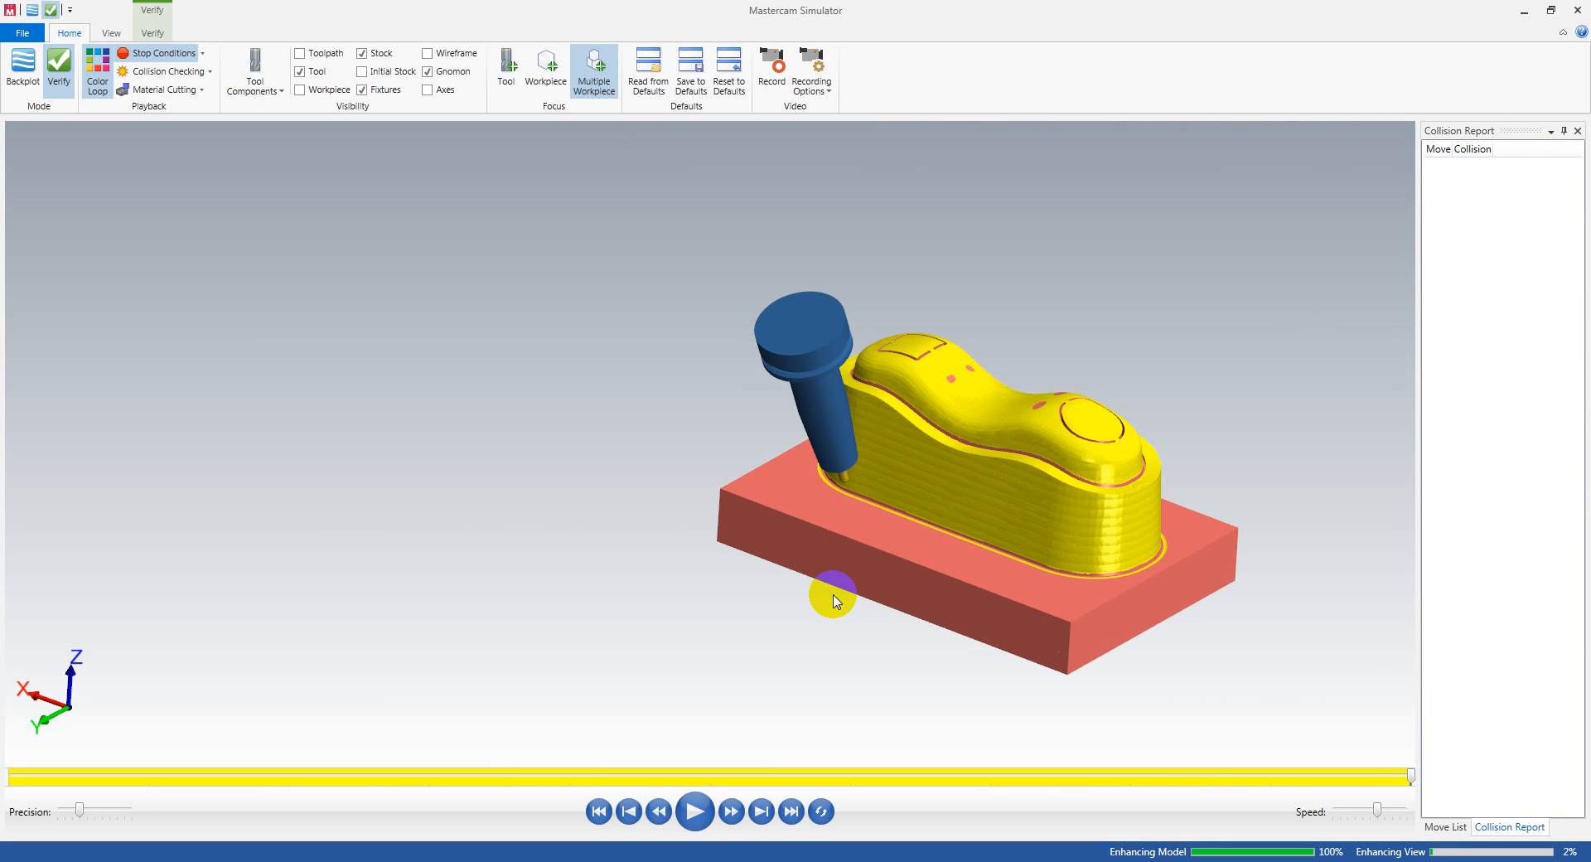